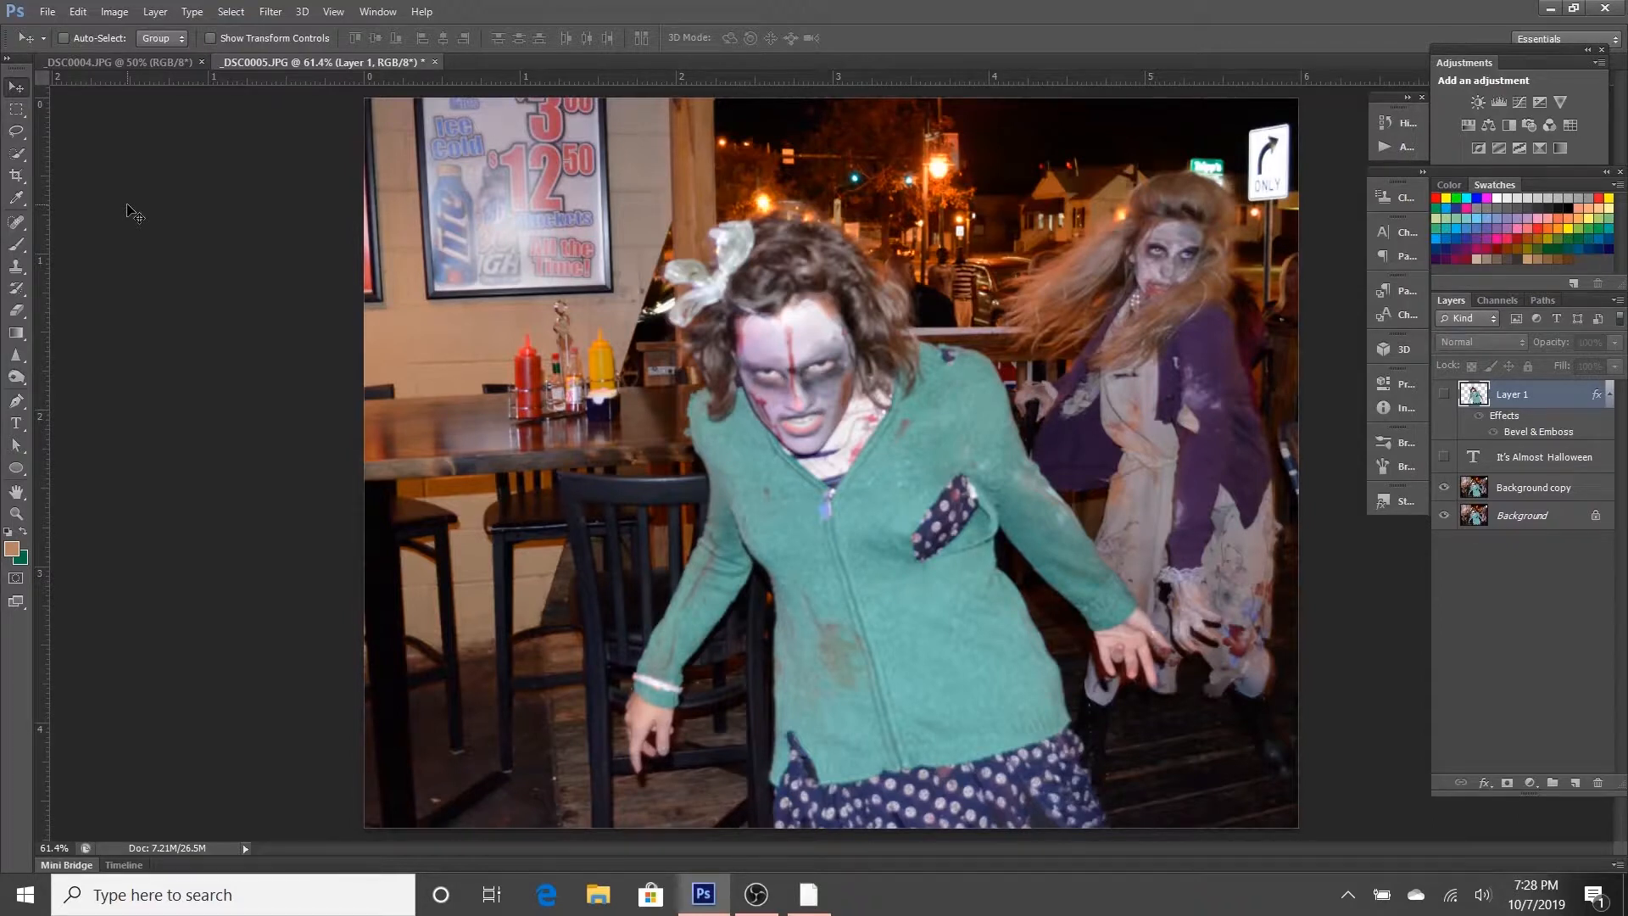
Step: Open the layer style settings of the Background copy layer and close them without changing anything
double_click(1537, 488)
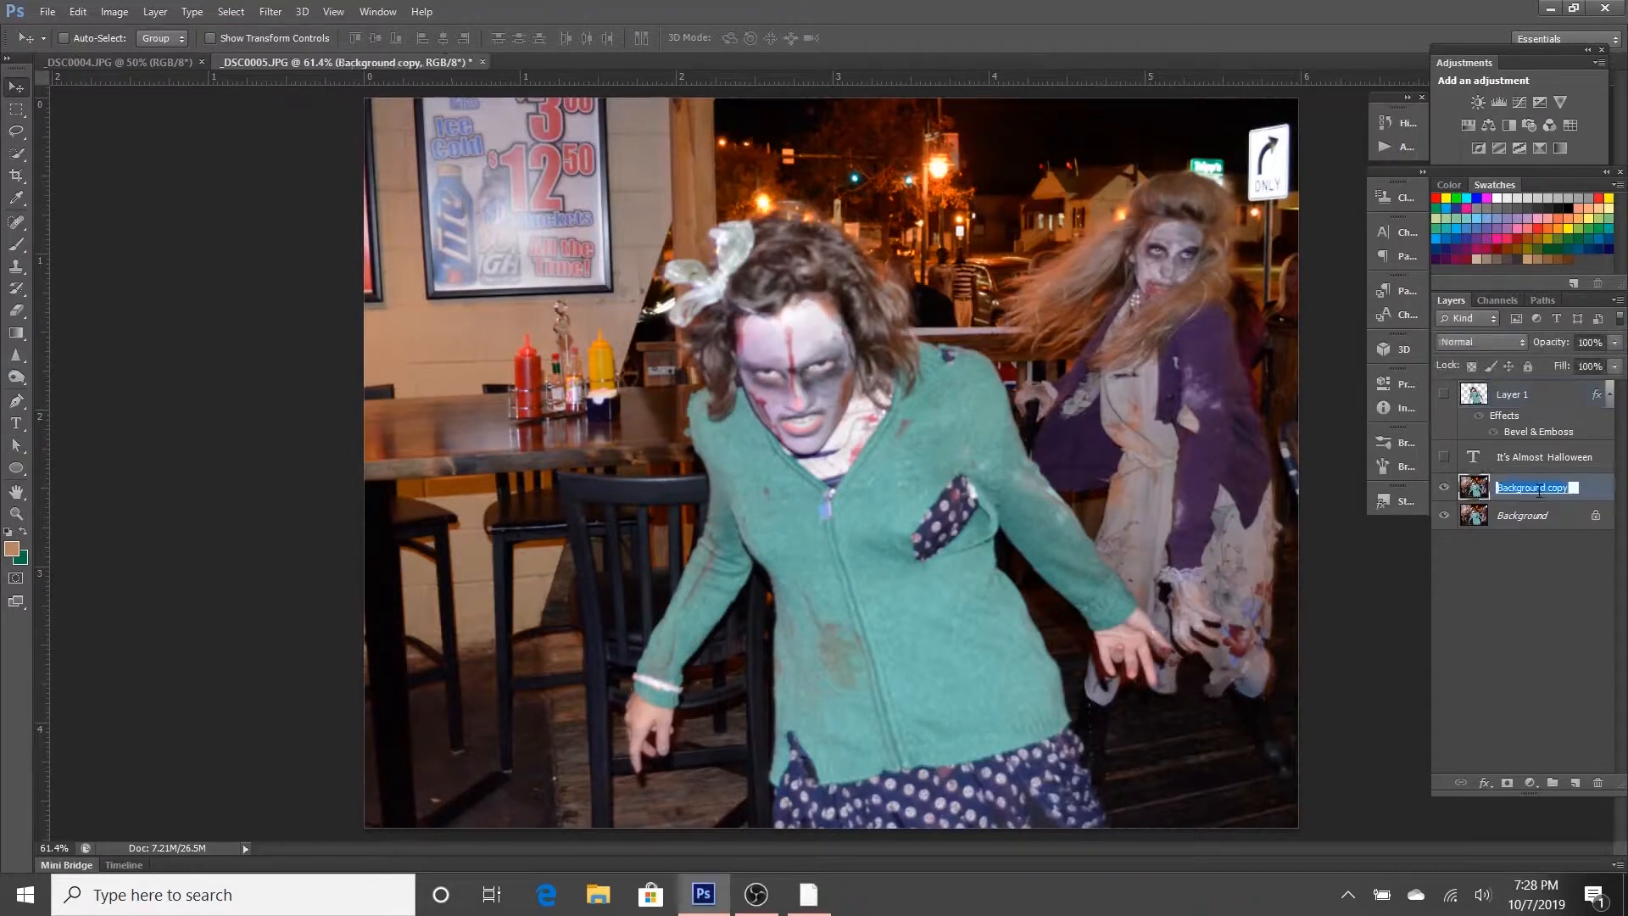
key(Return)
double_click(1596, 499)
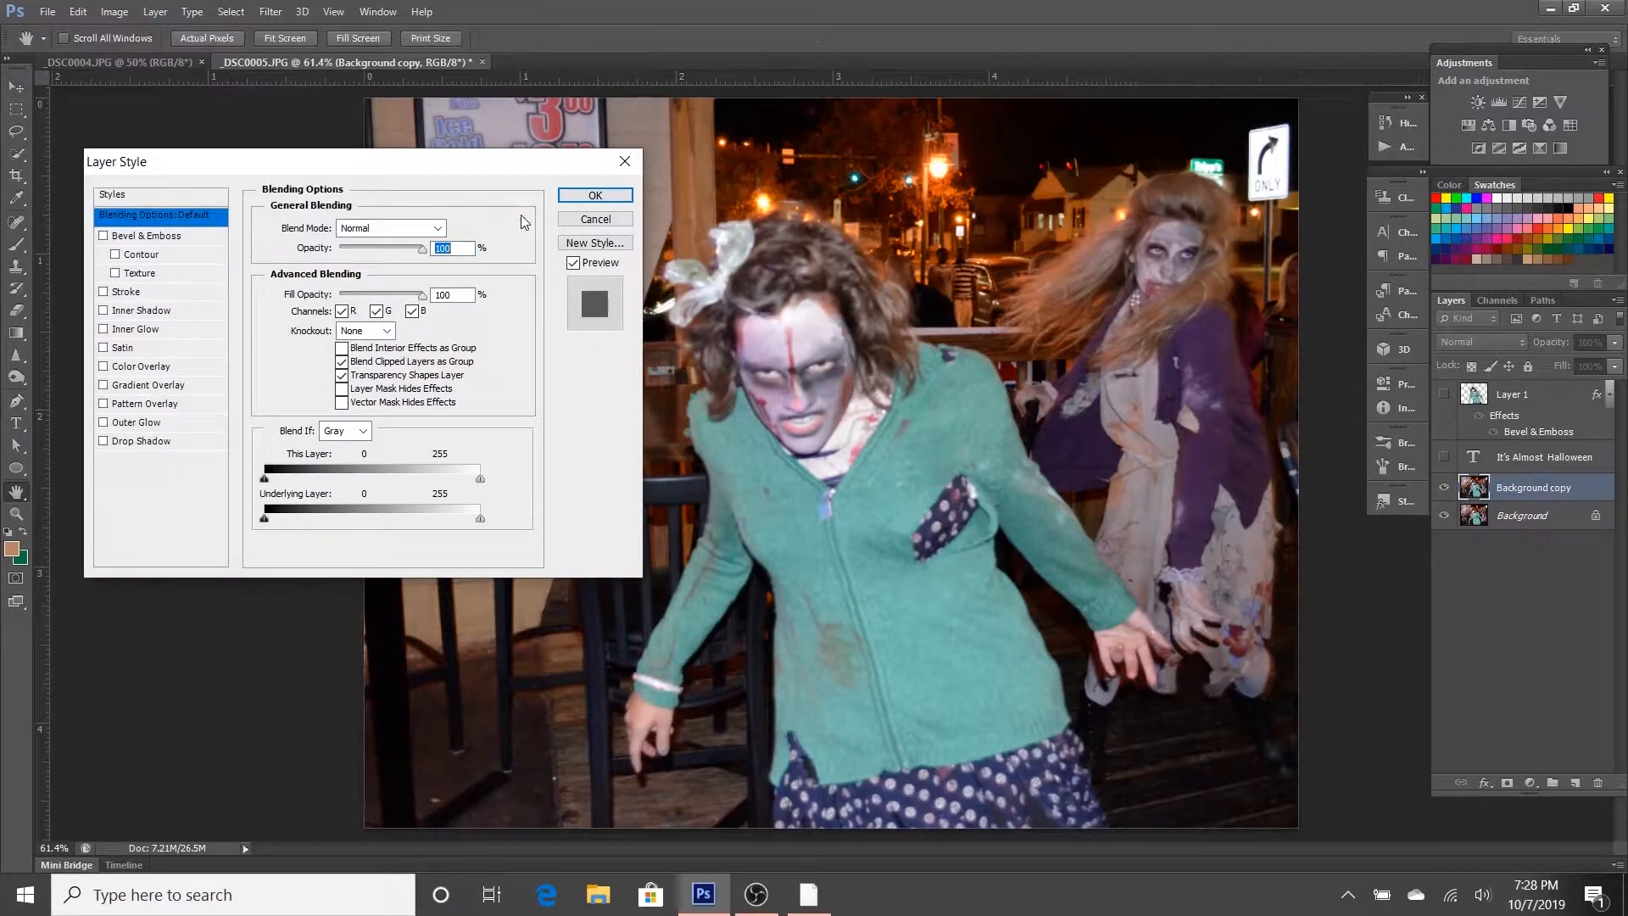
click(595, 196)
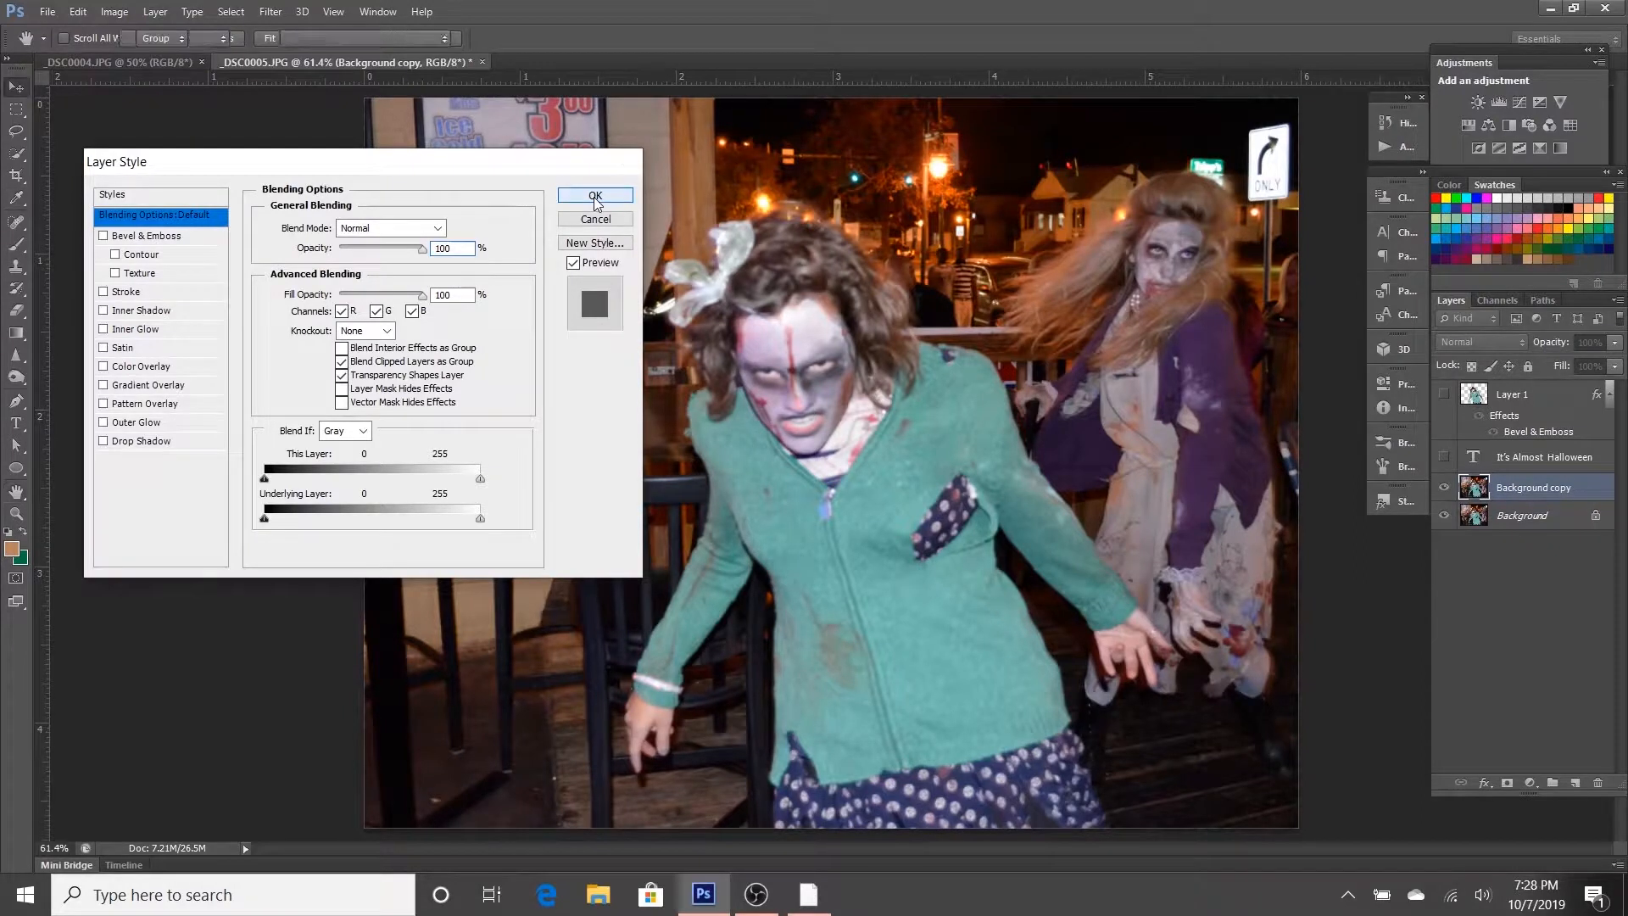
Step: Look over the layer style effects available for the Background copy layer, then view its blending options and cancel
click(155, 12)
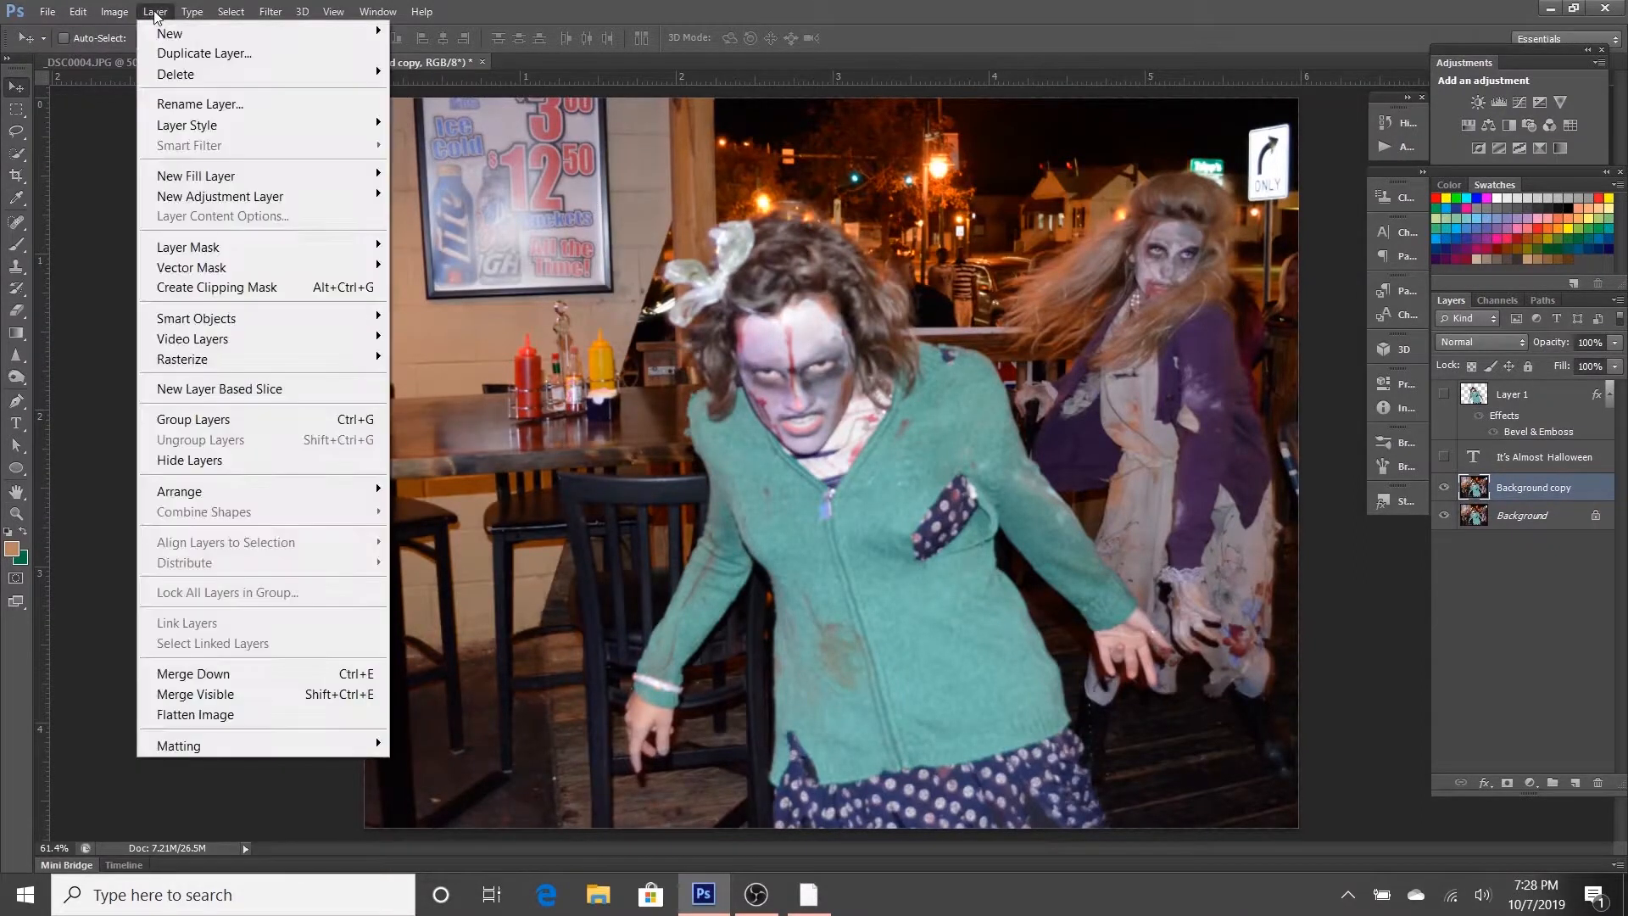
mouse_move(280, 125)
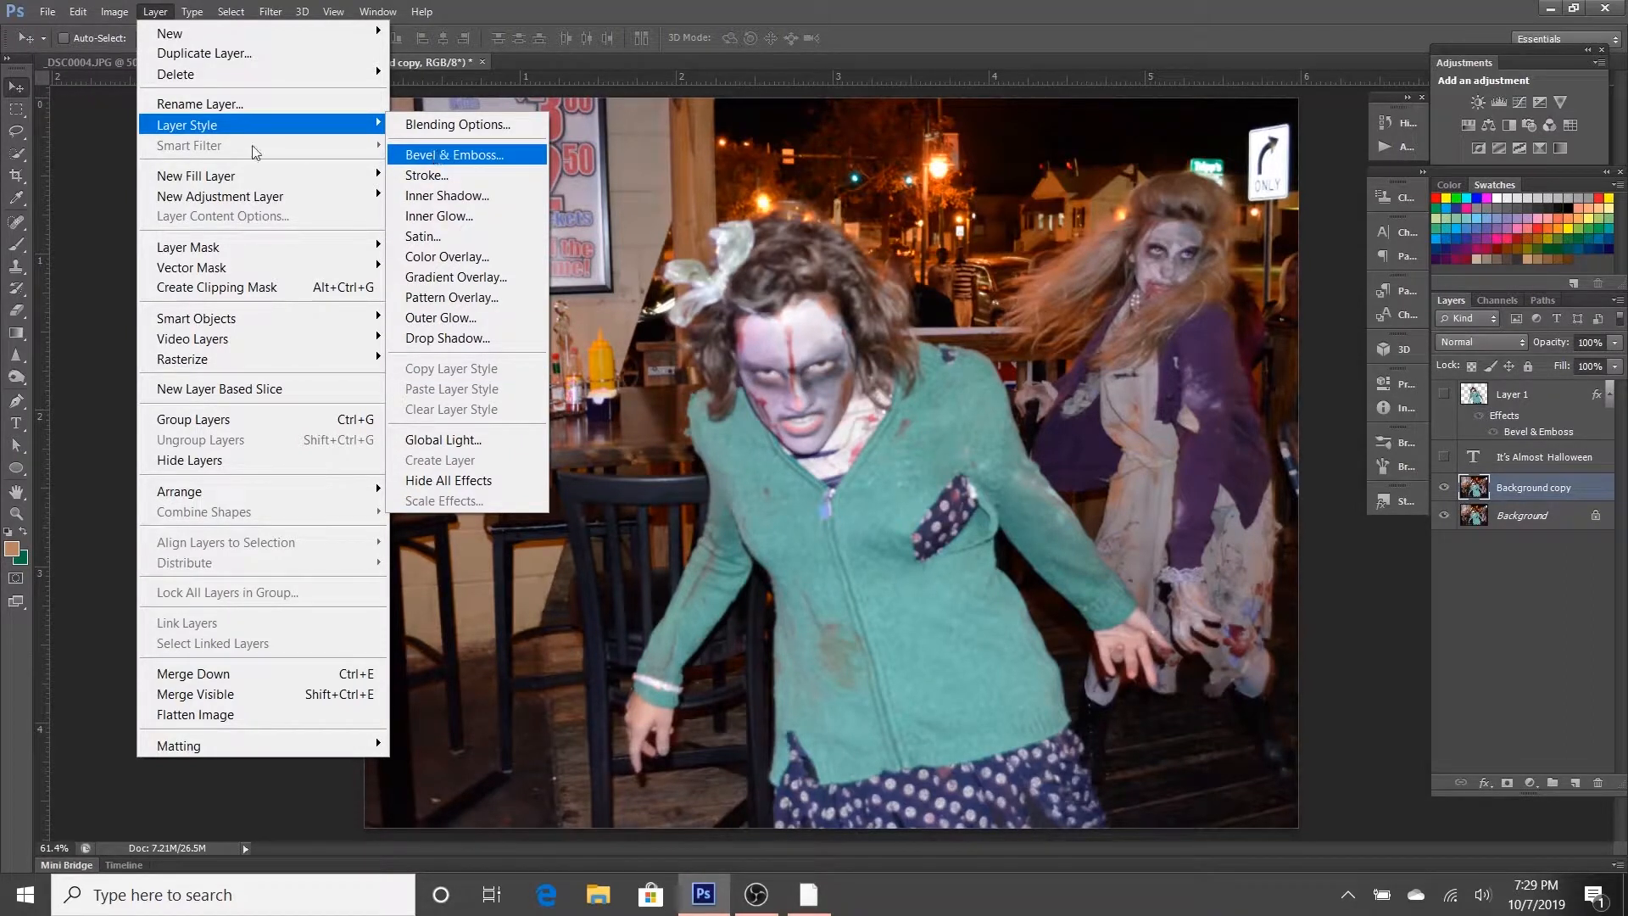
click(123, 181)
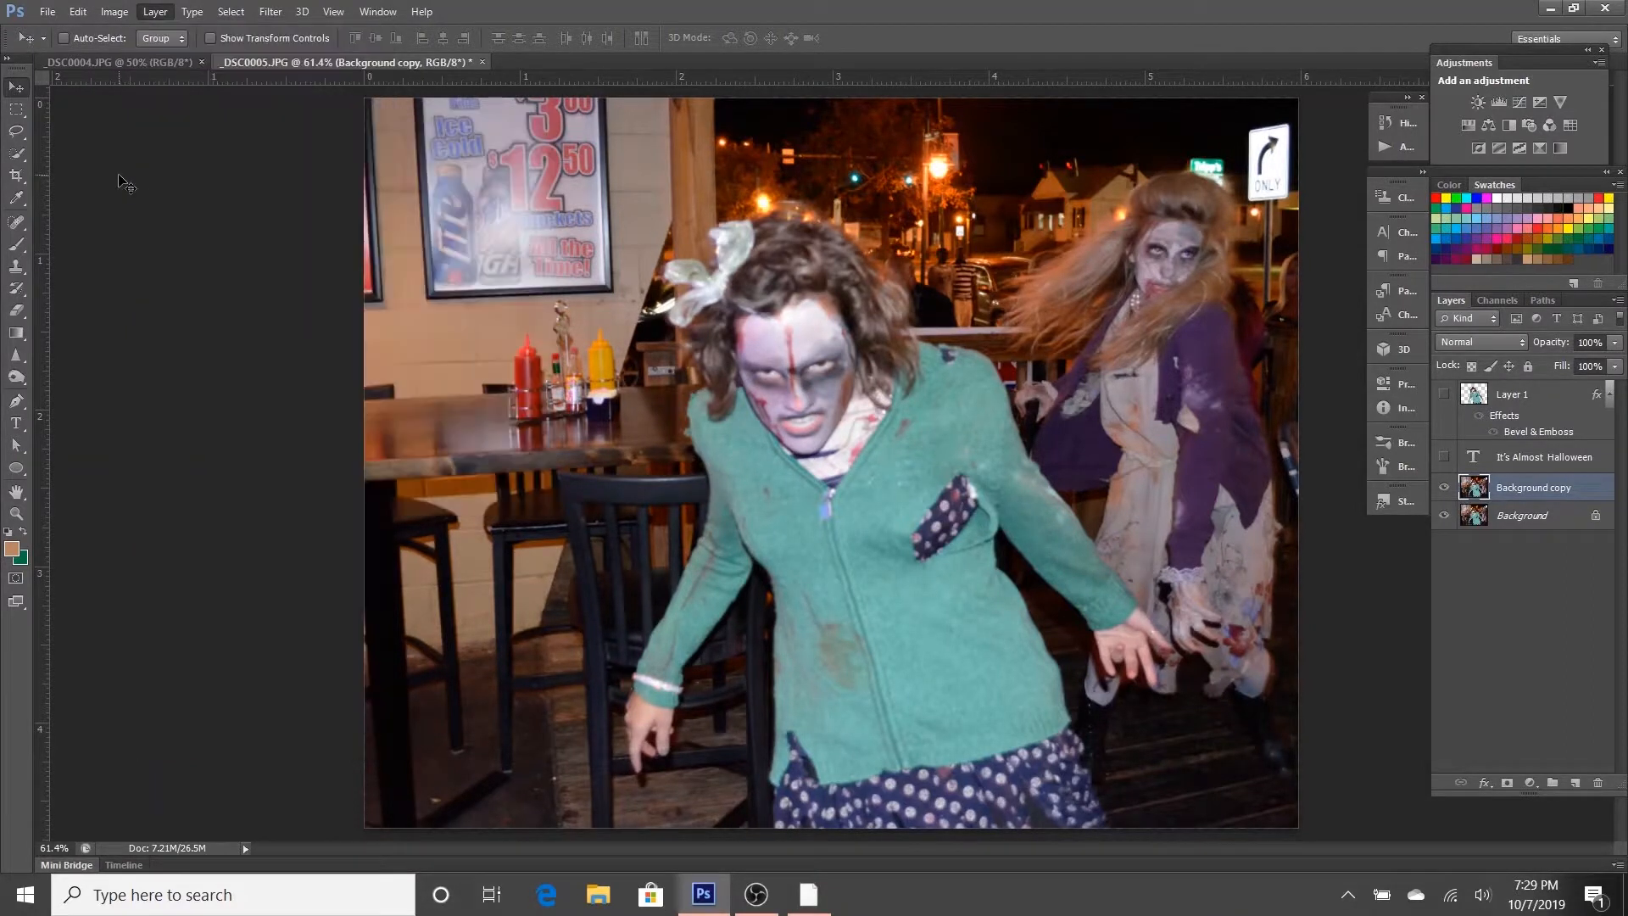
right_click(1526, 488)
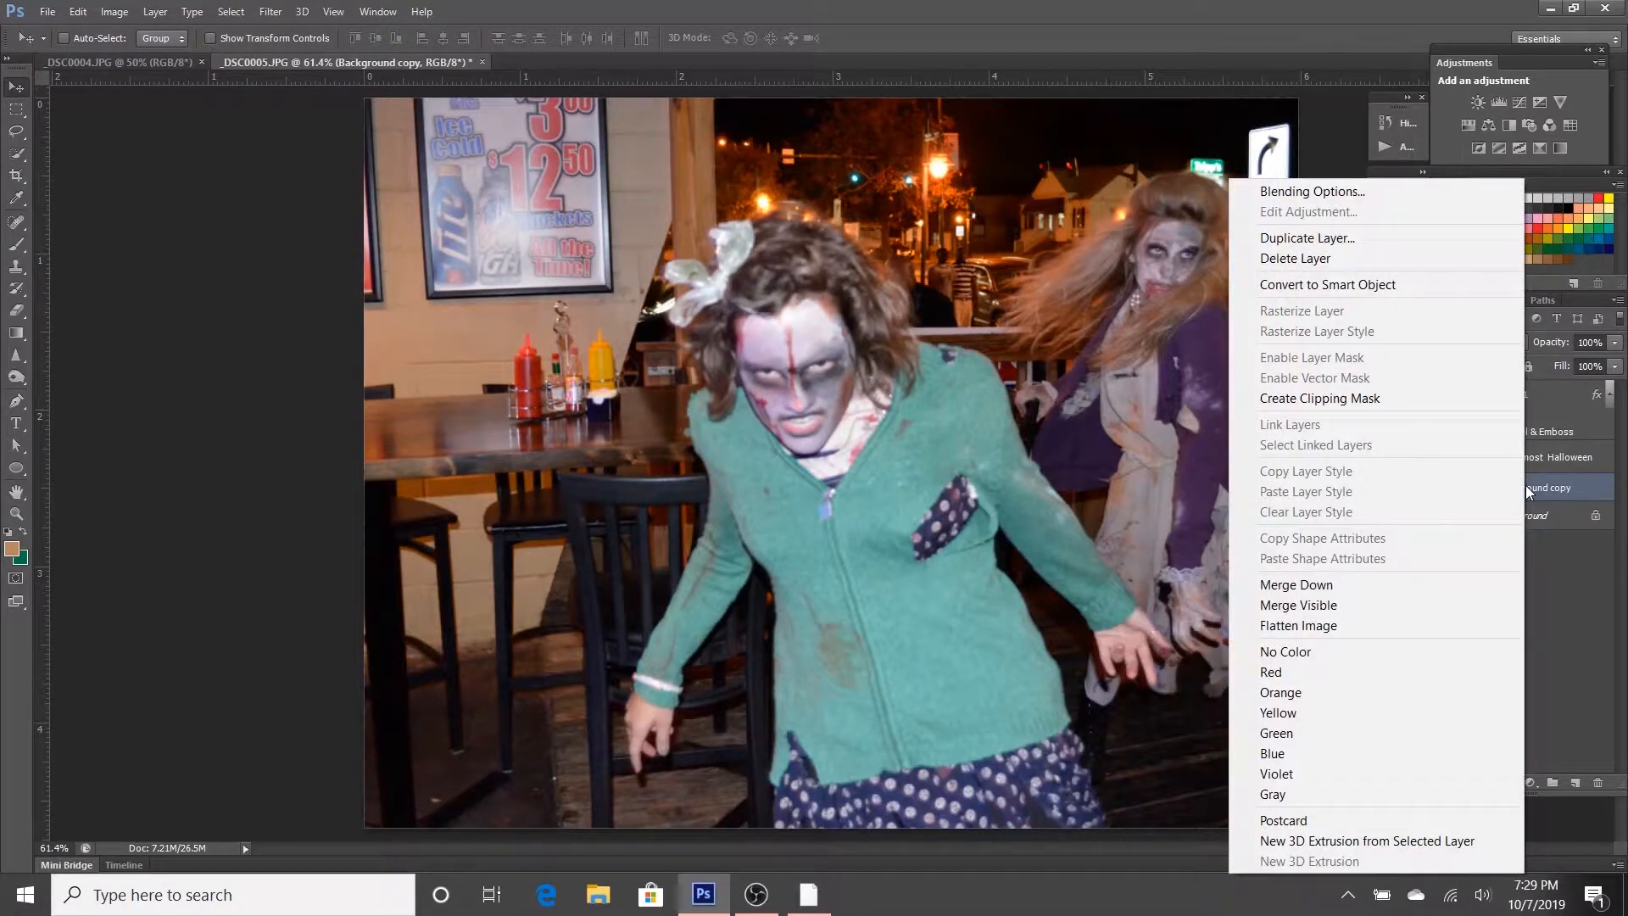
click(1413, 196)
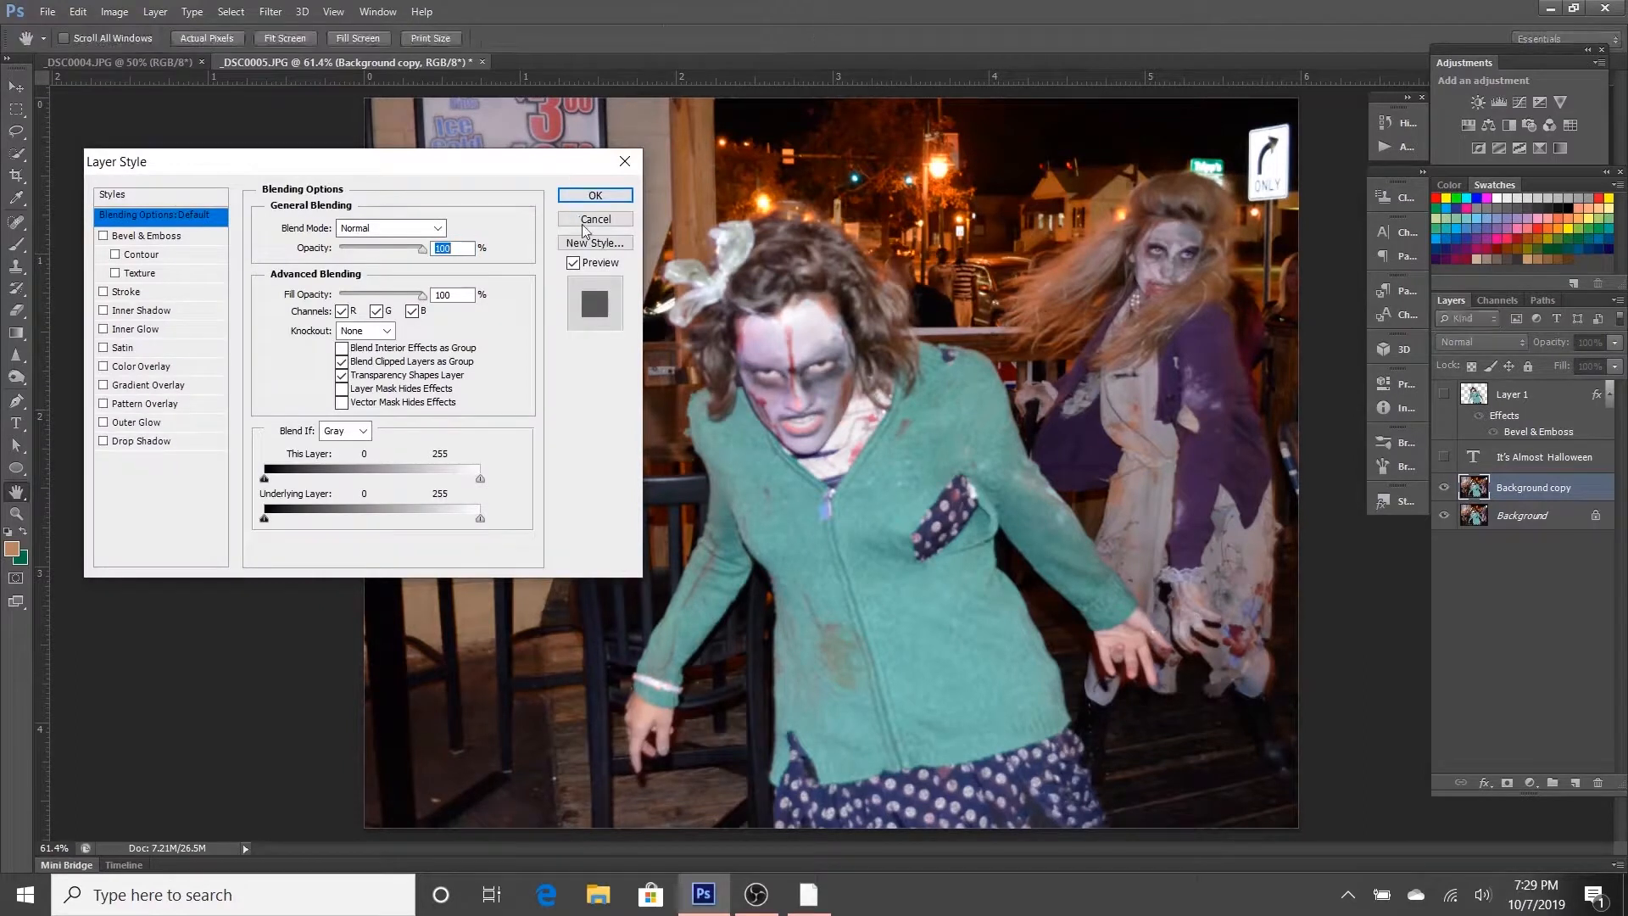
click(596, 219)
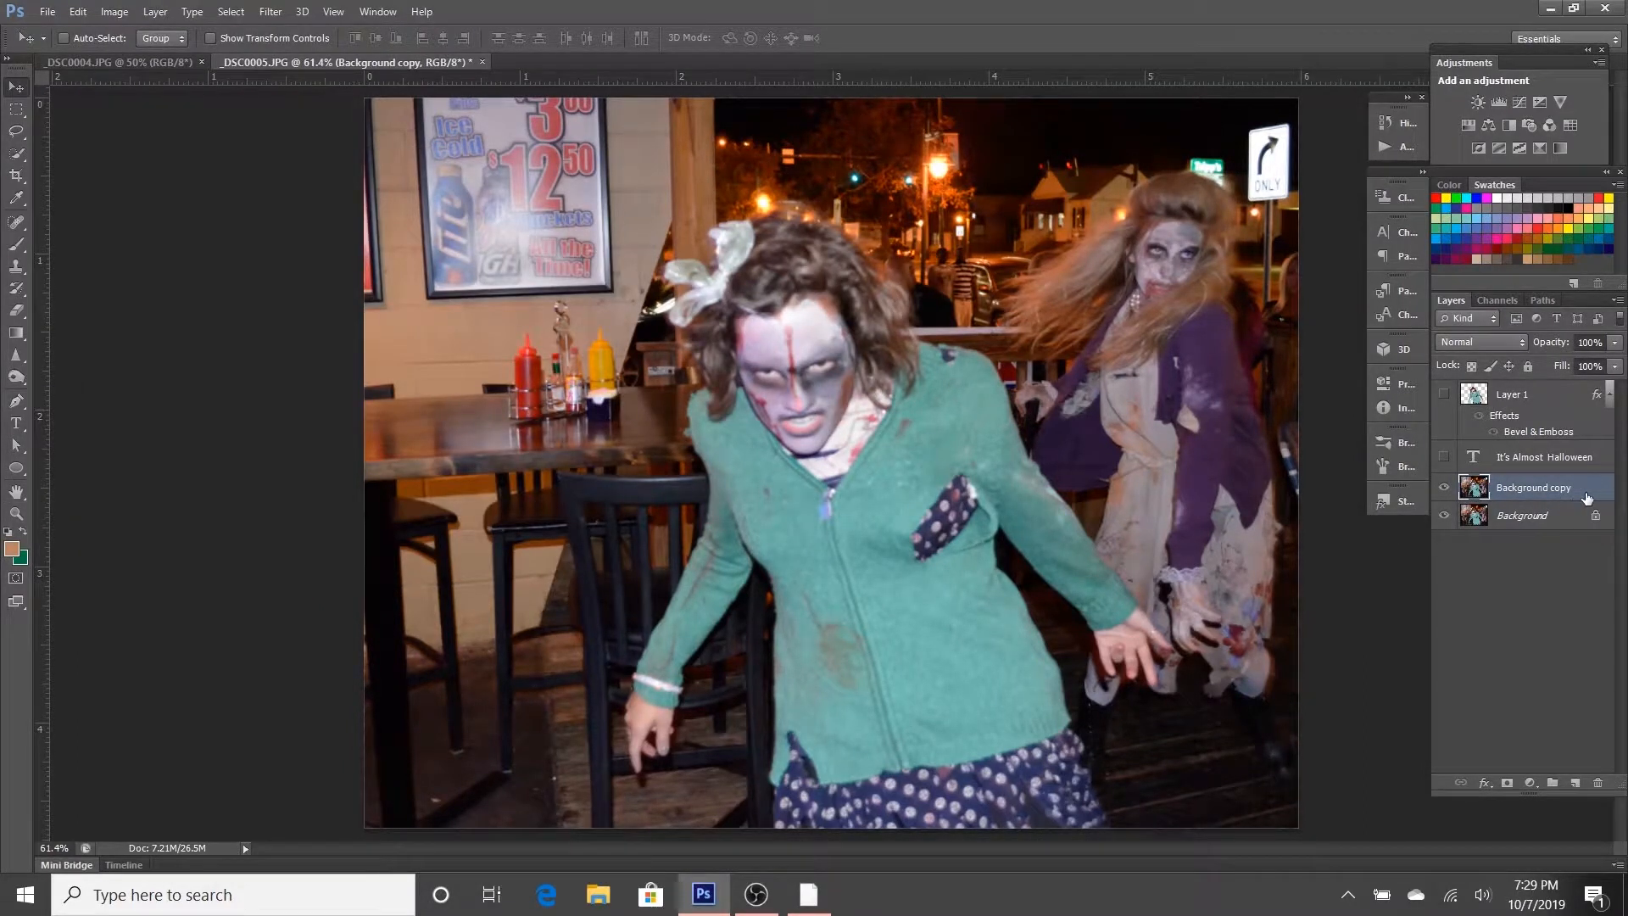
Step: Make Layer 1 visible, keep the text layer hidden, and try a free transform on the Background copy layer
click(1445, 458)
click(1445, 459)
key(ctrl+t)
drag(945, 548, 859, 539)
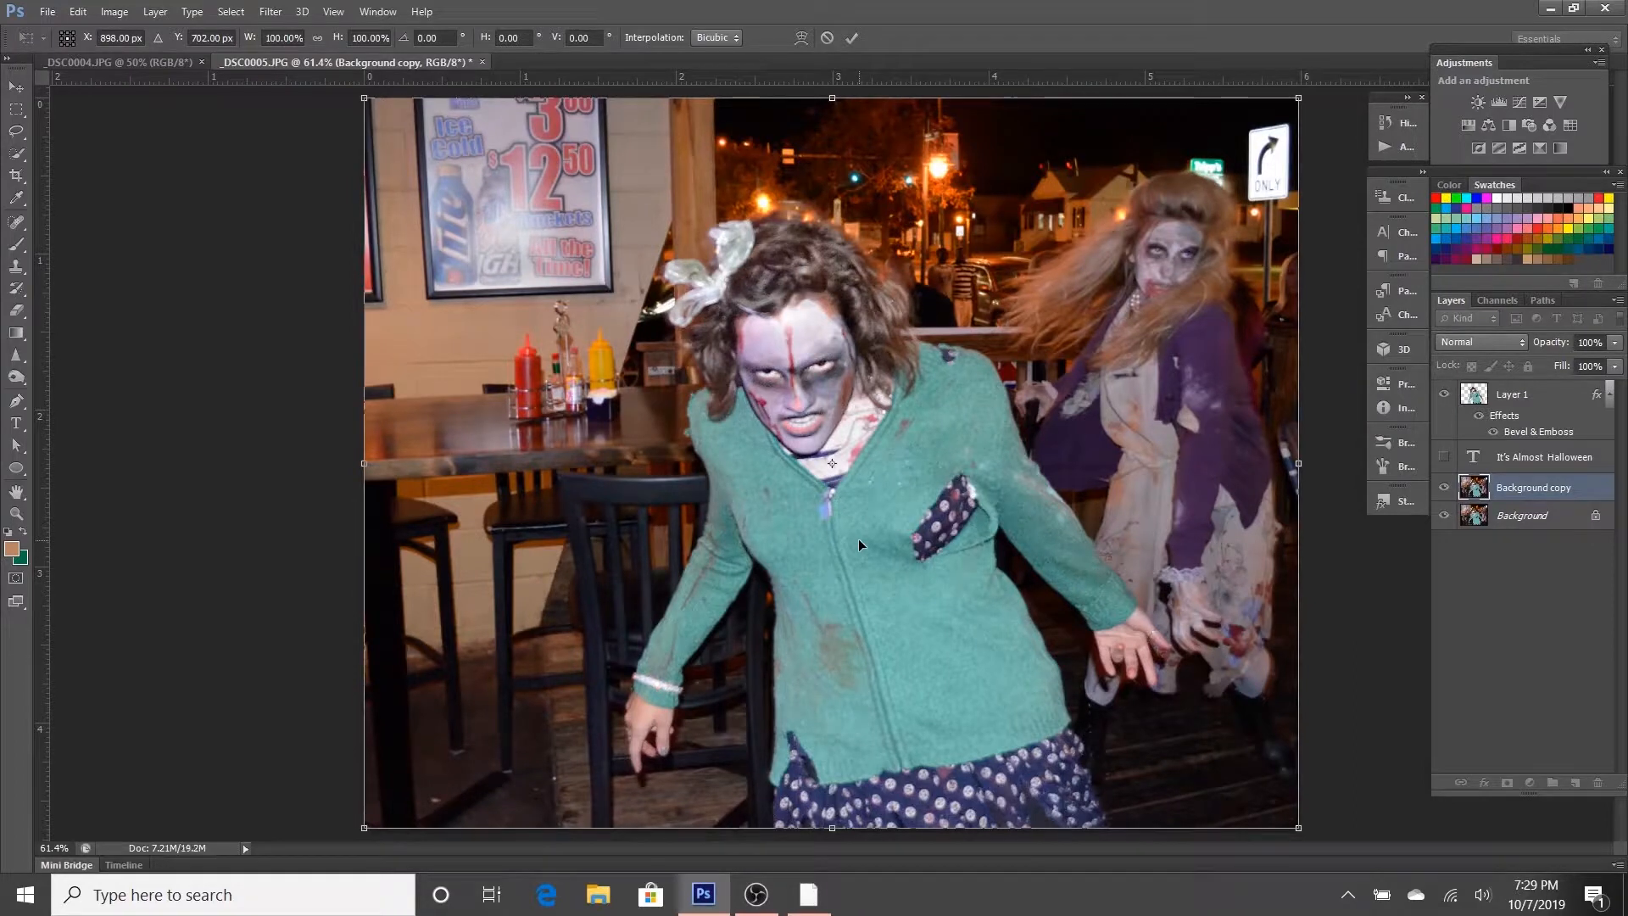
key(Return)
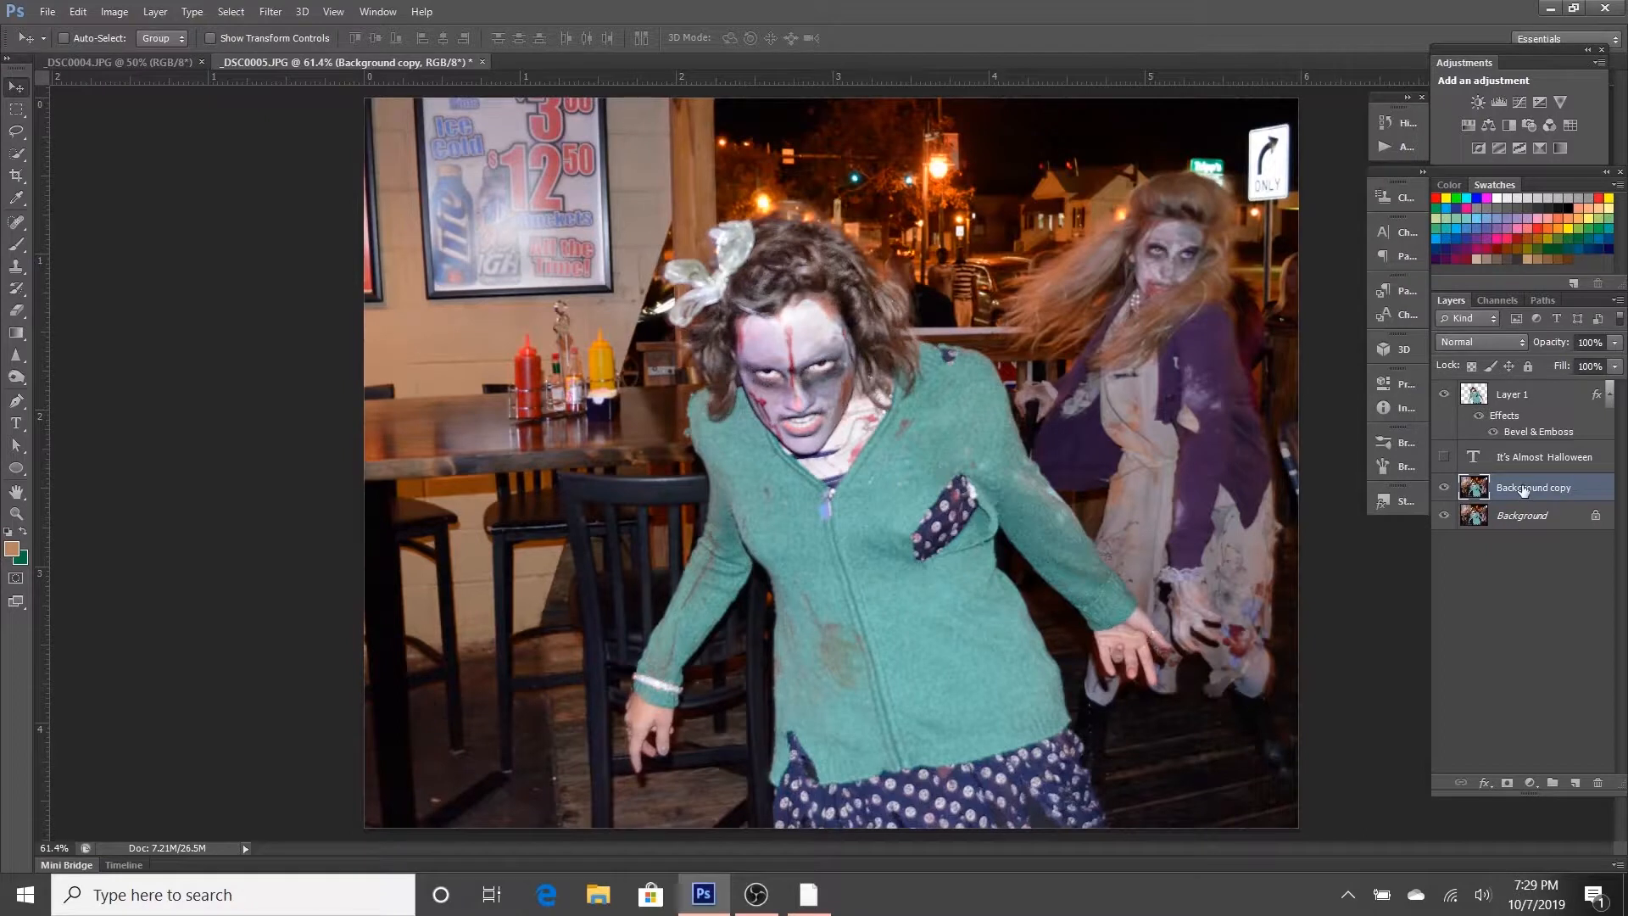
Step: Open the blending options of Layer 1, the cut-out figure
click(1532, 397)
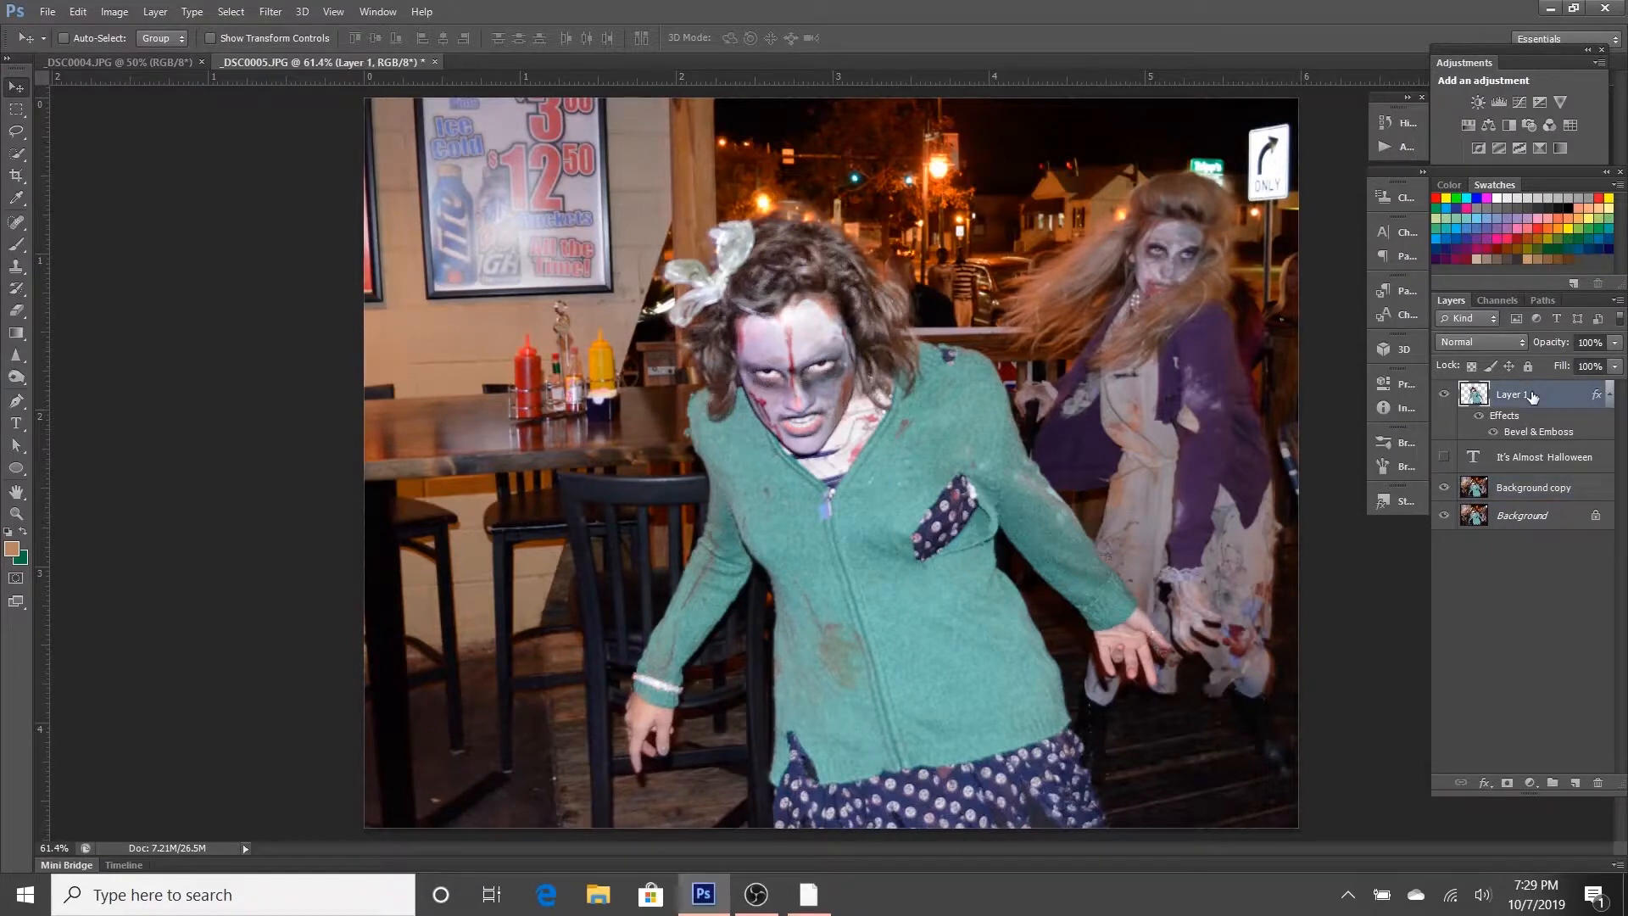
right_click(1577, 395)
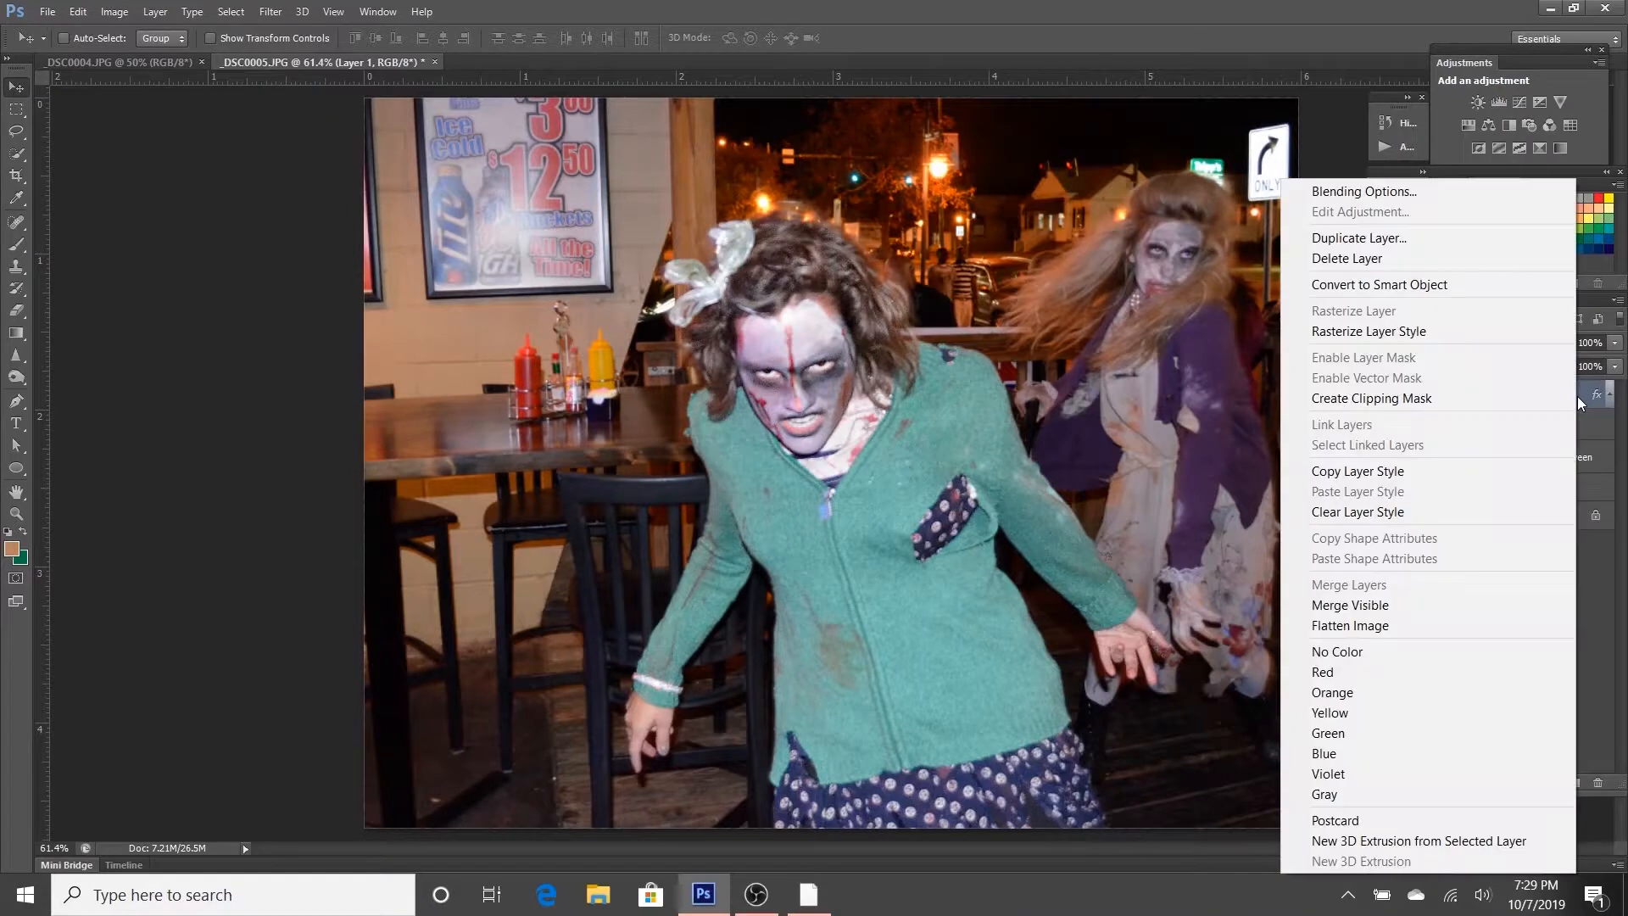
click(1356, 191)
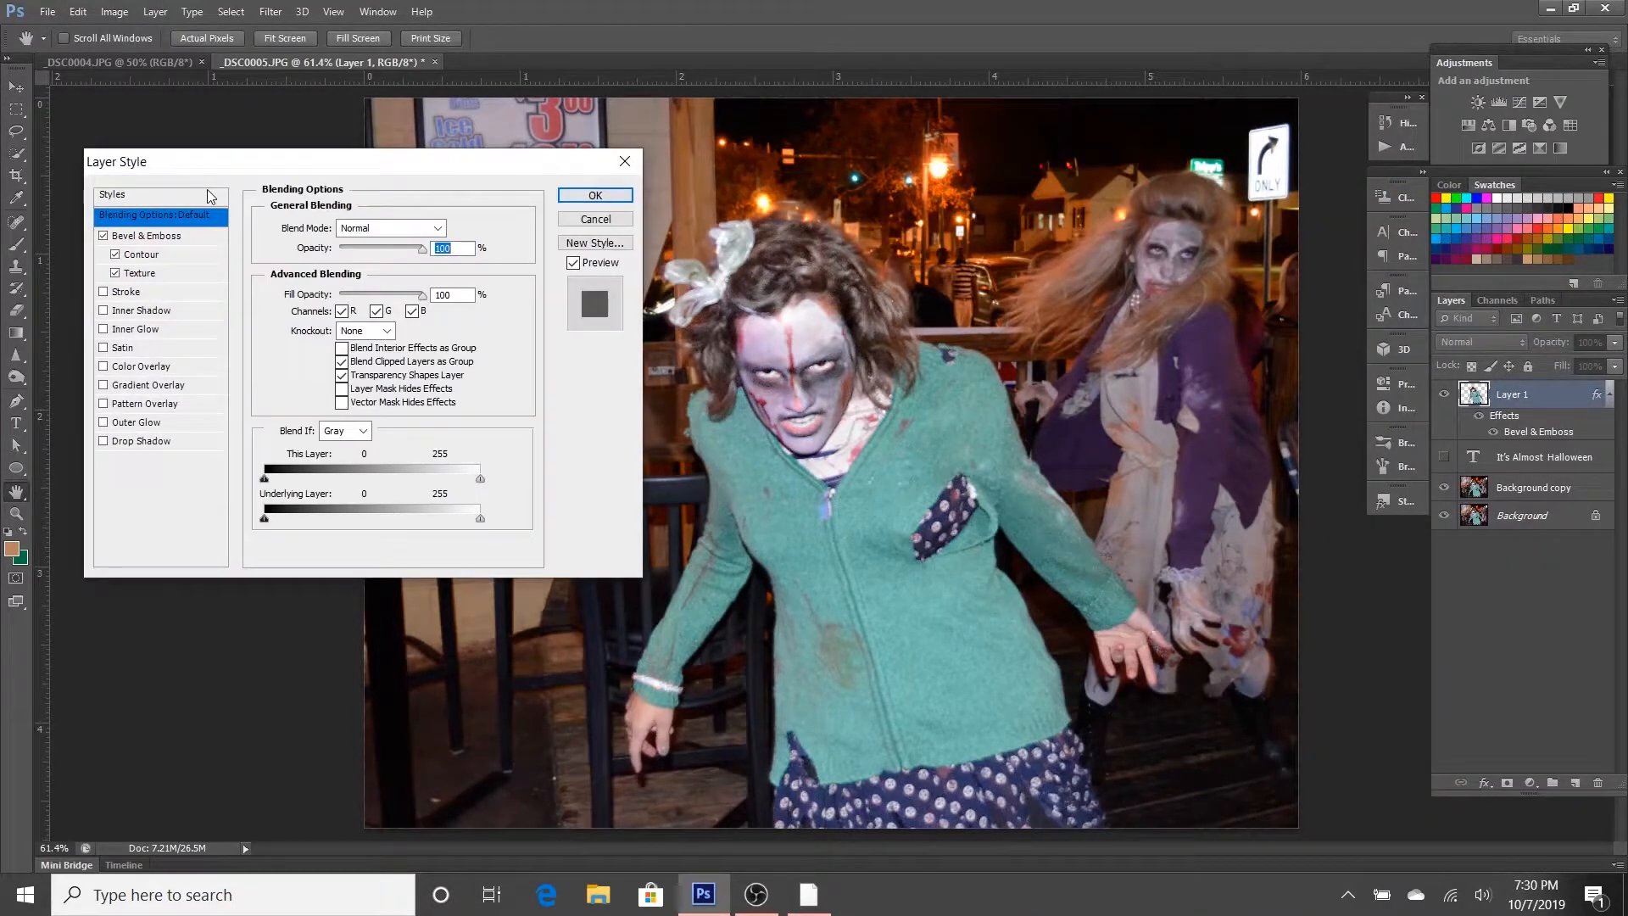
Step: Examine Layer 1's Bevel & Emboss settings, and turn on Outer Glow and view its options
click(133, 237)
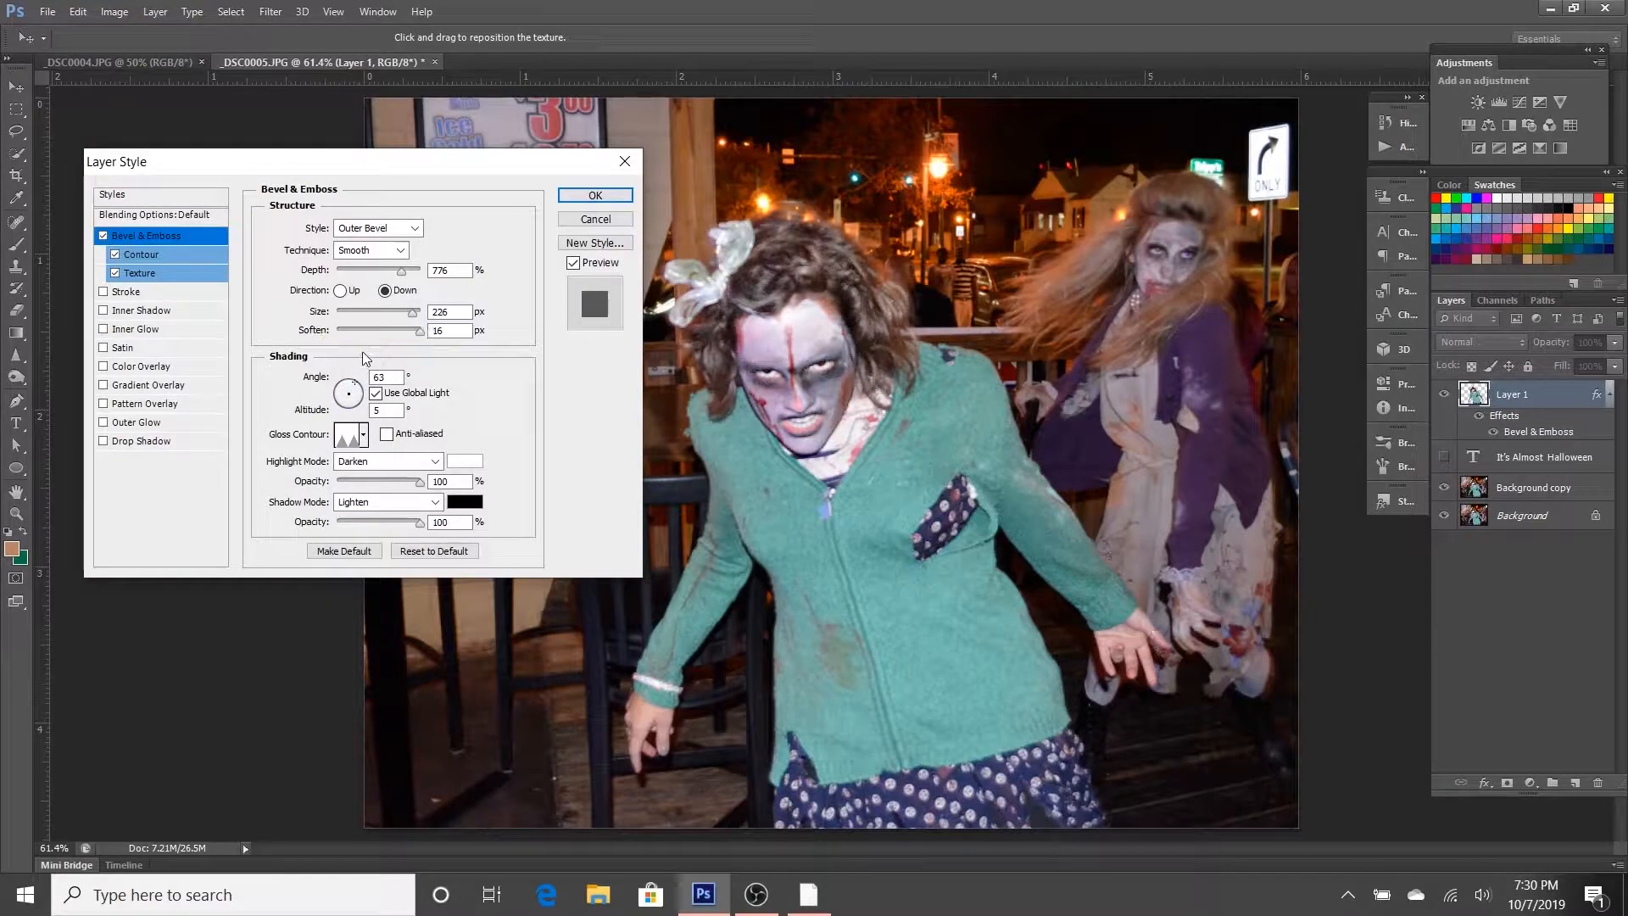
click(104, 422)
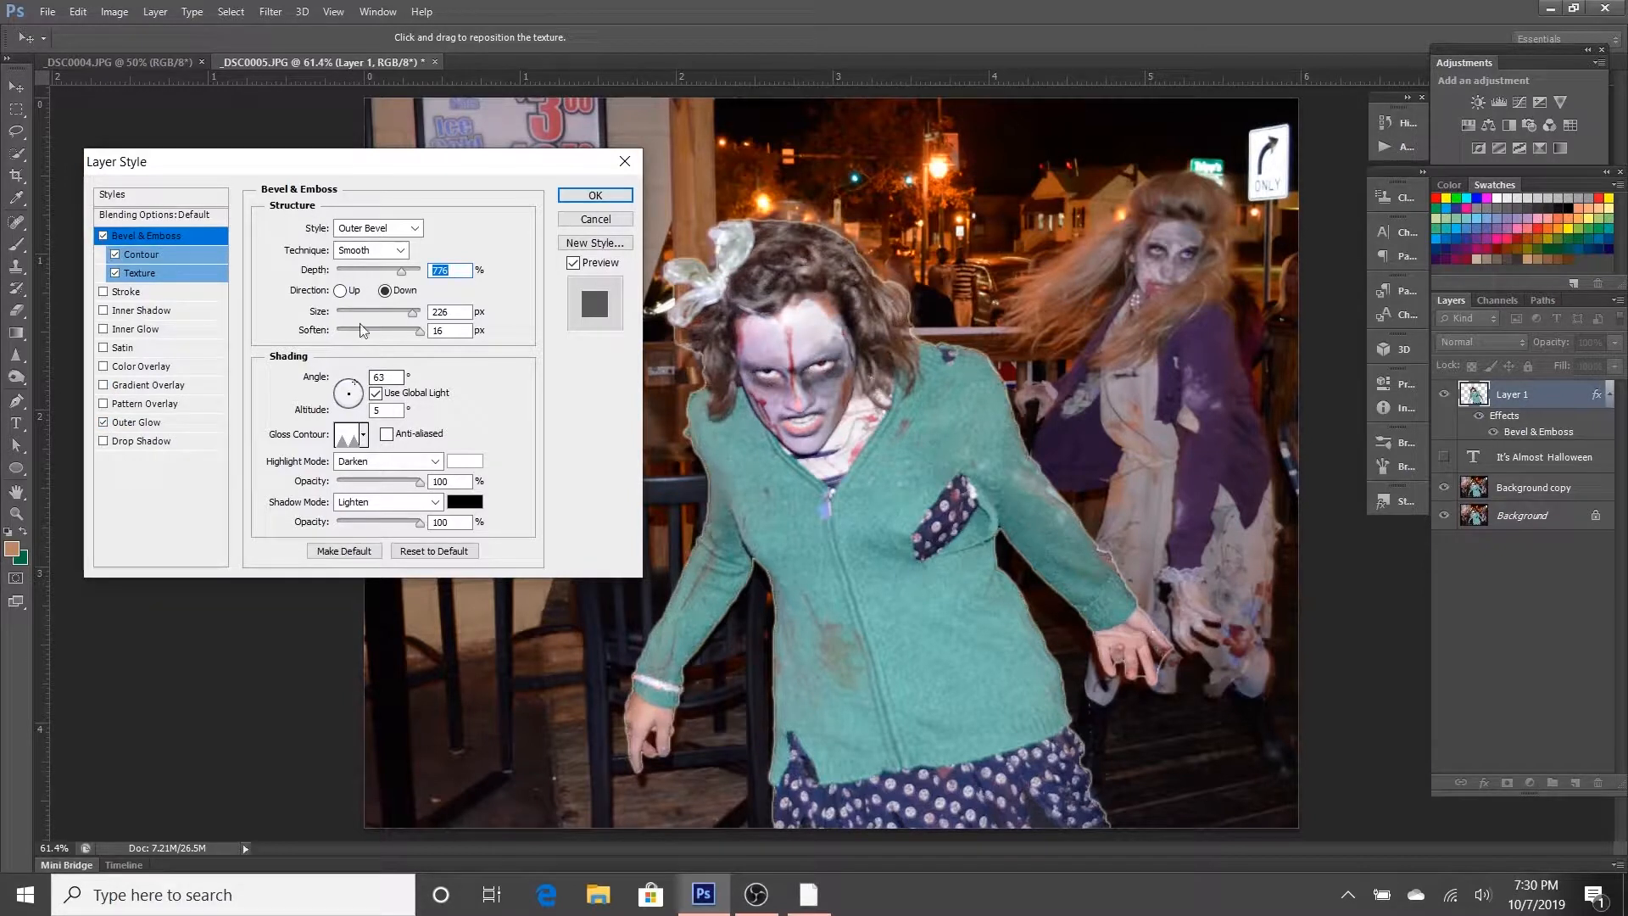
click(151, 424)
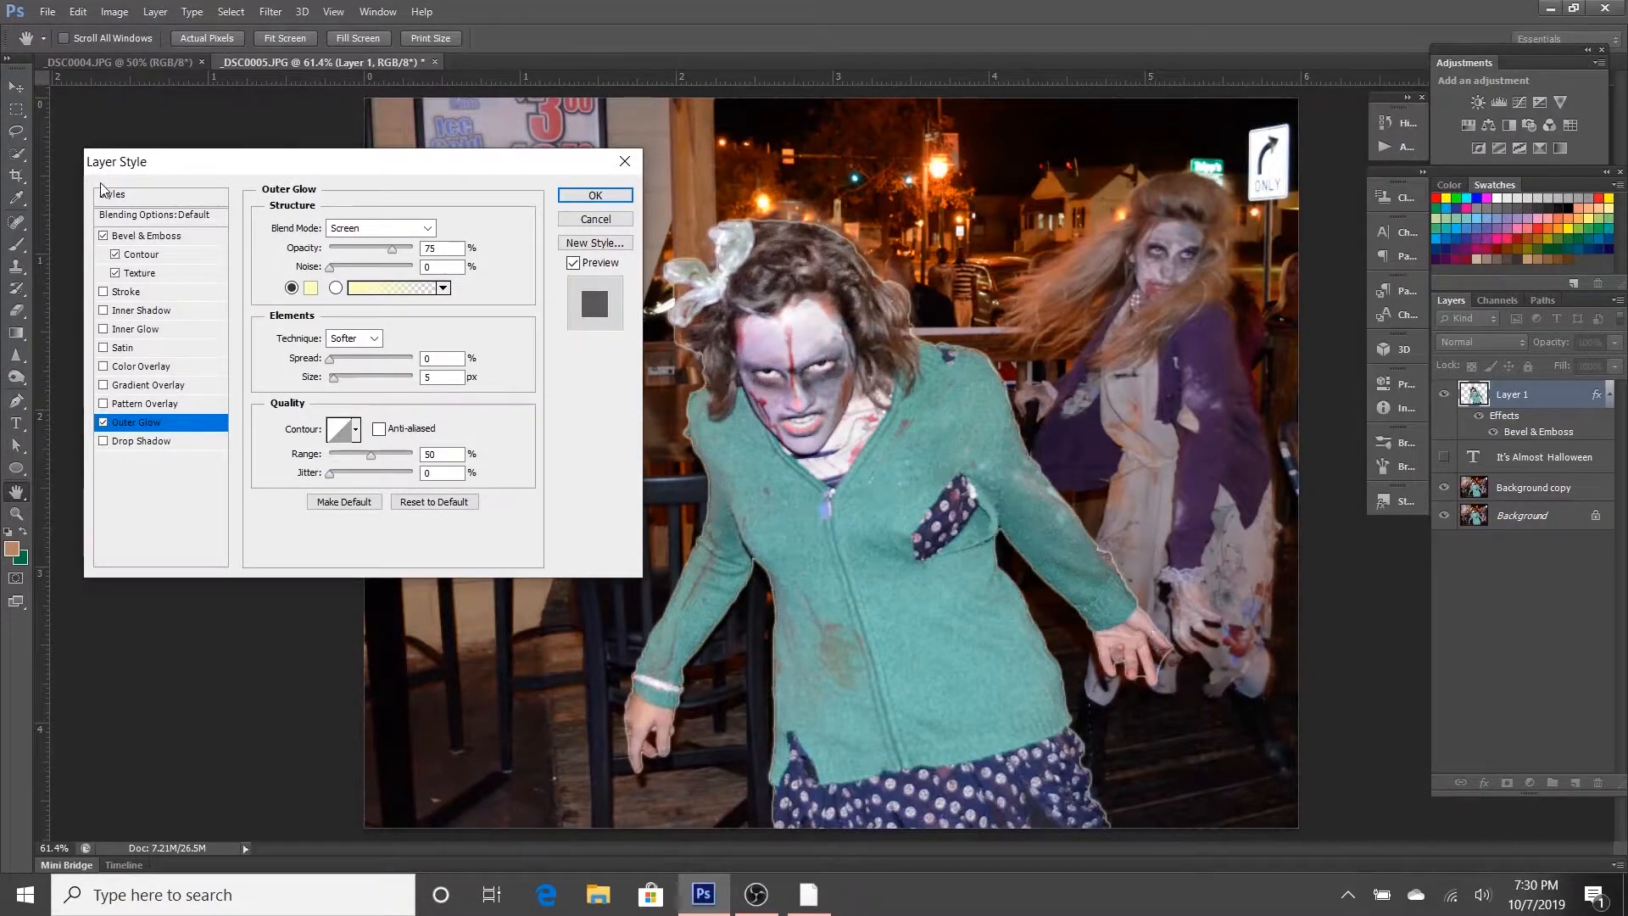
Step: Try several preset styles on Layer 1, including the glowing radial gradient and the striped gradient with drop shadow
click(121, 197)
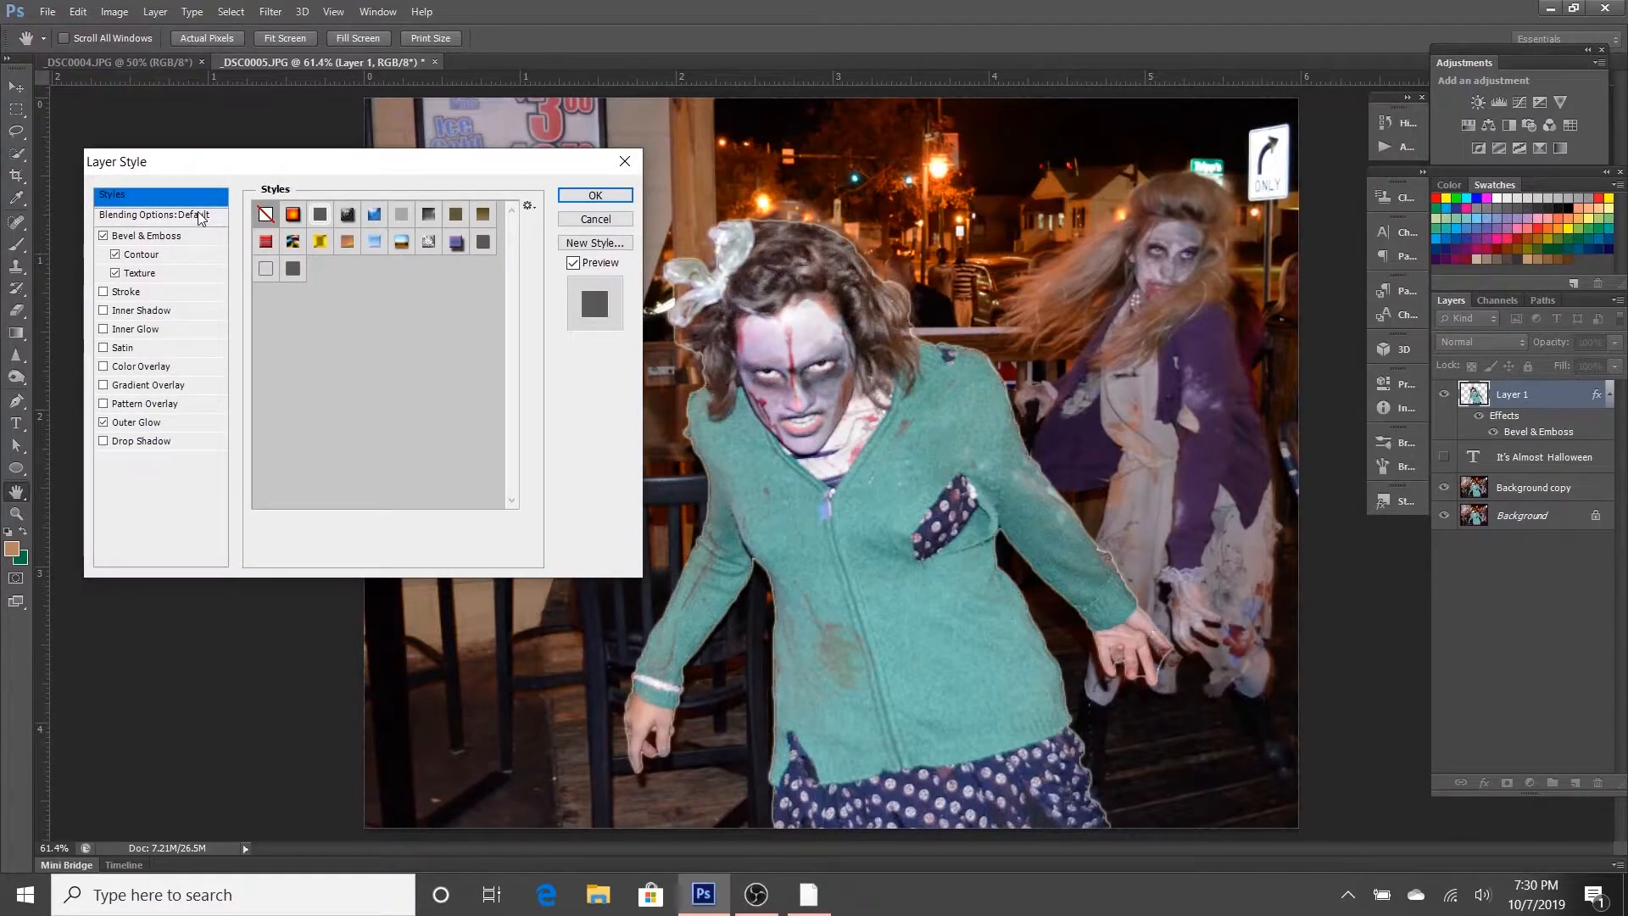
click(292, 215)
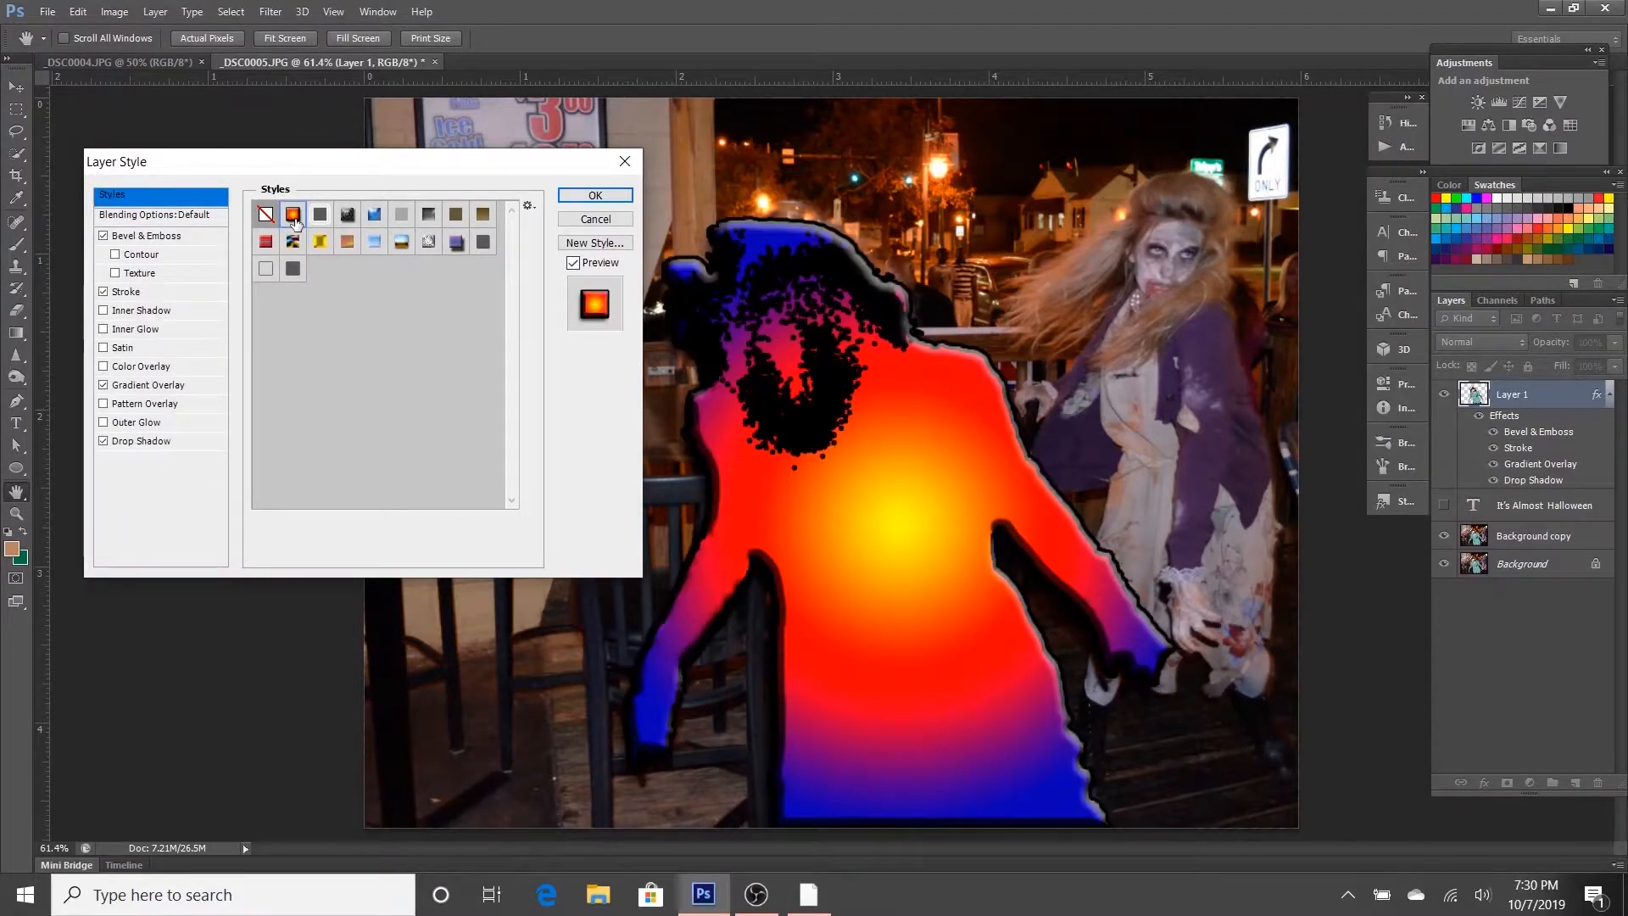
click(355, 219)
click(374, 242)
click(401, 243)
click(429, 248)
click(448, 247)
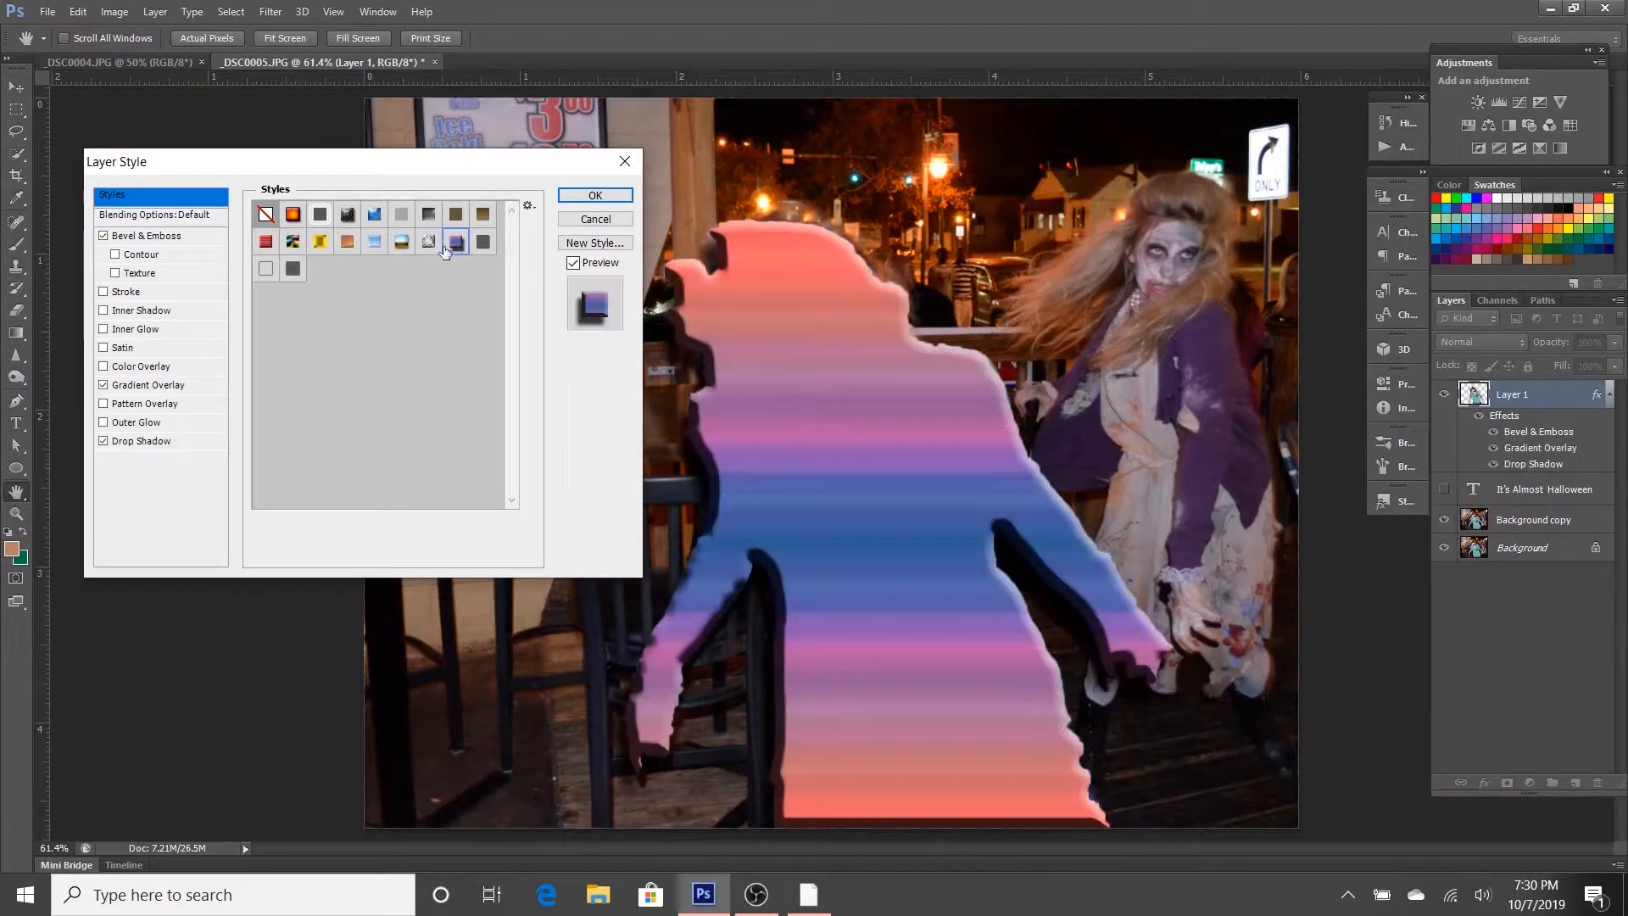
click(292, 269)
Step: Clear all effects from Layer 1 with the empty preset style, after previewing the striped gradient preset once more
click(265, 215)
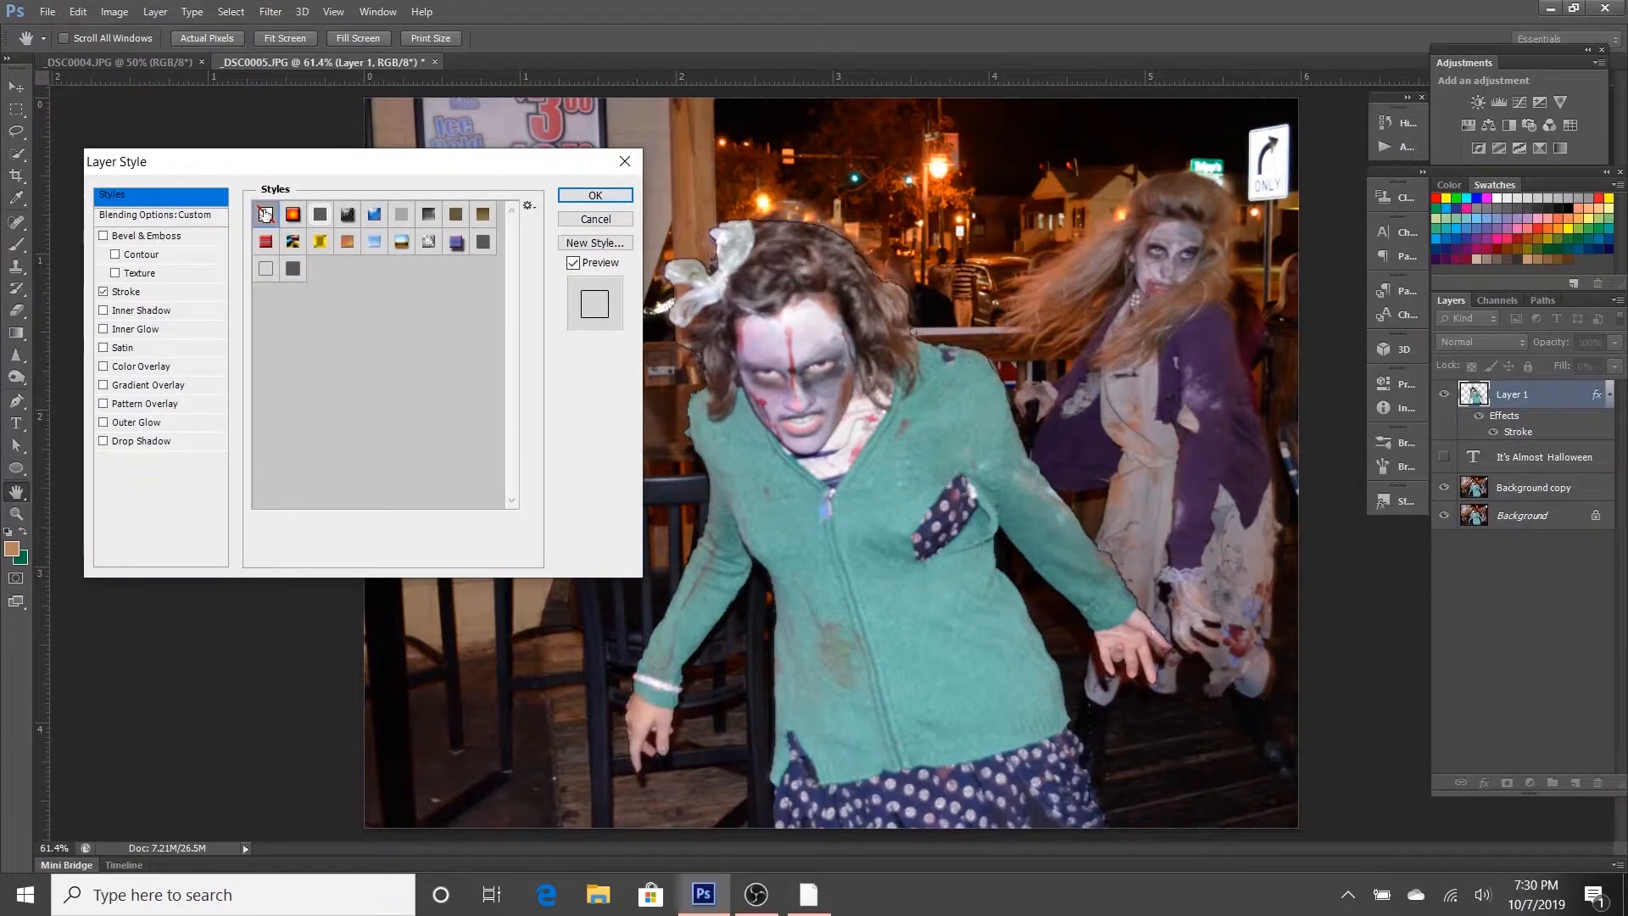
click(457, 245)
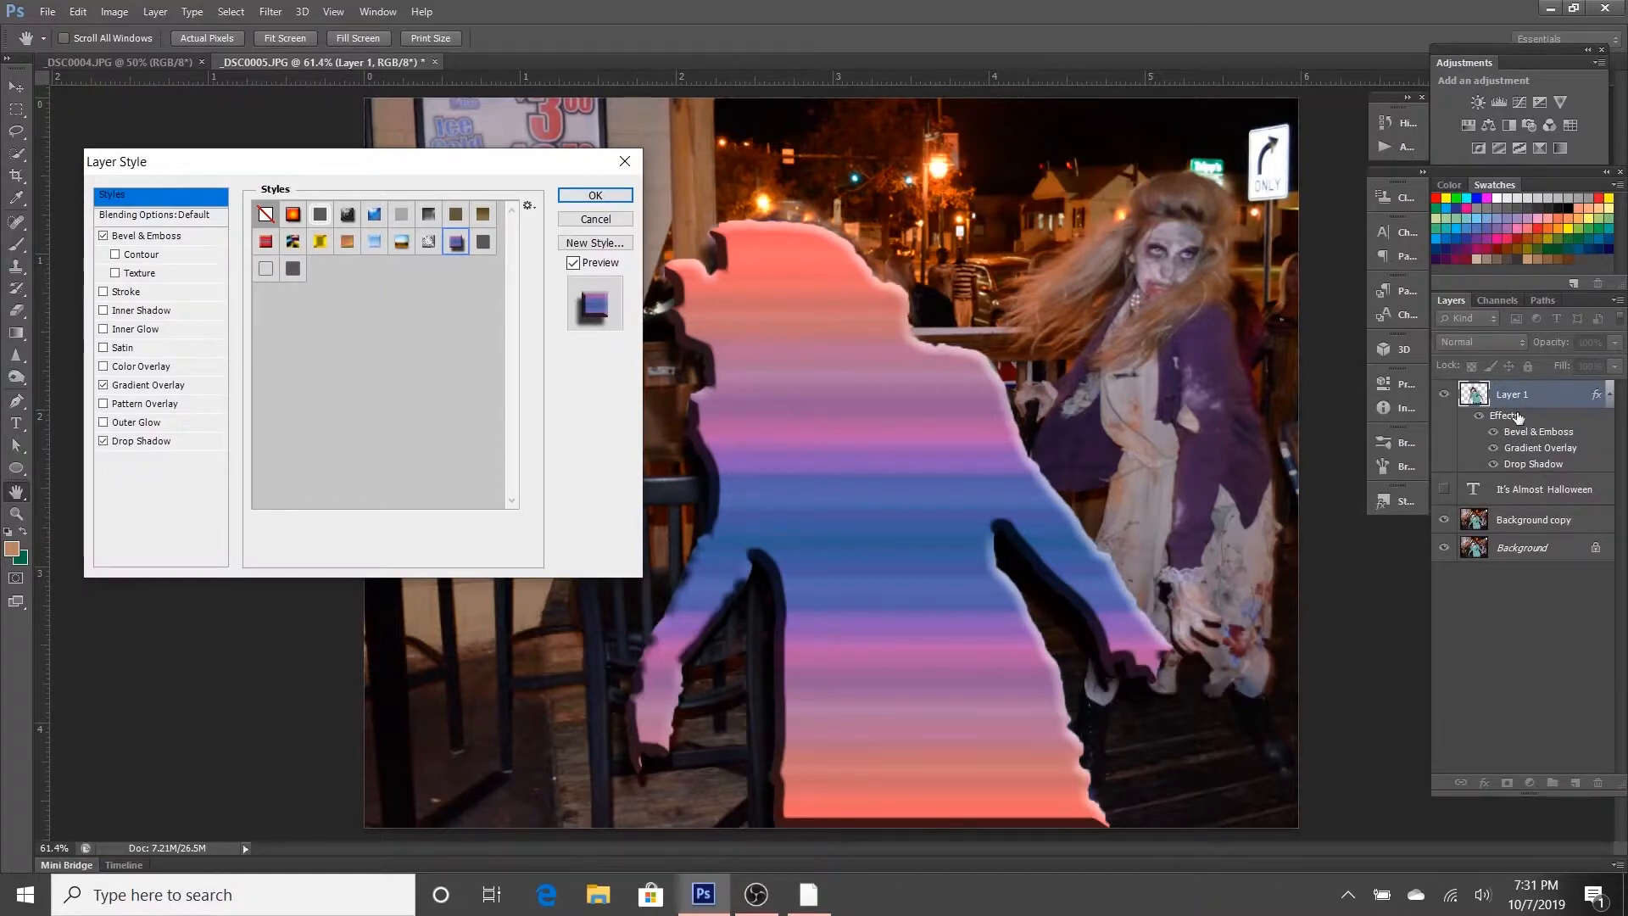
click(265, 215)
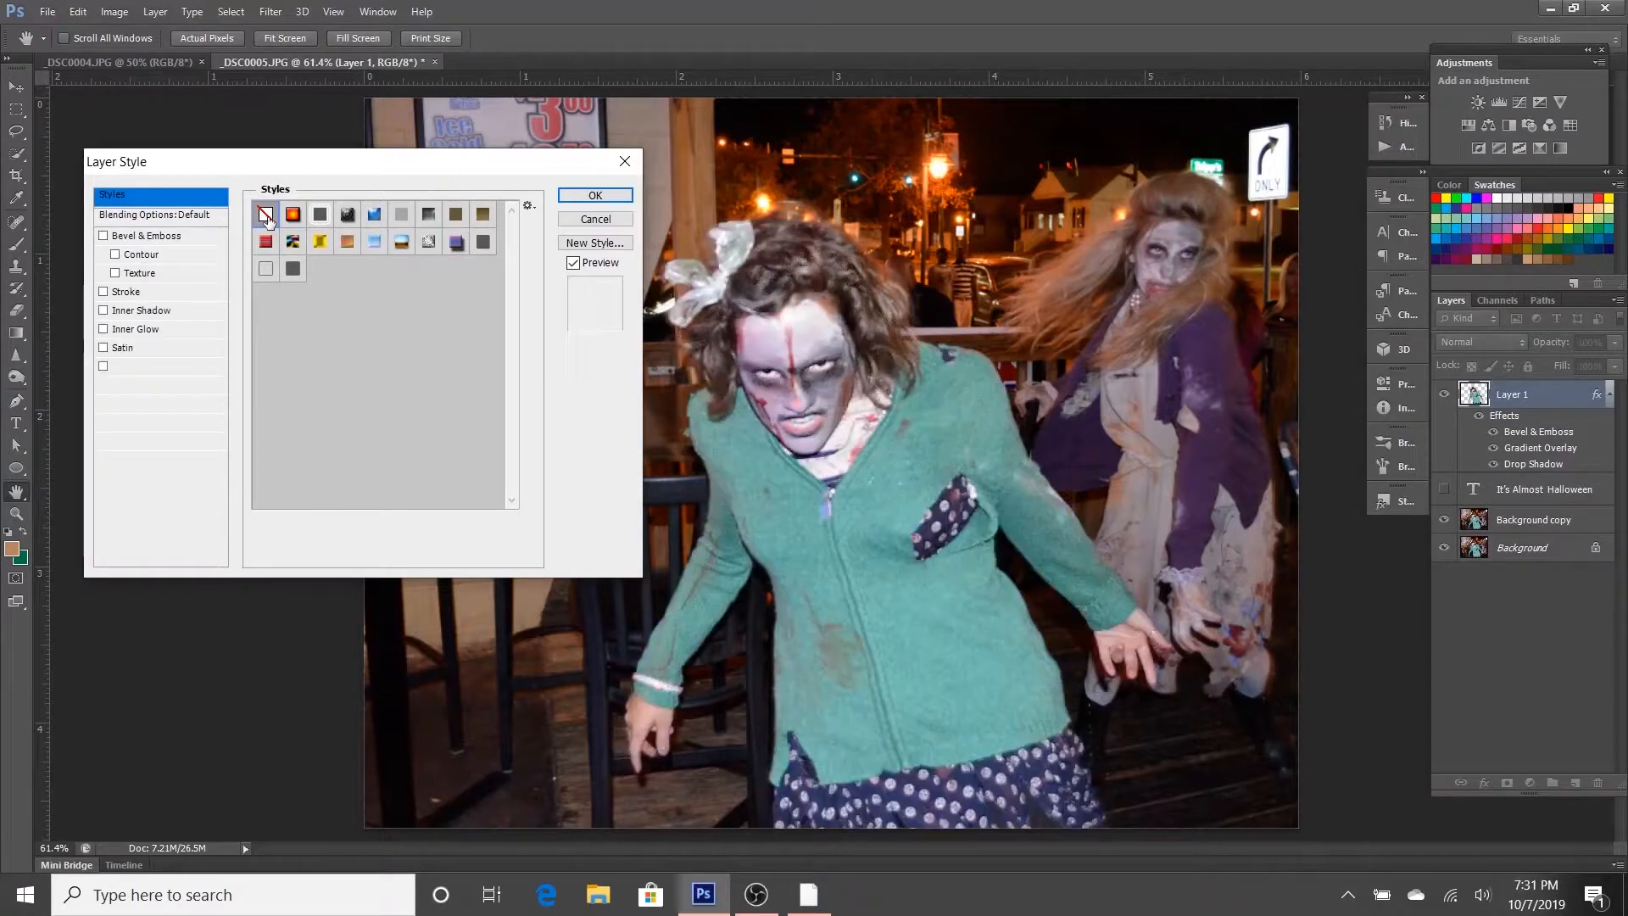
Step: Review Layer 1's blend modes, keep Normal, and set the Blend If white sliders to 121 for this layer and 134 for the underlying layer
click(183, 220)
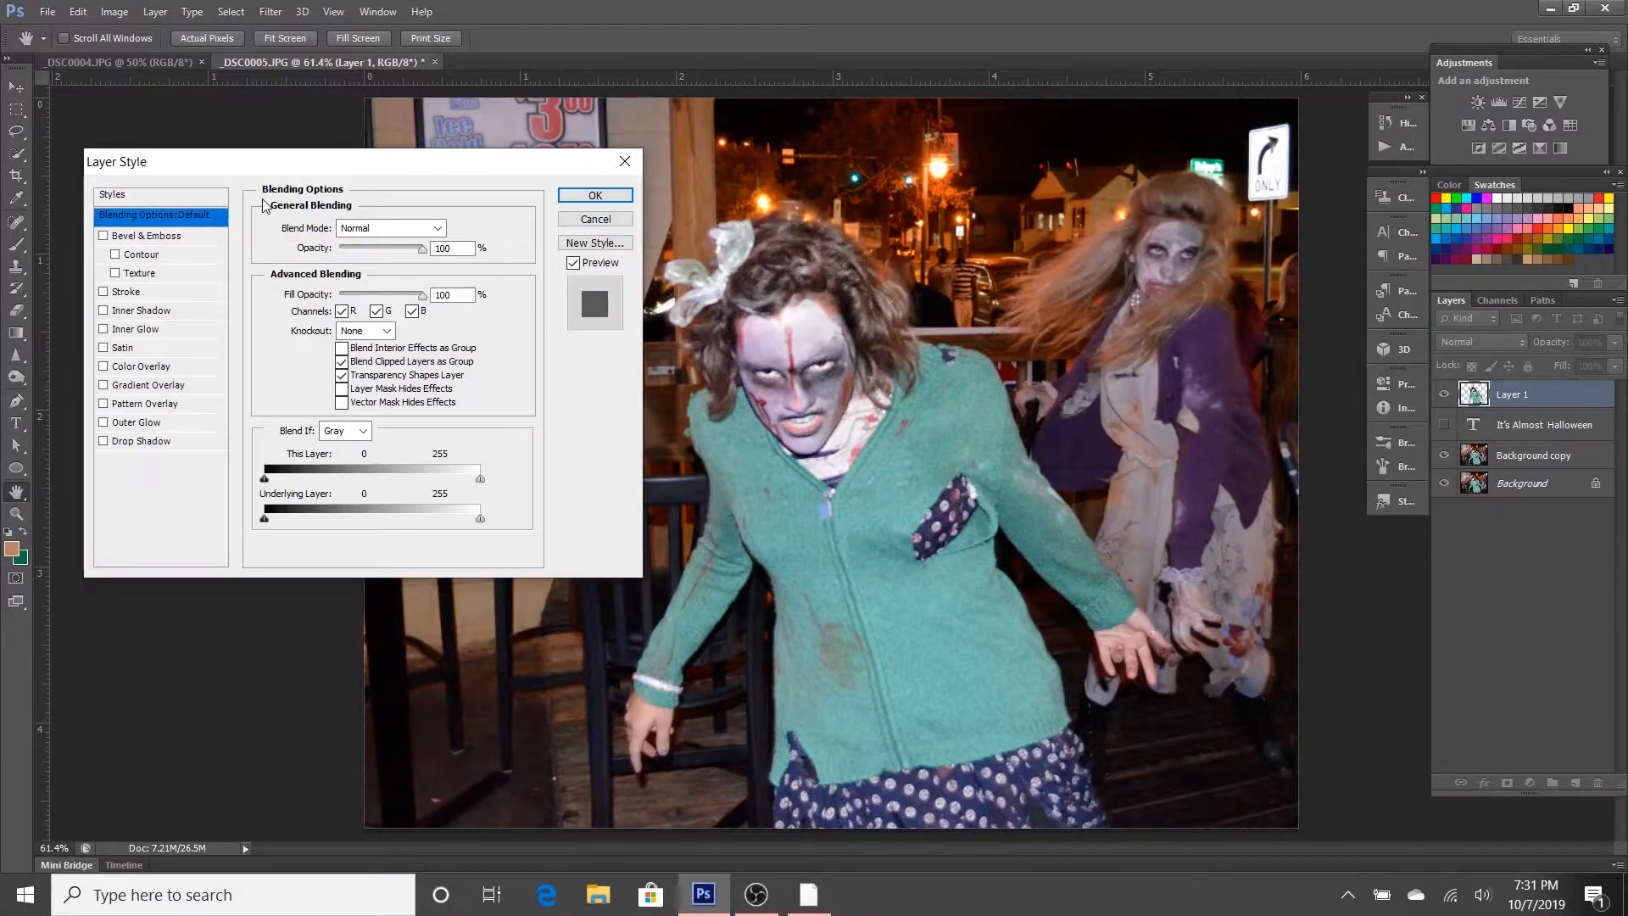
click(382, 229)
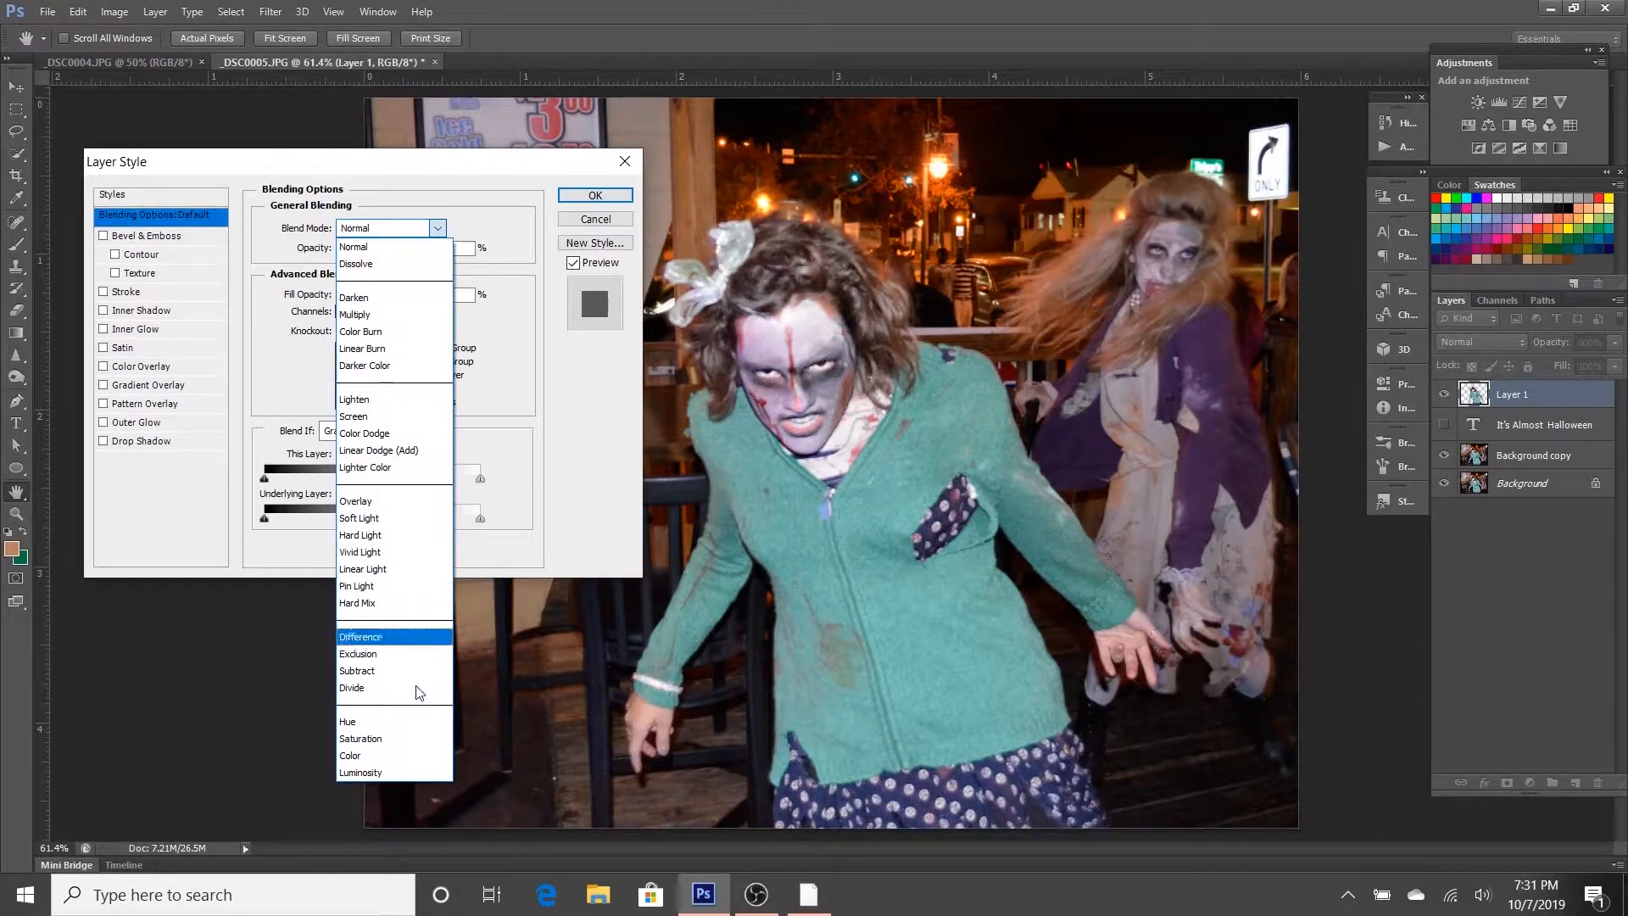
click(367, 234)
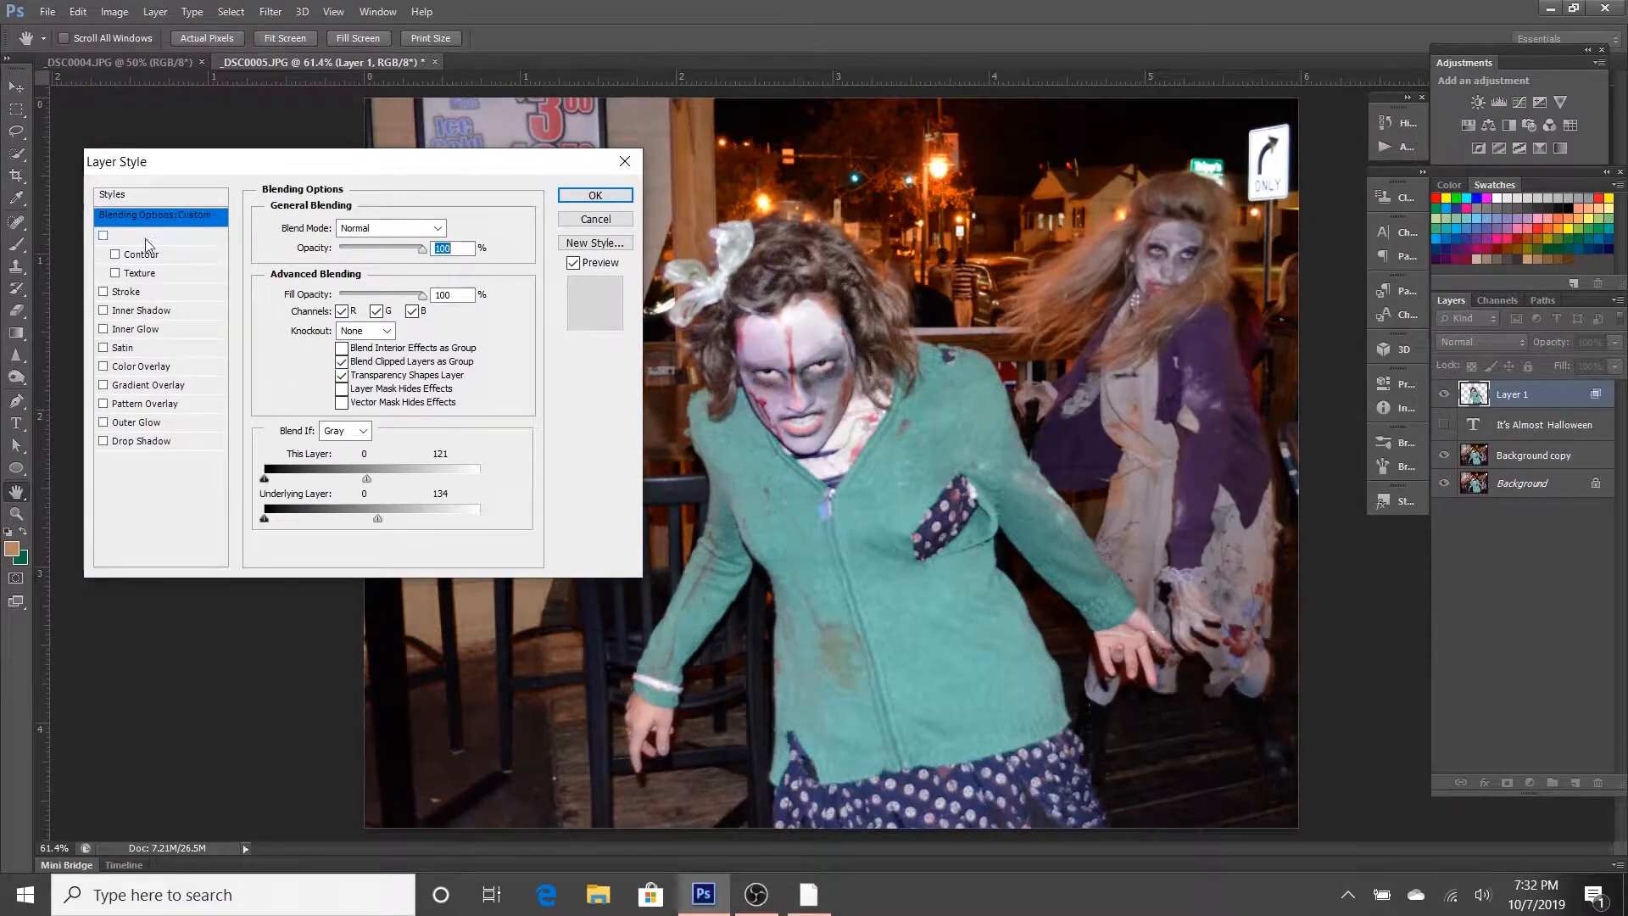
Step: Turn on Bevel & Emboss for Layer 1 and set its style to Outer Bevel
click(150, 241)
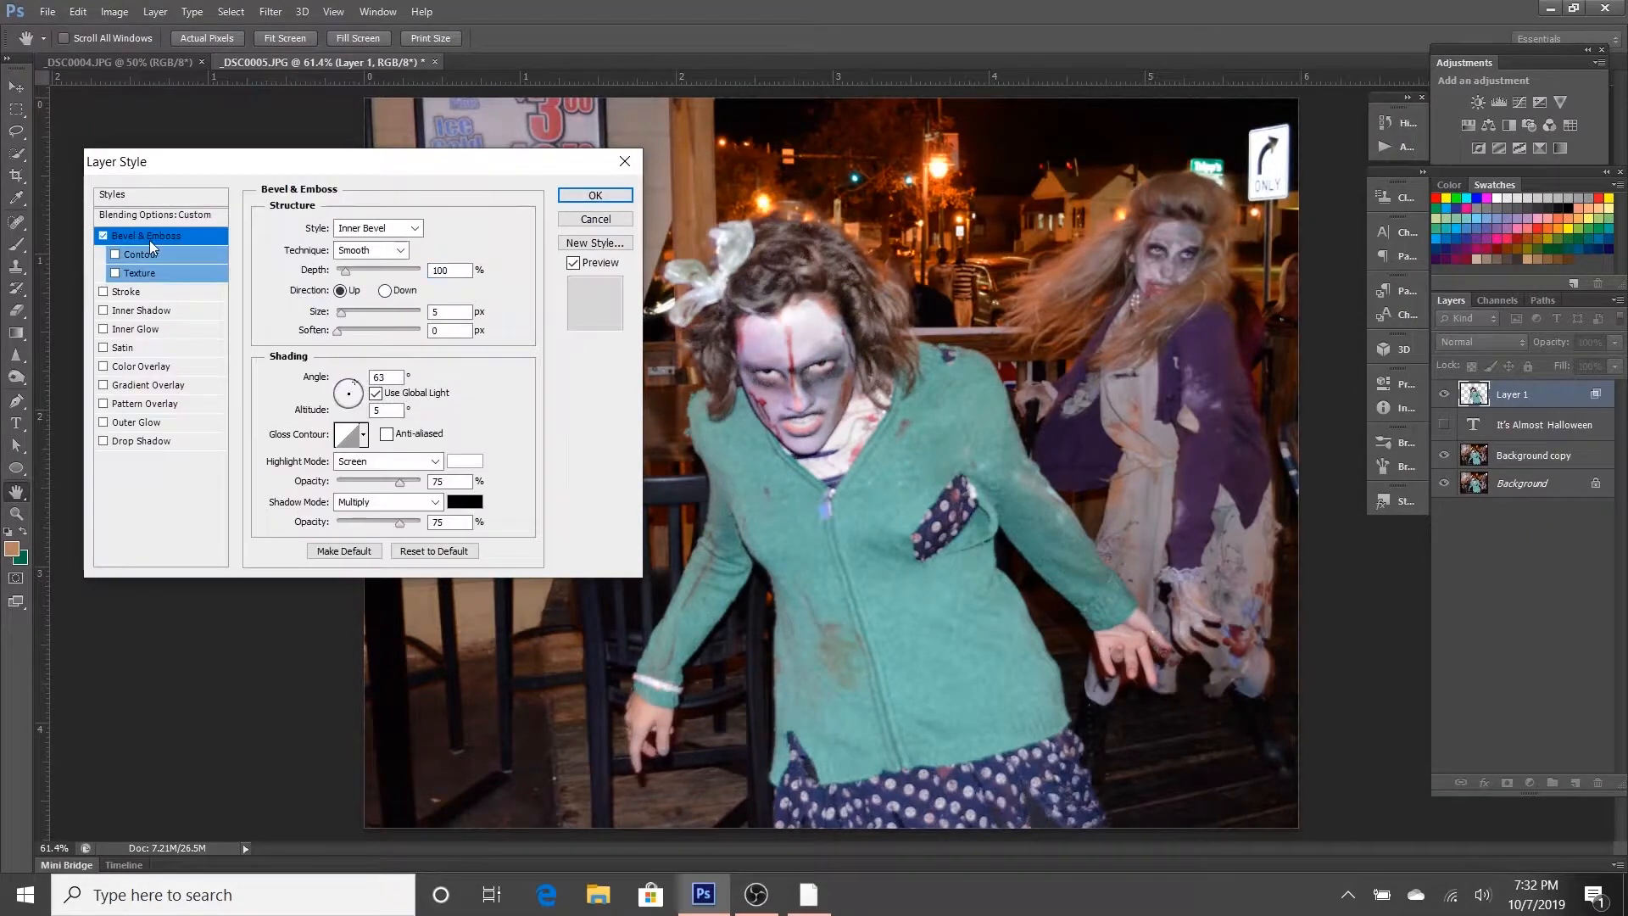
click(415, 229)
click(416, 232)
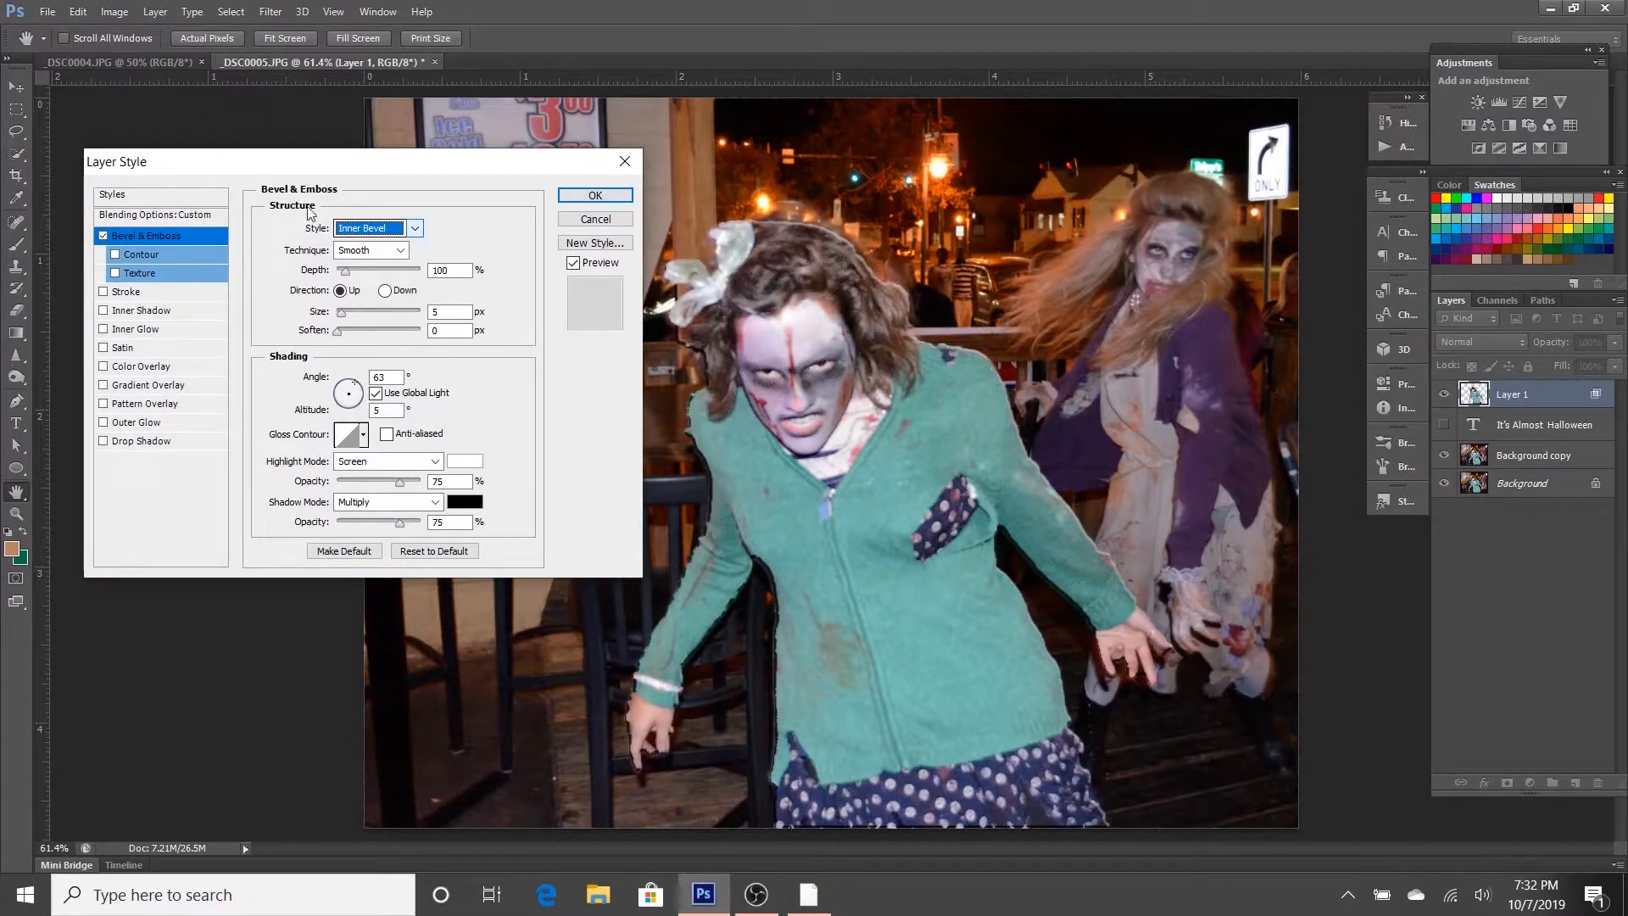
click(417, 232)
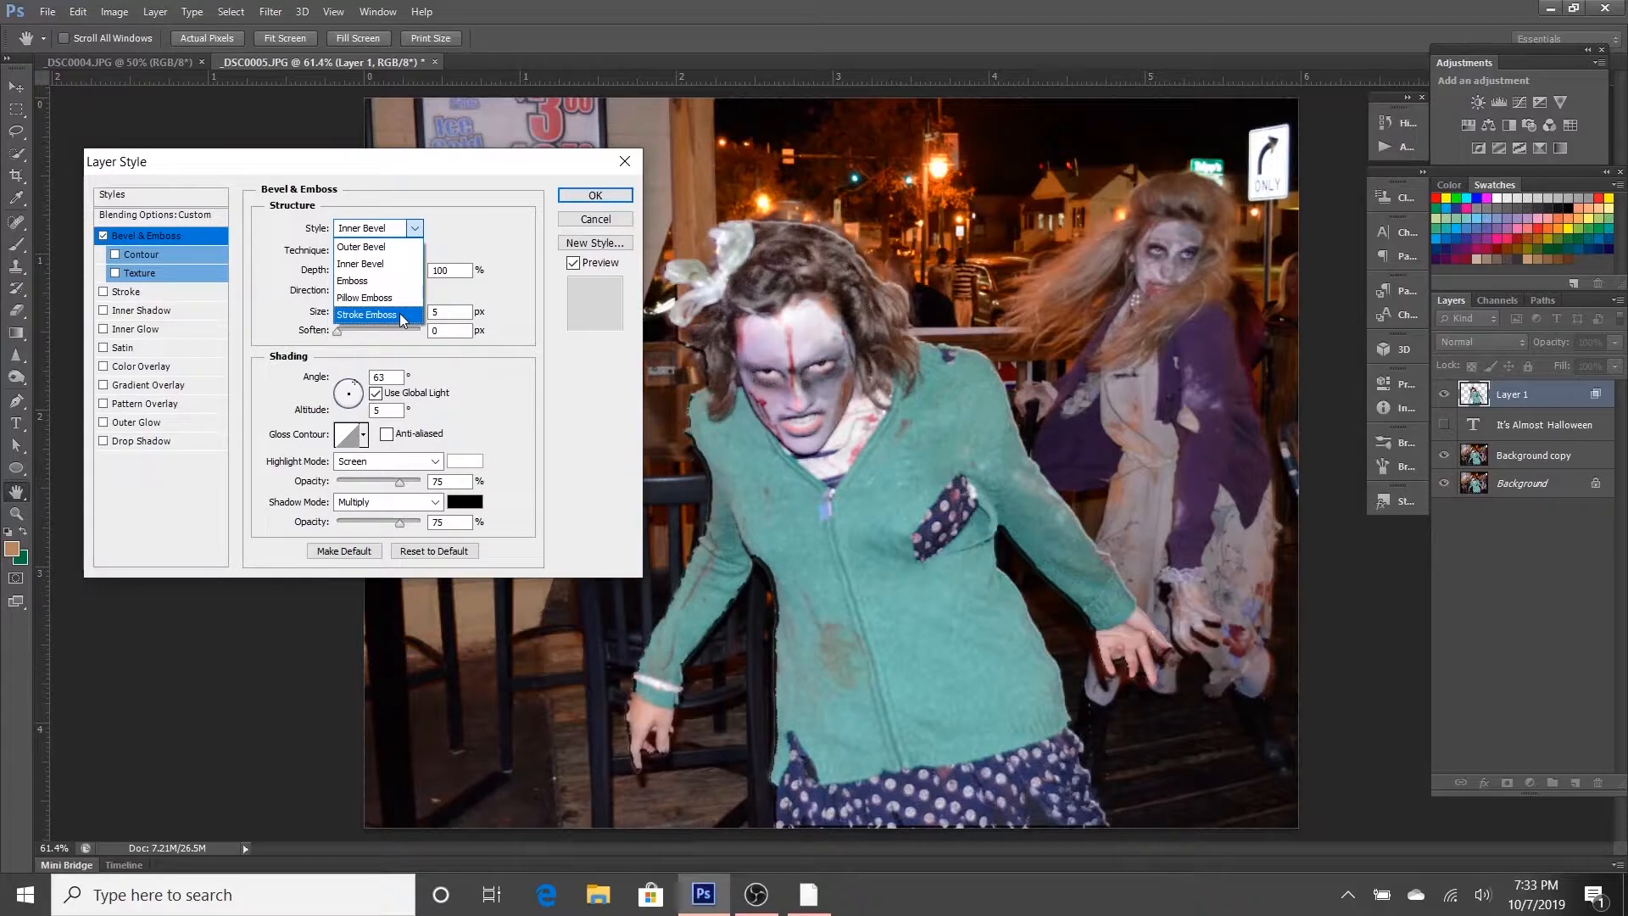
click(384, 266)
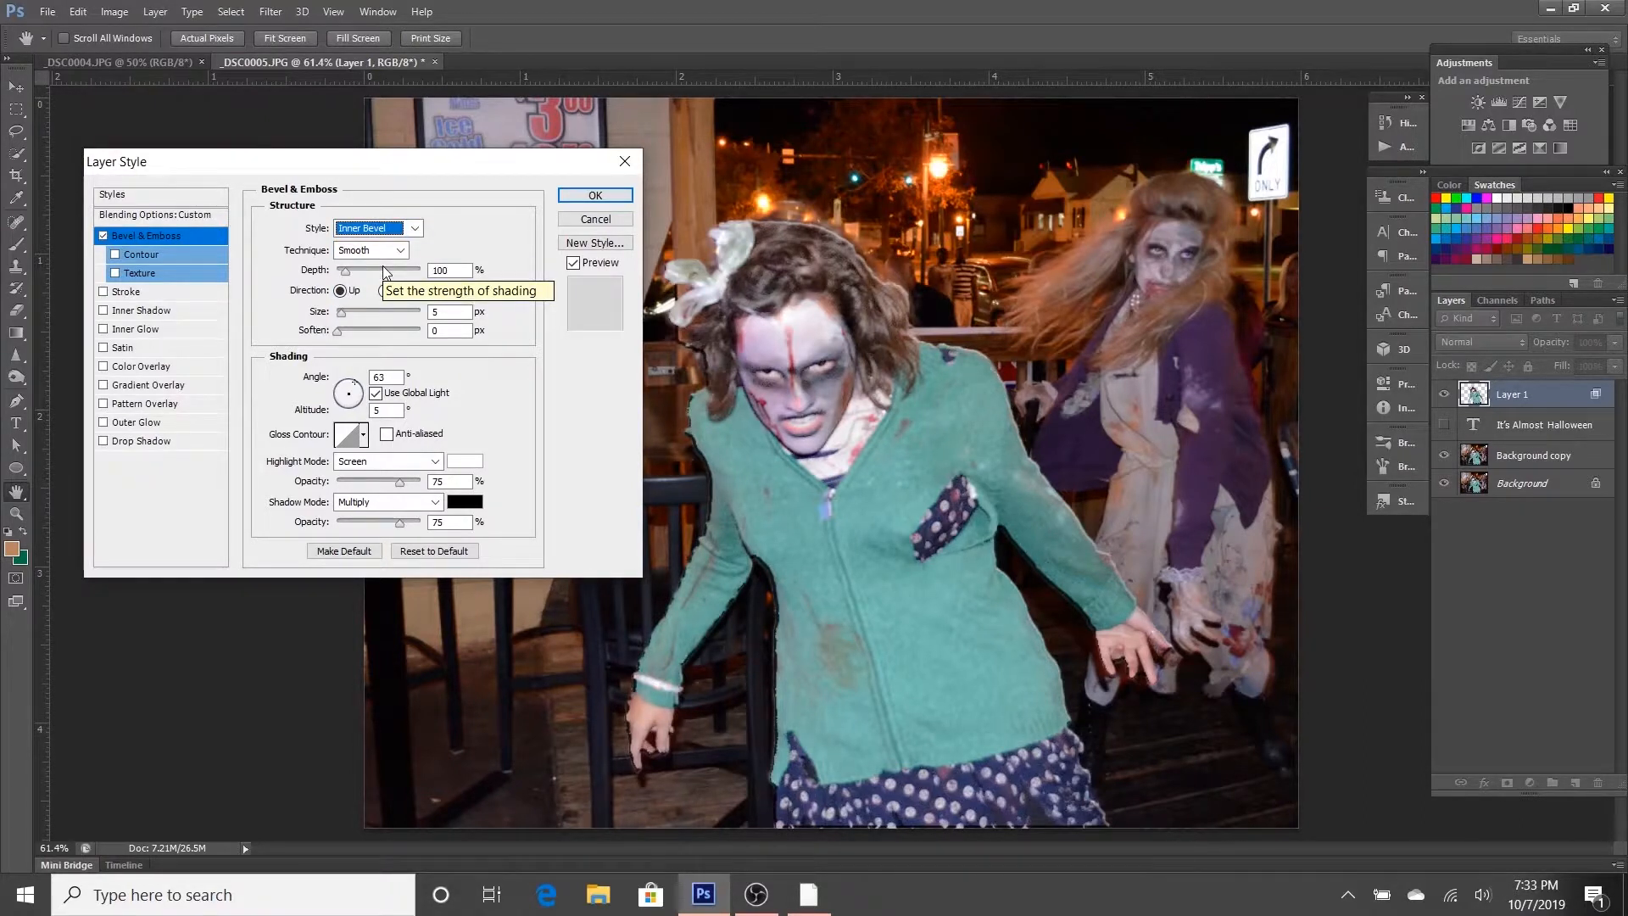
key(Up)
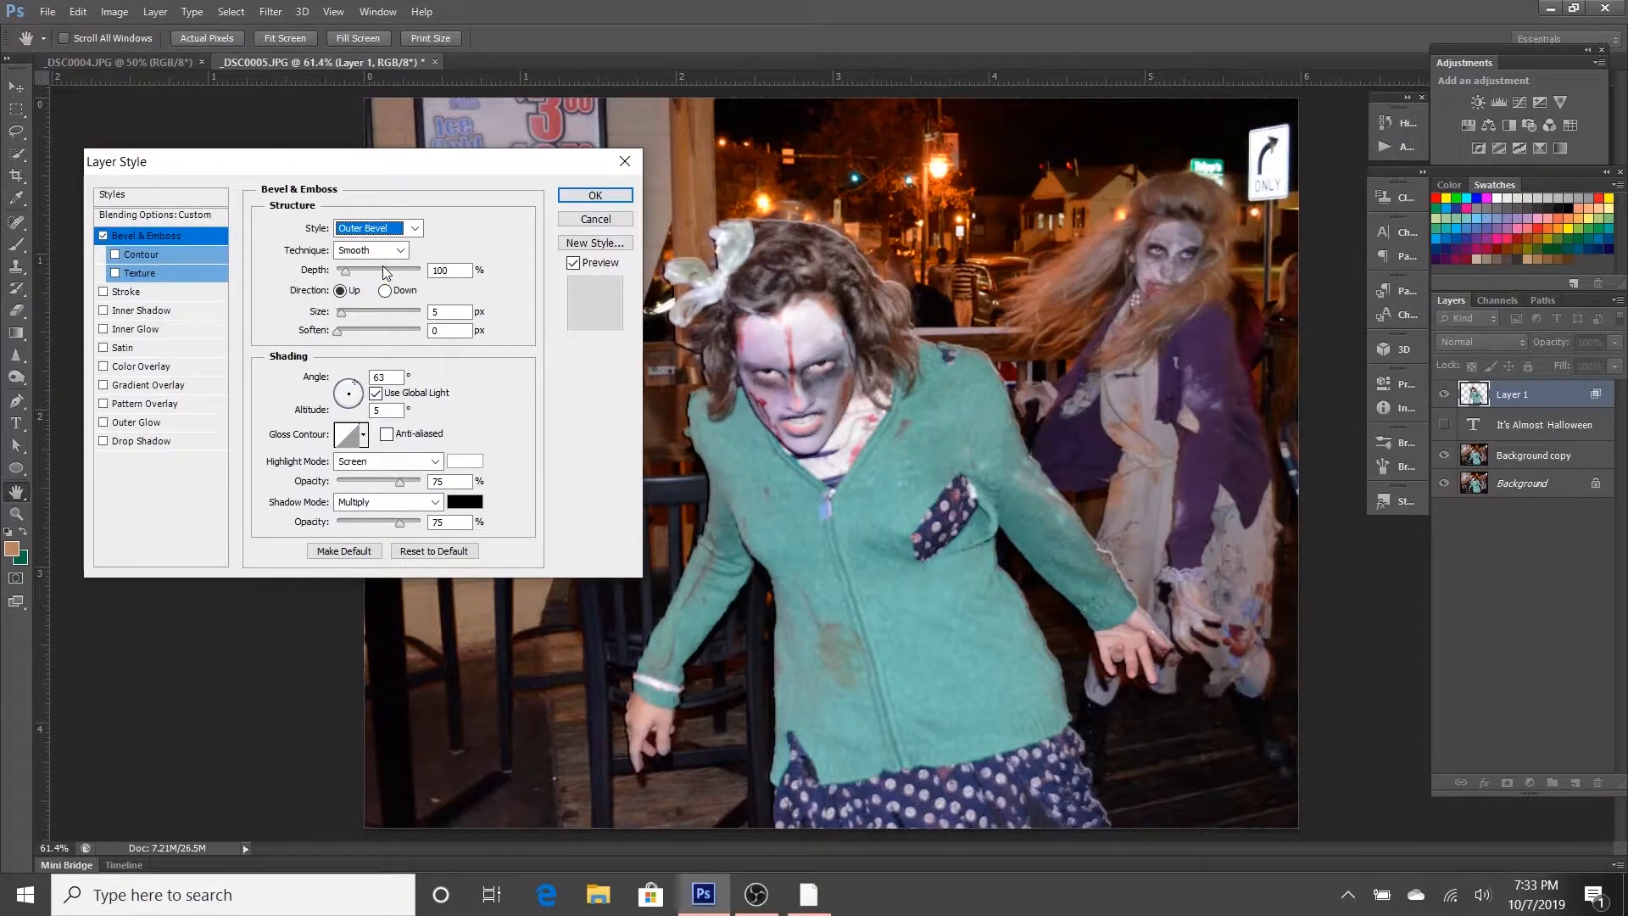
Step: Set the bevel's depth to 643%, direction to Up, size to about 87 px and soften to 3 px
drag(347, 270, 392, 277)
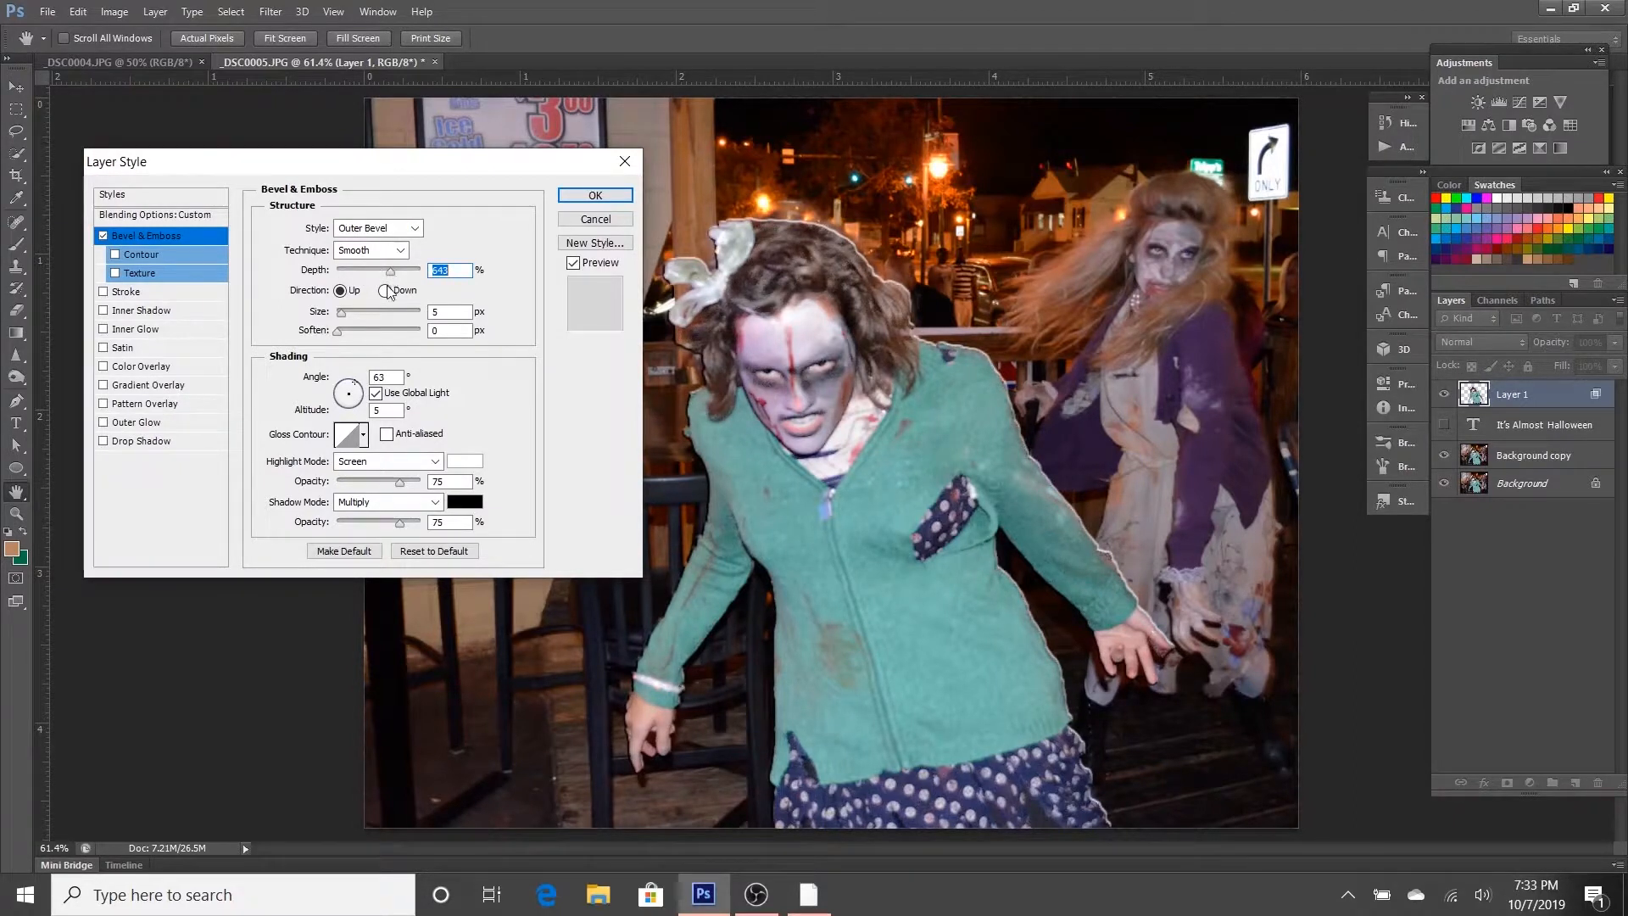
click(385, 291)
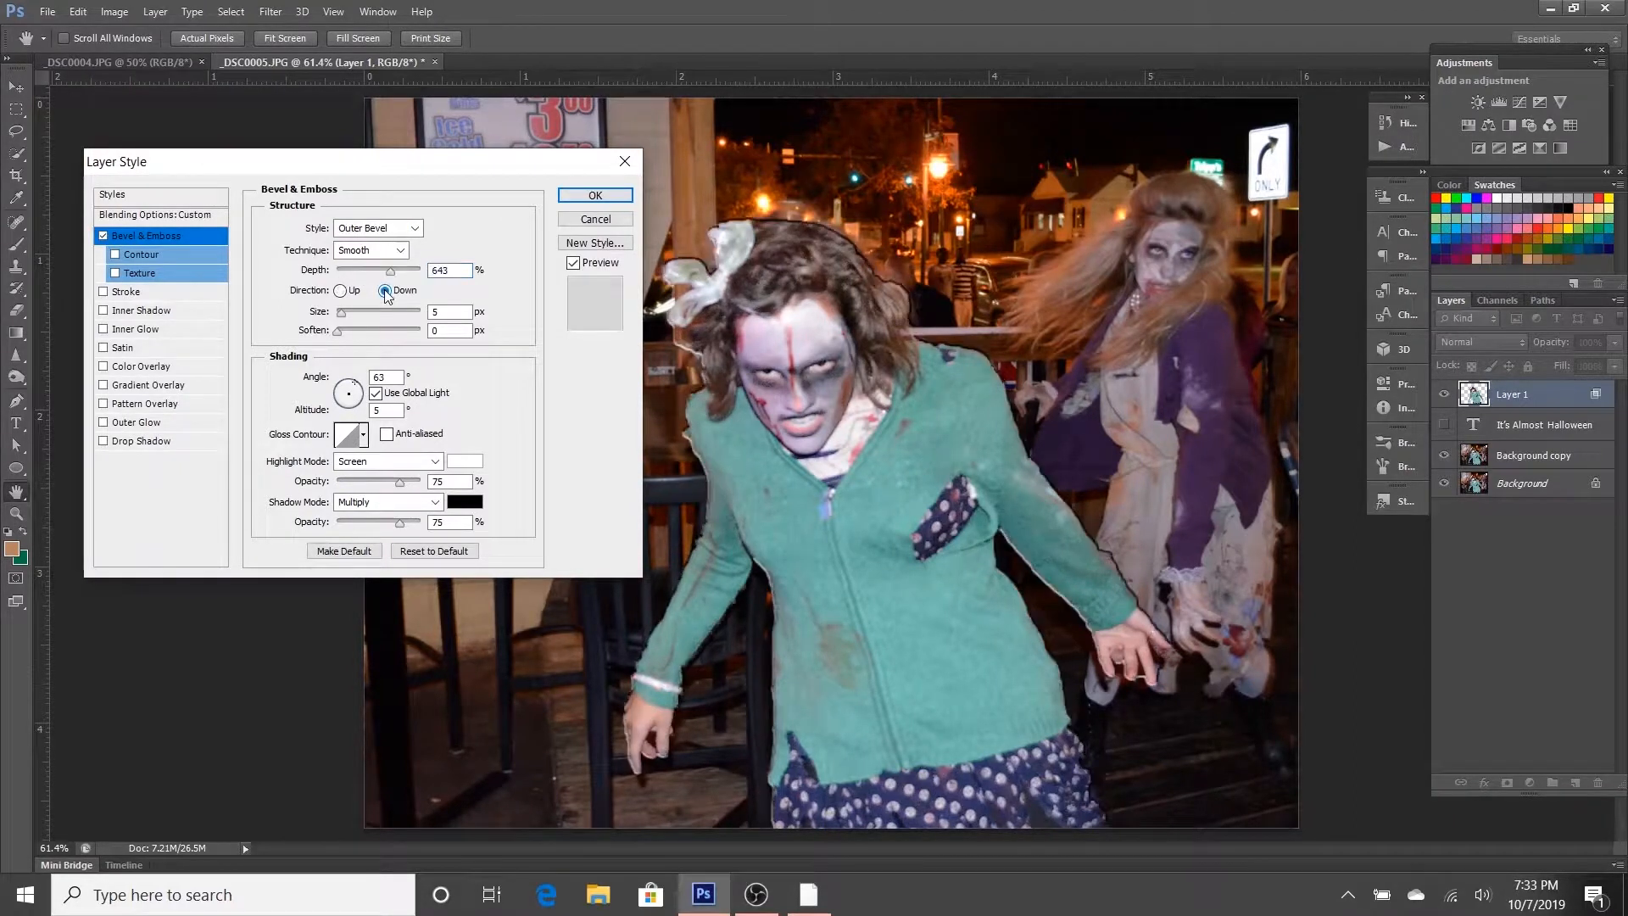
click(341, 291)
click(354, 313)
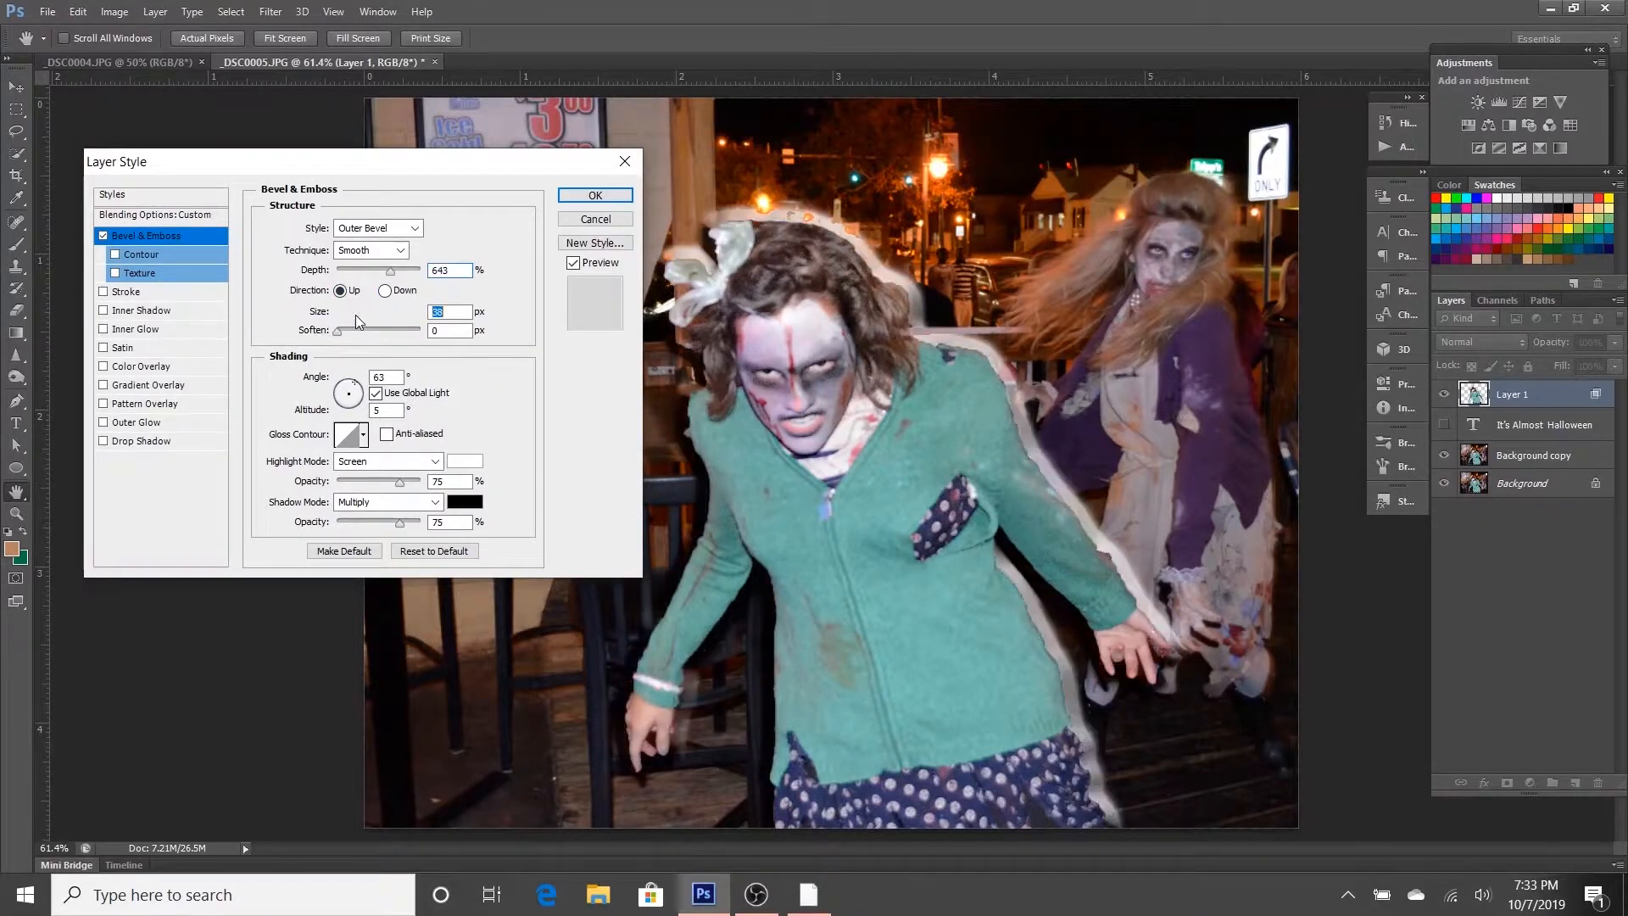
click(354, 329)
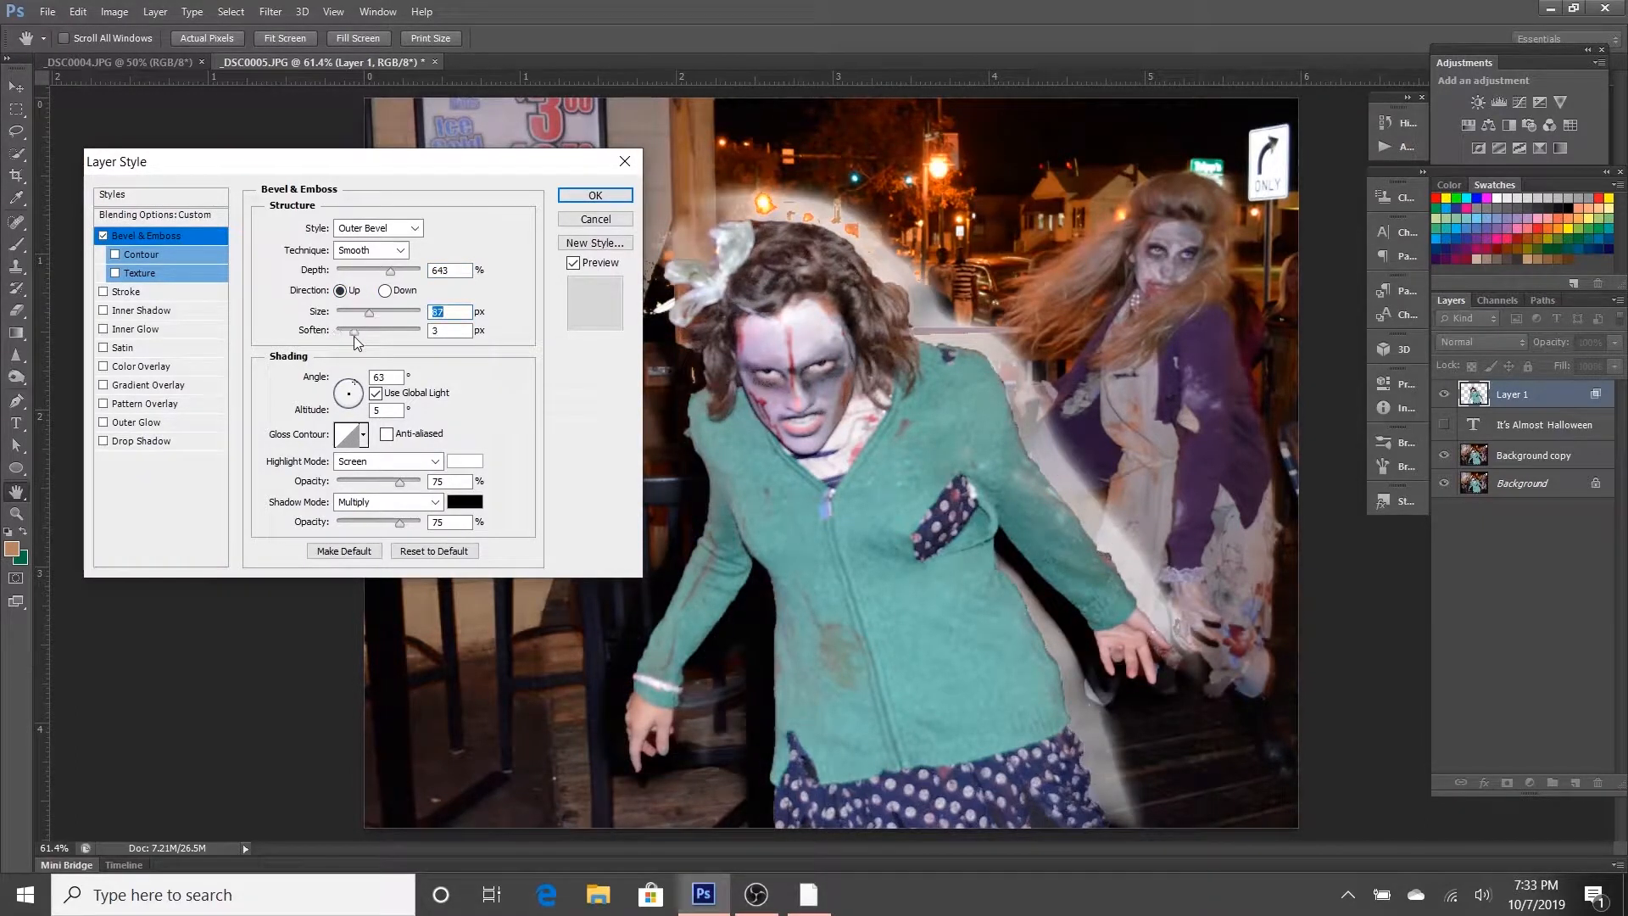
Step: Set the bevel's light angle to 113° and altitude to 11°, and choose the S-curve gloss contour after trying Cone - Inverted
click(343, 380)
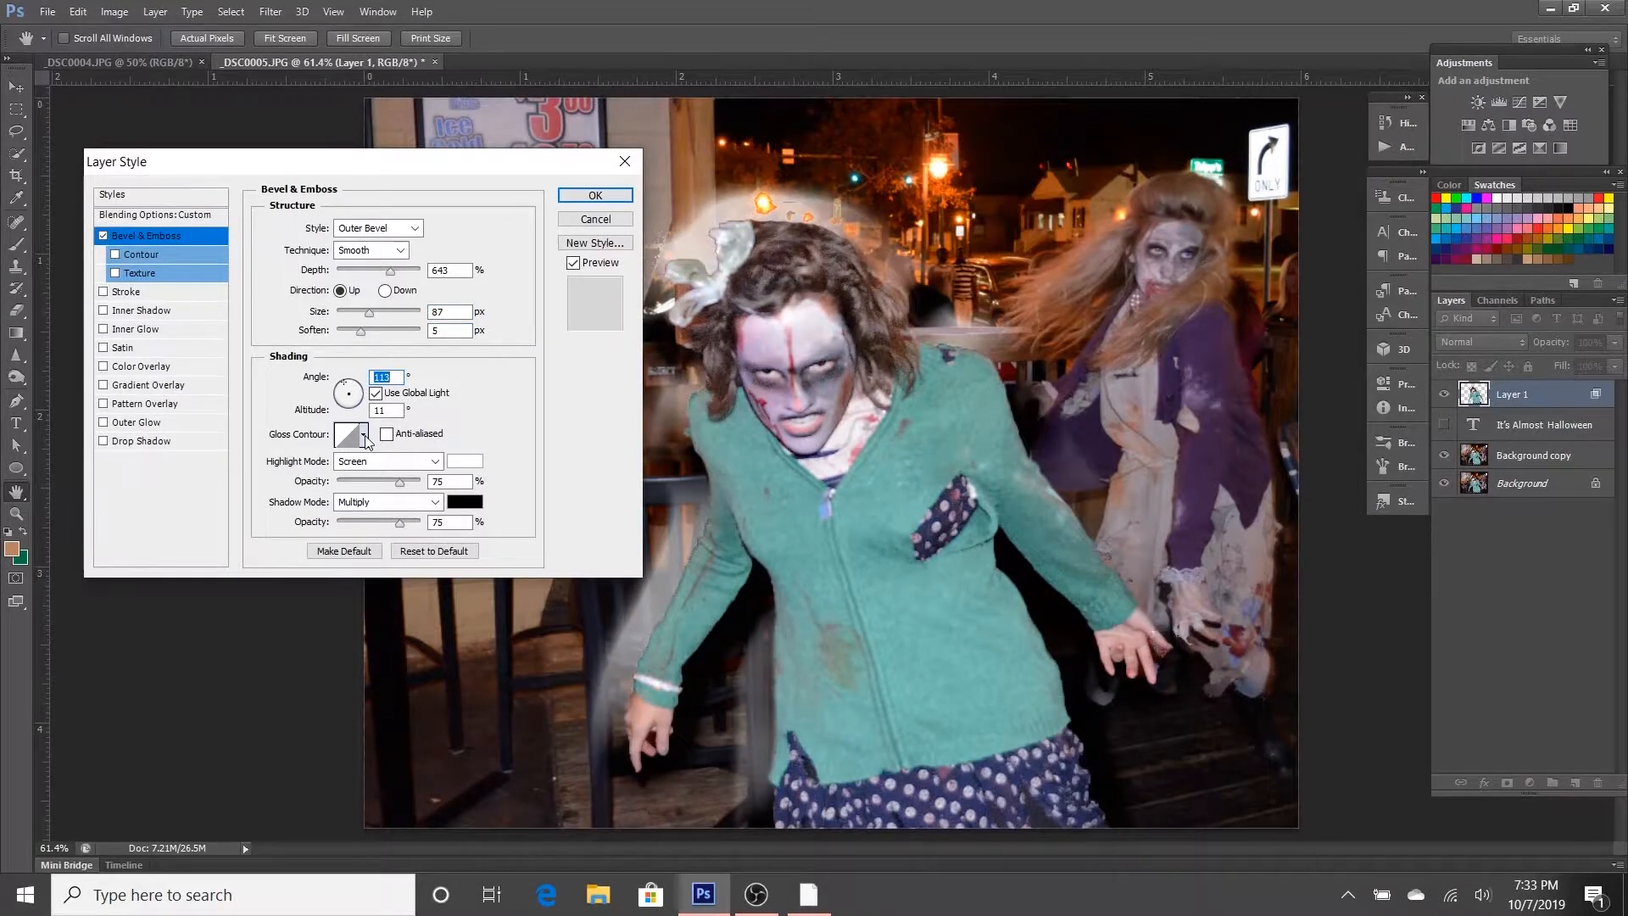
click(363, 434)
click(323, 476)
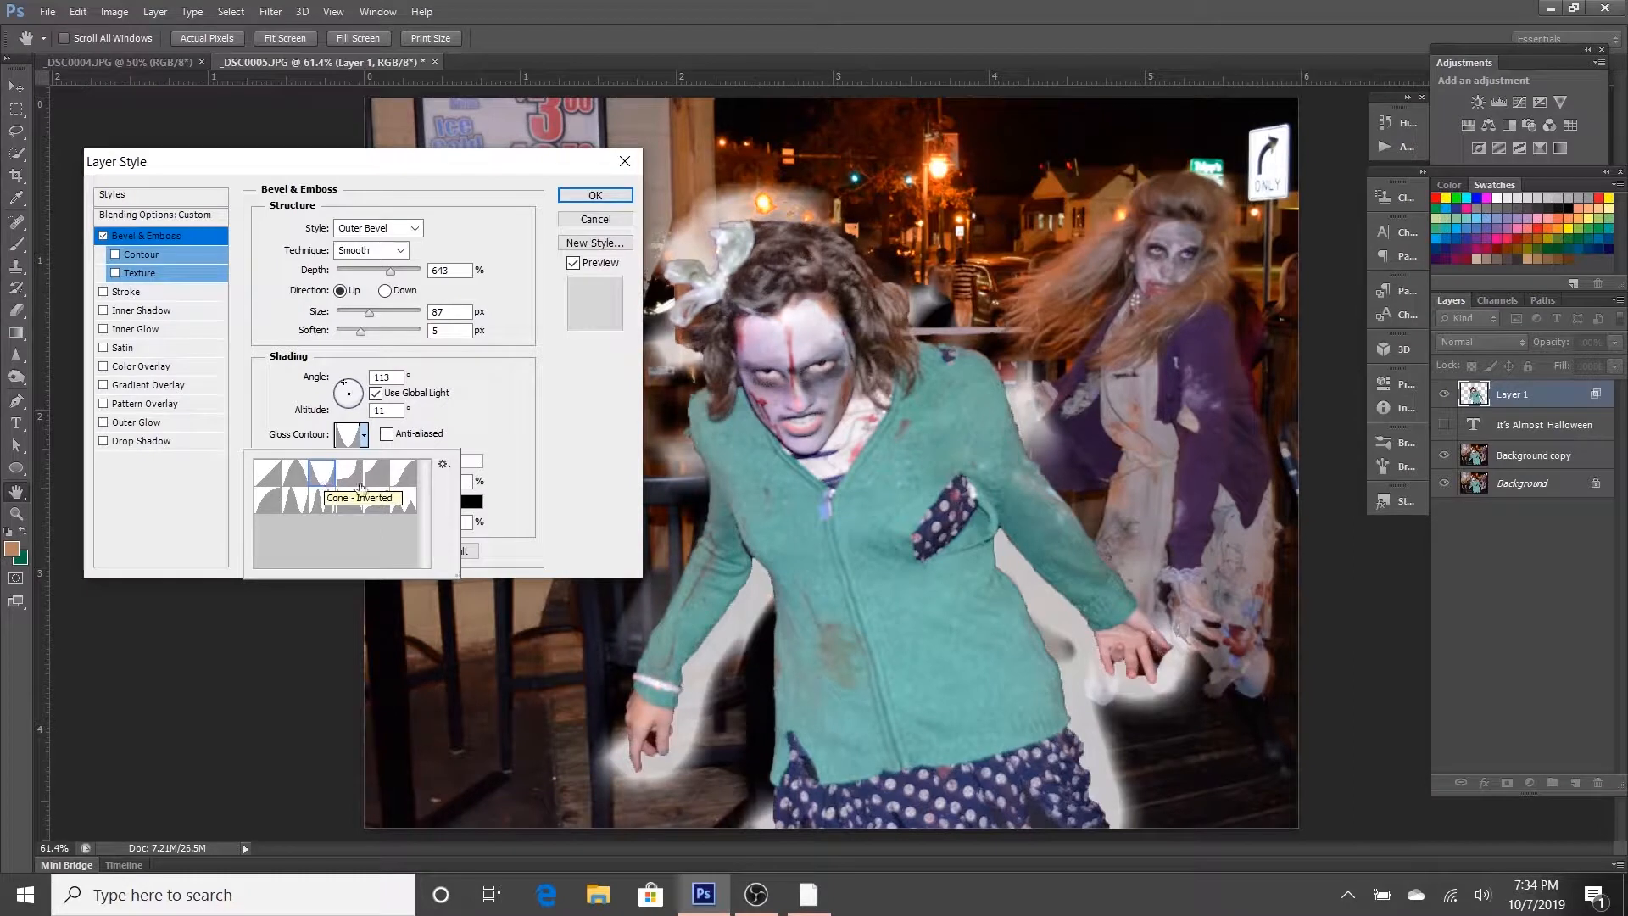
click(411, 482)
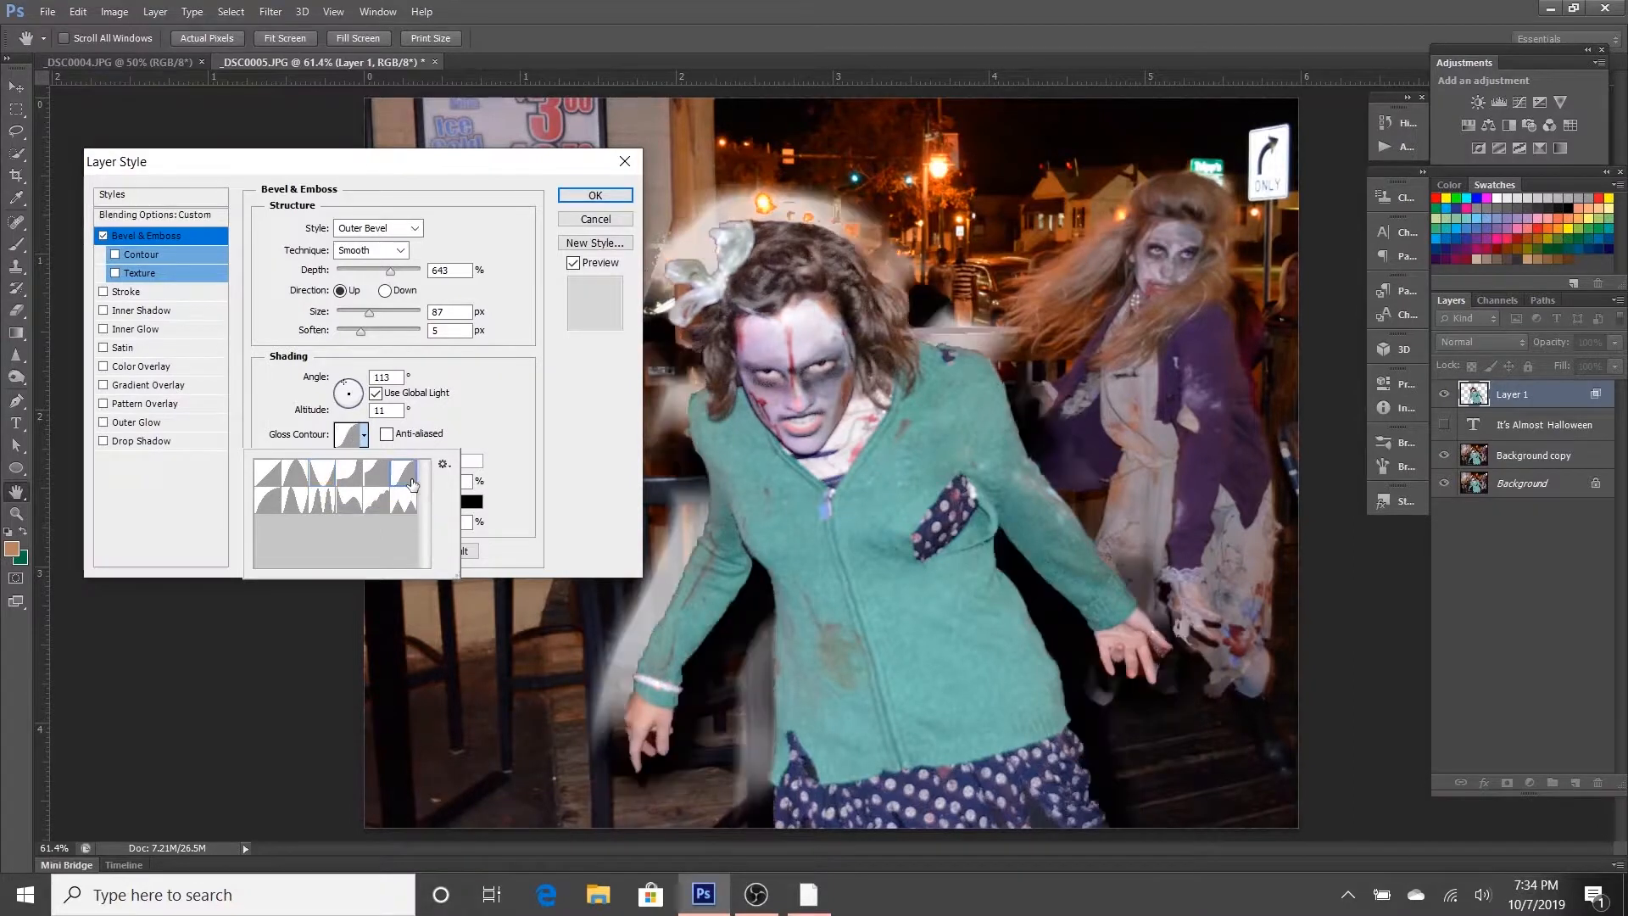
click(480, 400)
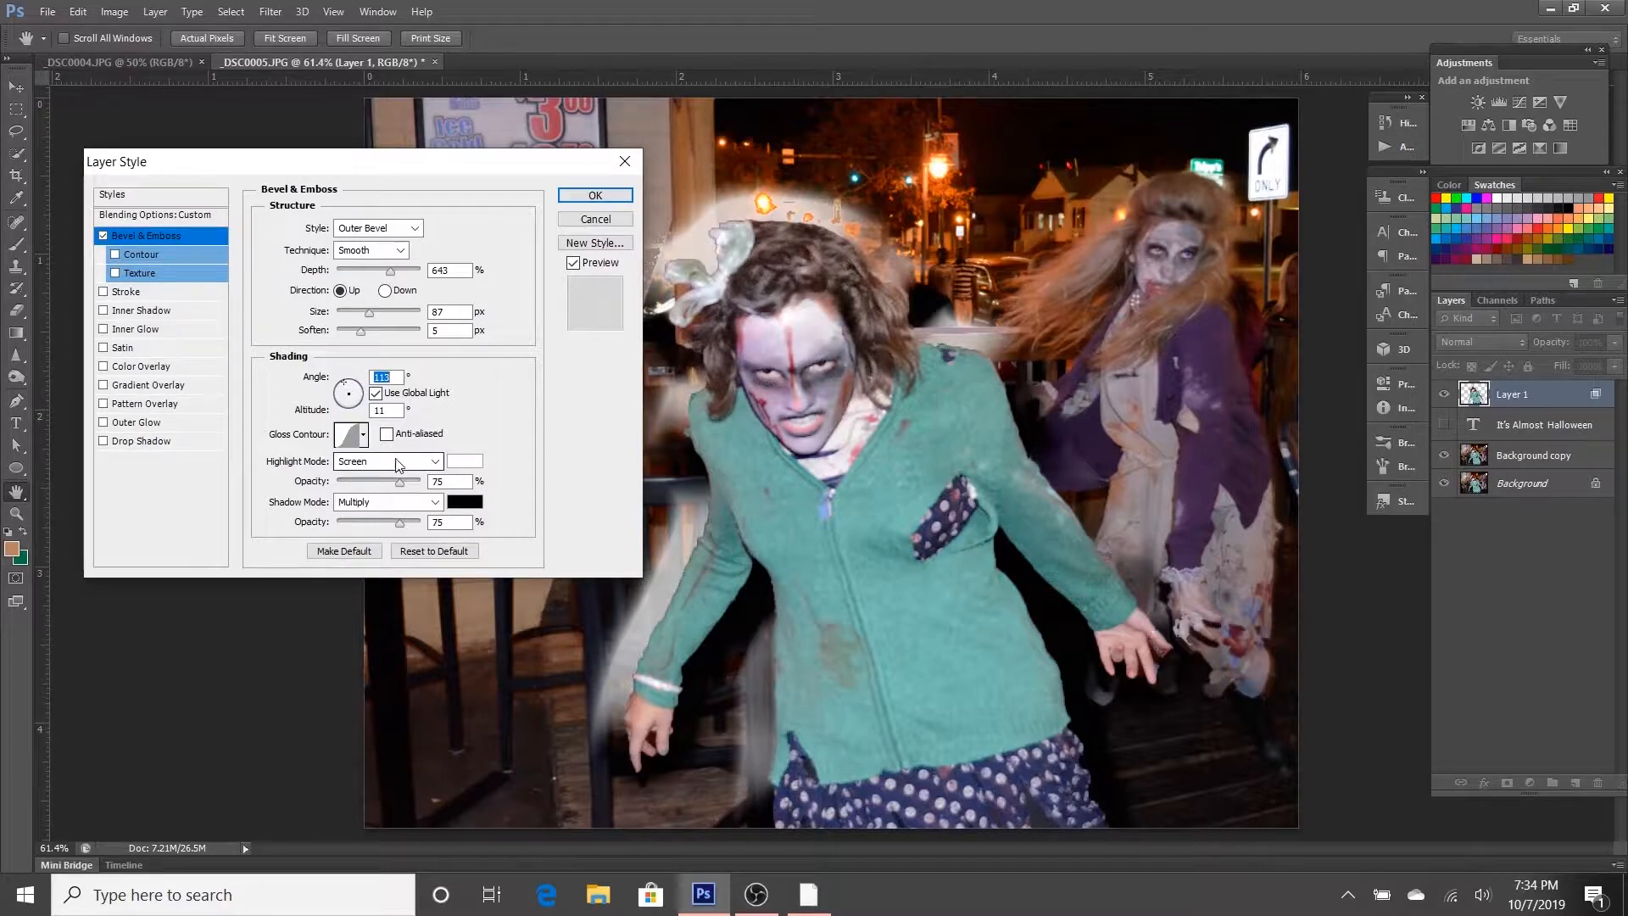
Step: Review the blend modes available for the bevel's highlight and shadow, keeping Screen for the highlight and Multiply for the shadow
click(437, 466)
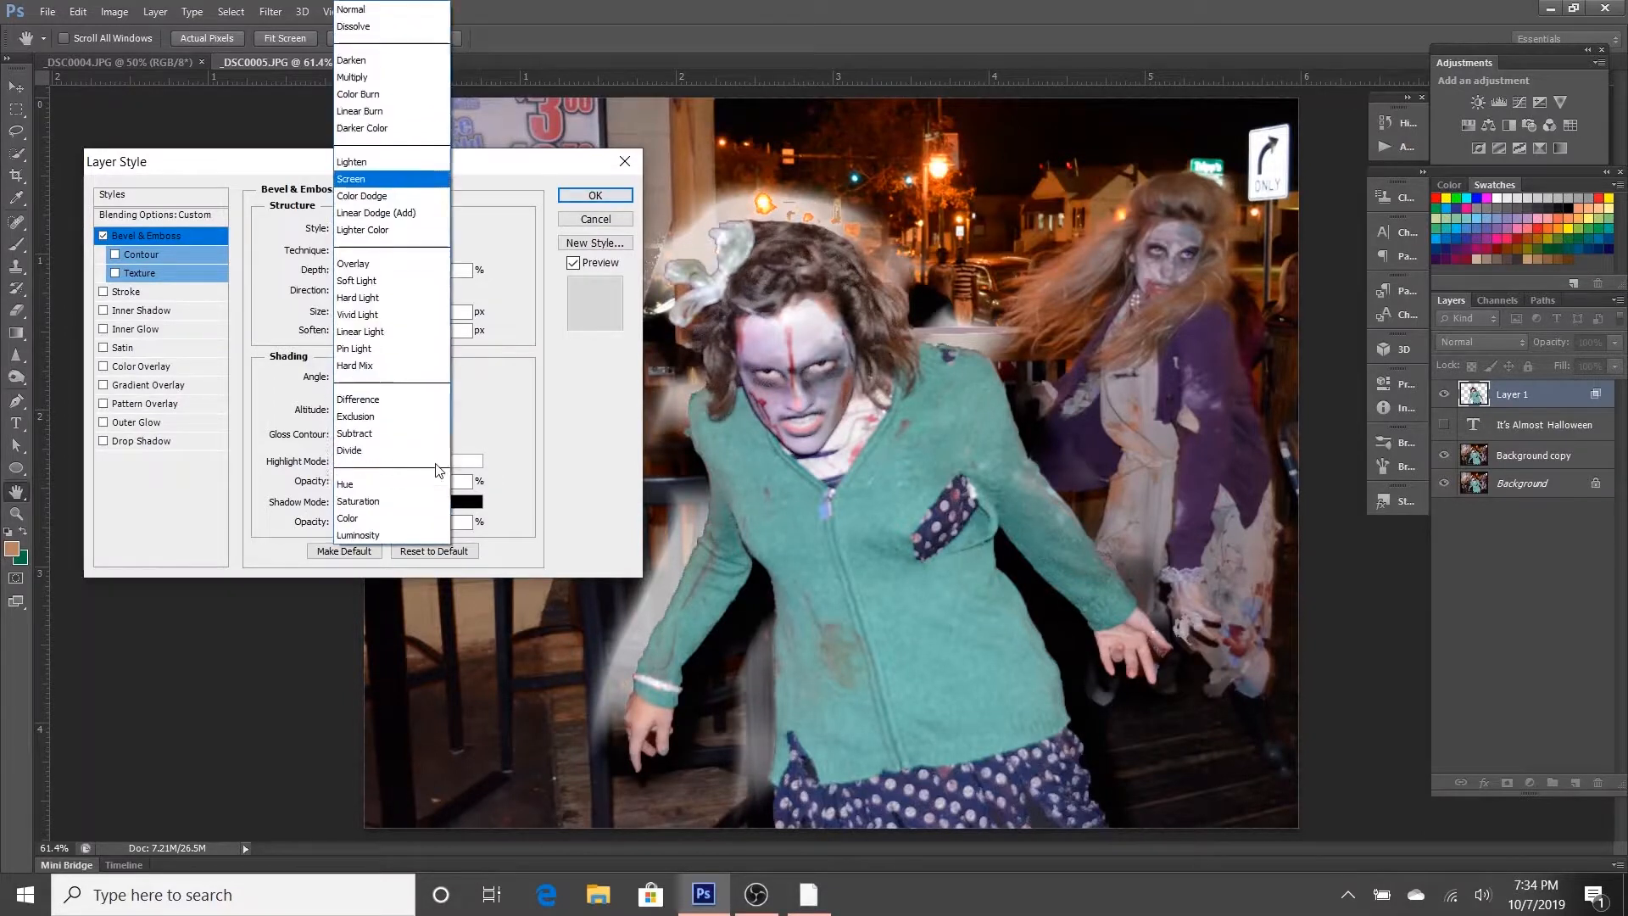
click(378, 177)
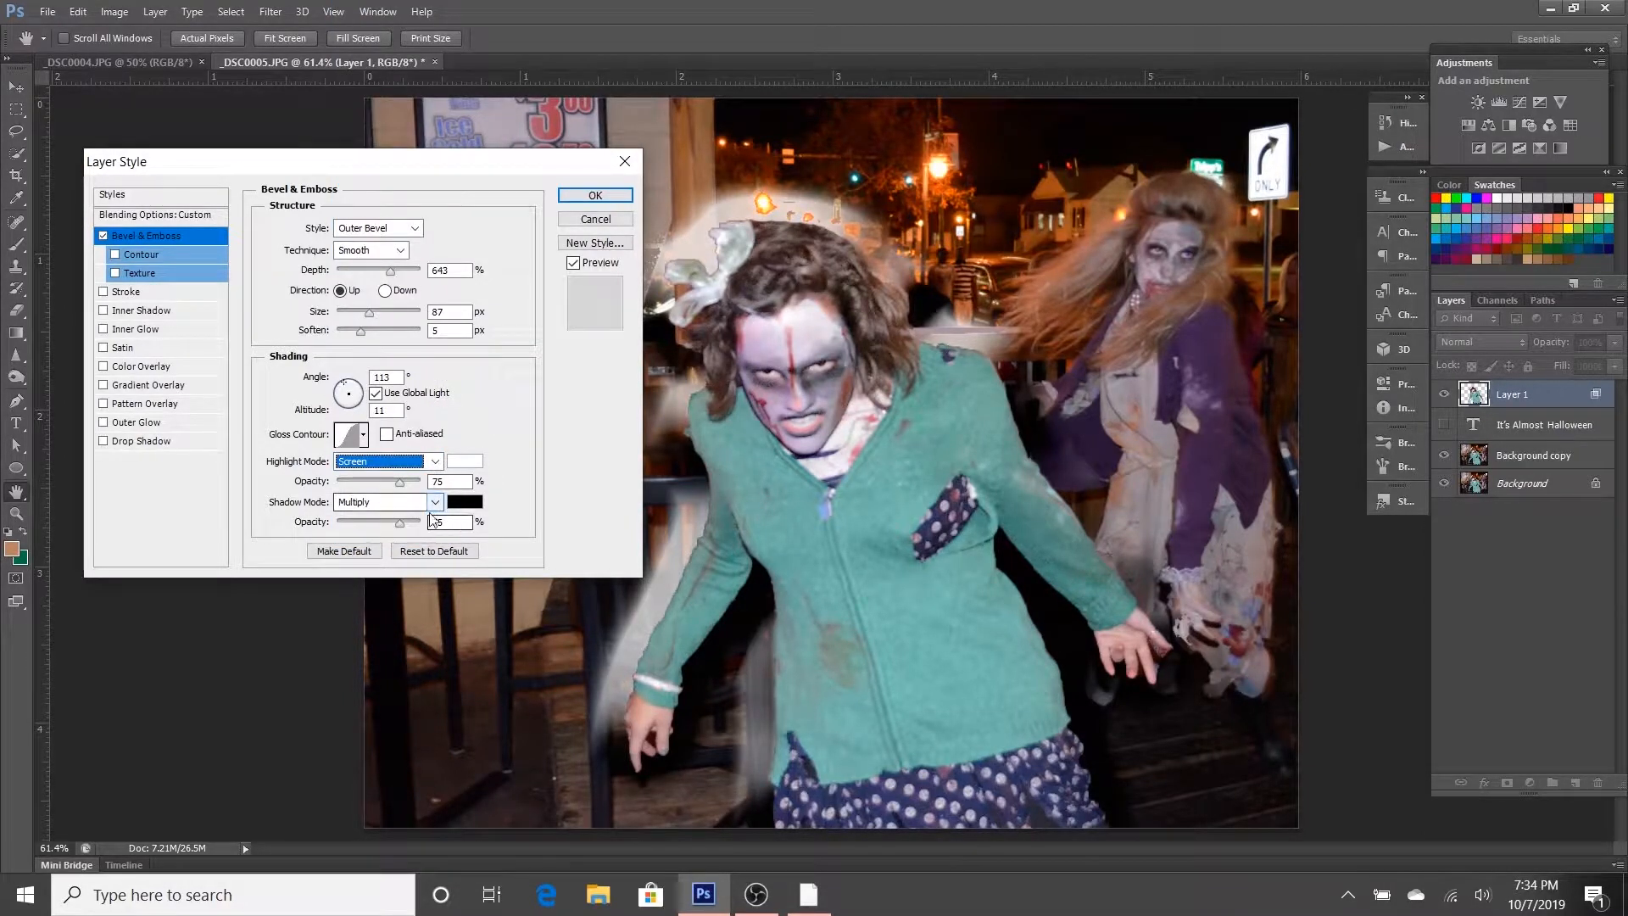
click(434, 502)
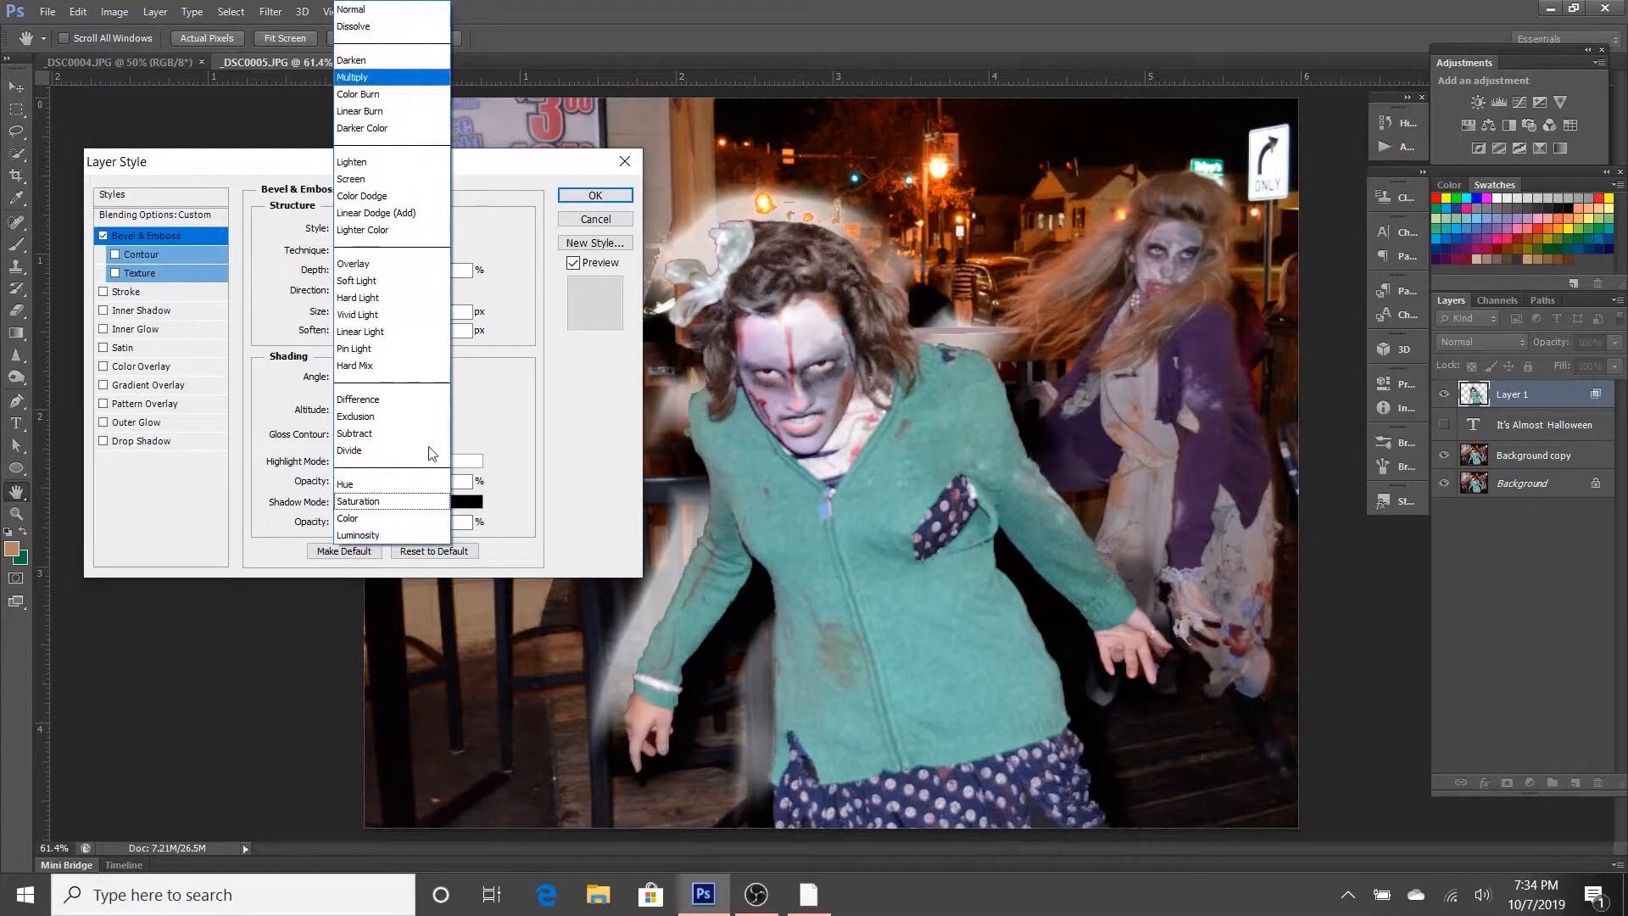
click(382, 75)
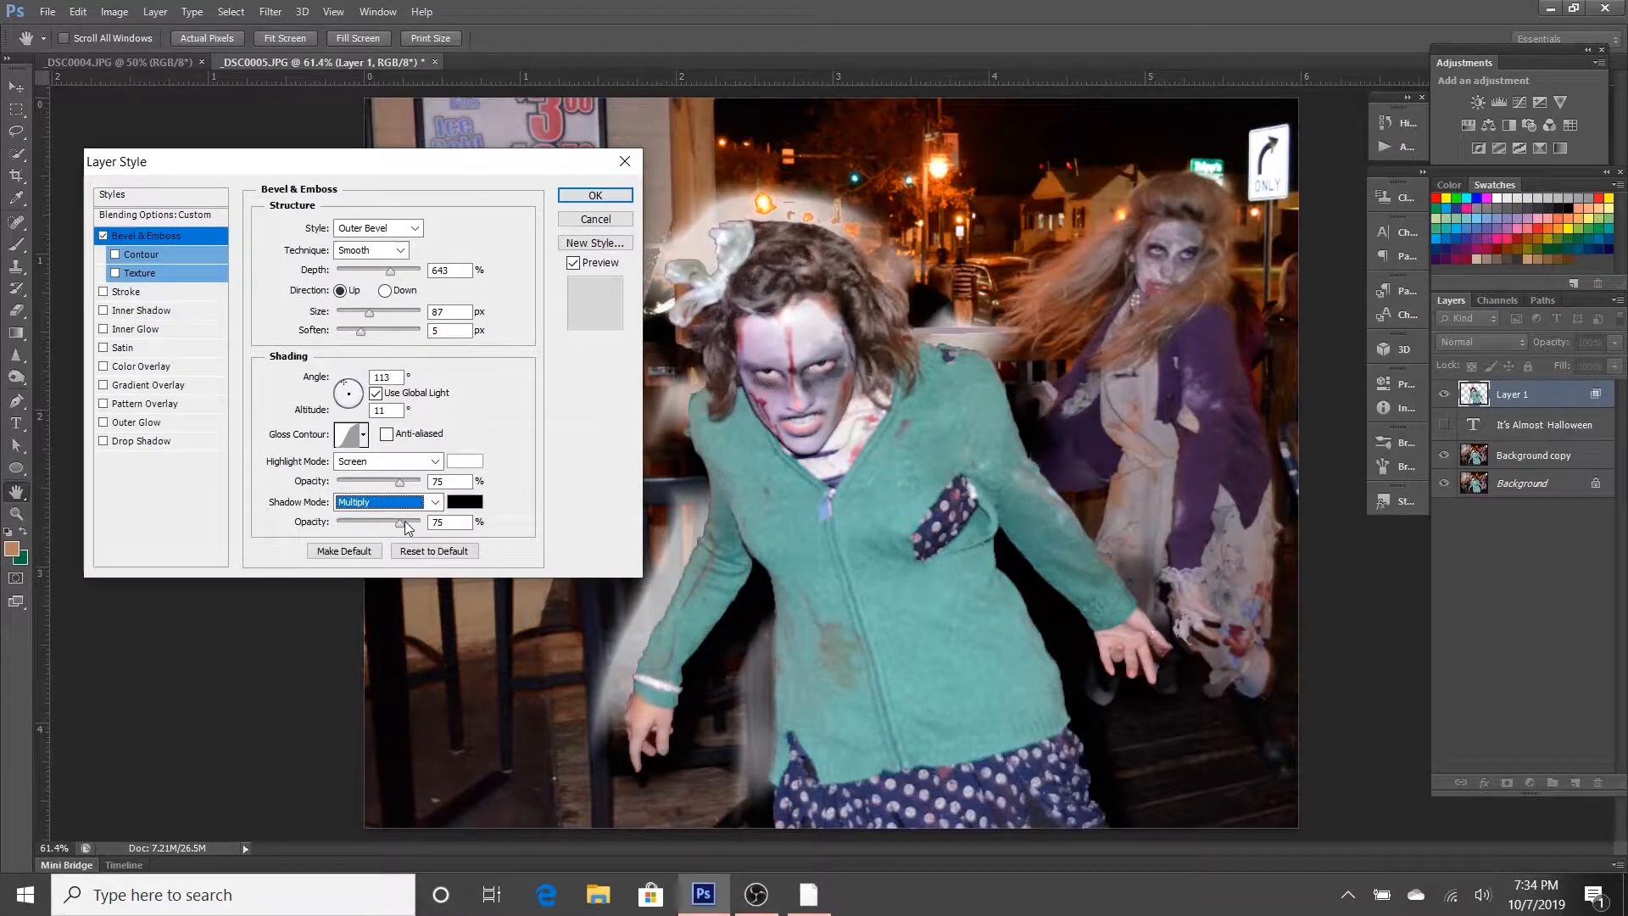
Step: Turn on Contour for the bevel, look over the contour presets and slightly adjust the contour range
click(138, 255)
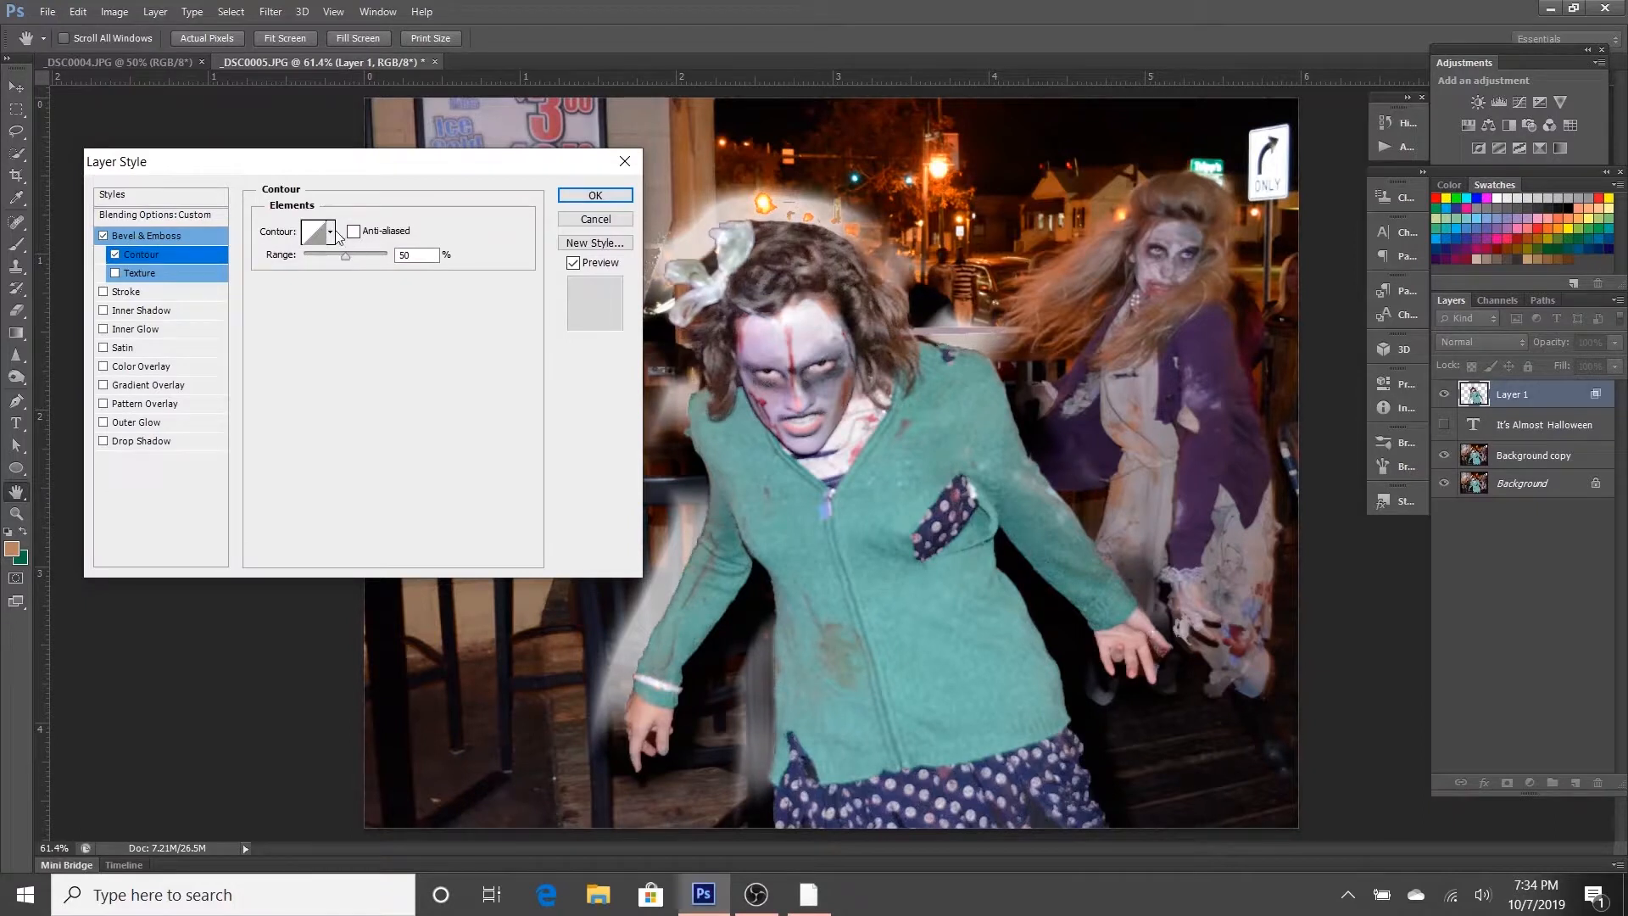
click(332, 232)
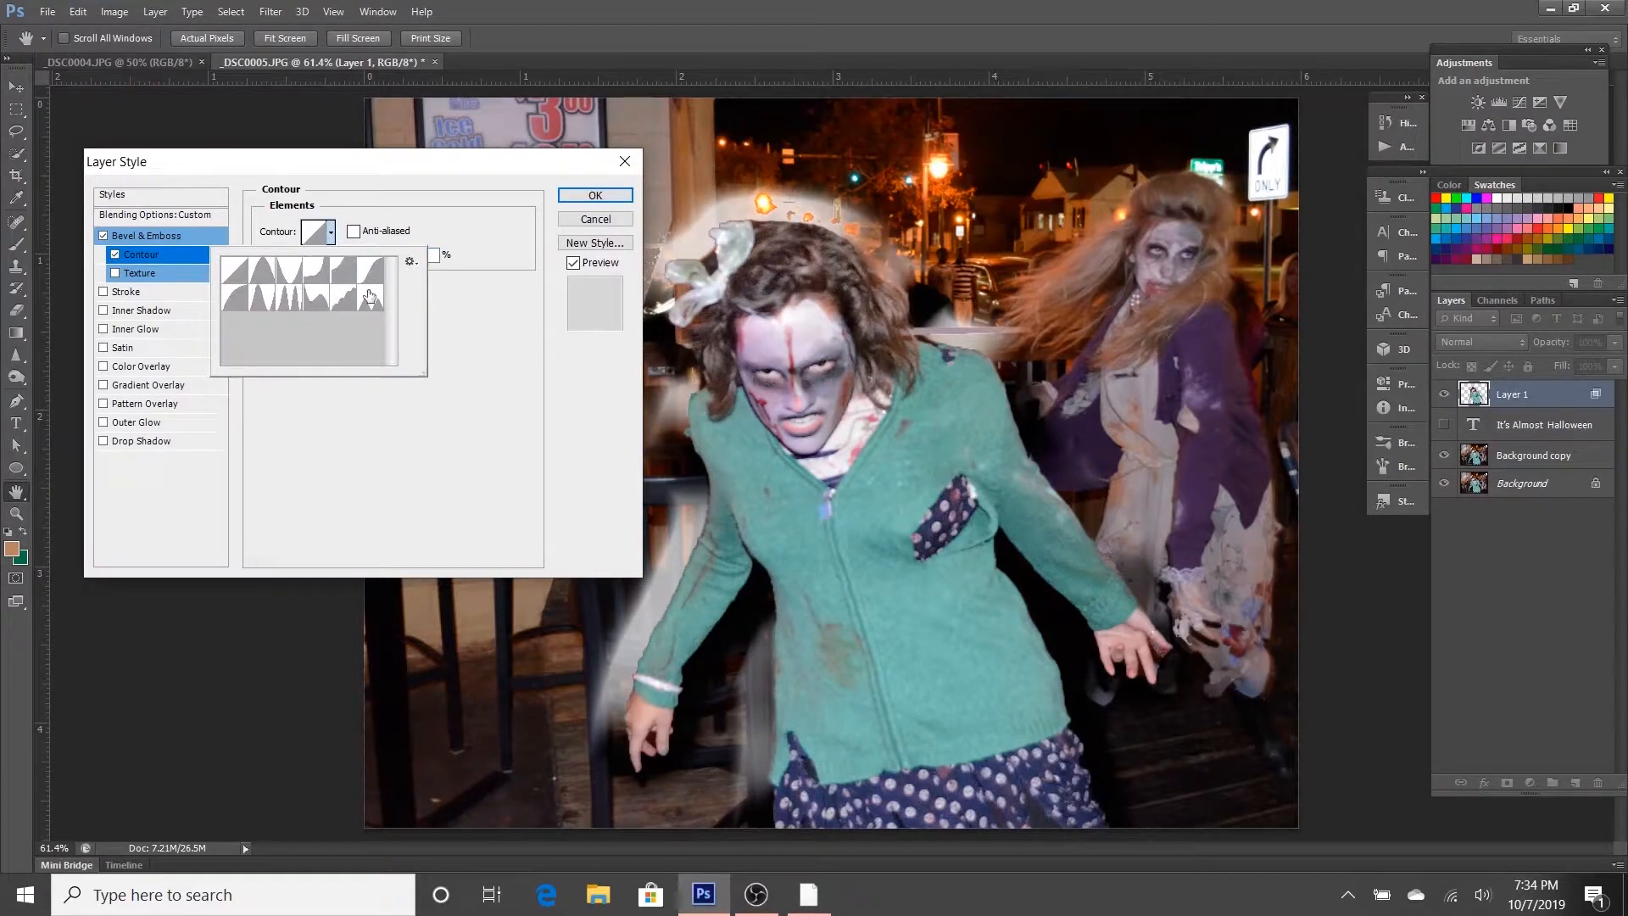
click(509, 314)
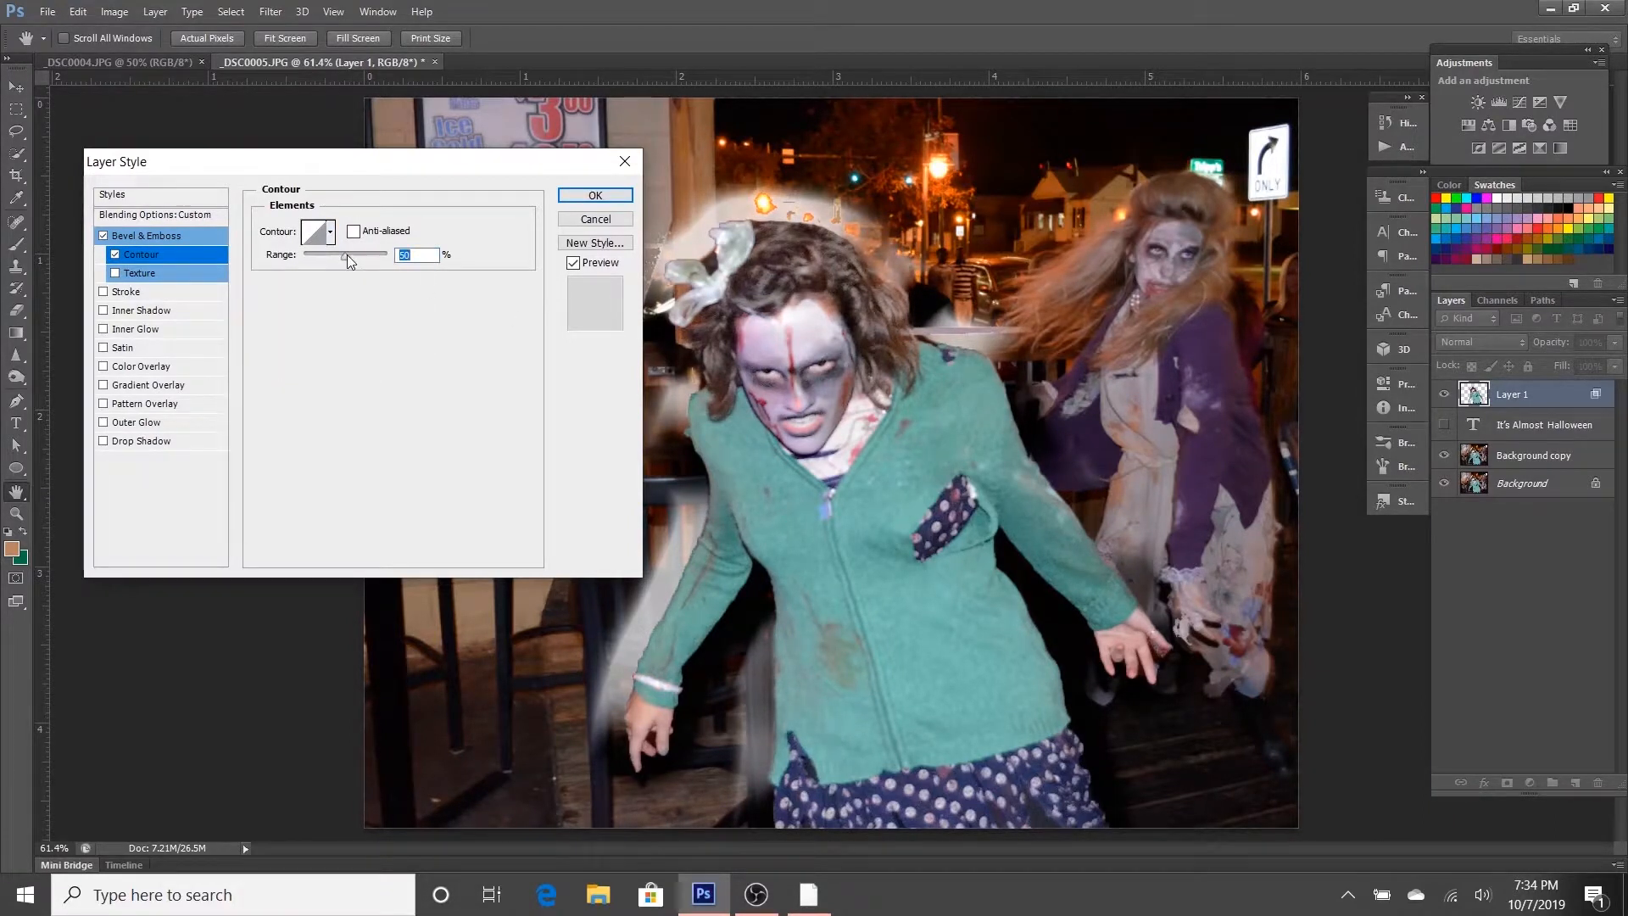
drag(353, 257, 344, 256)
Step: Turn on Texture for the bevel, snap its pattern to the origin and look through the available texture patterns
click(116, 273)
click(140, 273)
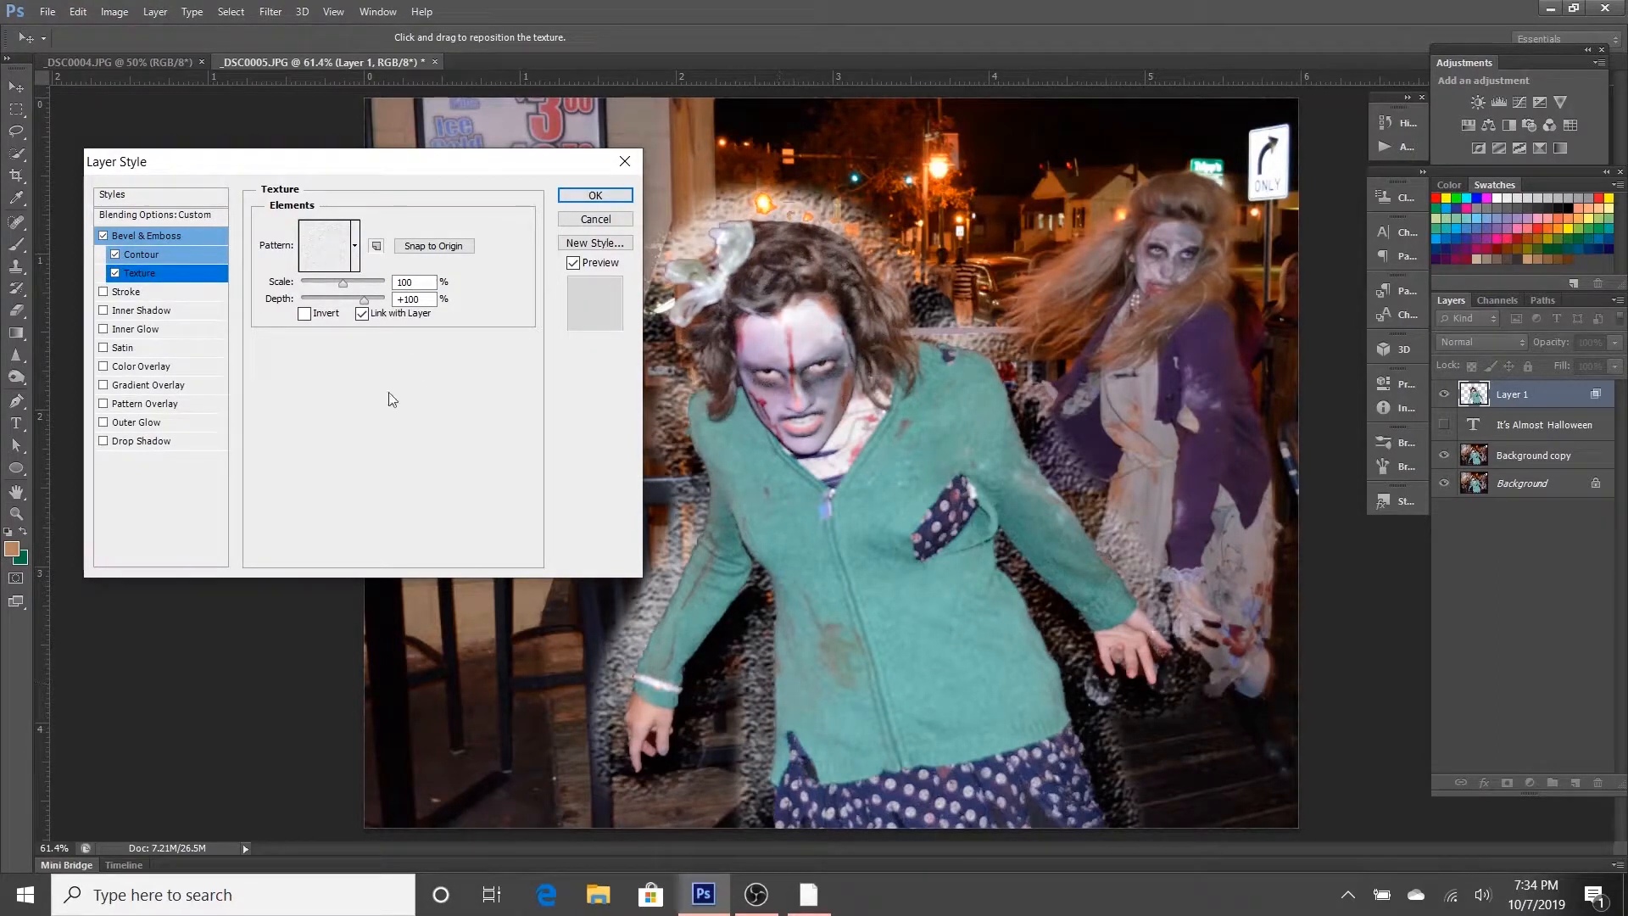
click(441, 249)
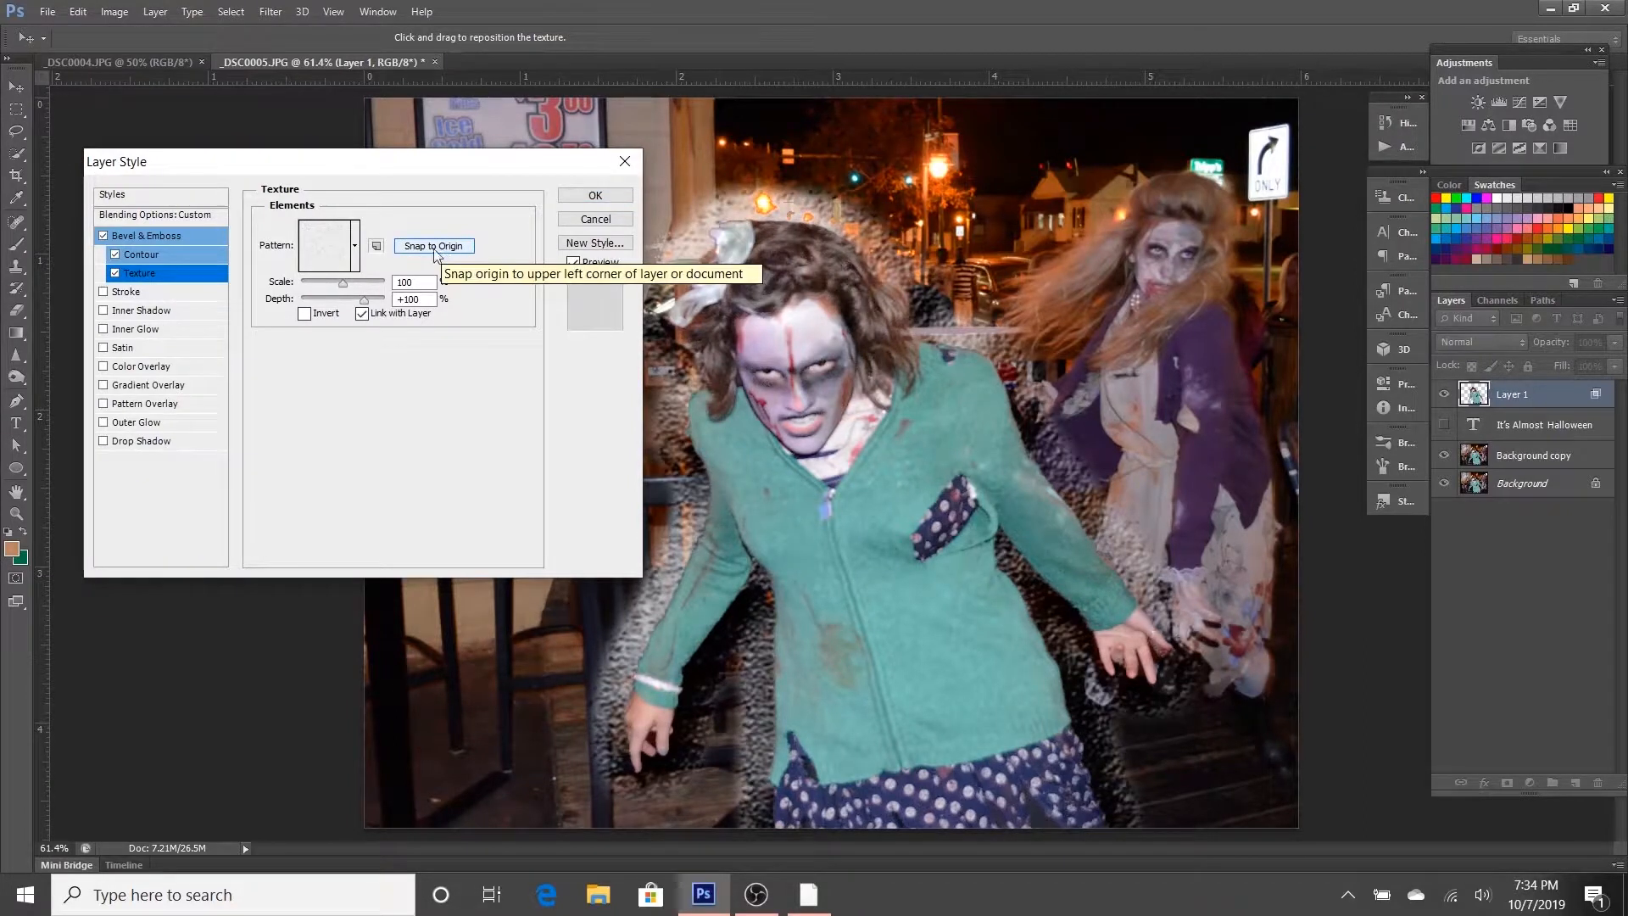
click(358, 254)
click(357, 254)
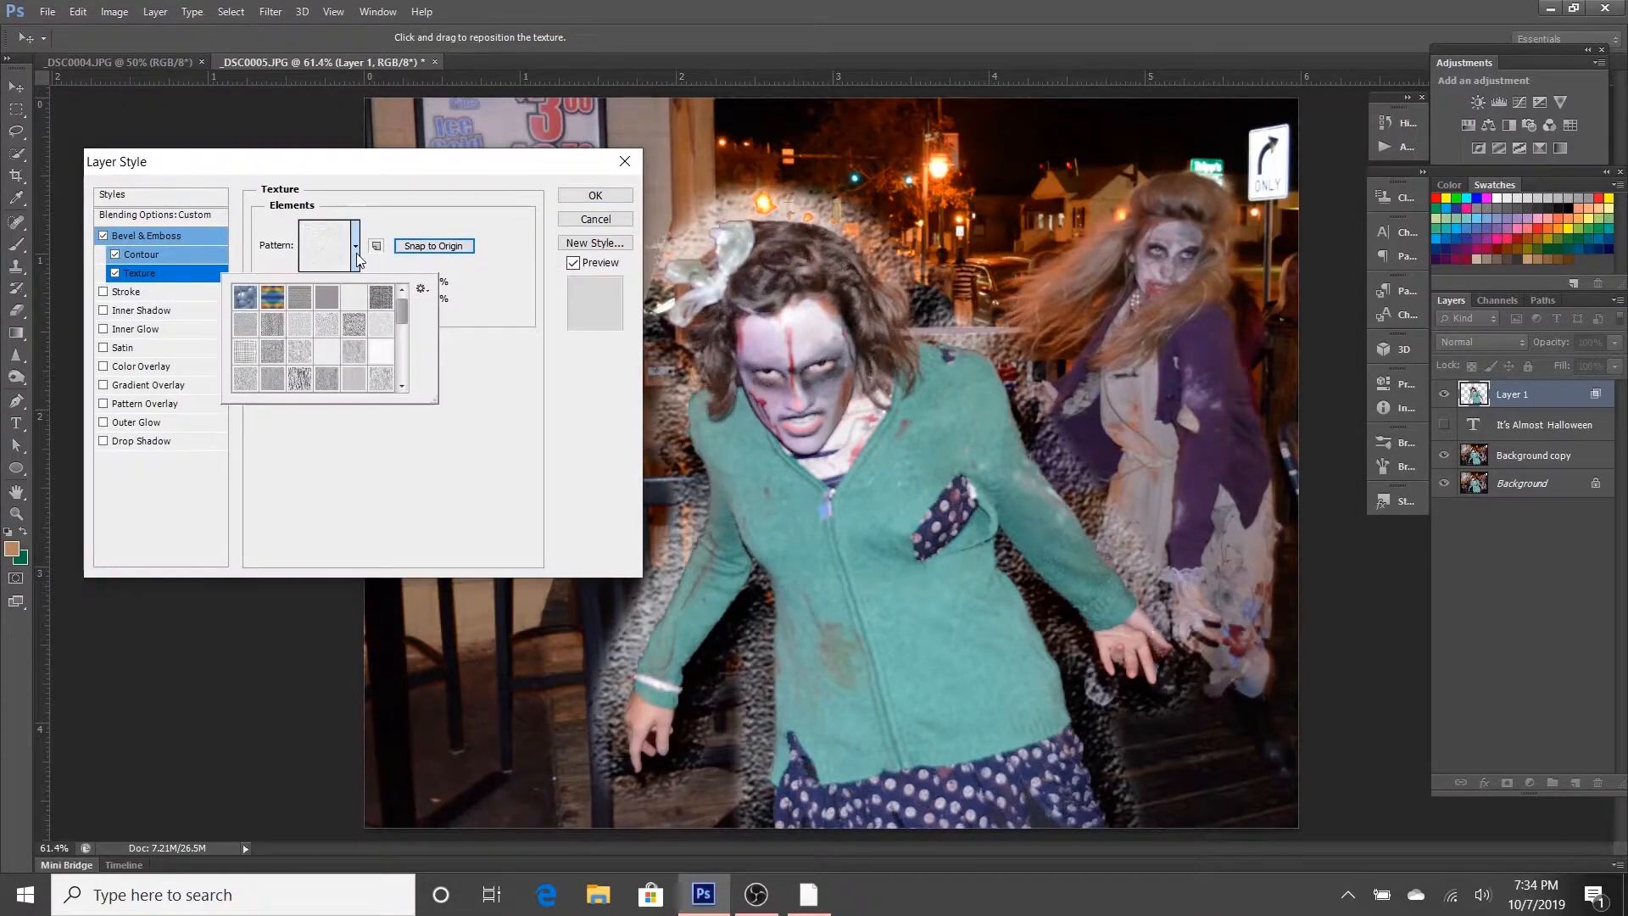
drag(400, 307, 395, 369)
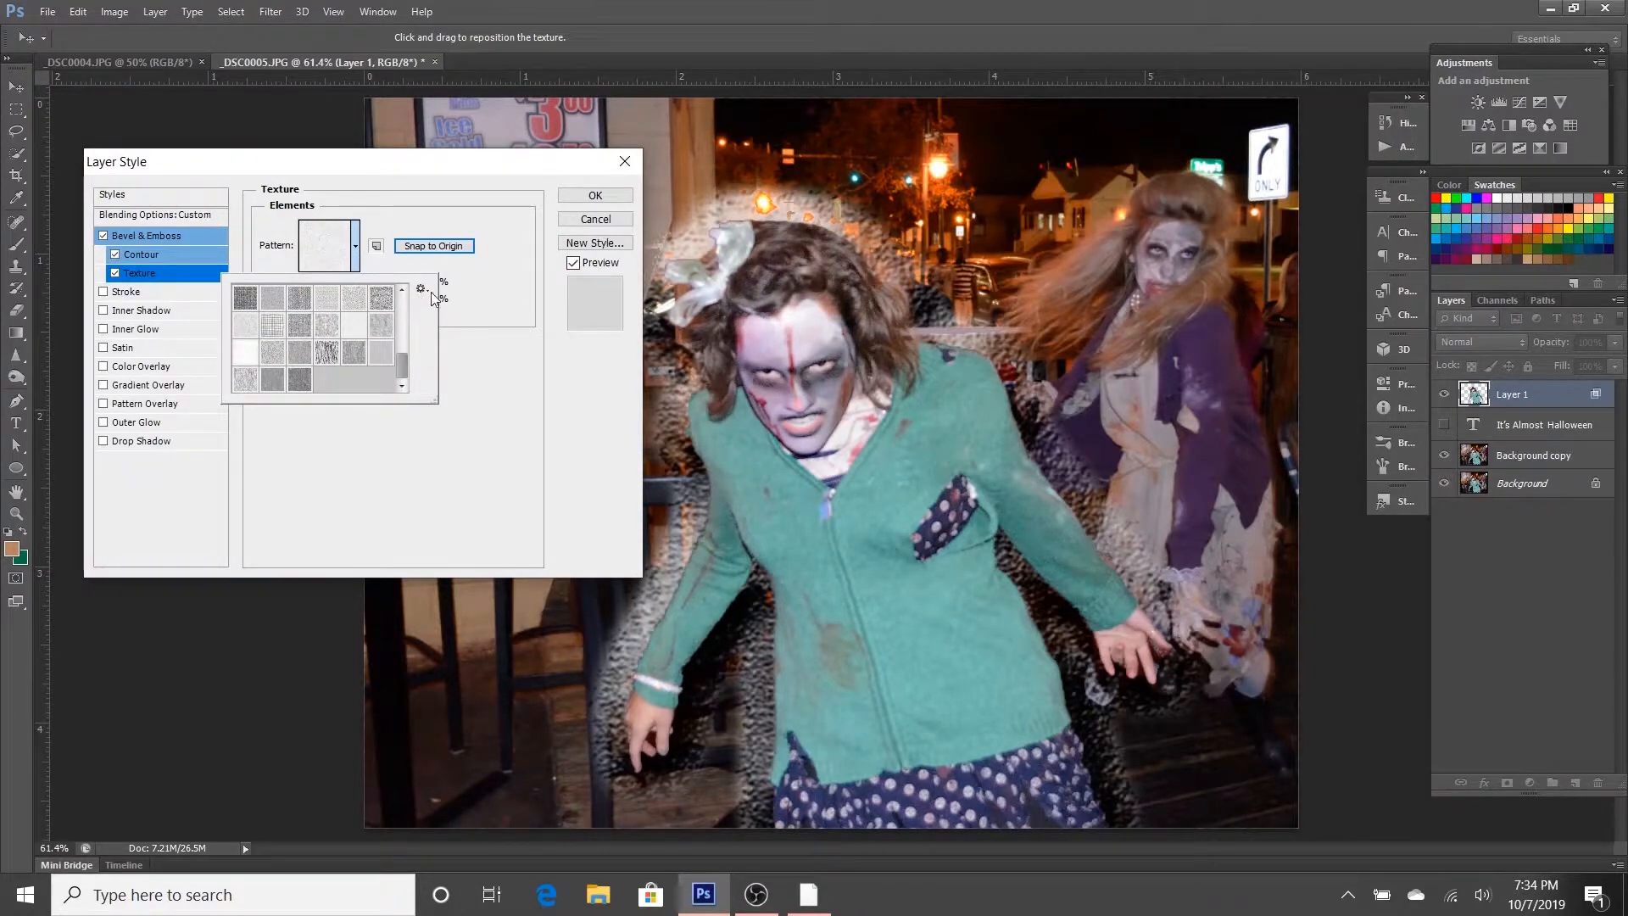
click(365, 436)
Step: Turn off Bevel & Emboss for Layer 1 together with its Contour and Texture options
click(103, 236)
click(116, 253)
click(115, 273)
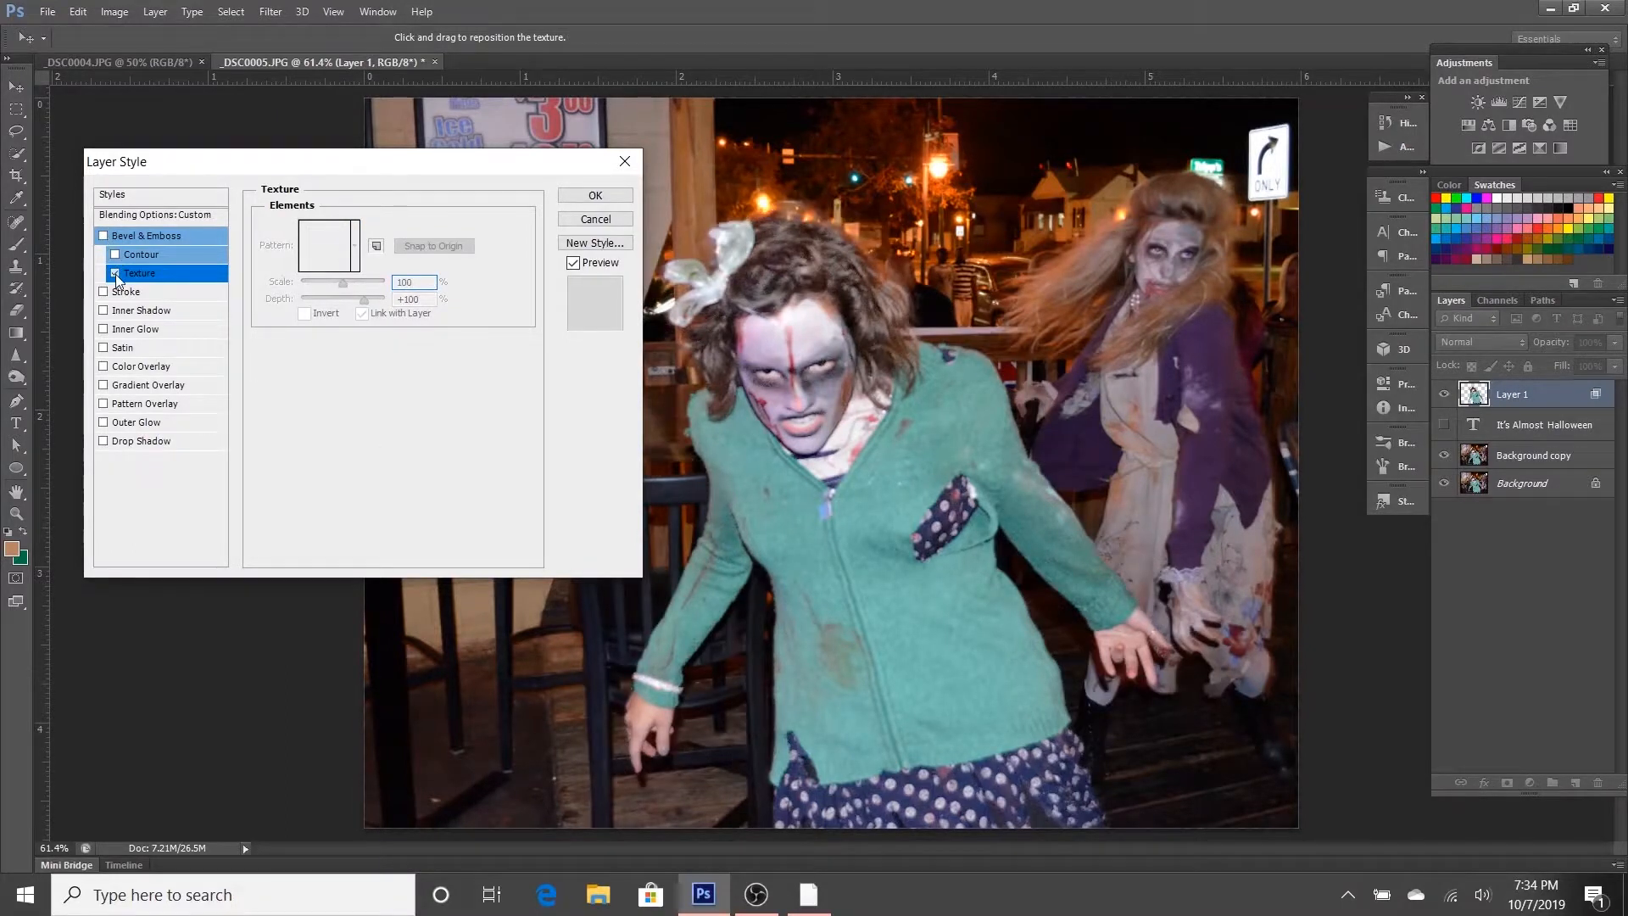
Step: Turn on Stroke for Layer 1 and set the stroke size to 9 px
click(103, 292)
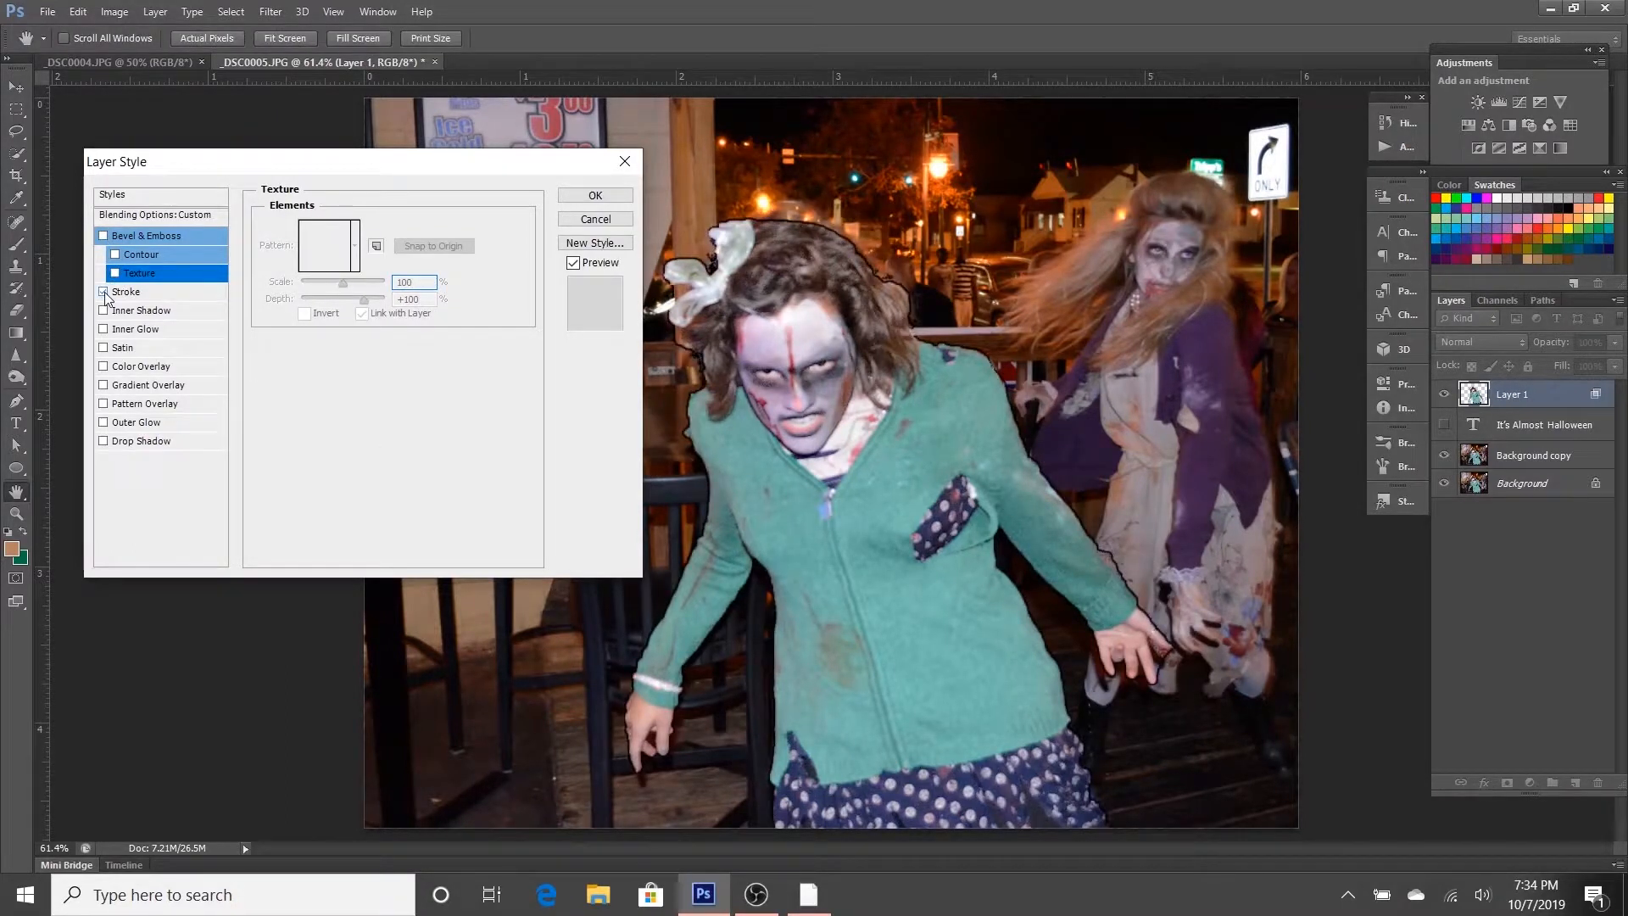
click(167, 295)
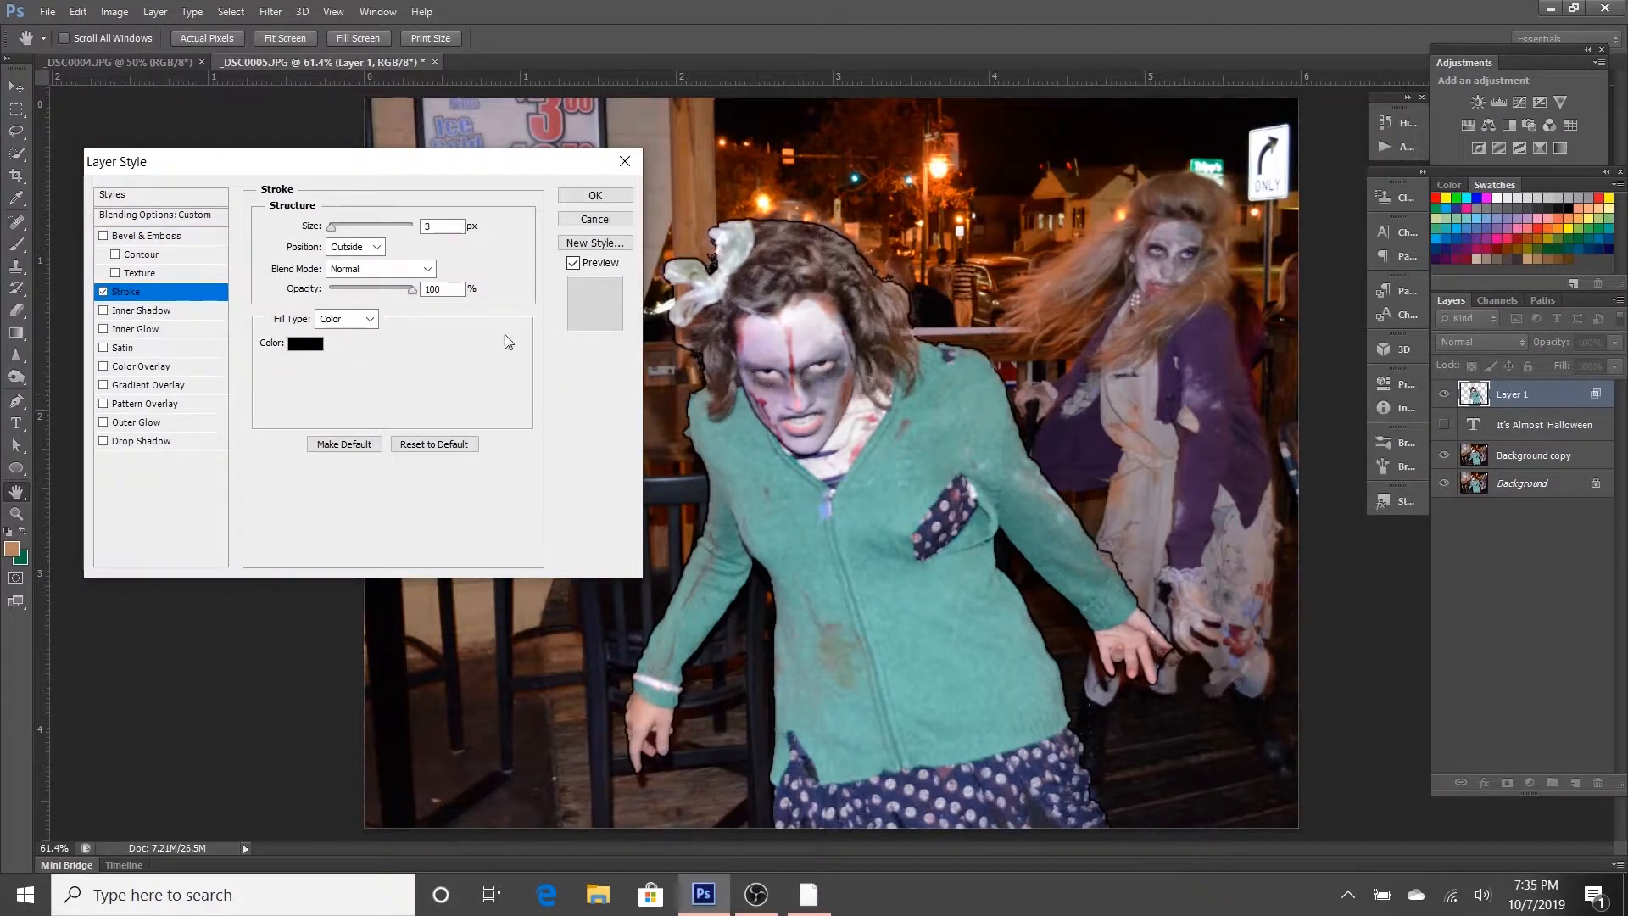
drag(331, 228, 337, 229)
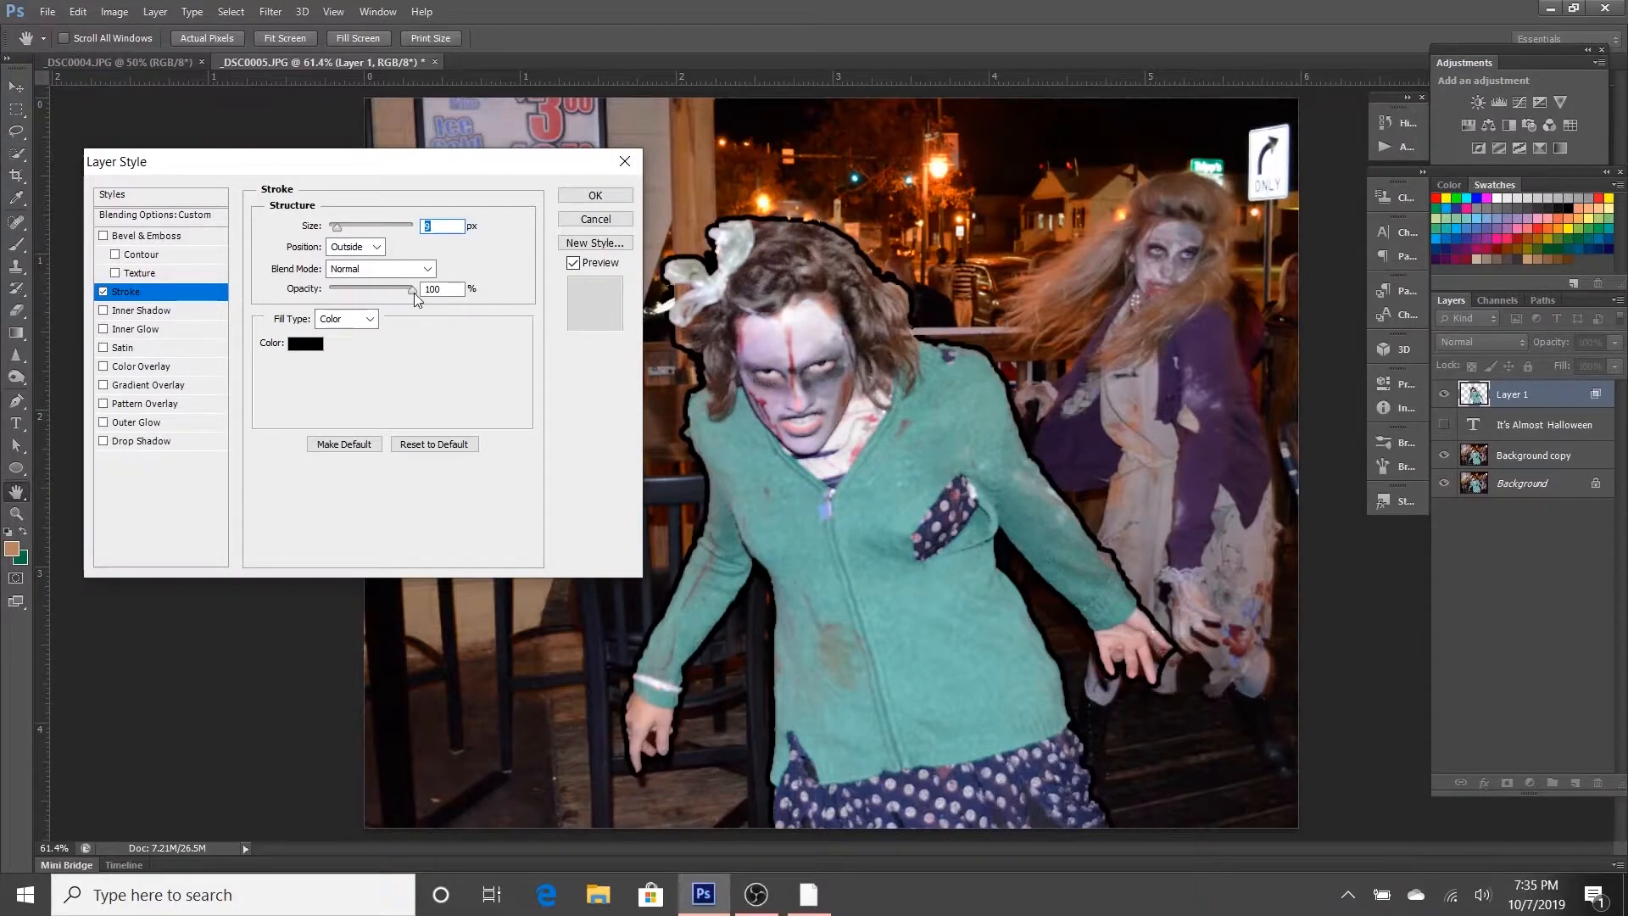
Step: Review the stroke's position and blend mode choices, keeping Outside and Normal
click(376, 247)
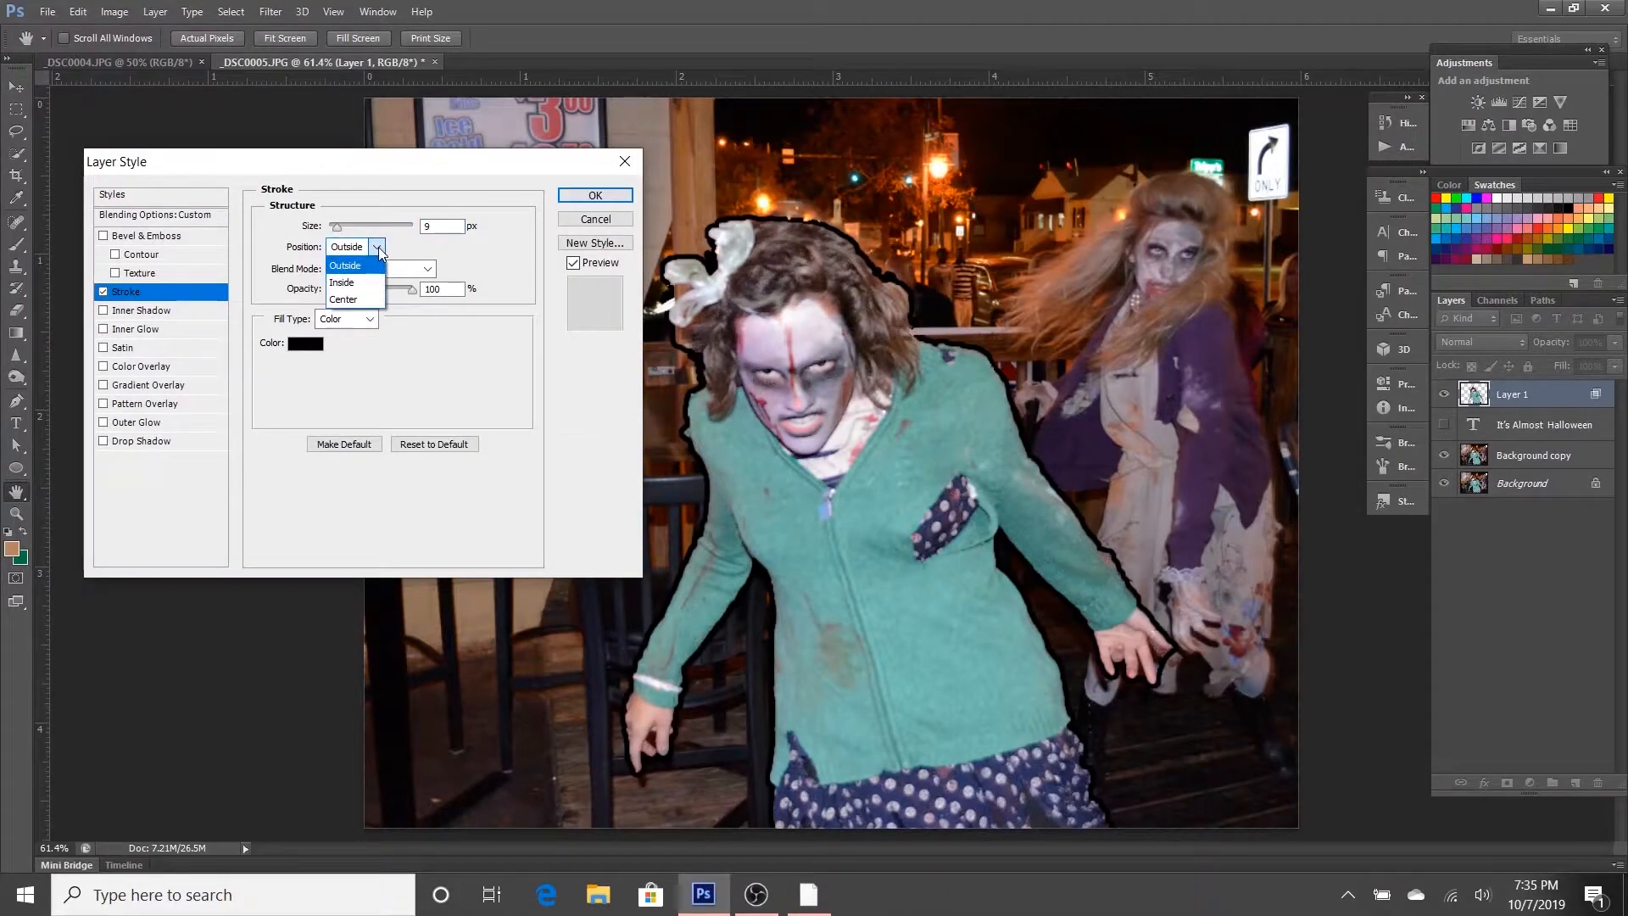
click(378, 249)
click(430, 270)
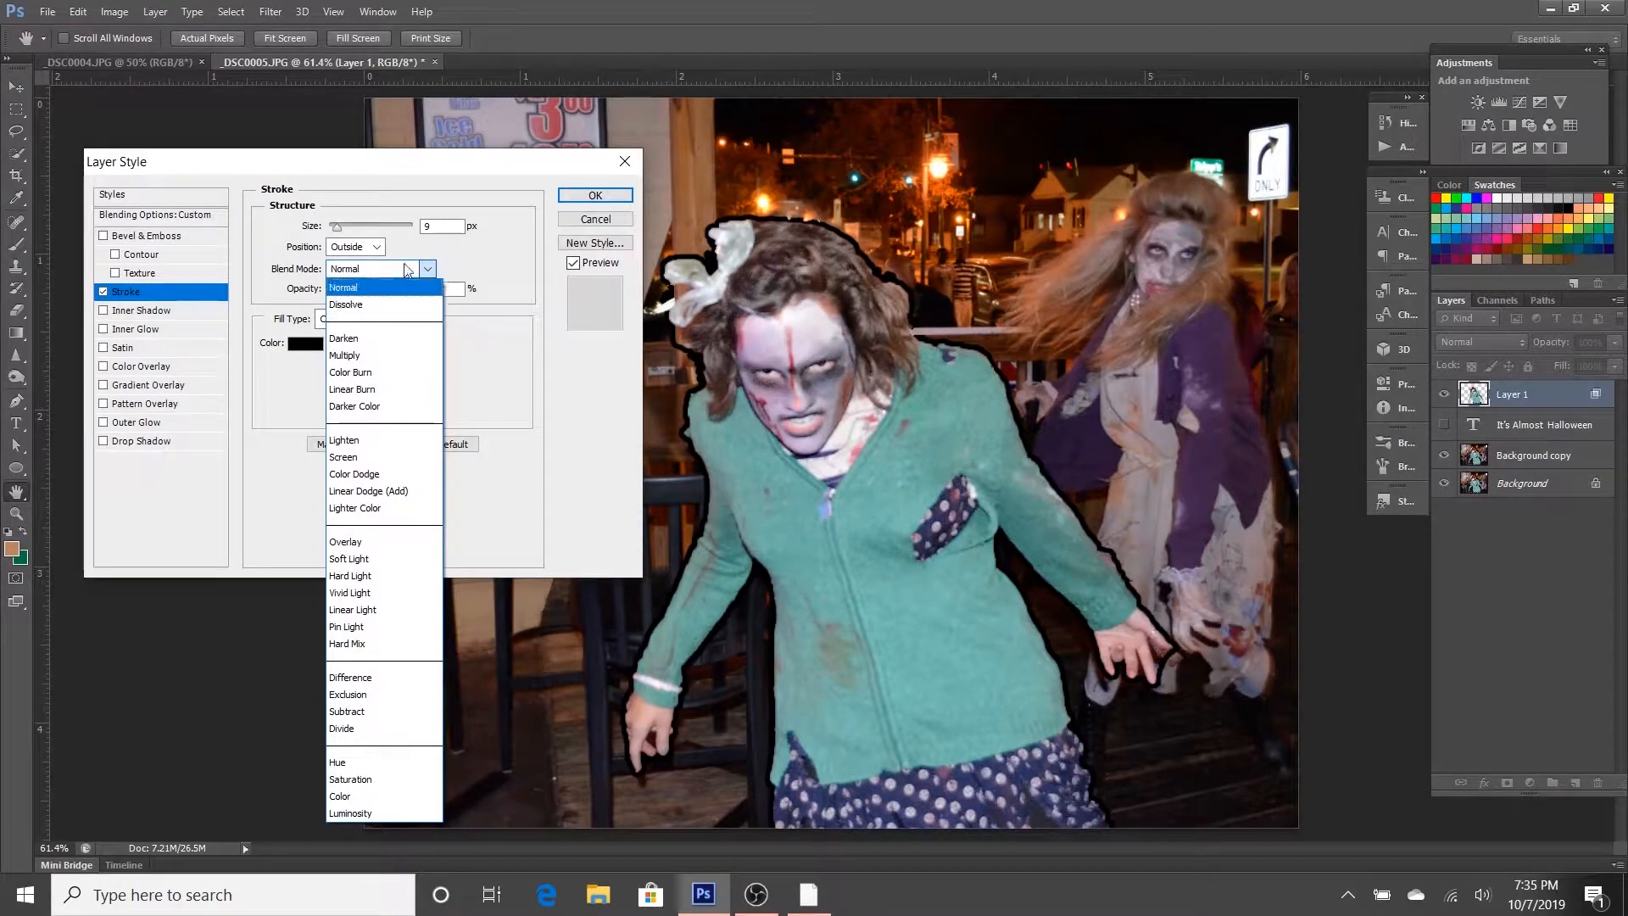
click(381, 248)
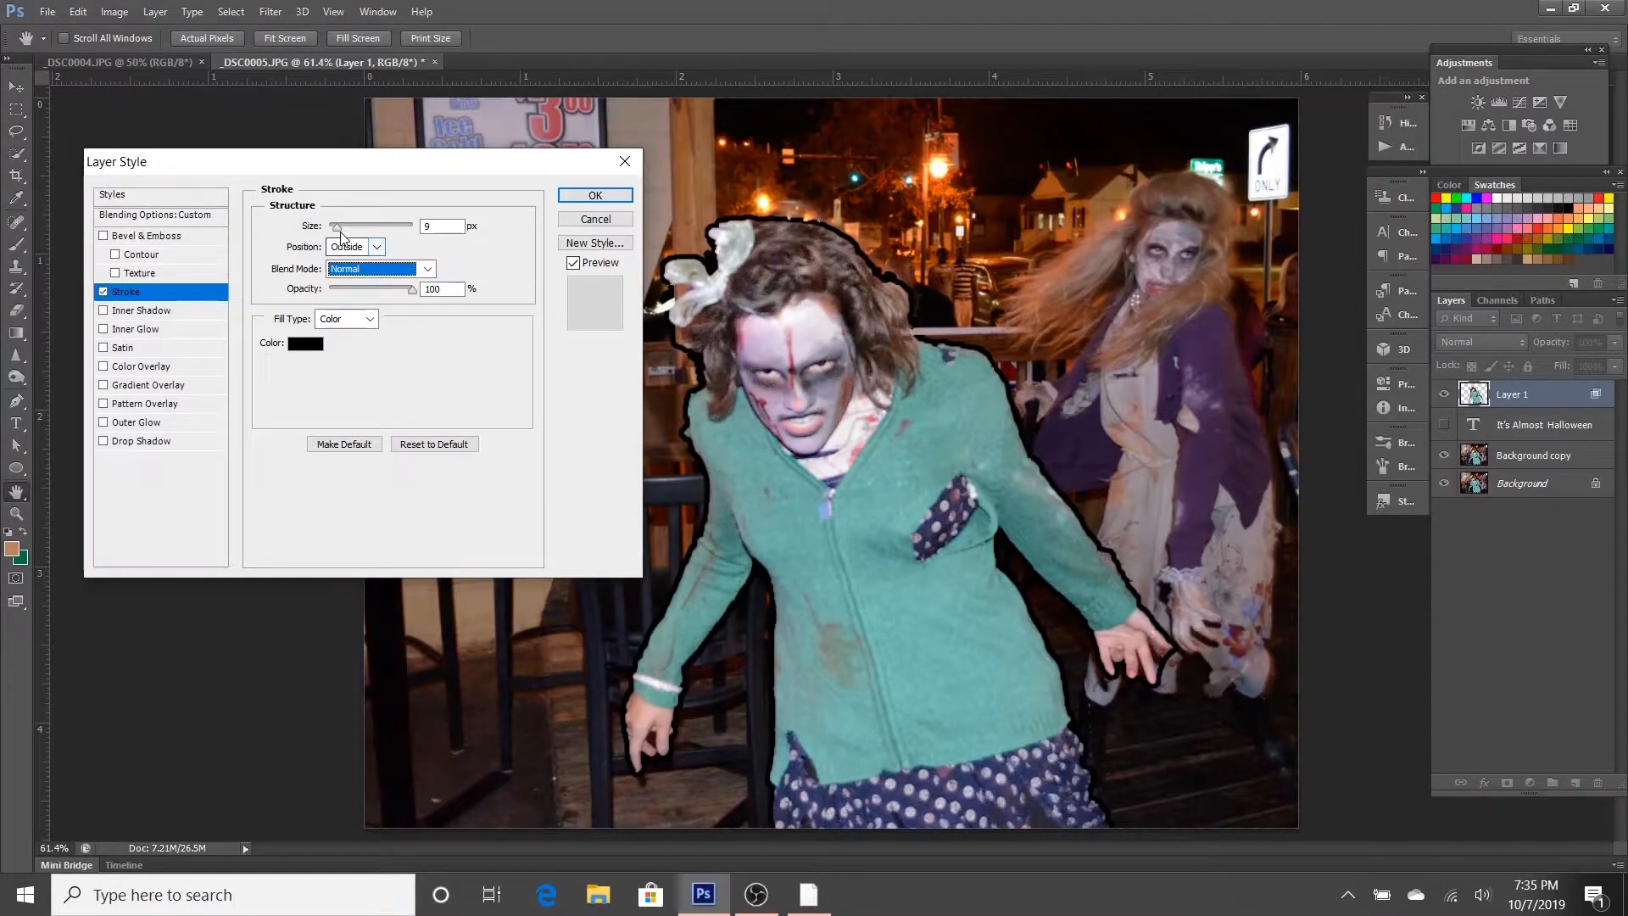
Step: Widen the stroke around the figure to 73 px and review its fill types, keeping Color
drag(337, 228, 364, 228)
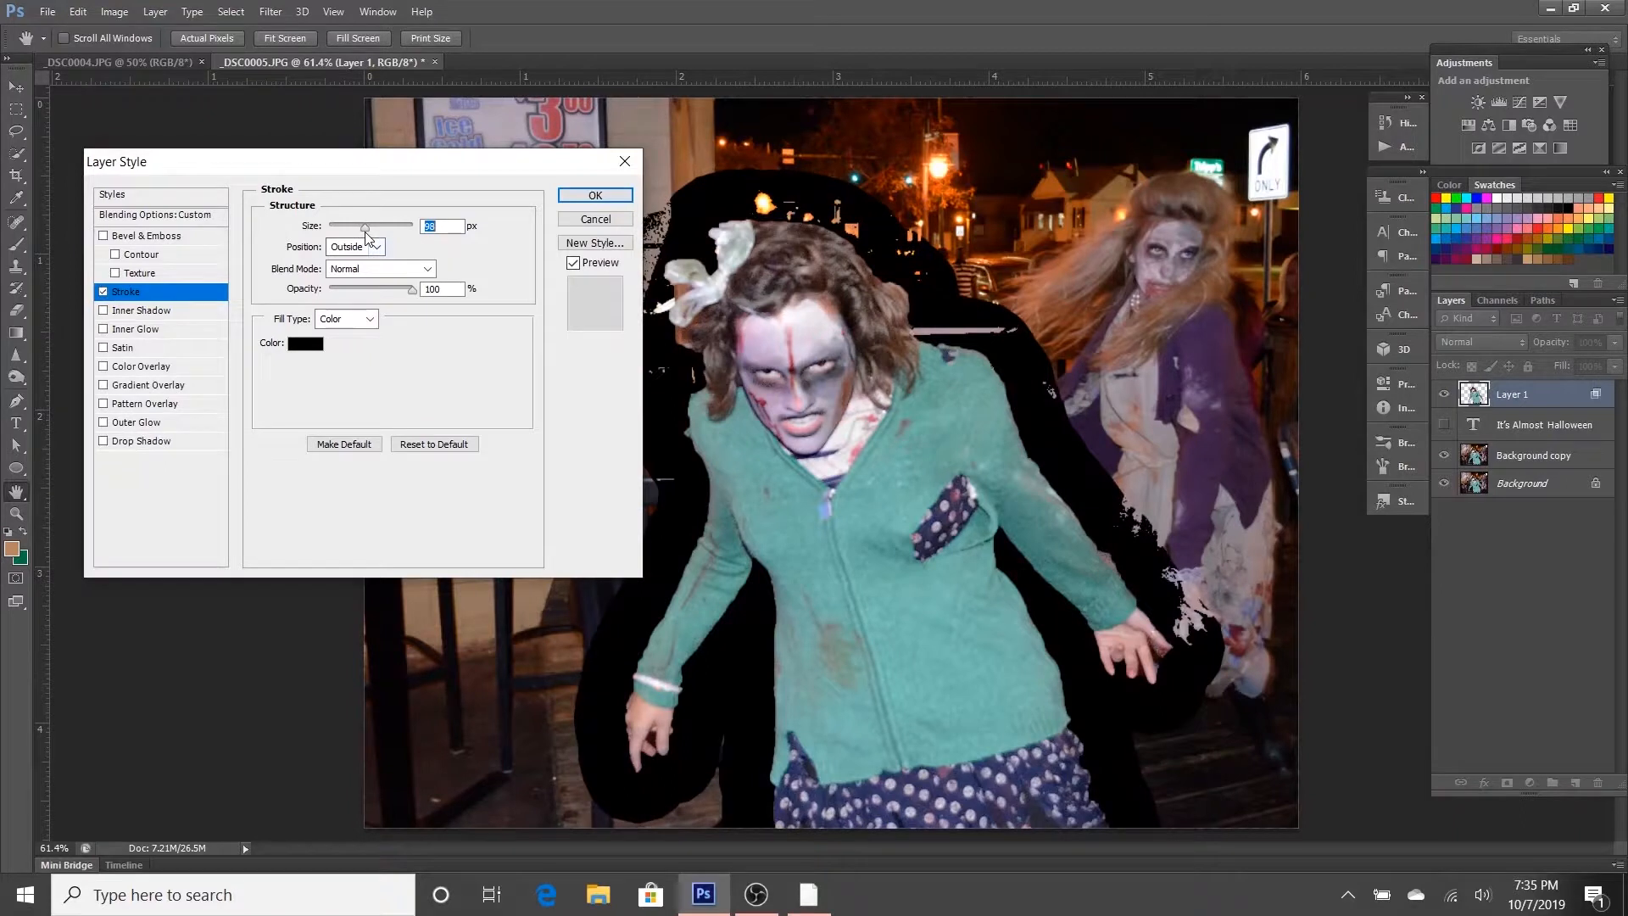
drag(376, 230, 359, 237)
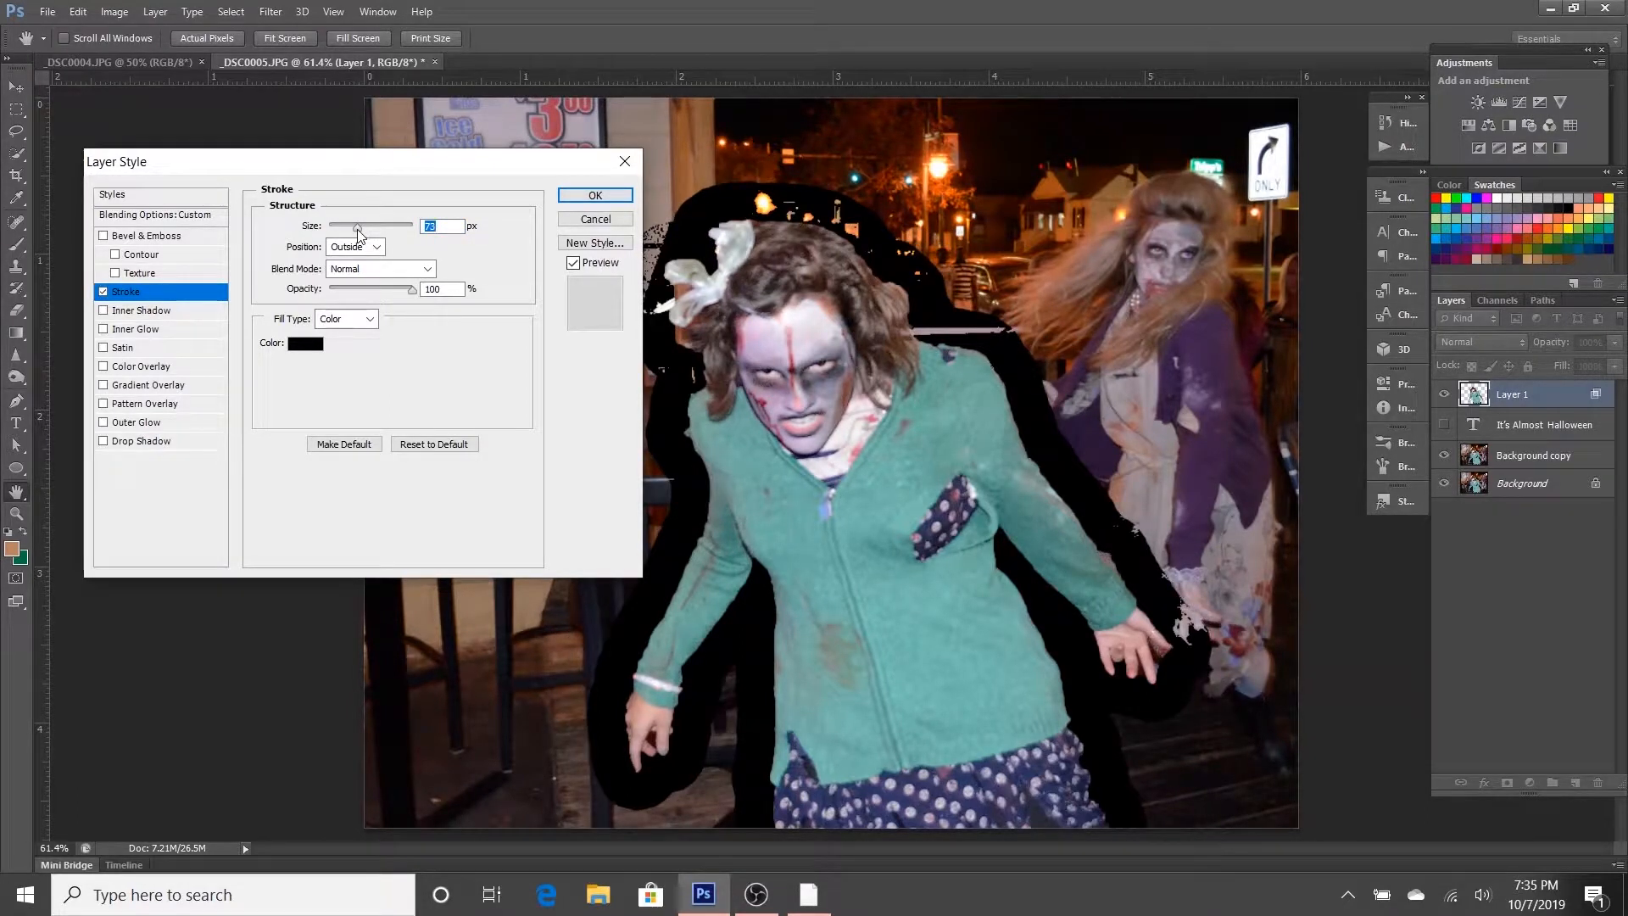
click(369, 319)
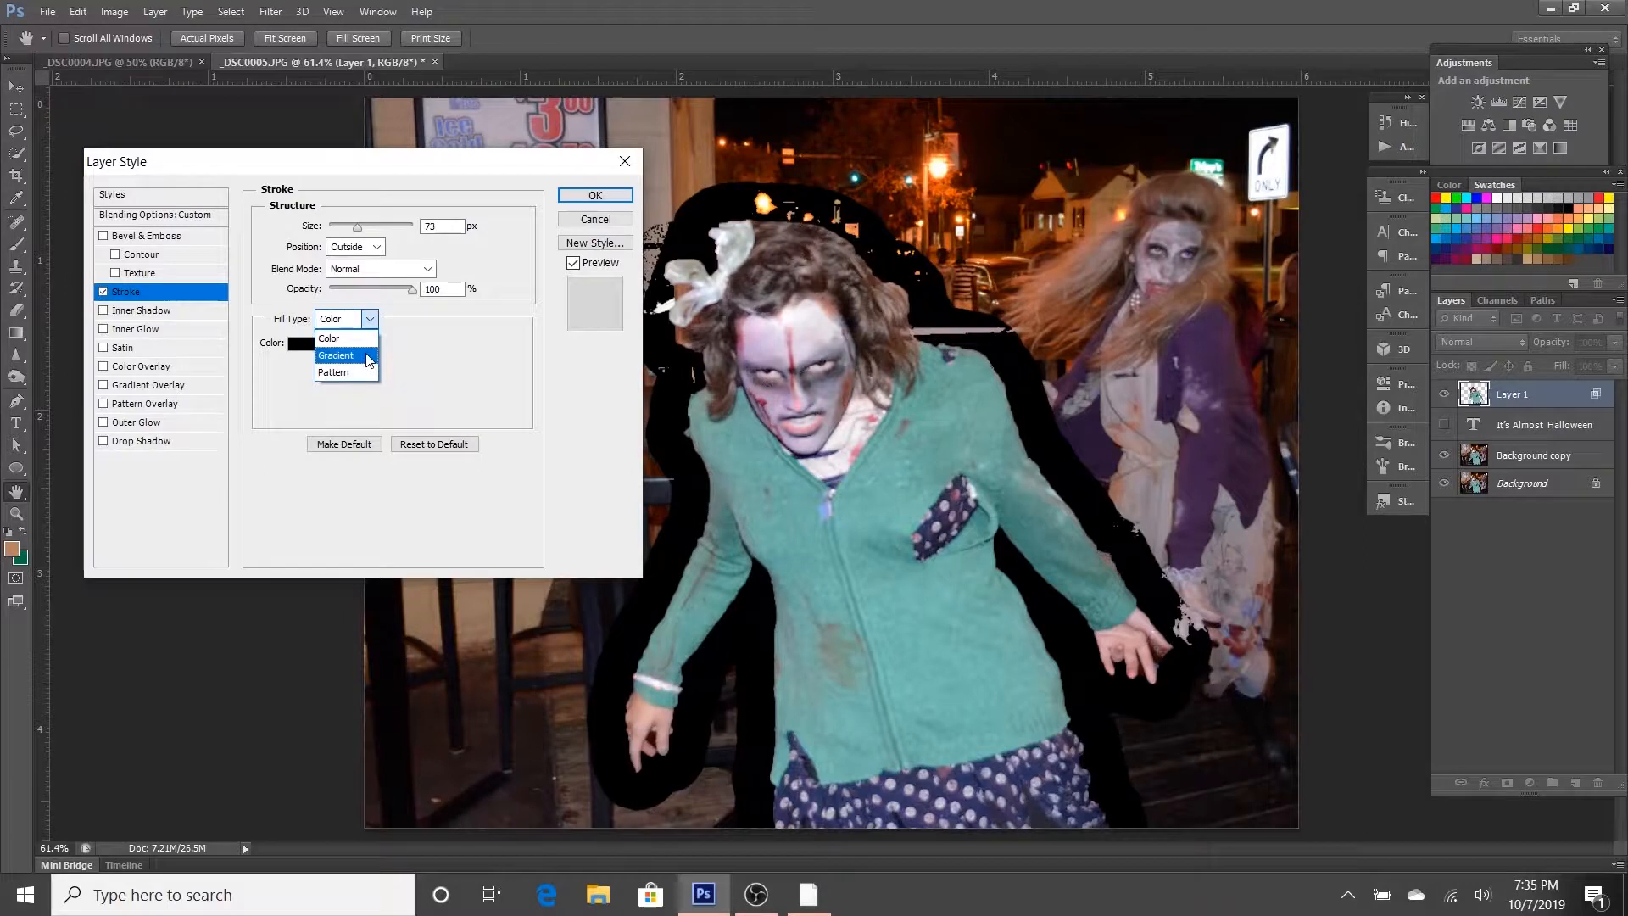
click(461, 353)
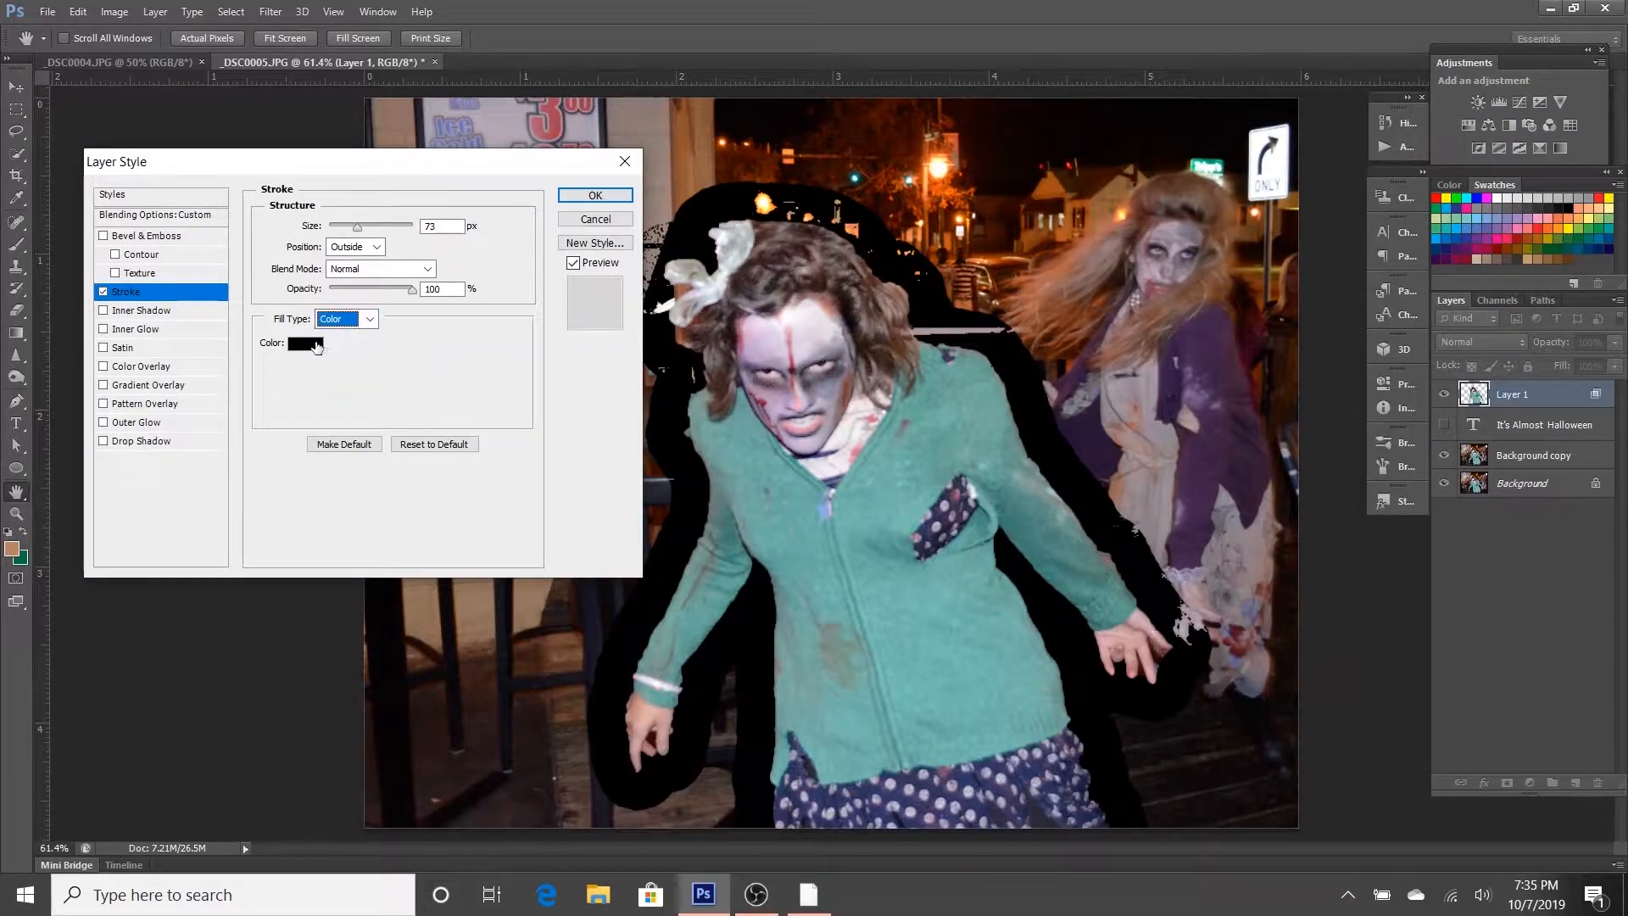
Step: Change the stroke colour to red cf4545, and turn off Stroke after previewing it
click(317, 347)
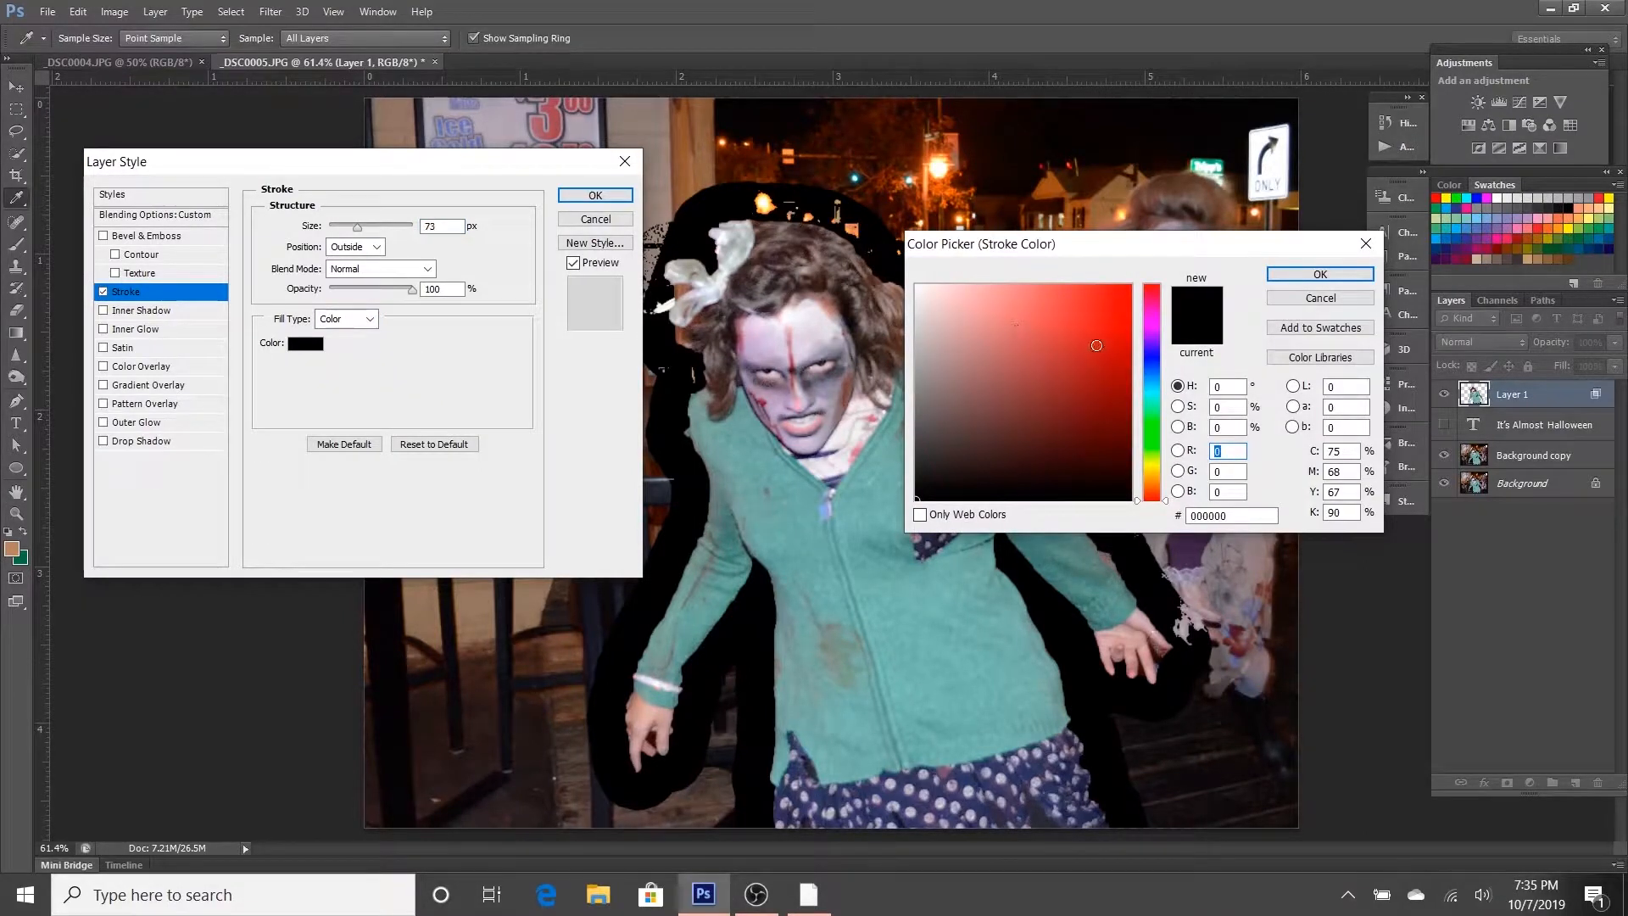
click(1060, 325)
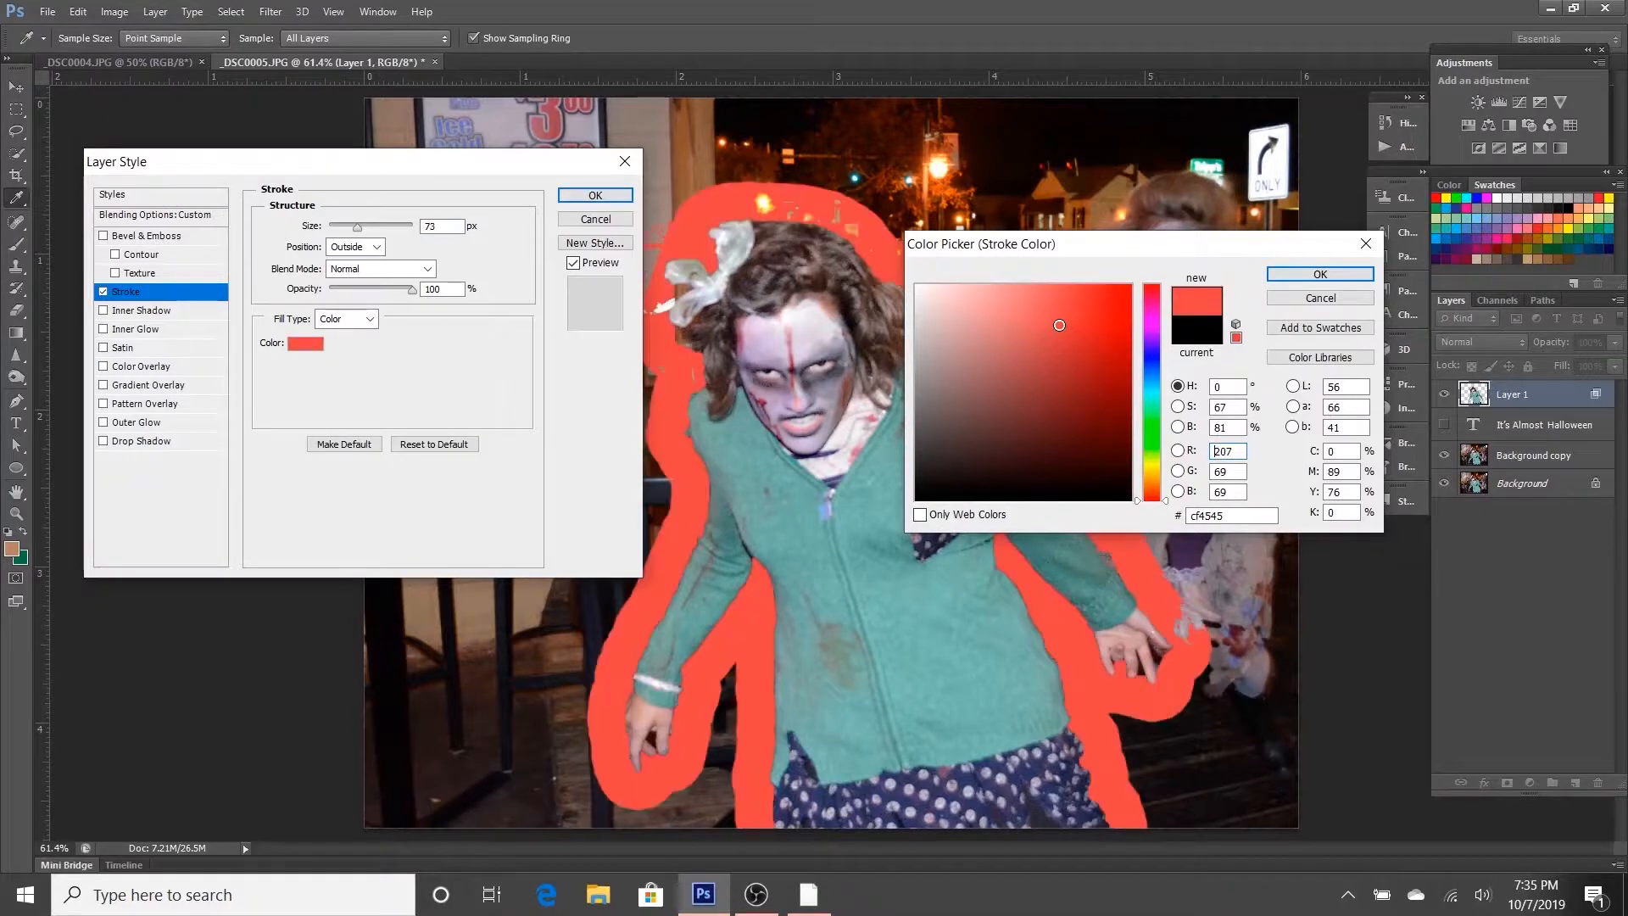
click(1320, 274)
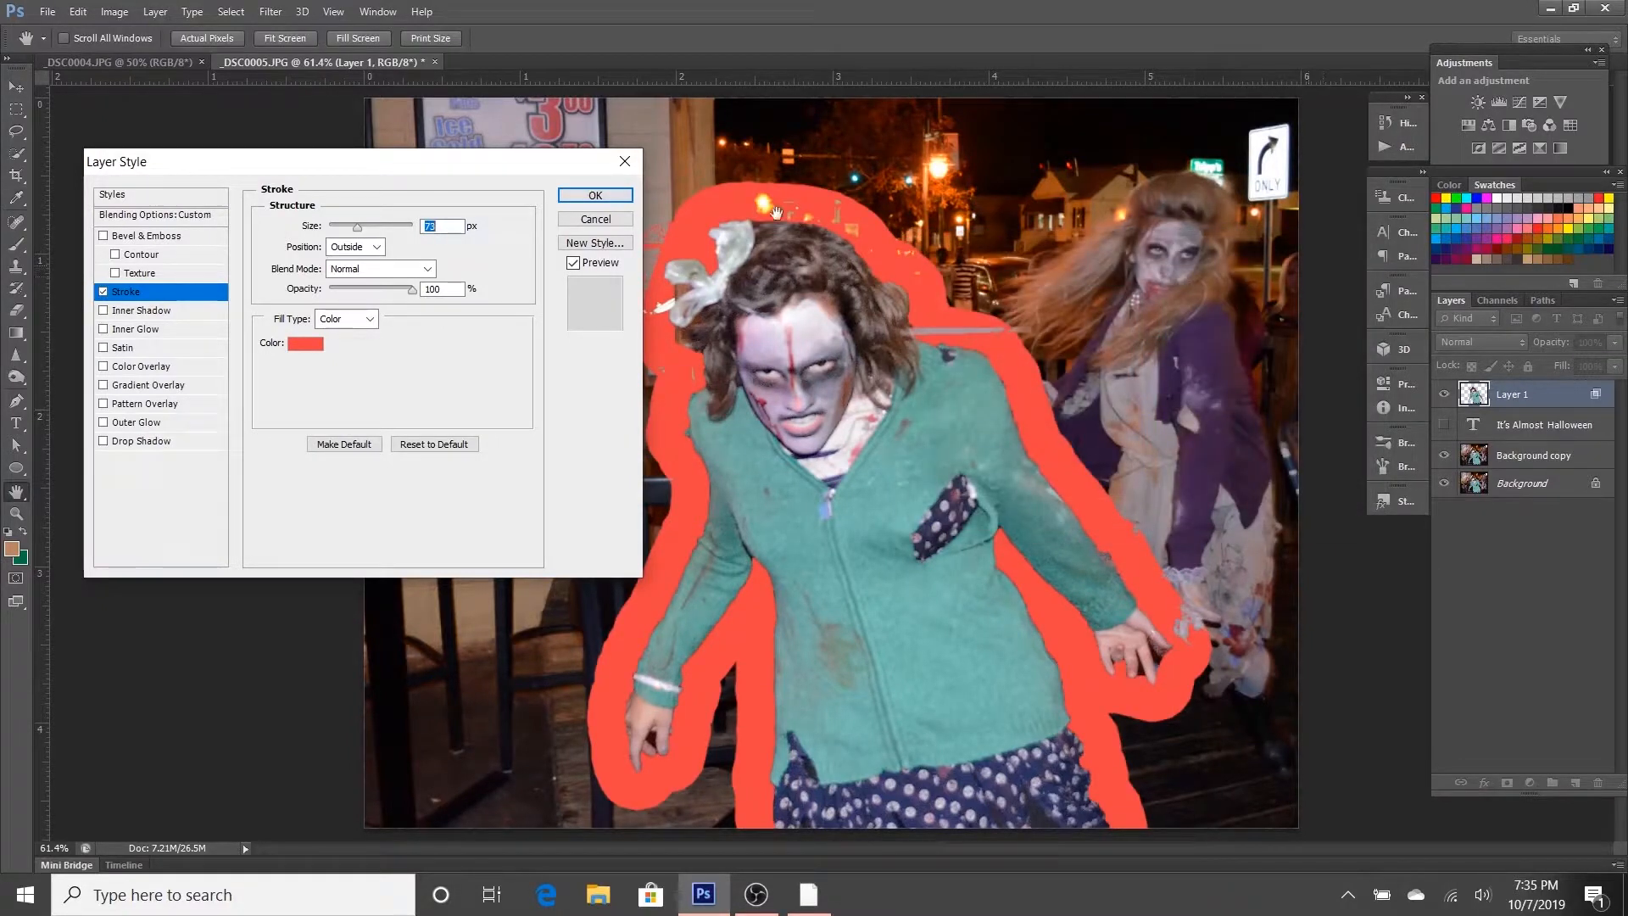
click(103, 292)
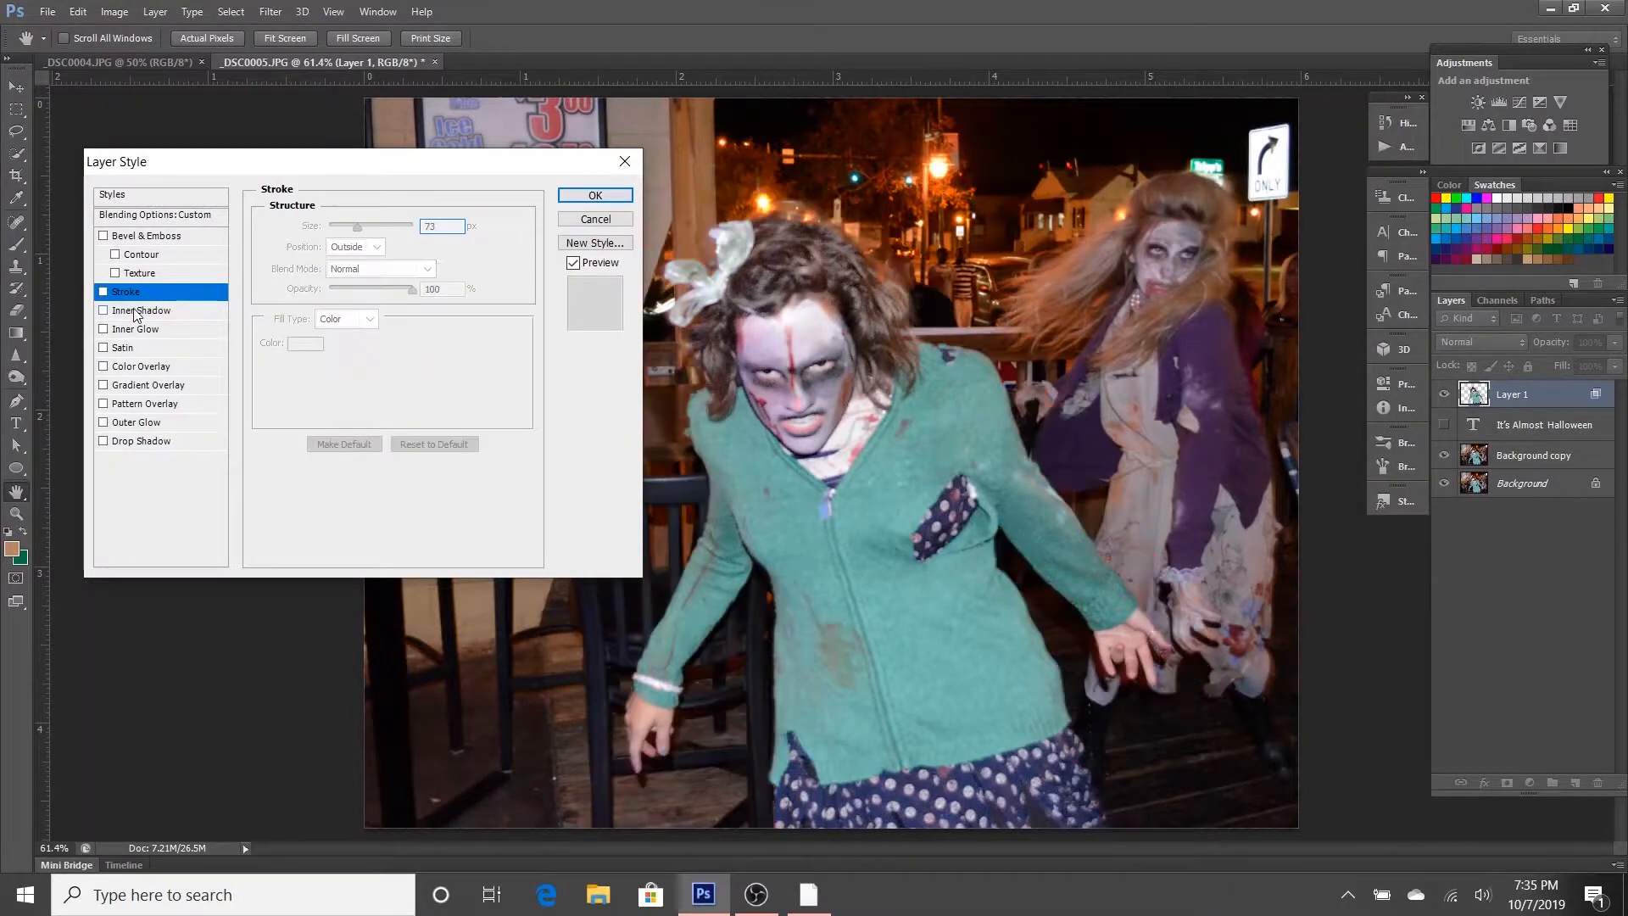
Step: Turn on Inner Shadow for Layer 1 with Normal blend mode, 91% opacity and a 51° angle
click(135, 311)
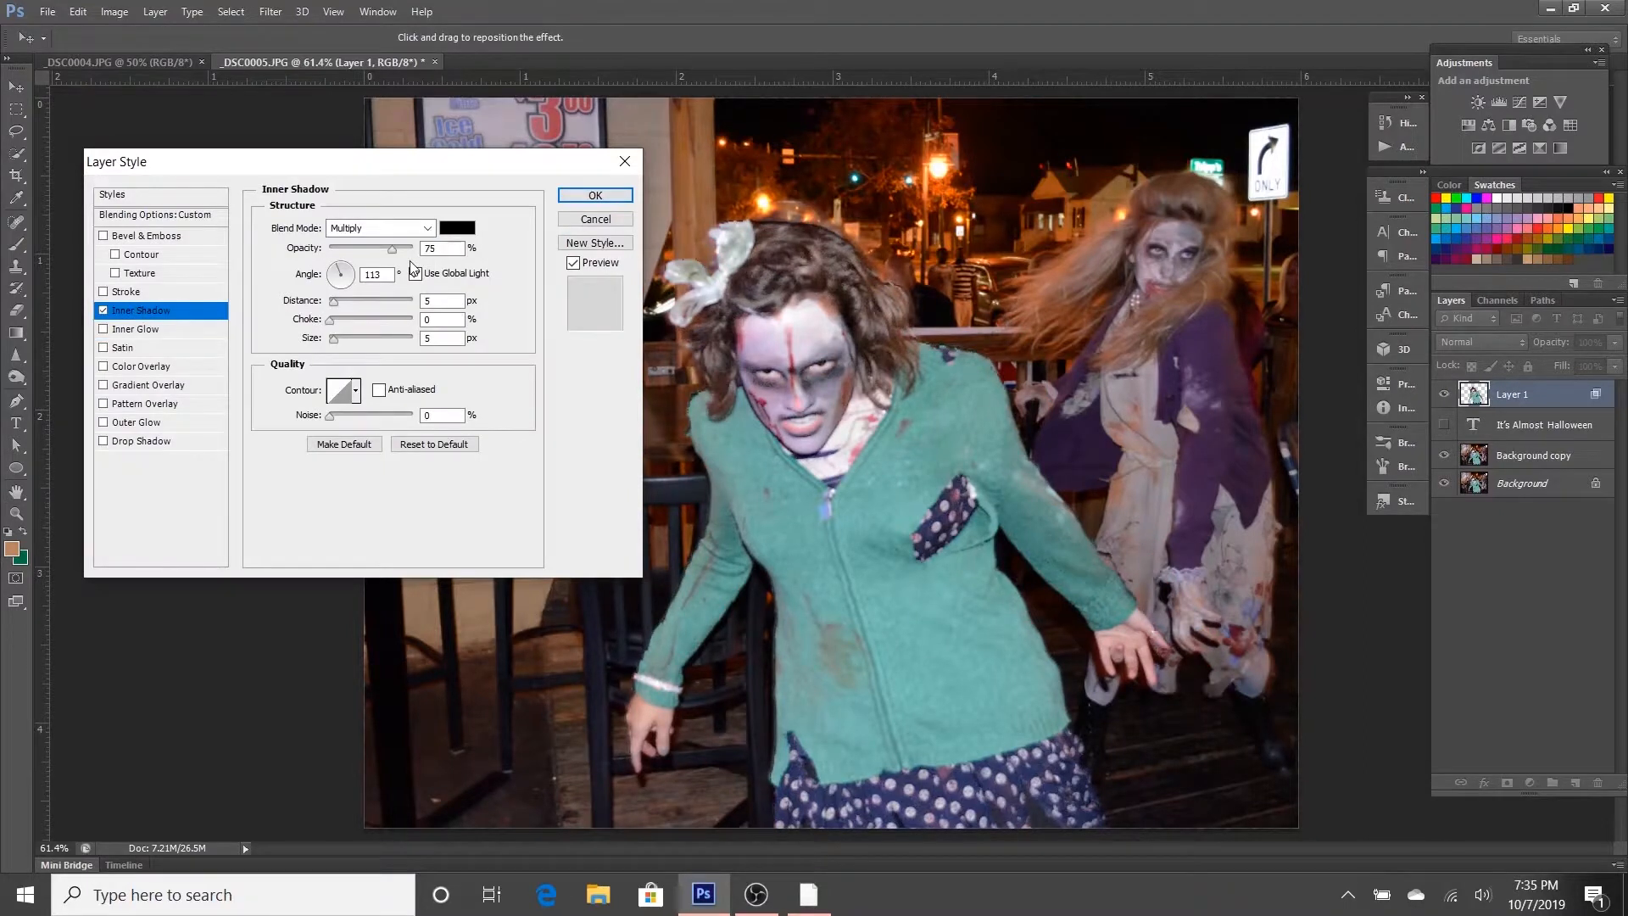
click(424, 228)
click(411, 248)
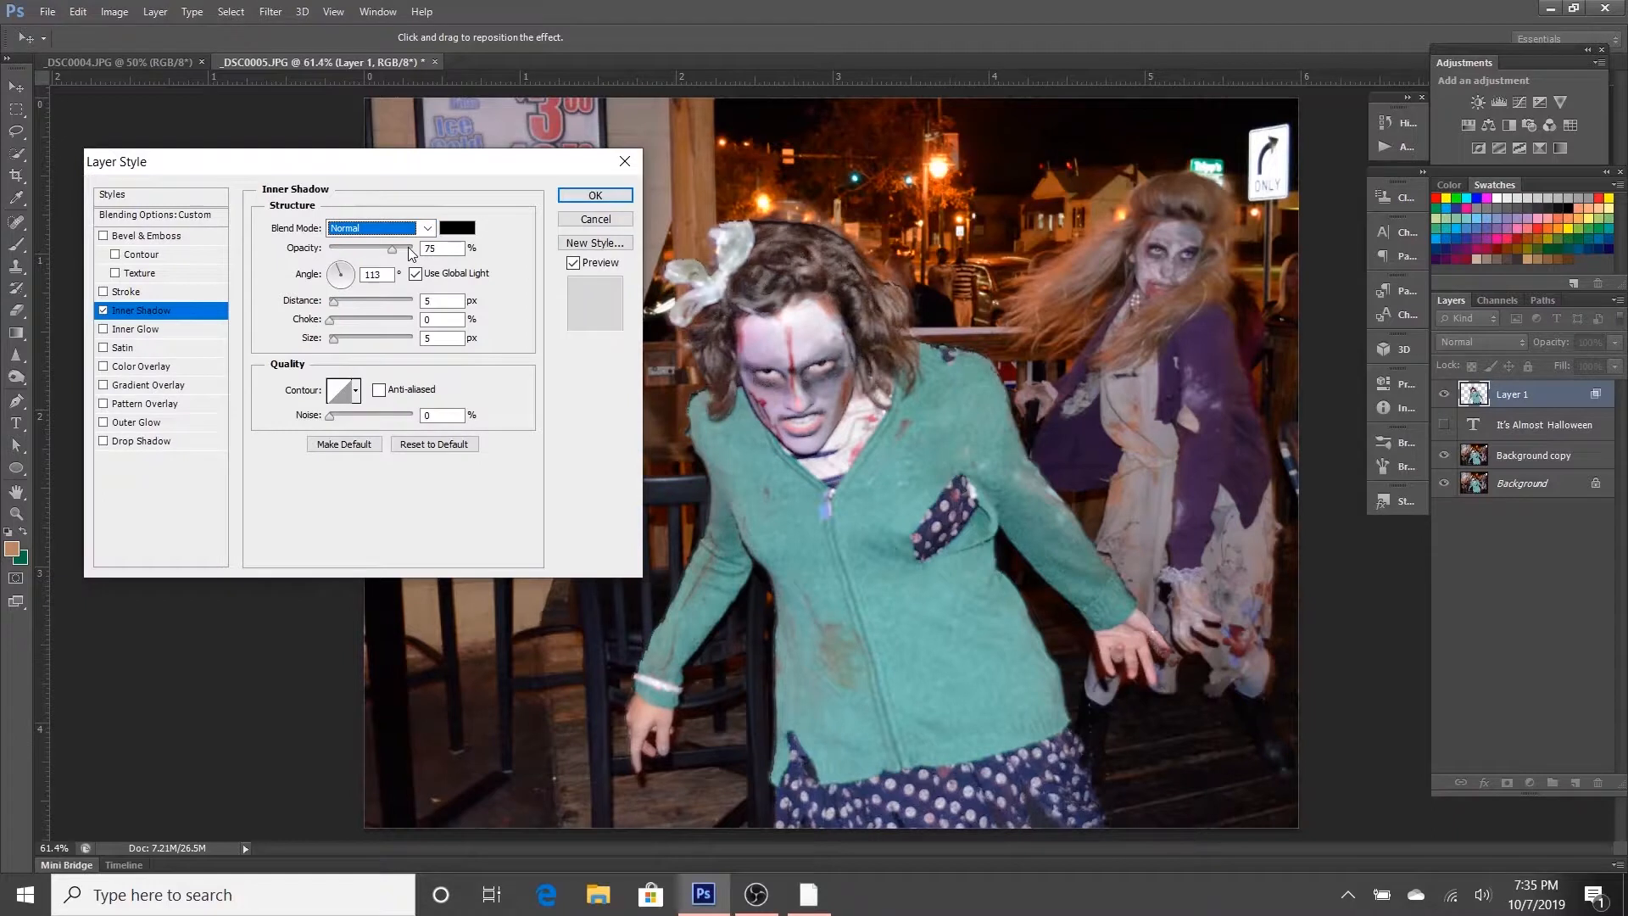
drag(391, 247, 408, 252)
click(344, 269)
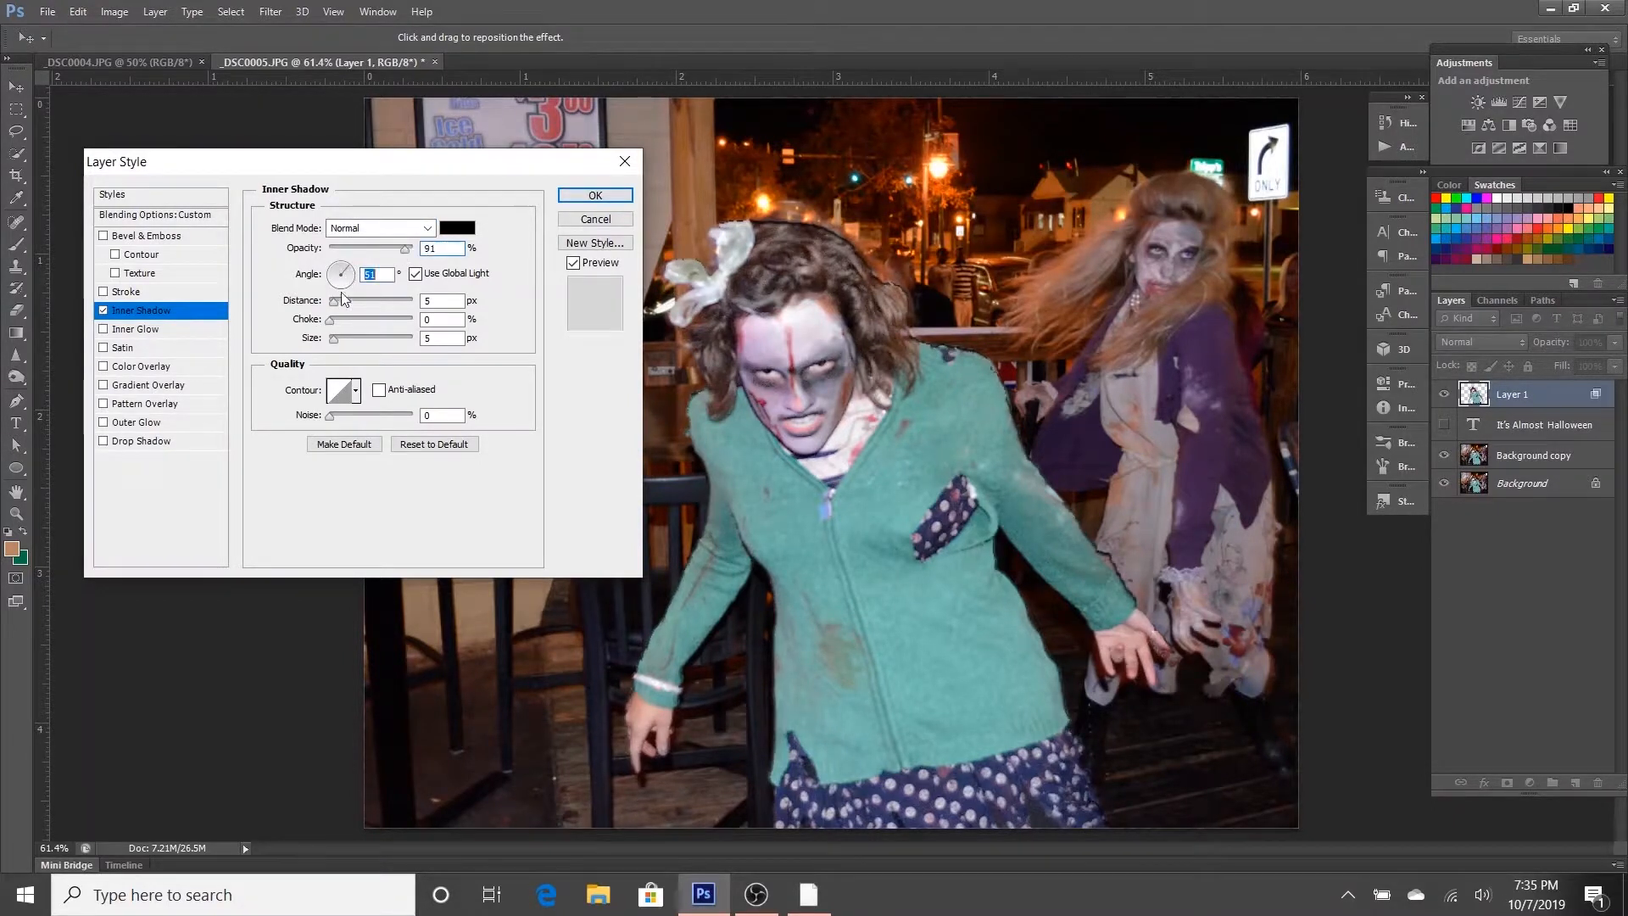
Step: Set the inner shadow's distance to 178 px, choke to 29% and size to 120 px, and turn off Inner Shadow after previewing it
drag(334, 302, 372, 335)
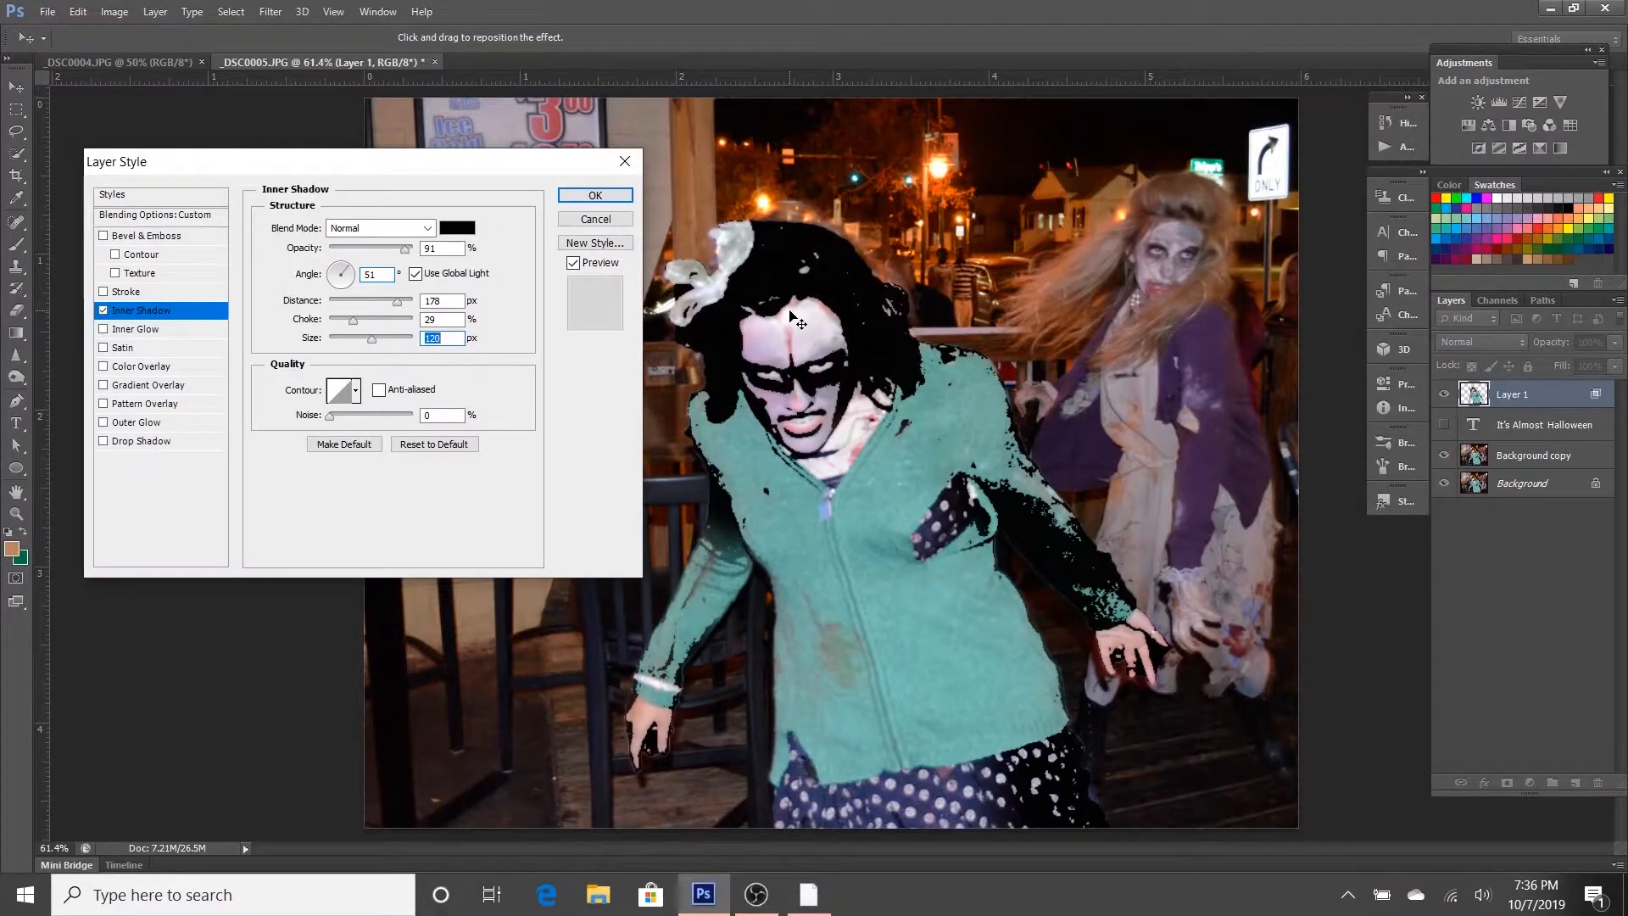
click(103, 310)
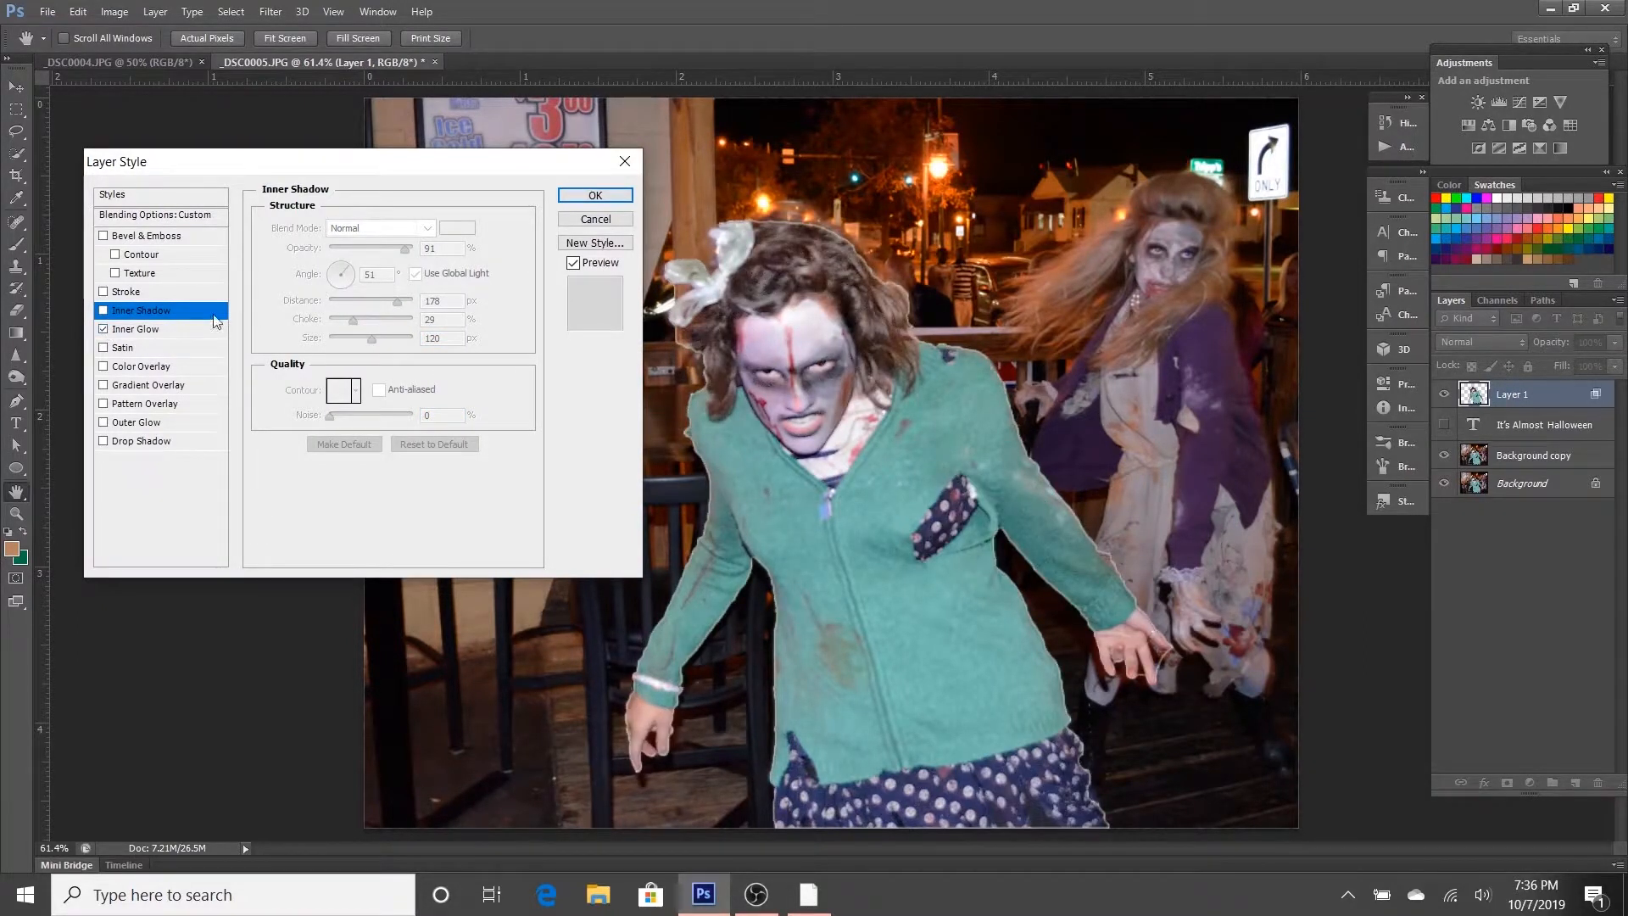
Step: Set Layer 1's Inner Glow to Normal blend mode and its glow colour to off-white fdfdf9
click(140, 329)
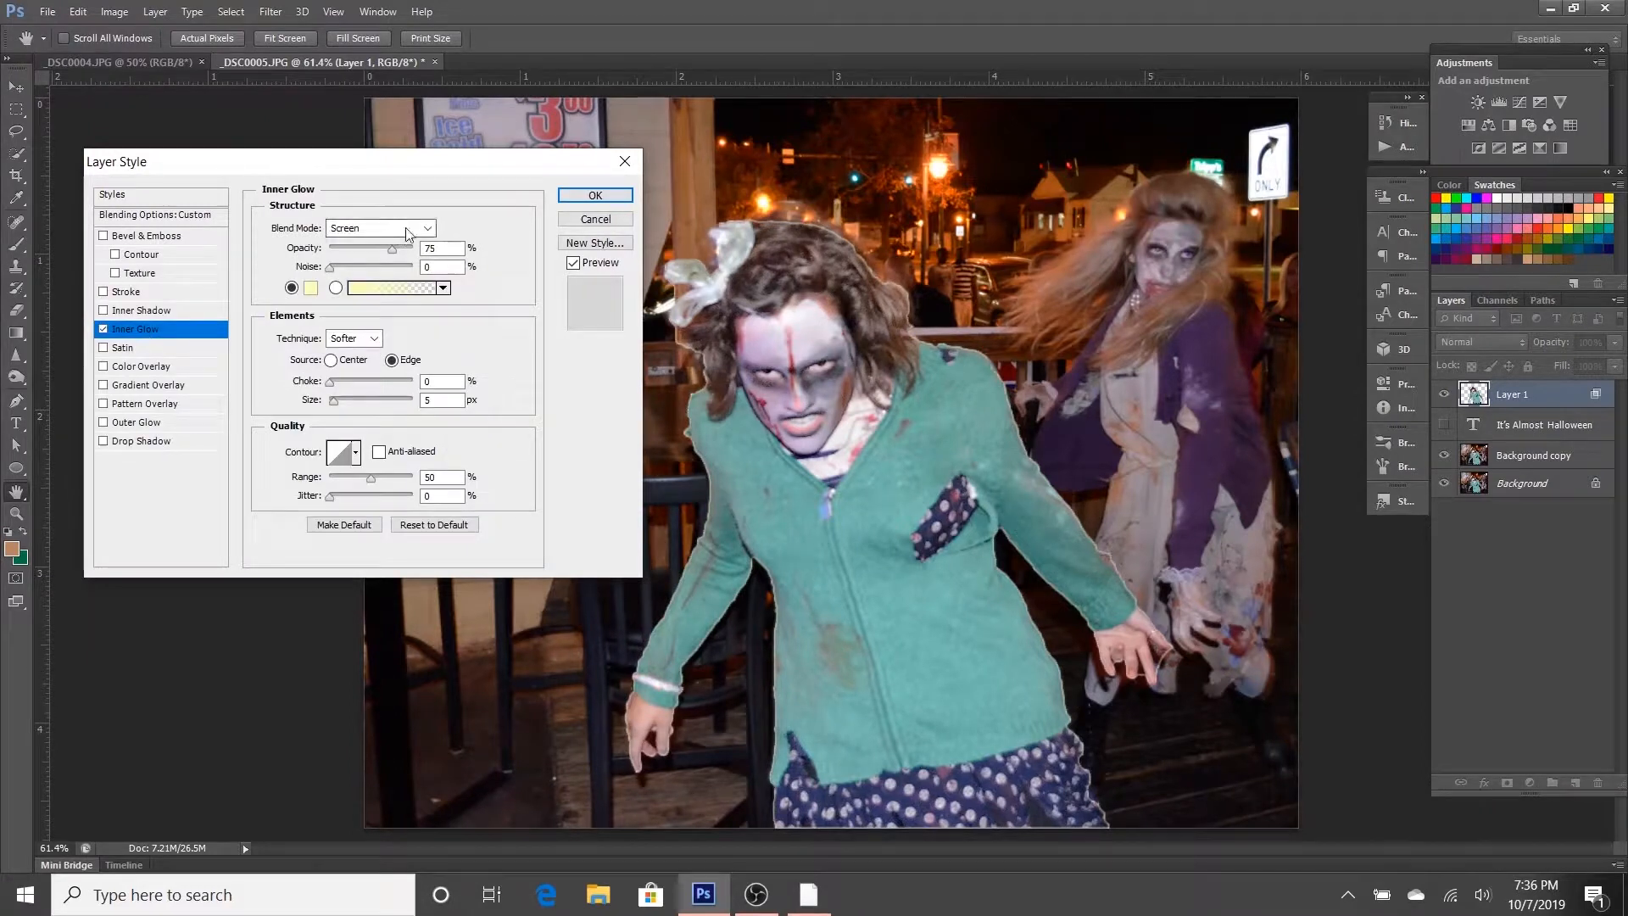
click(428, 229)
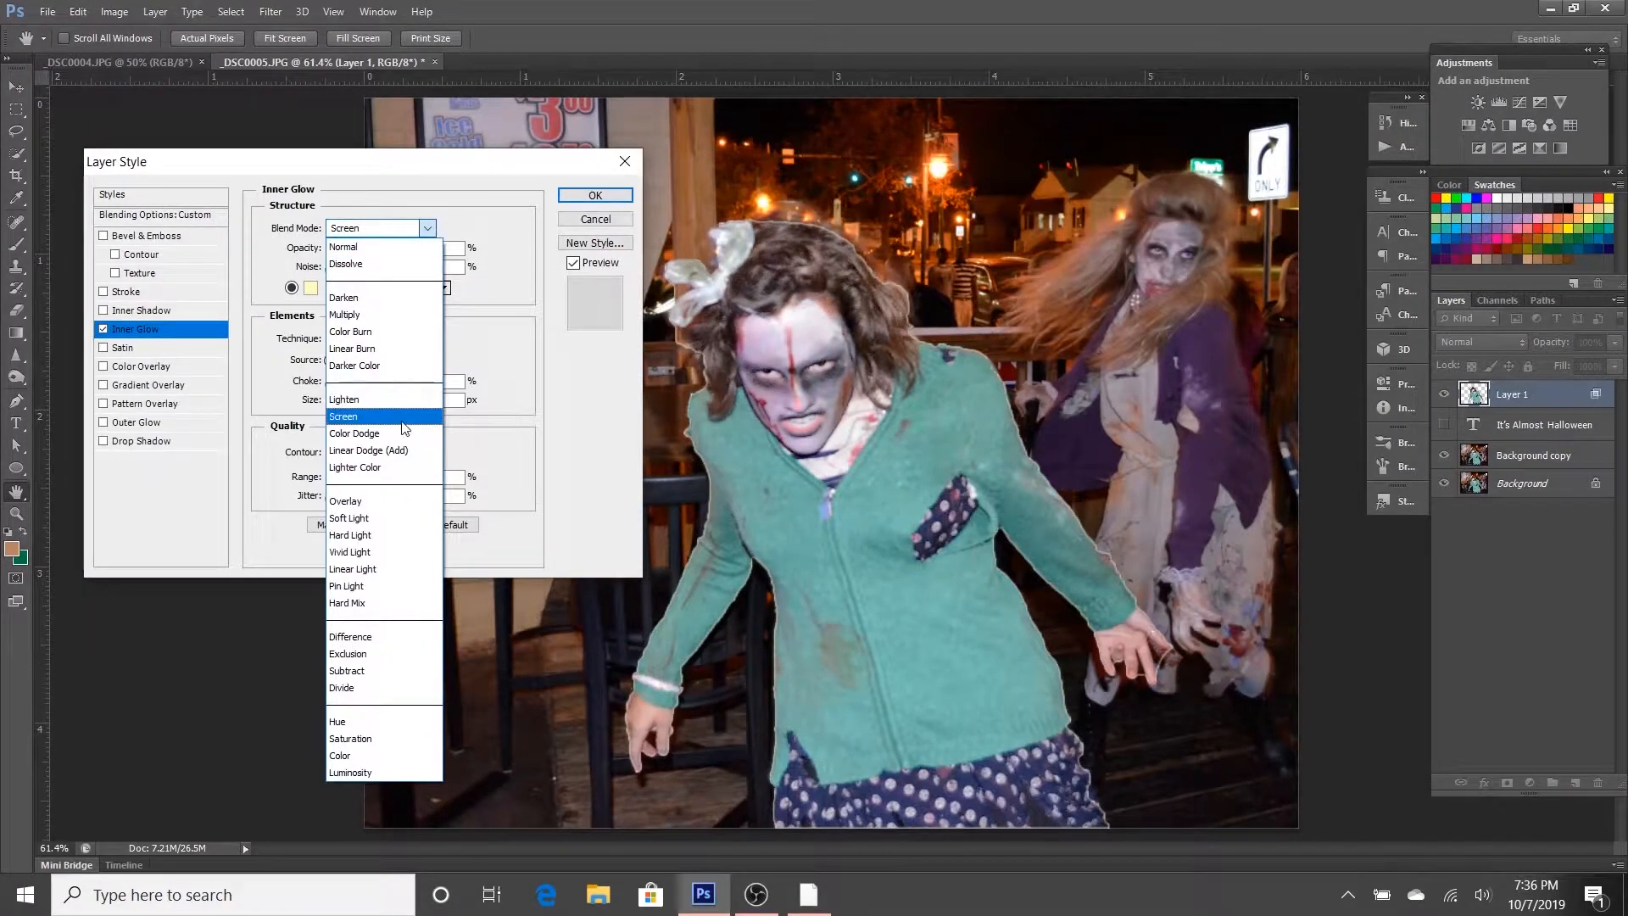
click(401, 248)
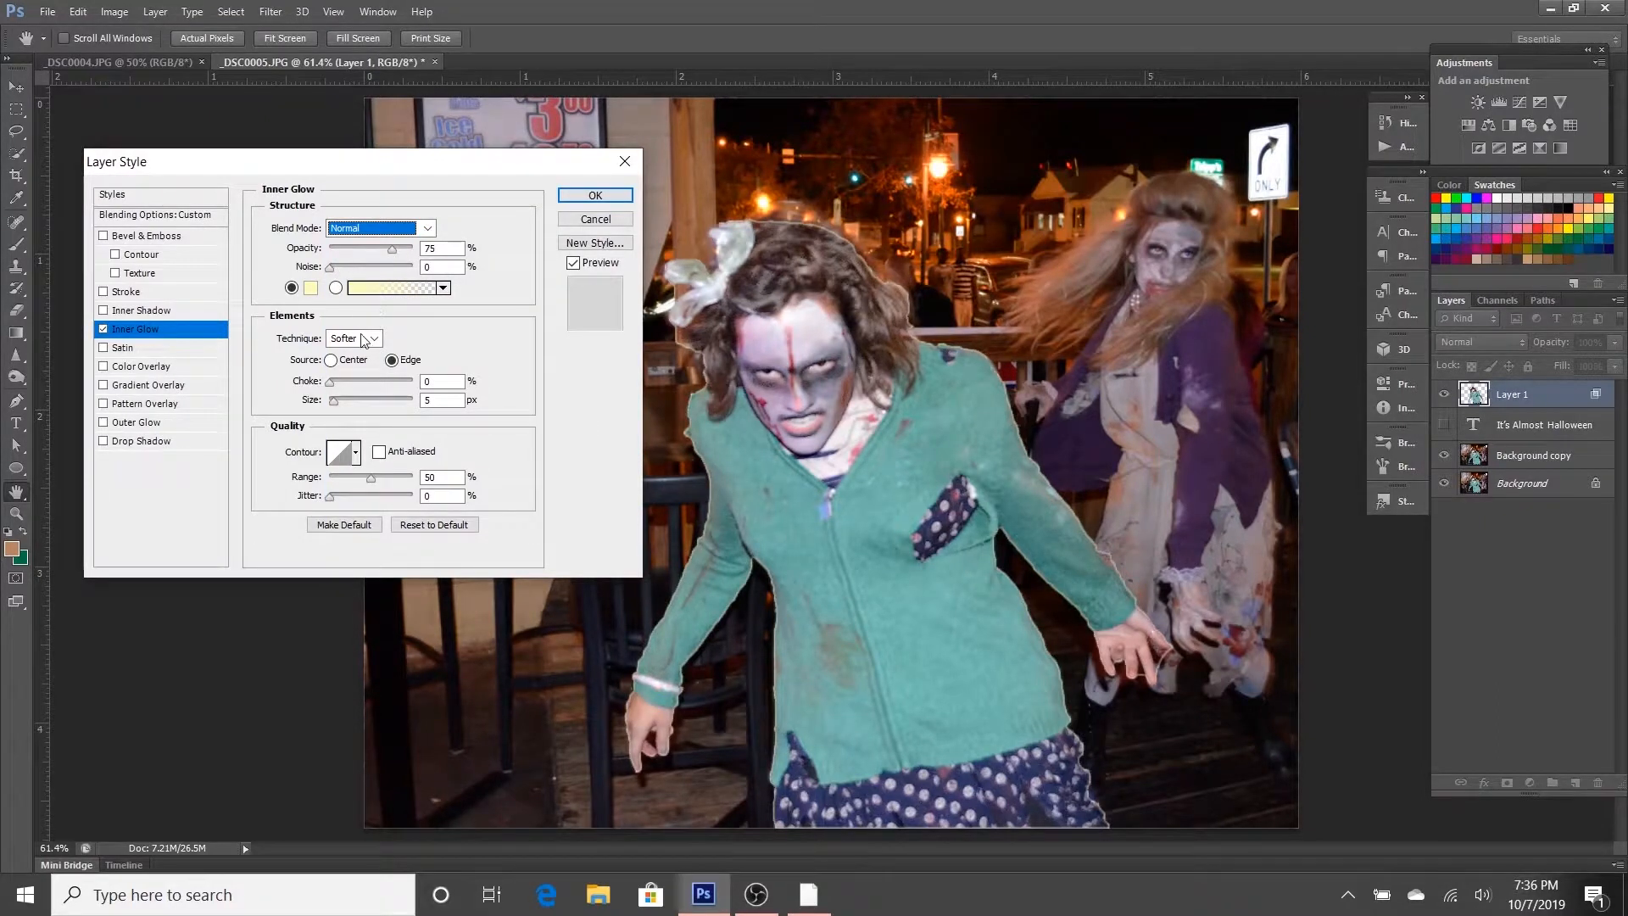
key(Tab)
click(311, 290)
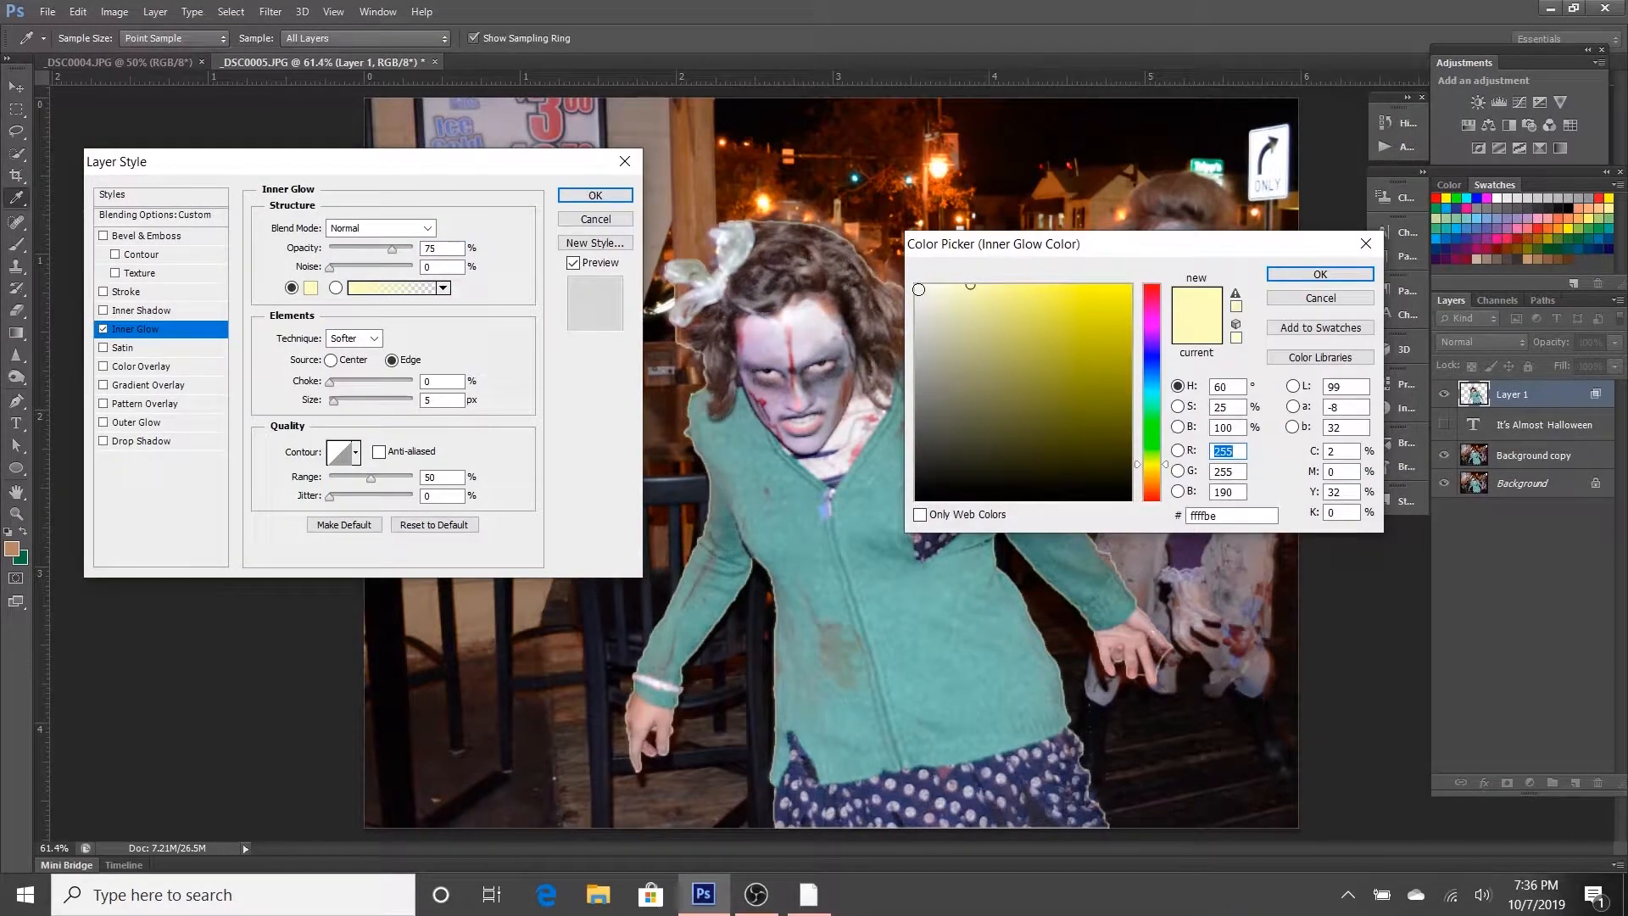
click(918, 287)
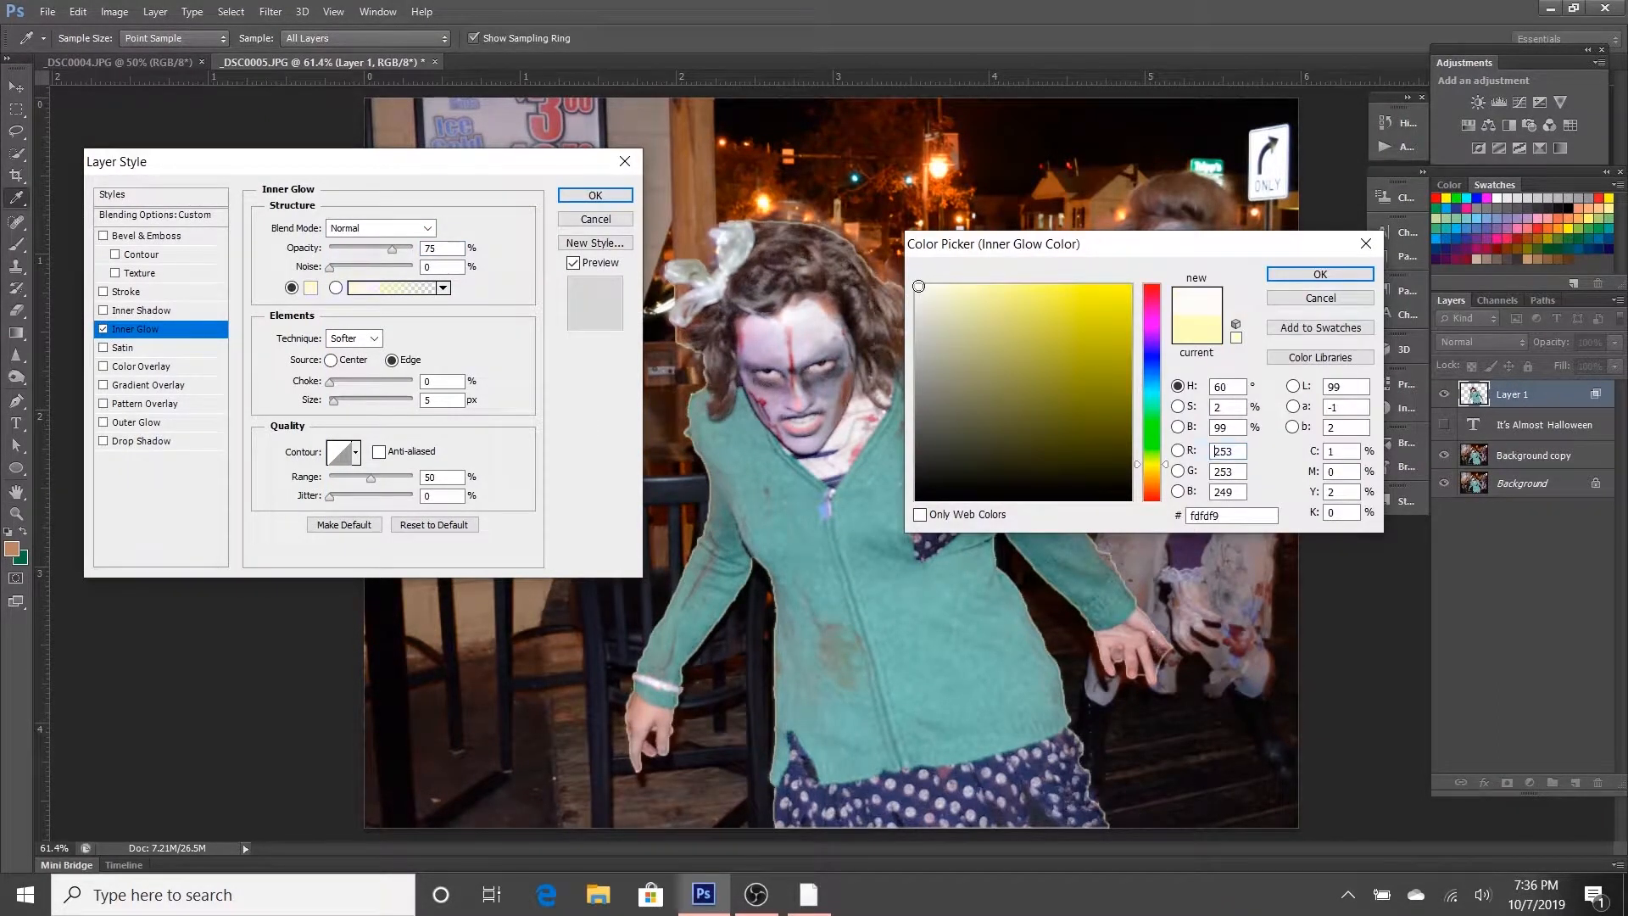
click(1328, 276)
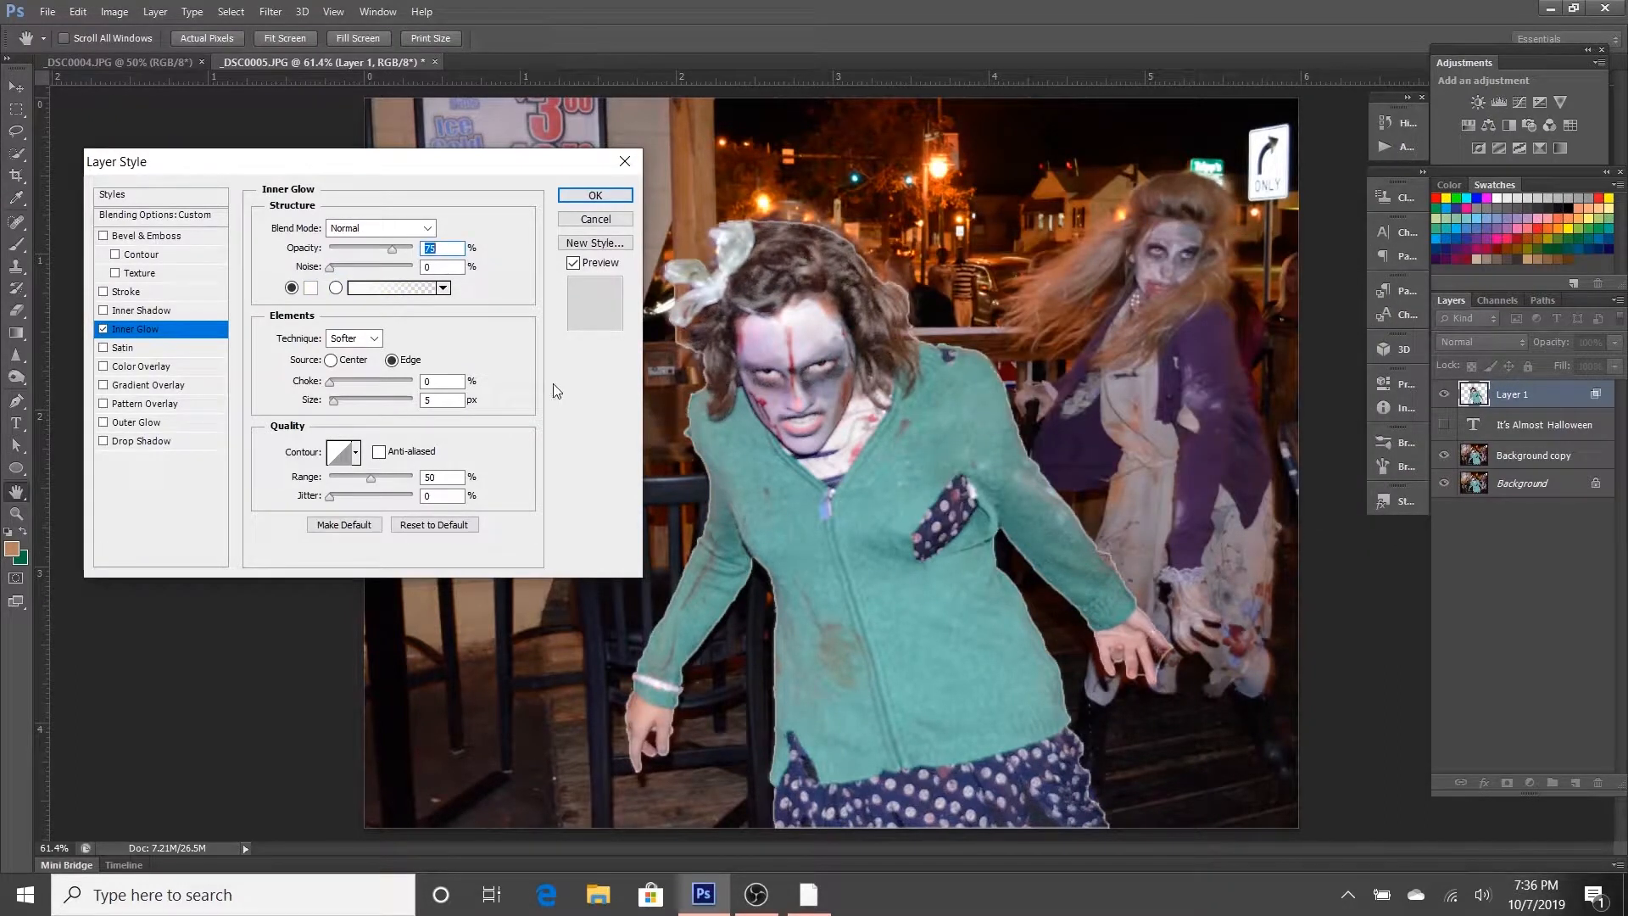
Step: Fill the inner glow with the tan-to-transparent gradient preset, set its noise to 10% and use the Precise technique
click(442, 288)
click(344, 326)
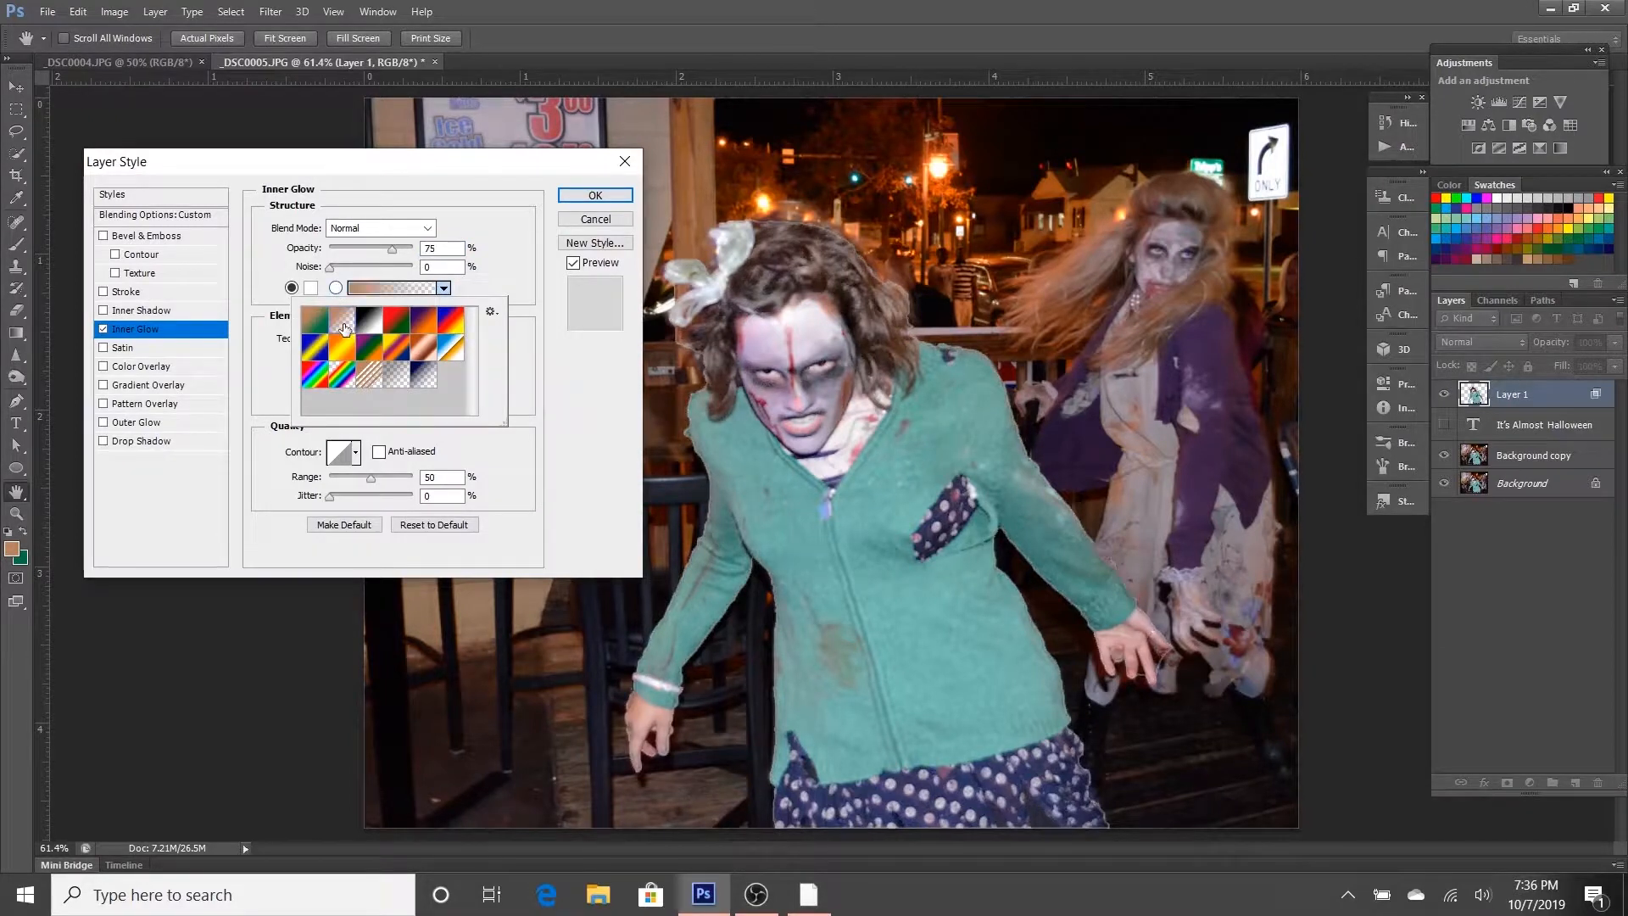
click(518, 272)
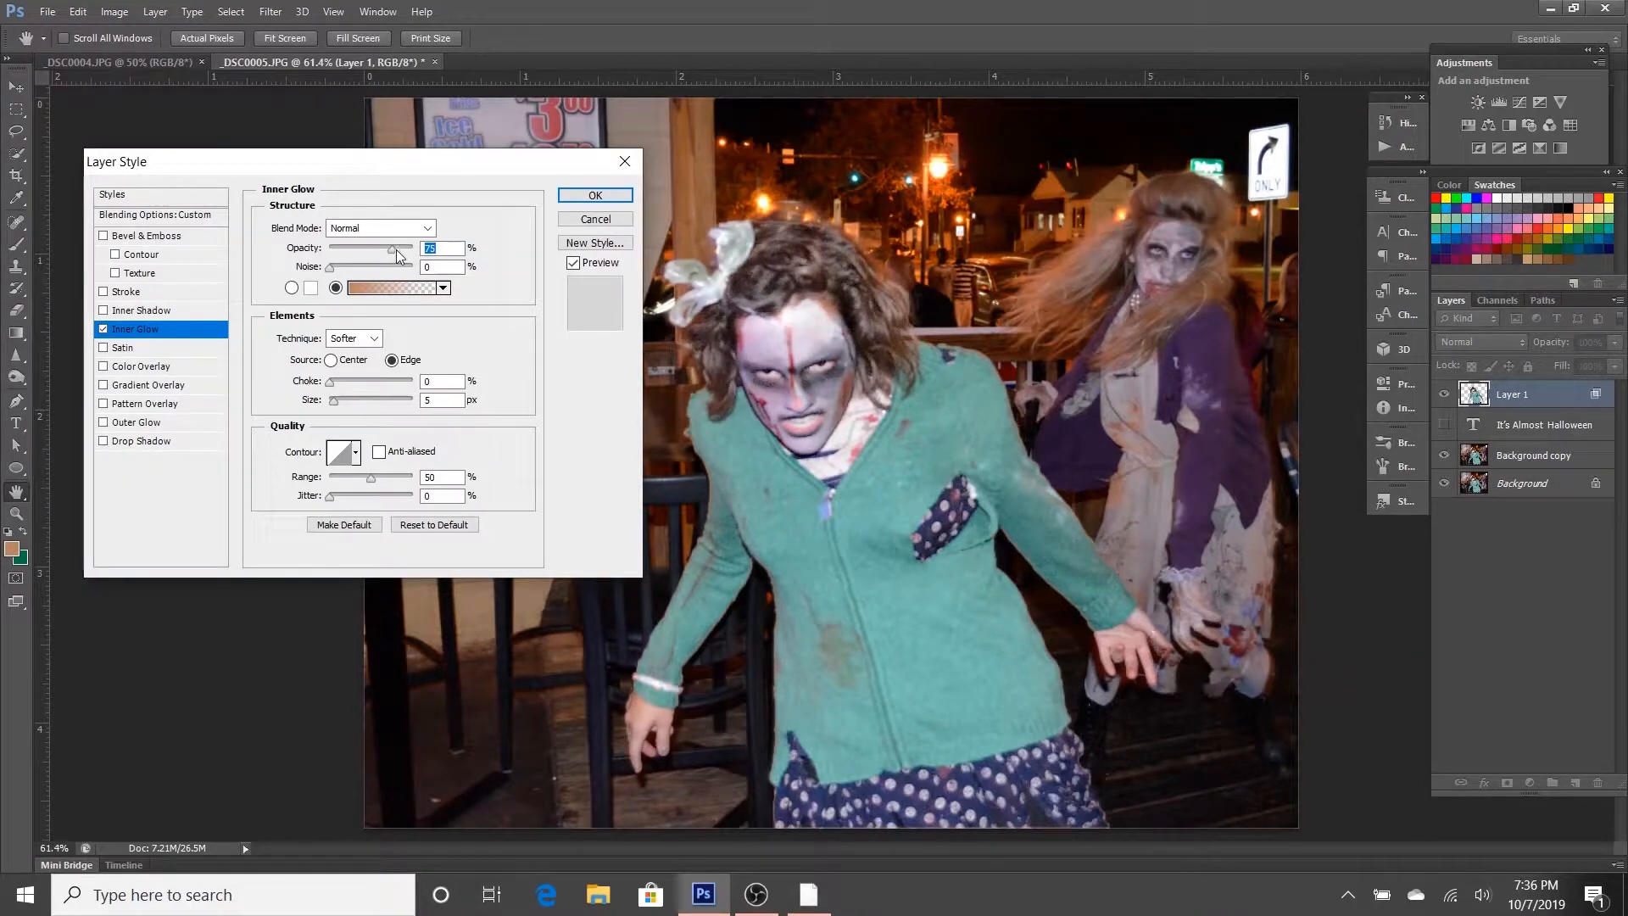
click(338, 268)
click(386, 344)
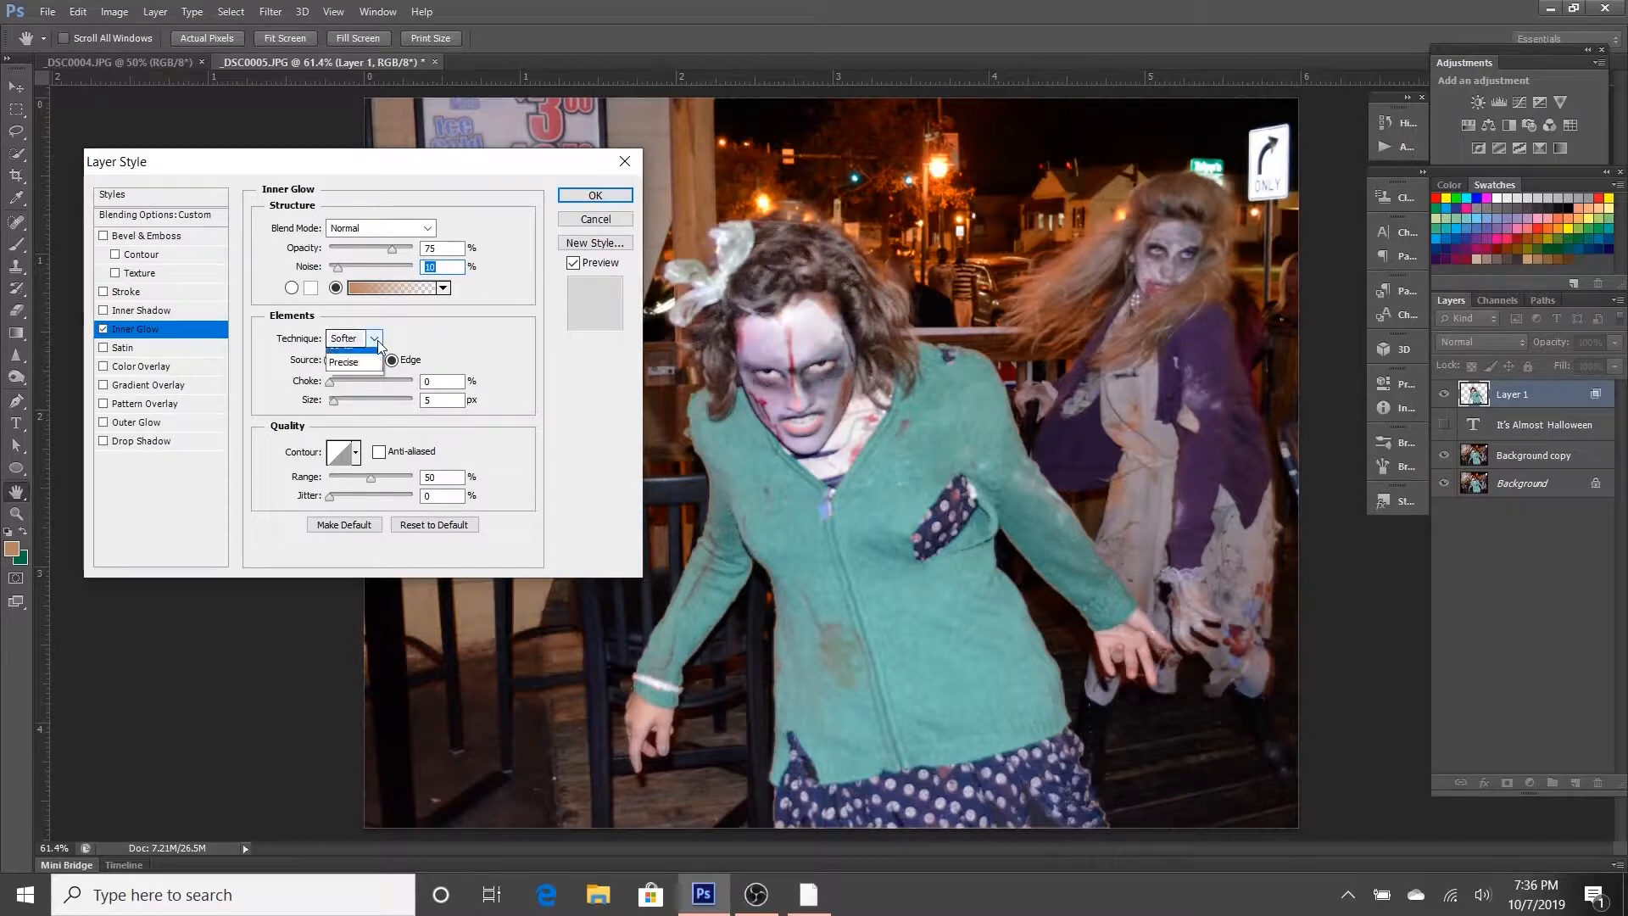
click(364, 368)
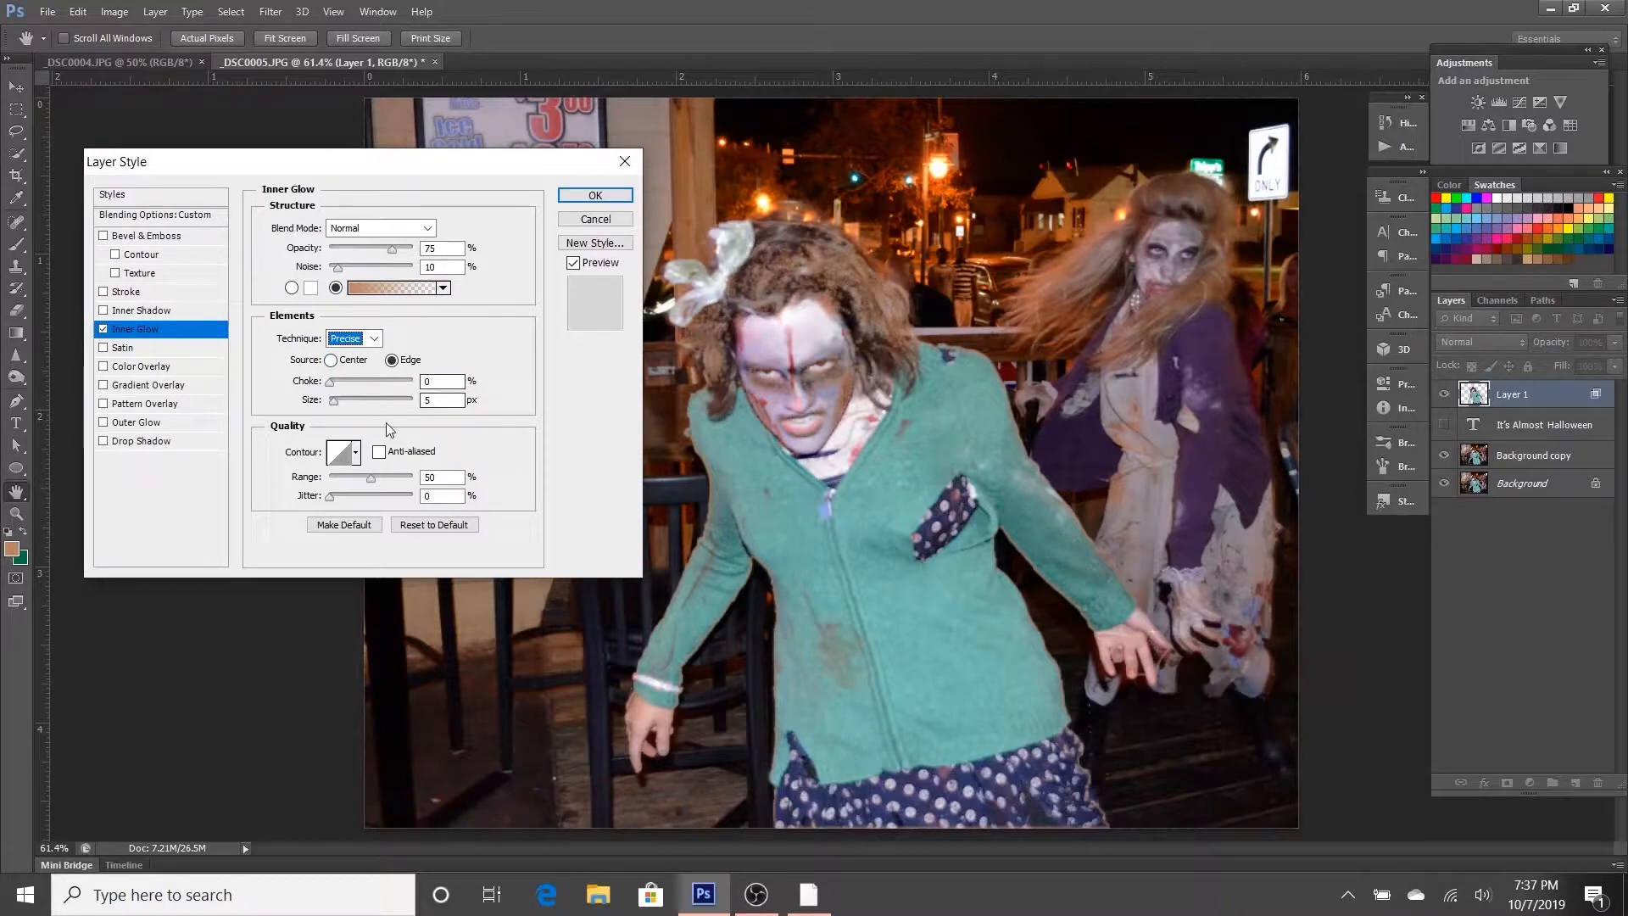
Step: Set the inner glow's choke to 12%, size to 114 px and source to Center, and turn off Inner Glow after previewing it
mouse_move(338, 400)
mouse_down()
mouse_move(370, 402)
mouse_move(340, 383)
mouse_up()
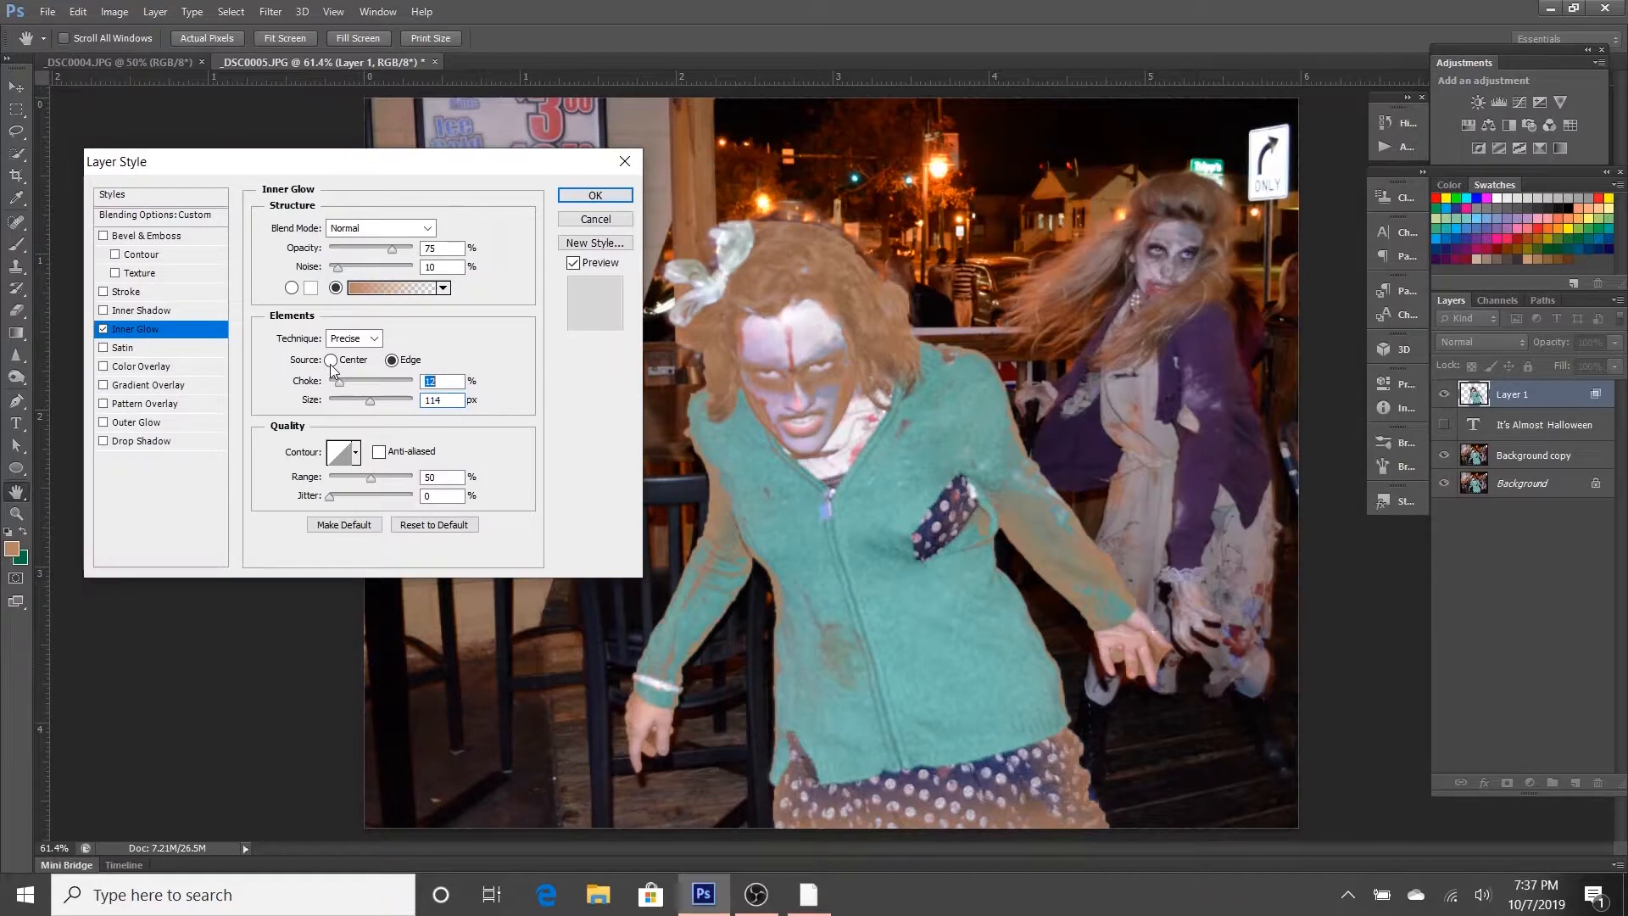
click(330, 360)
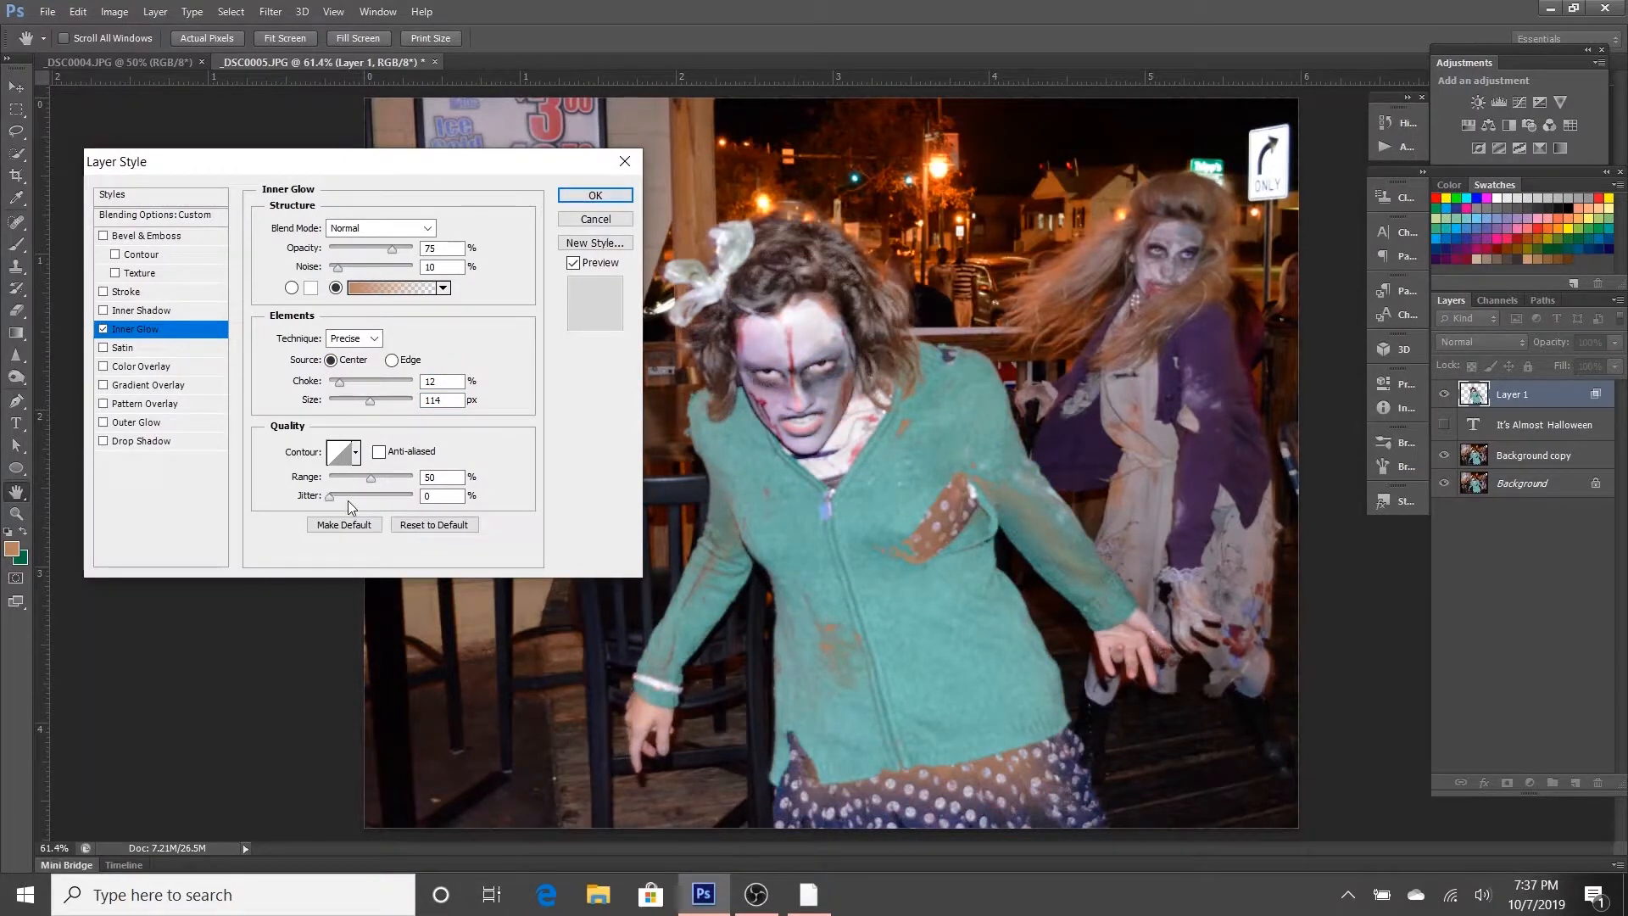
click(103, 329)
Step: Preview Satin on the figure with a 38 px distance and 166 px size, and turn Satin off again
click(104, 349)
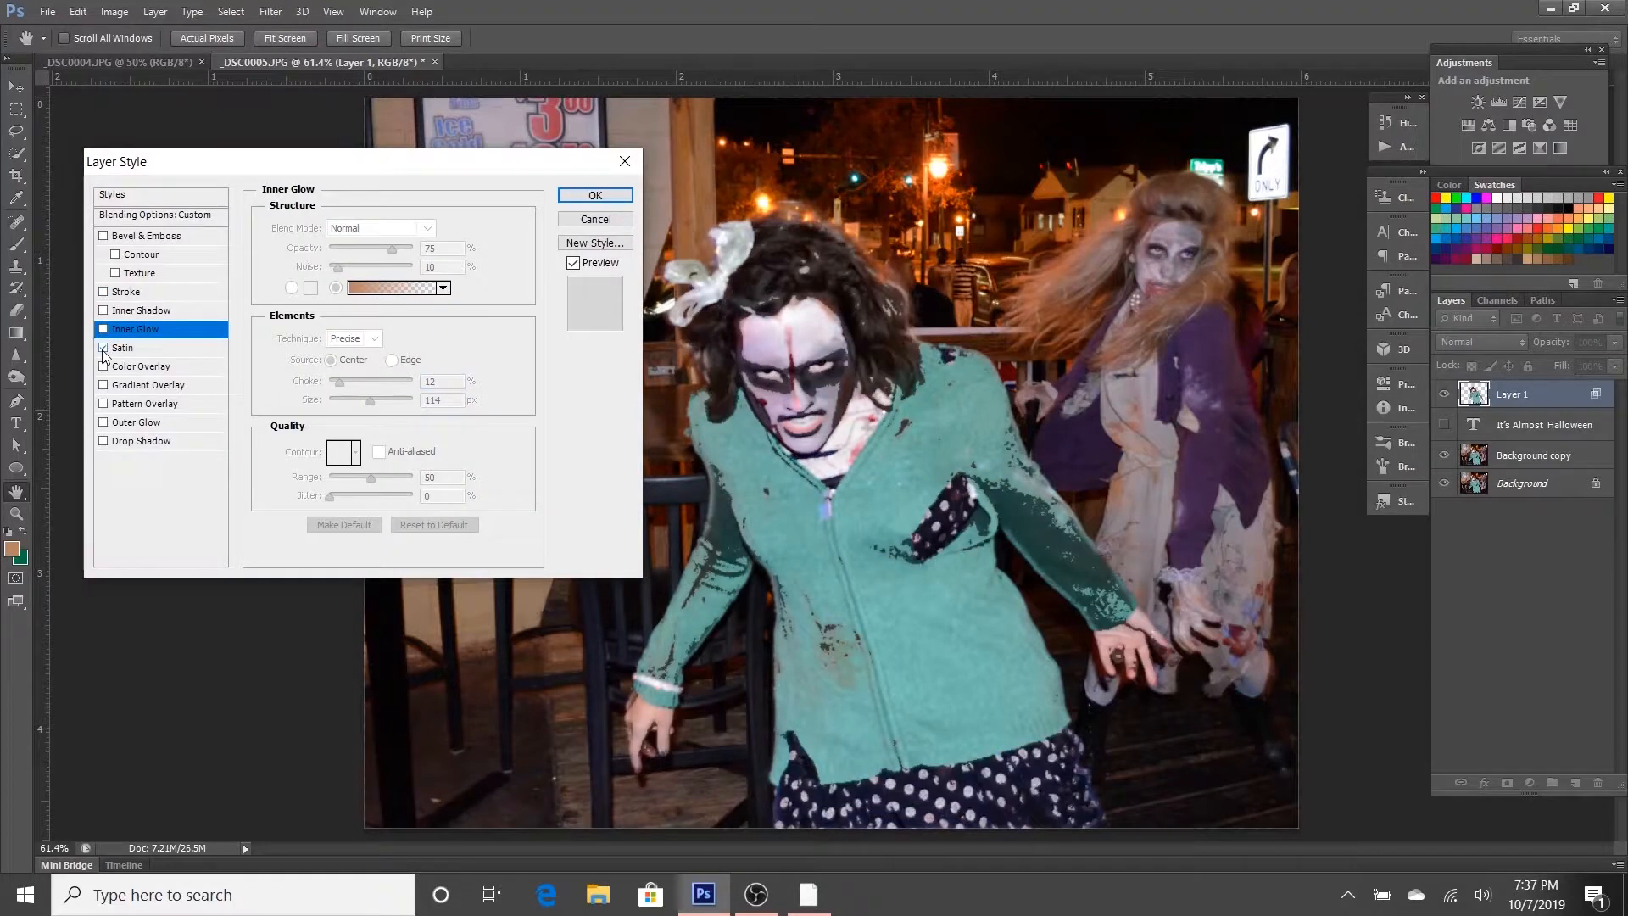
click(121, 349)
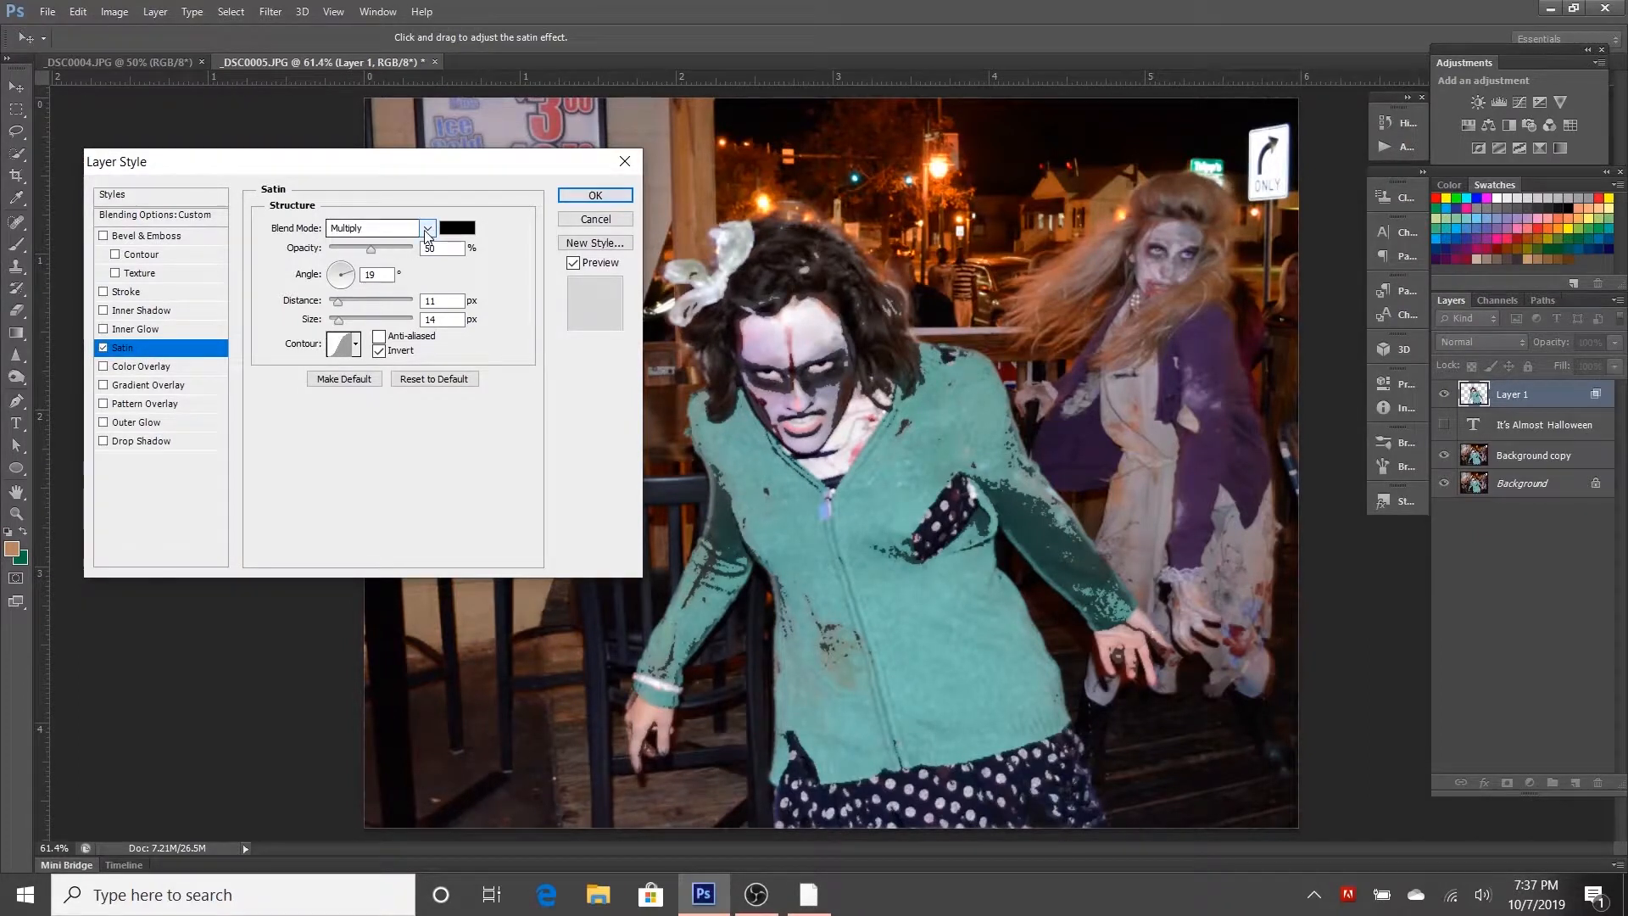
drag(337, 302, 359, 304)
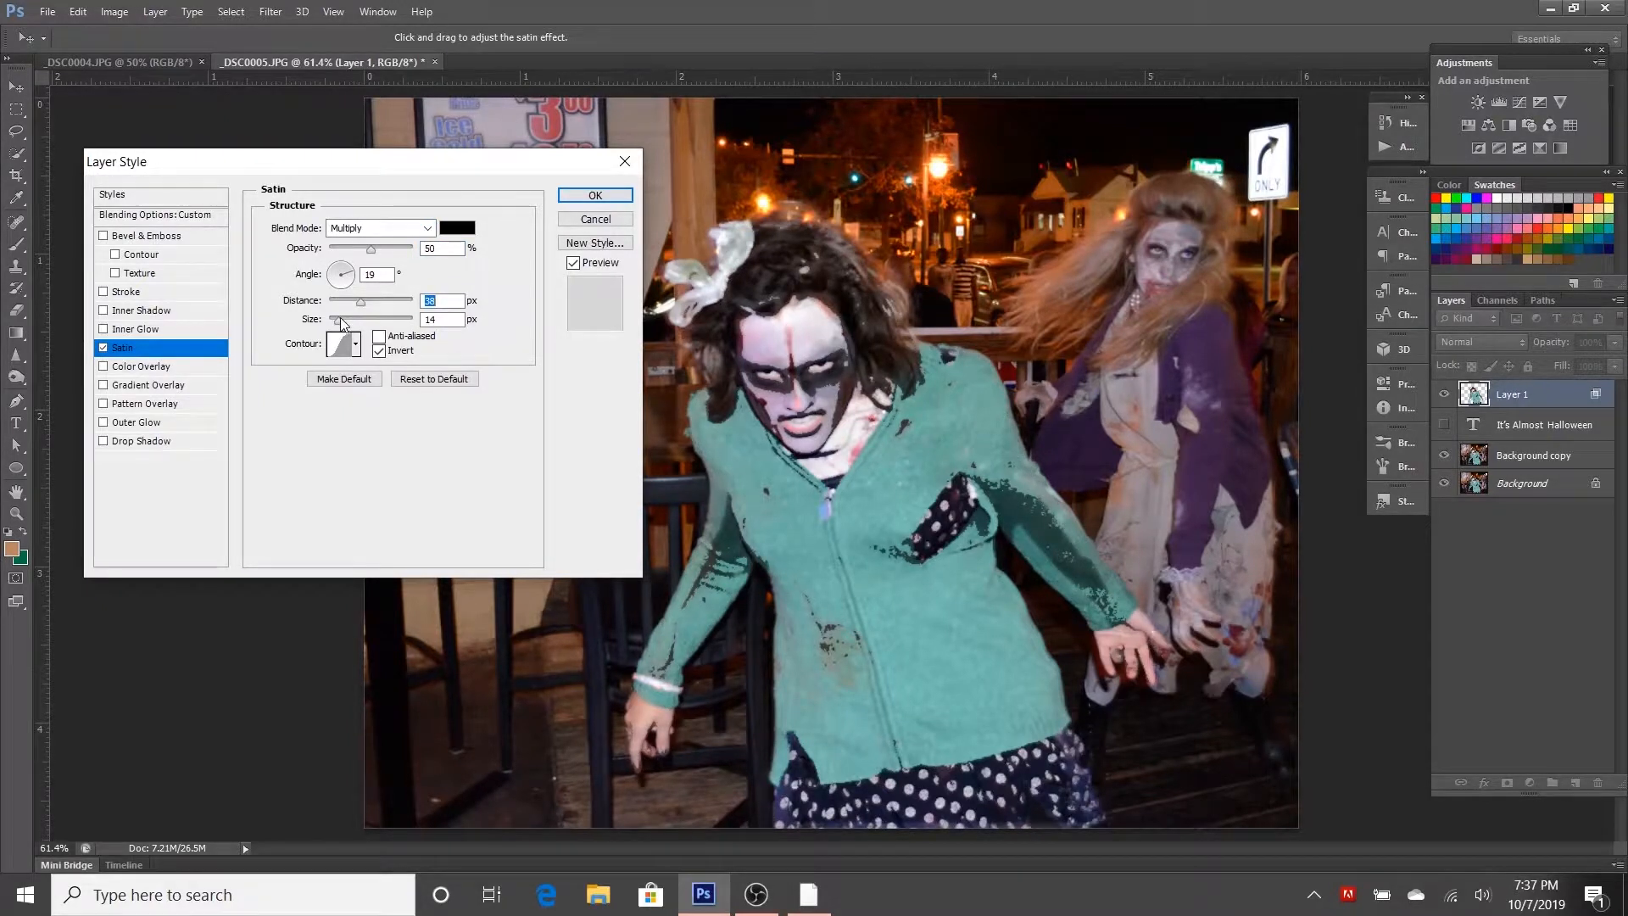
drag(339, 318, 385, 320)
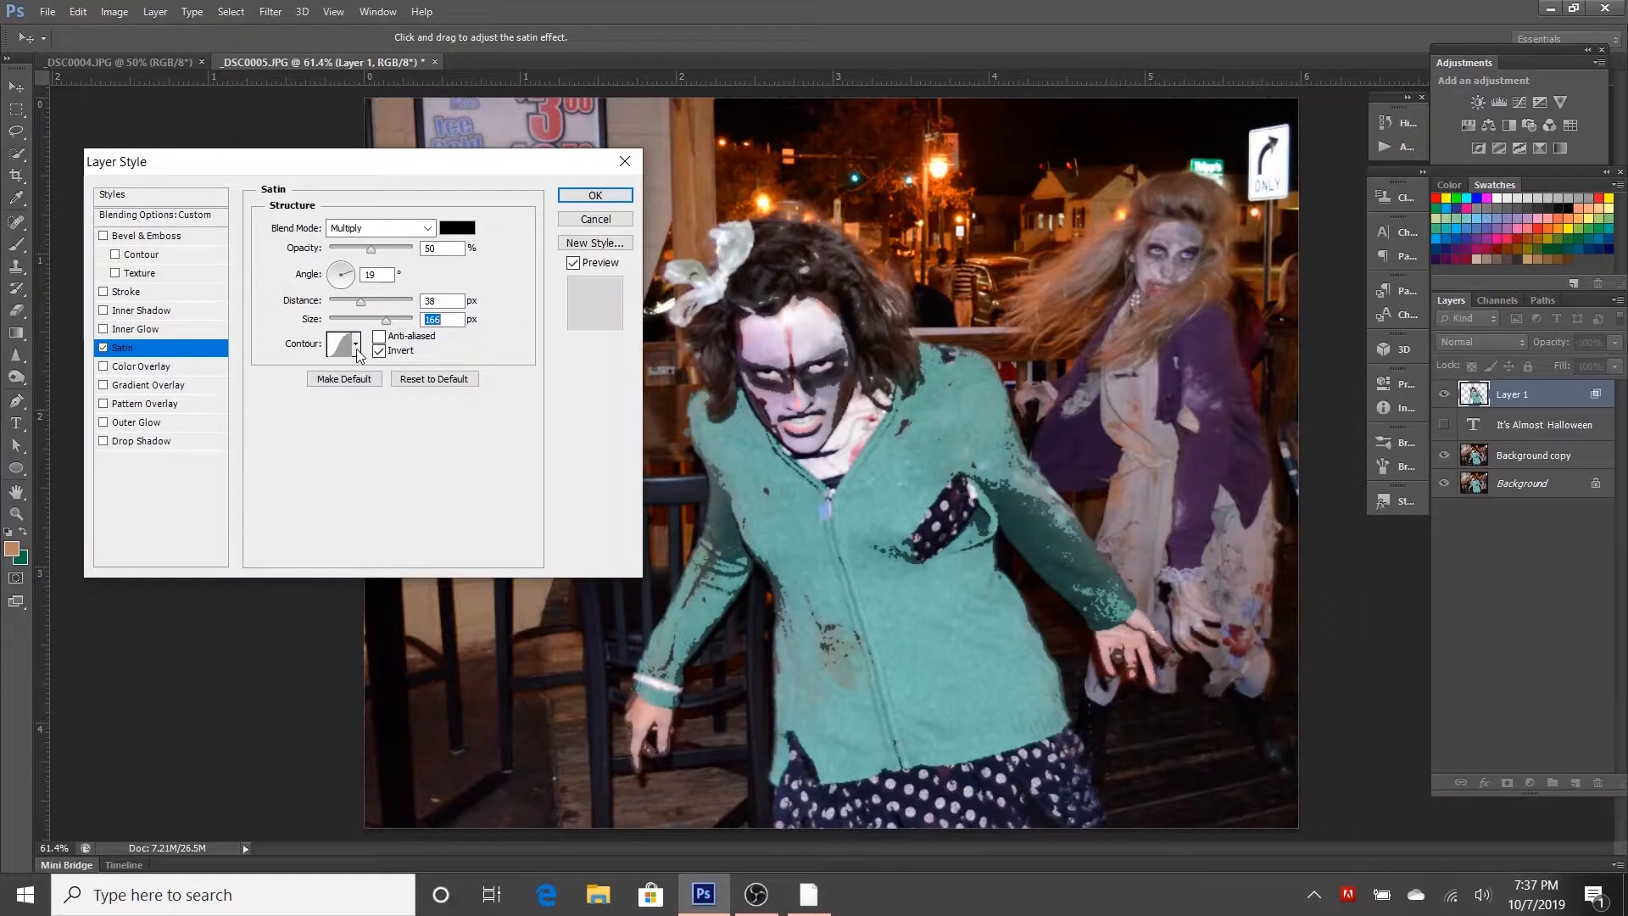
click(104, 348)
Step: Turn on Color Overlay for Layer 1, keeping Normal blend mode, and change the overlay colour to muted brown 836a6a
click(104, 366)
click(128, 368)
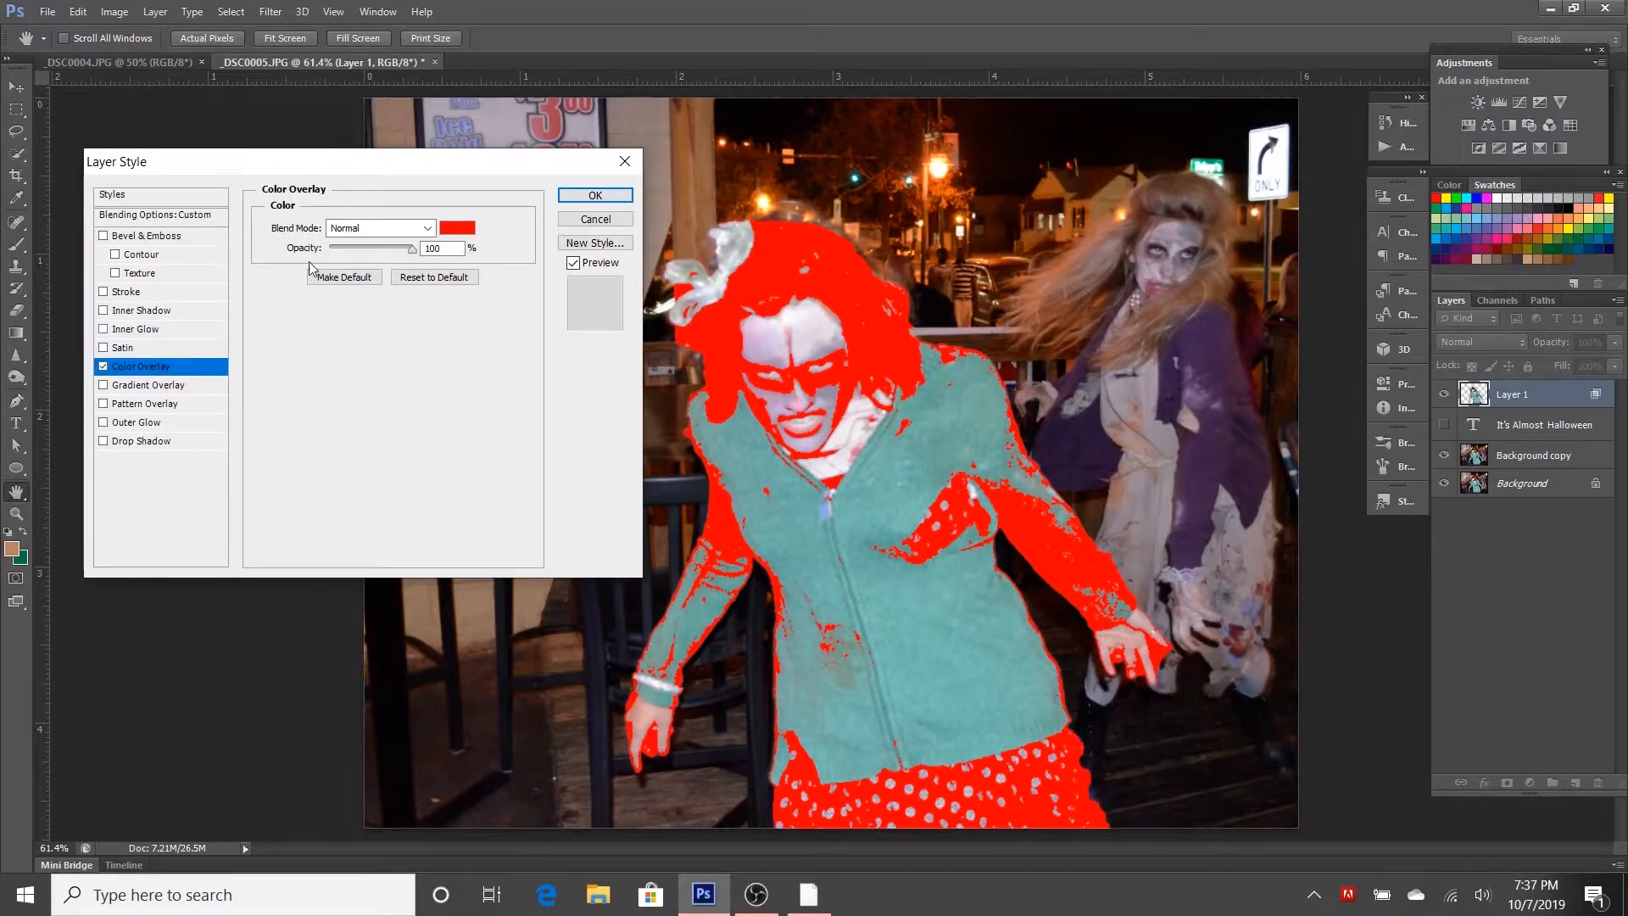
click(434, 228)
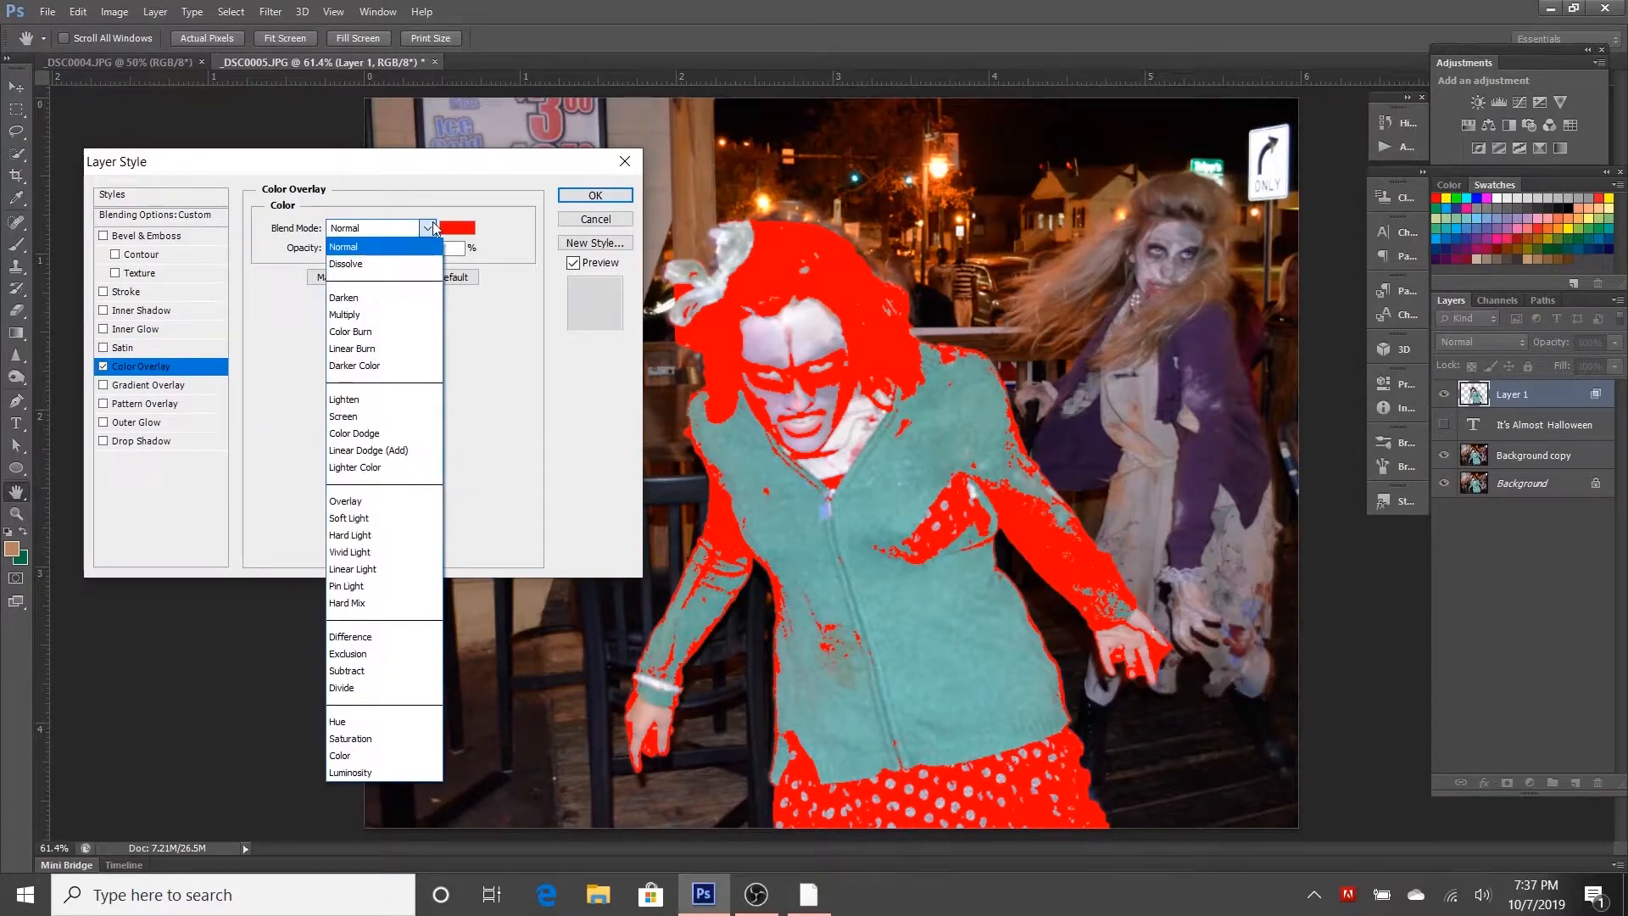
click(404, 253)
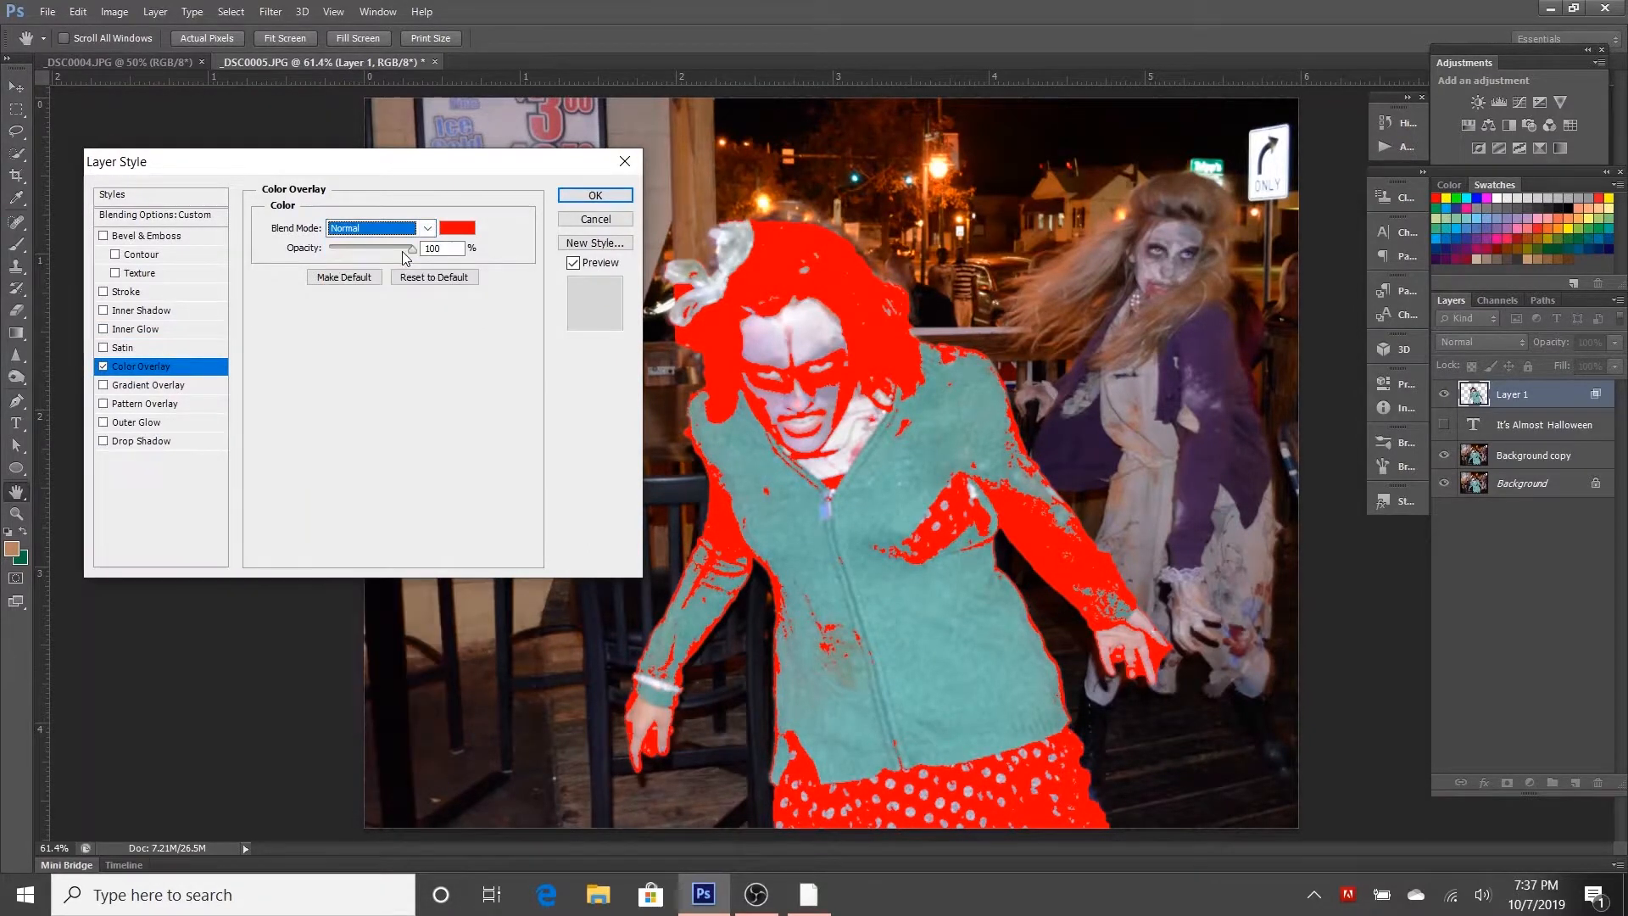
click(446, 243)
click(456, 227)
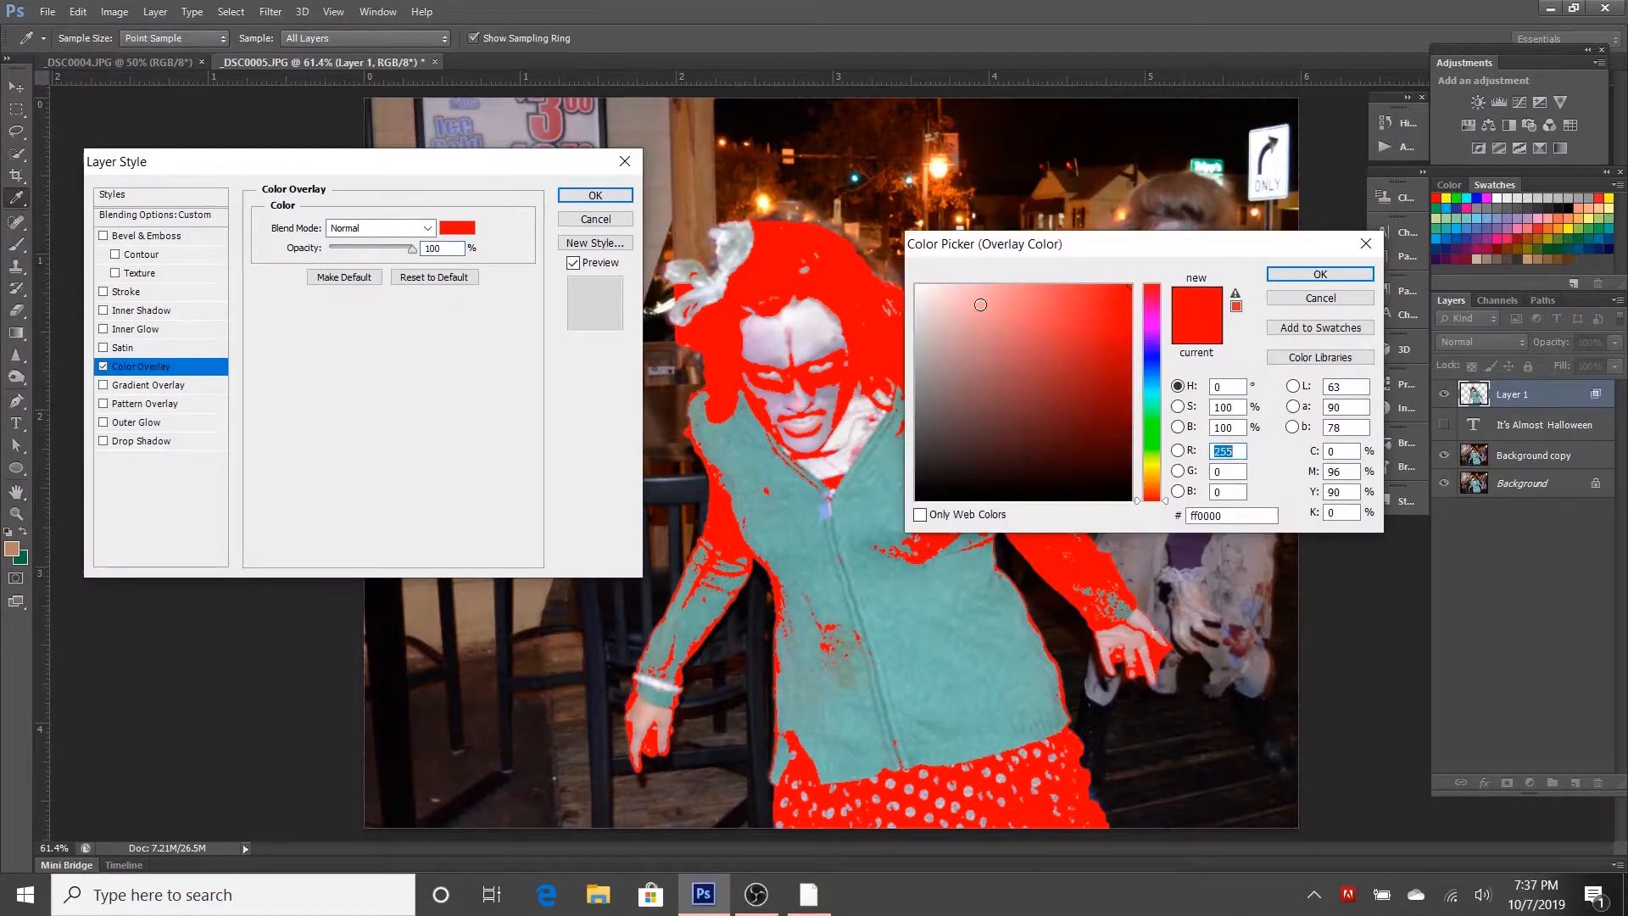
click(956, 390)
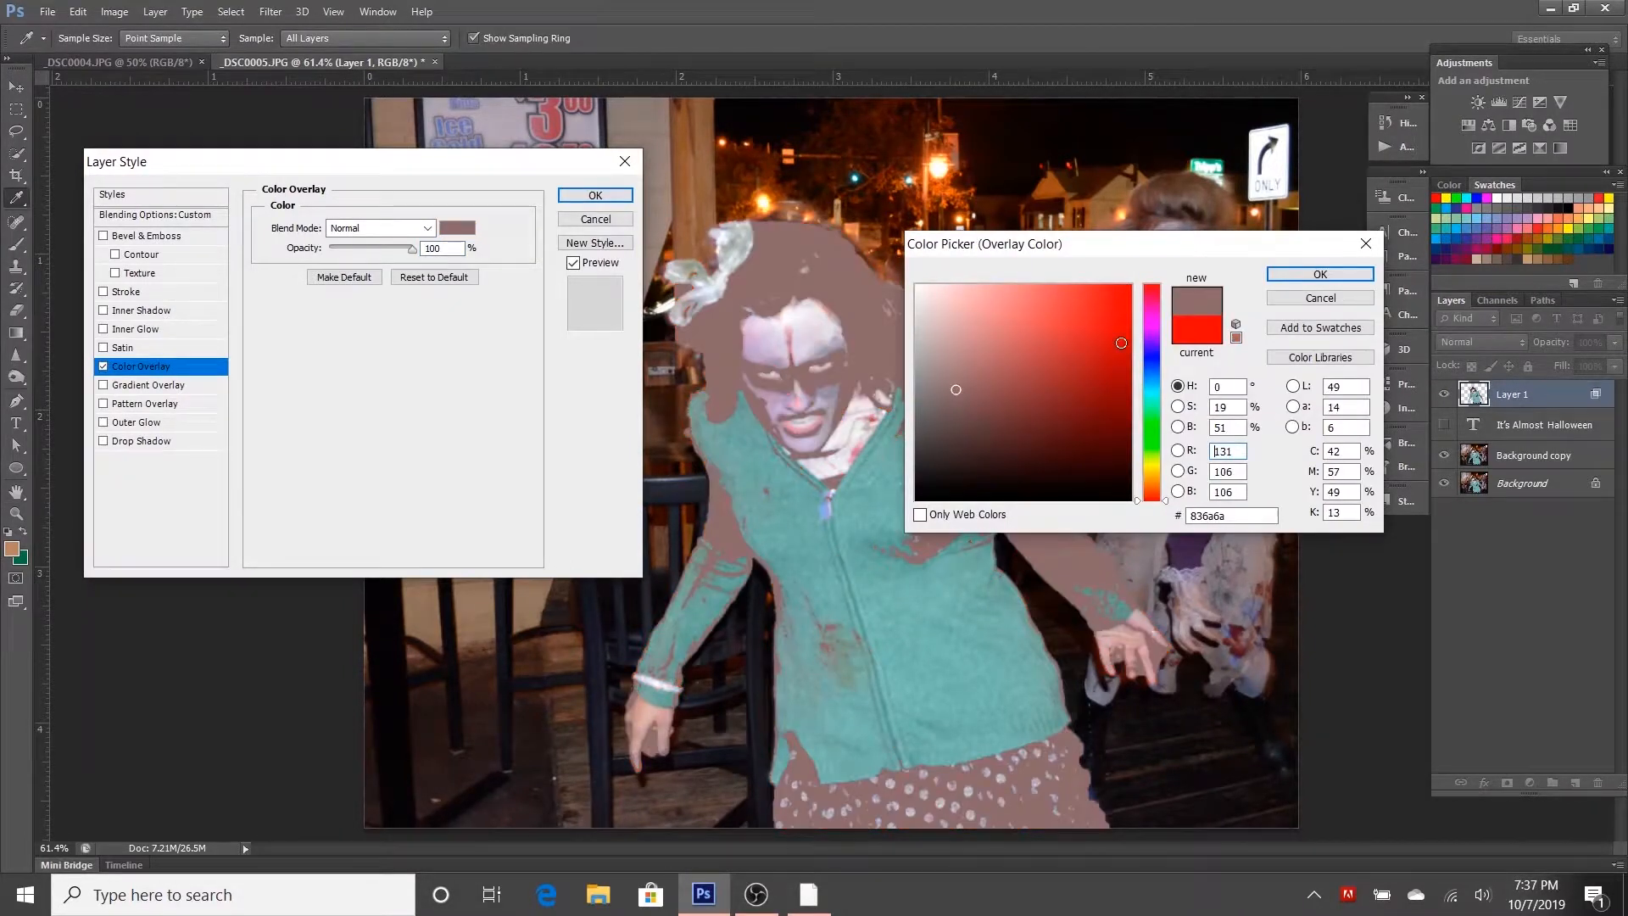
click(1320, 274)
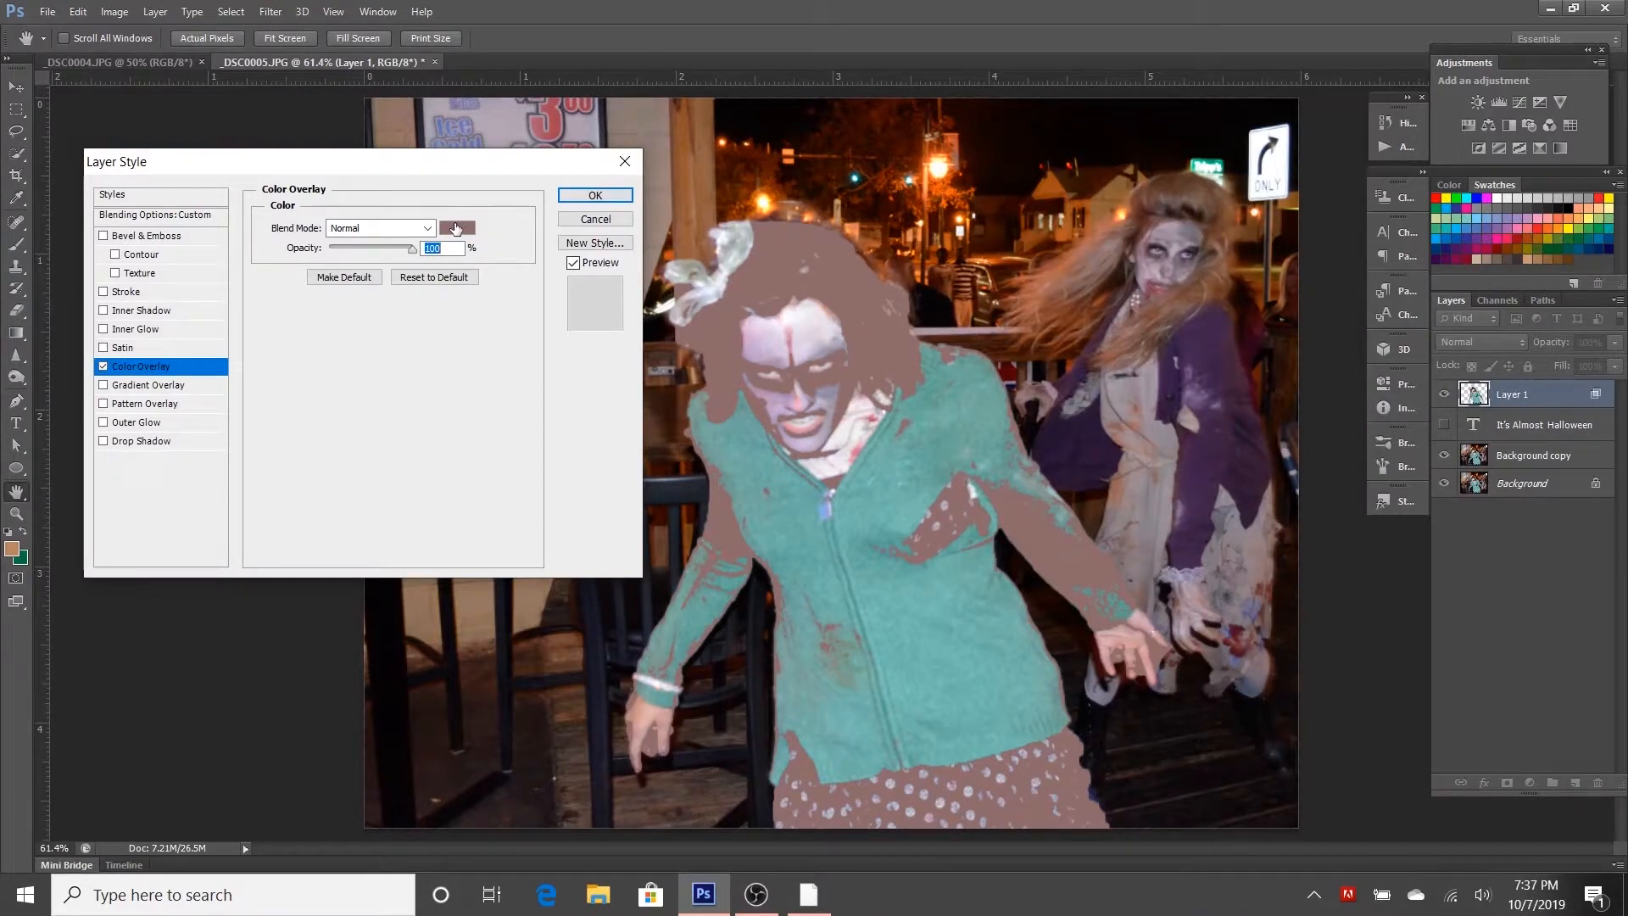
Step: Try several overlay opacities, settle on 40%, and turn off Color Overlay after previewing it
click(370, 248)
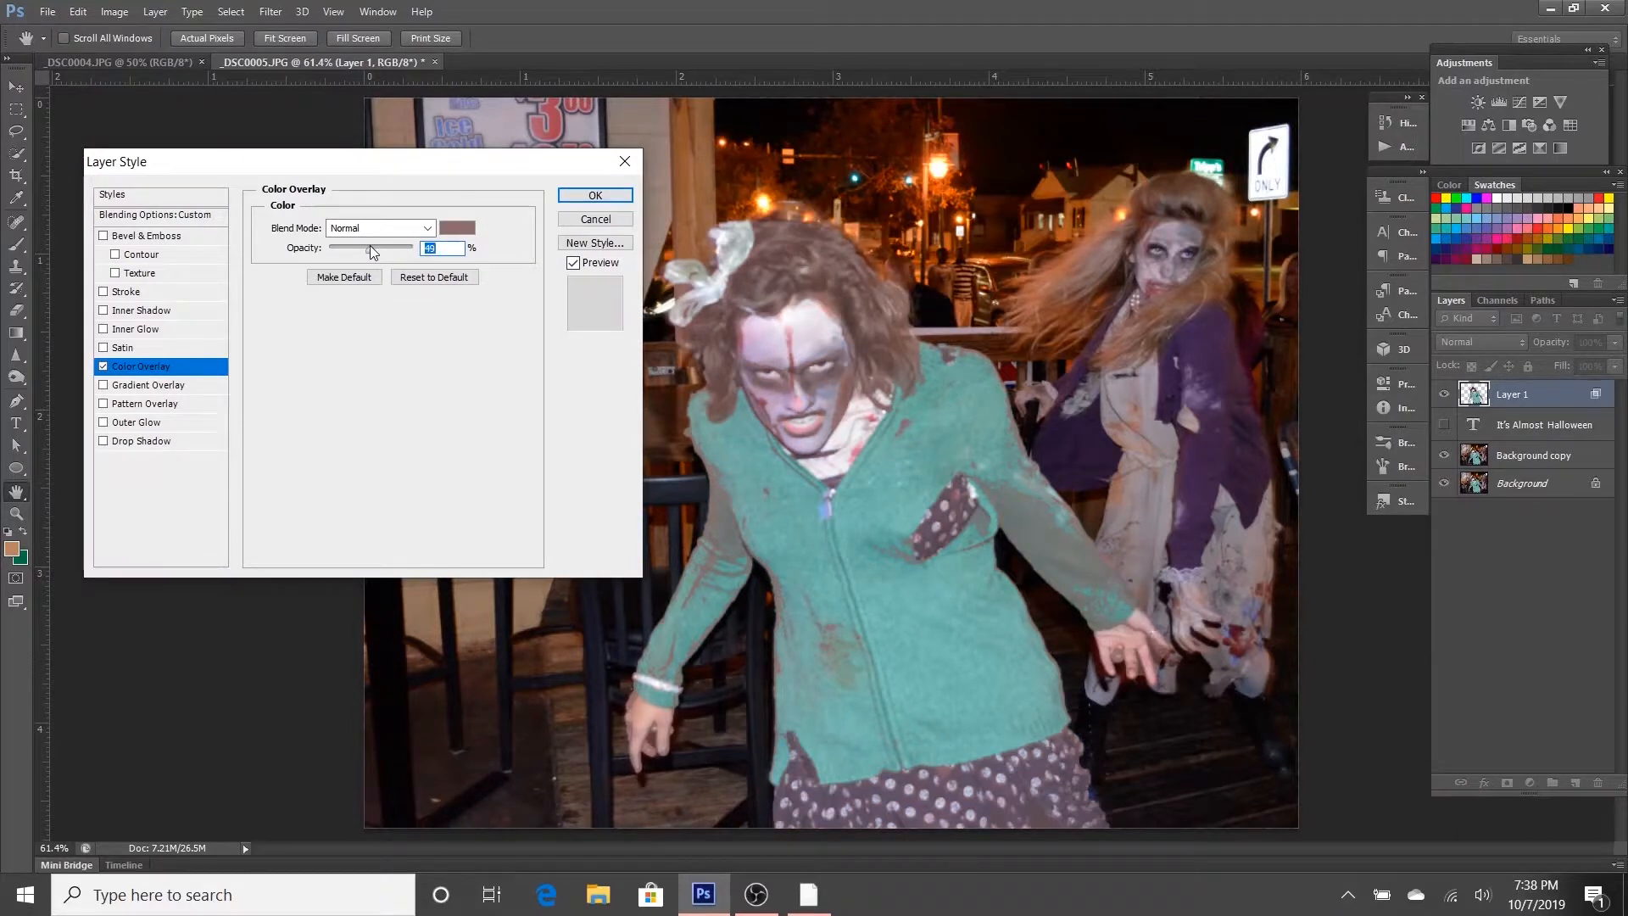
click(383, 247)
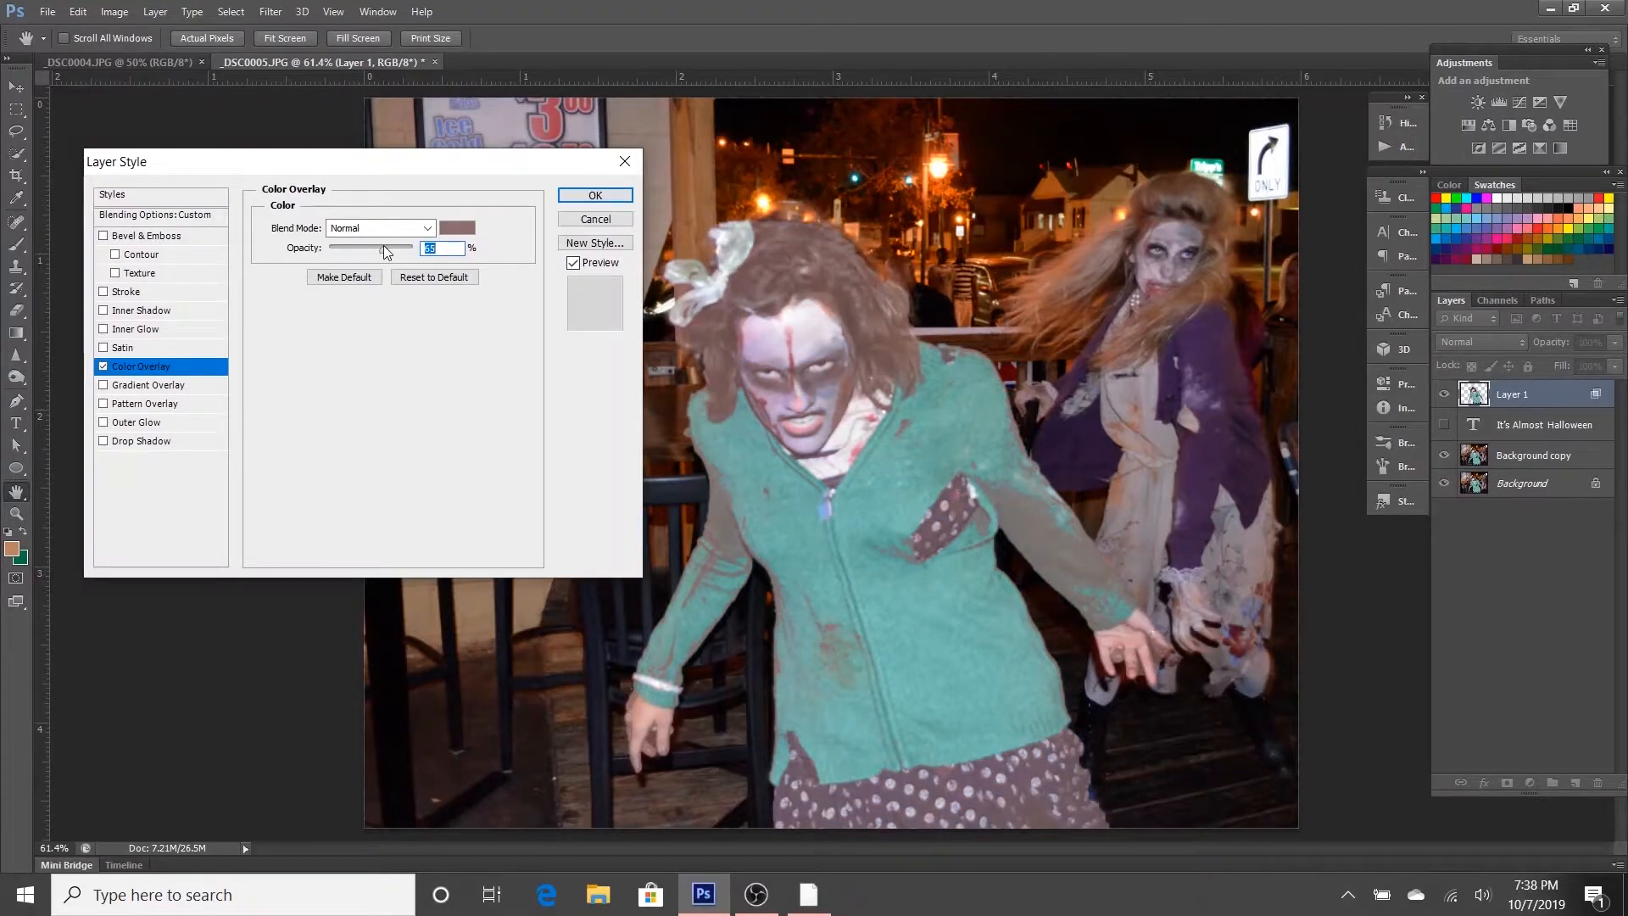
click(363, 247)
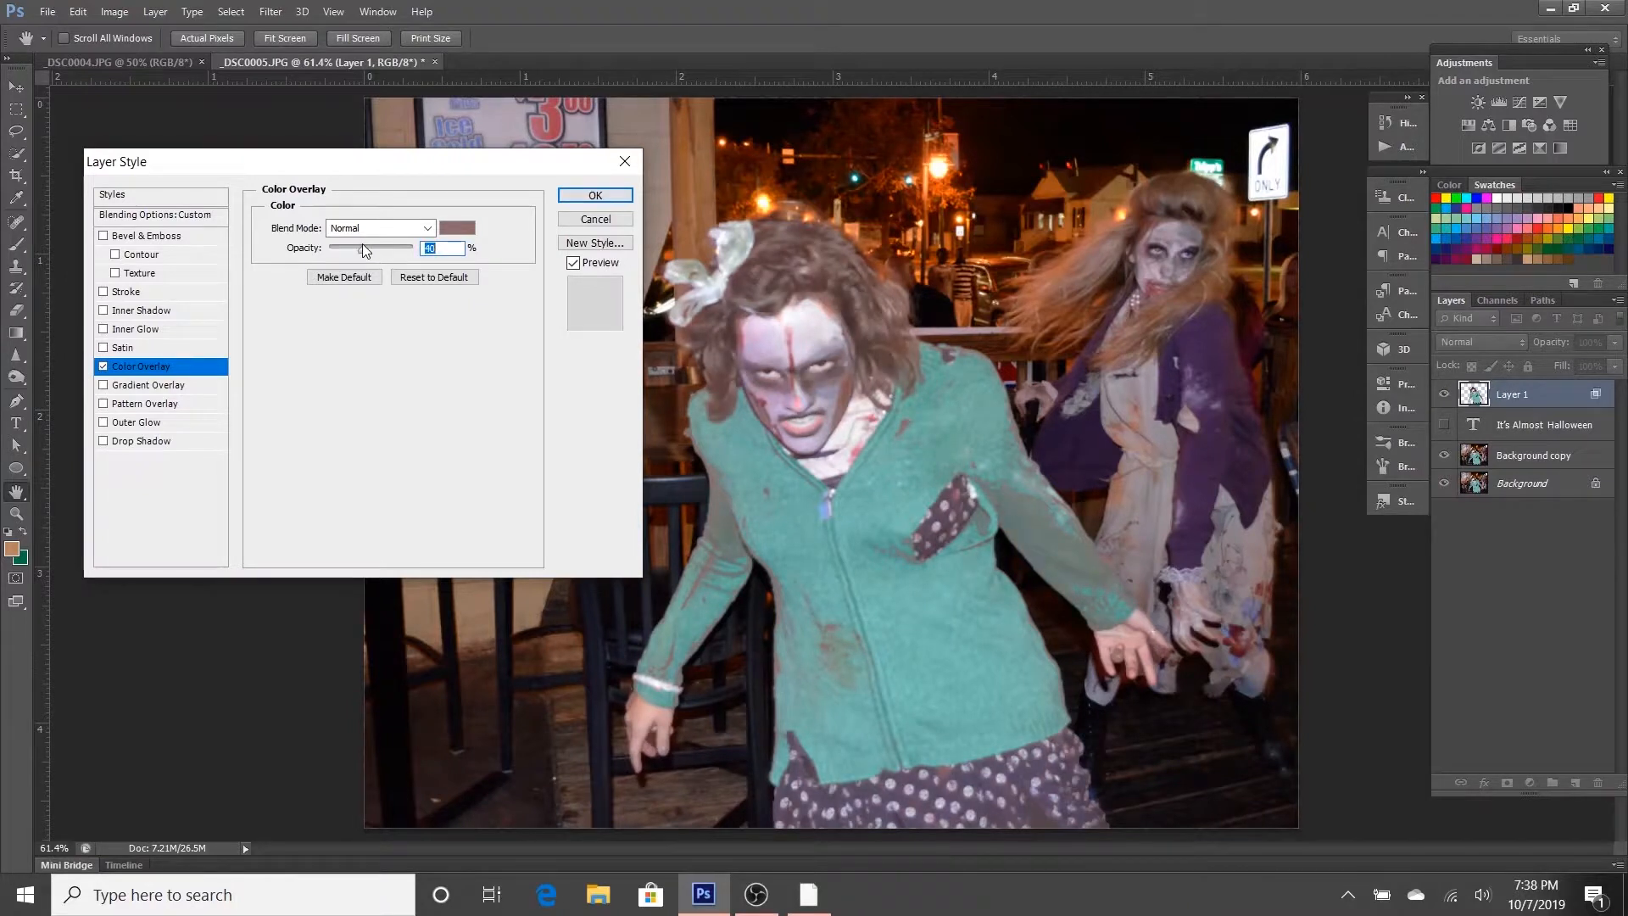
click(103, 366)
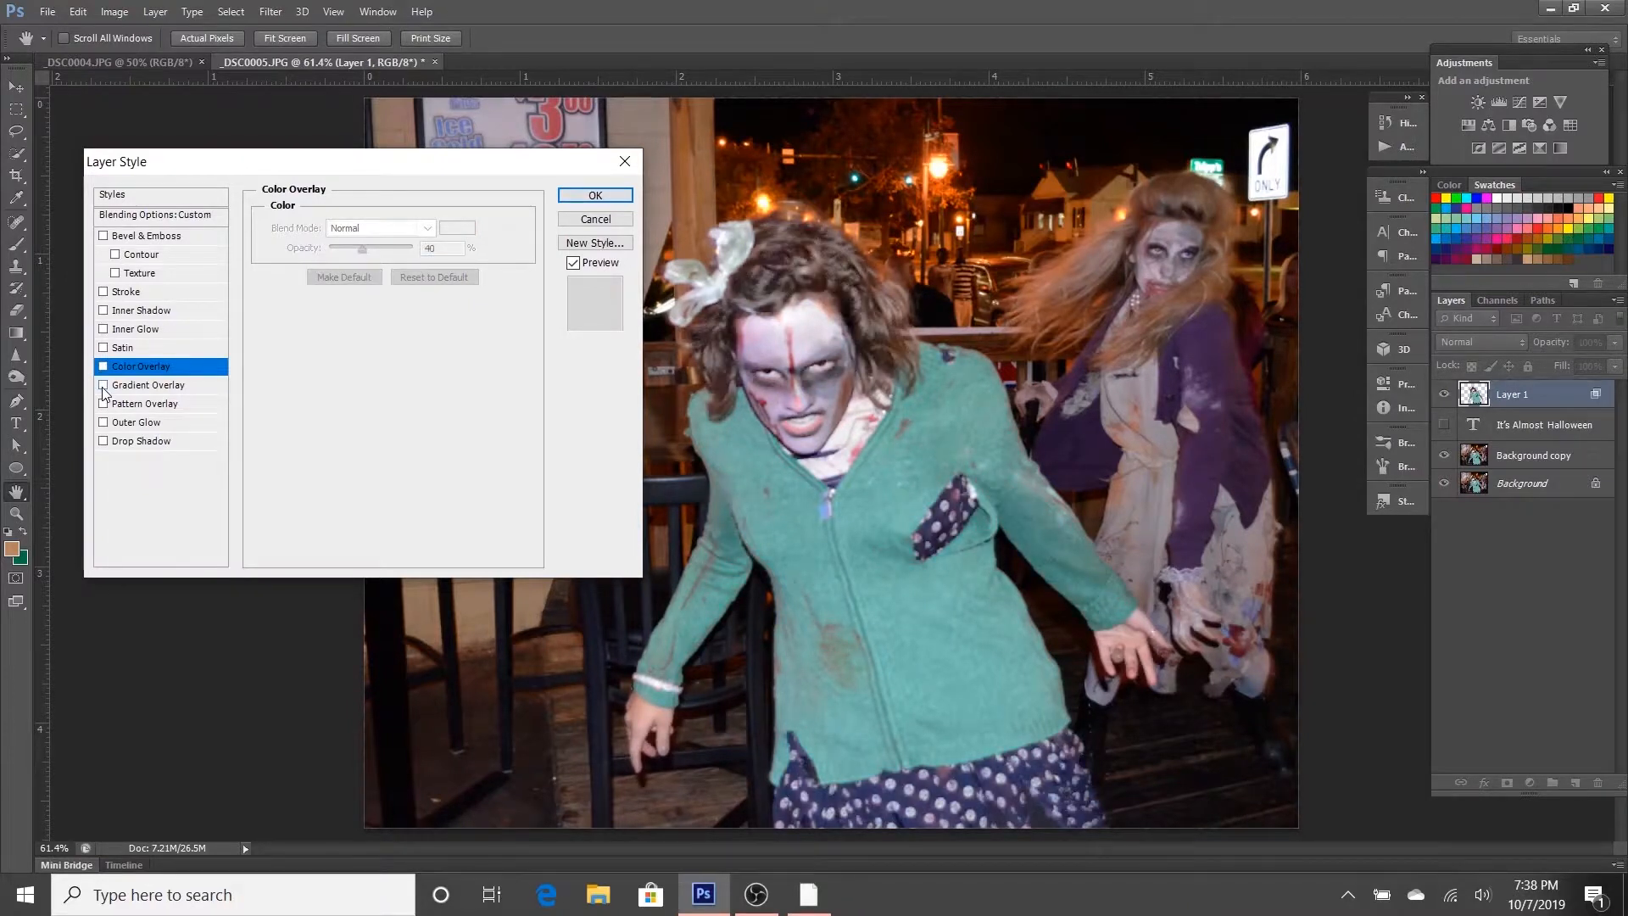
Step: Turn on Gradient Overlay for Layer 1, try Multiply, and set the blend mode to Screen with 58% opacity
click(103, 385)
click(124, 389)
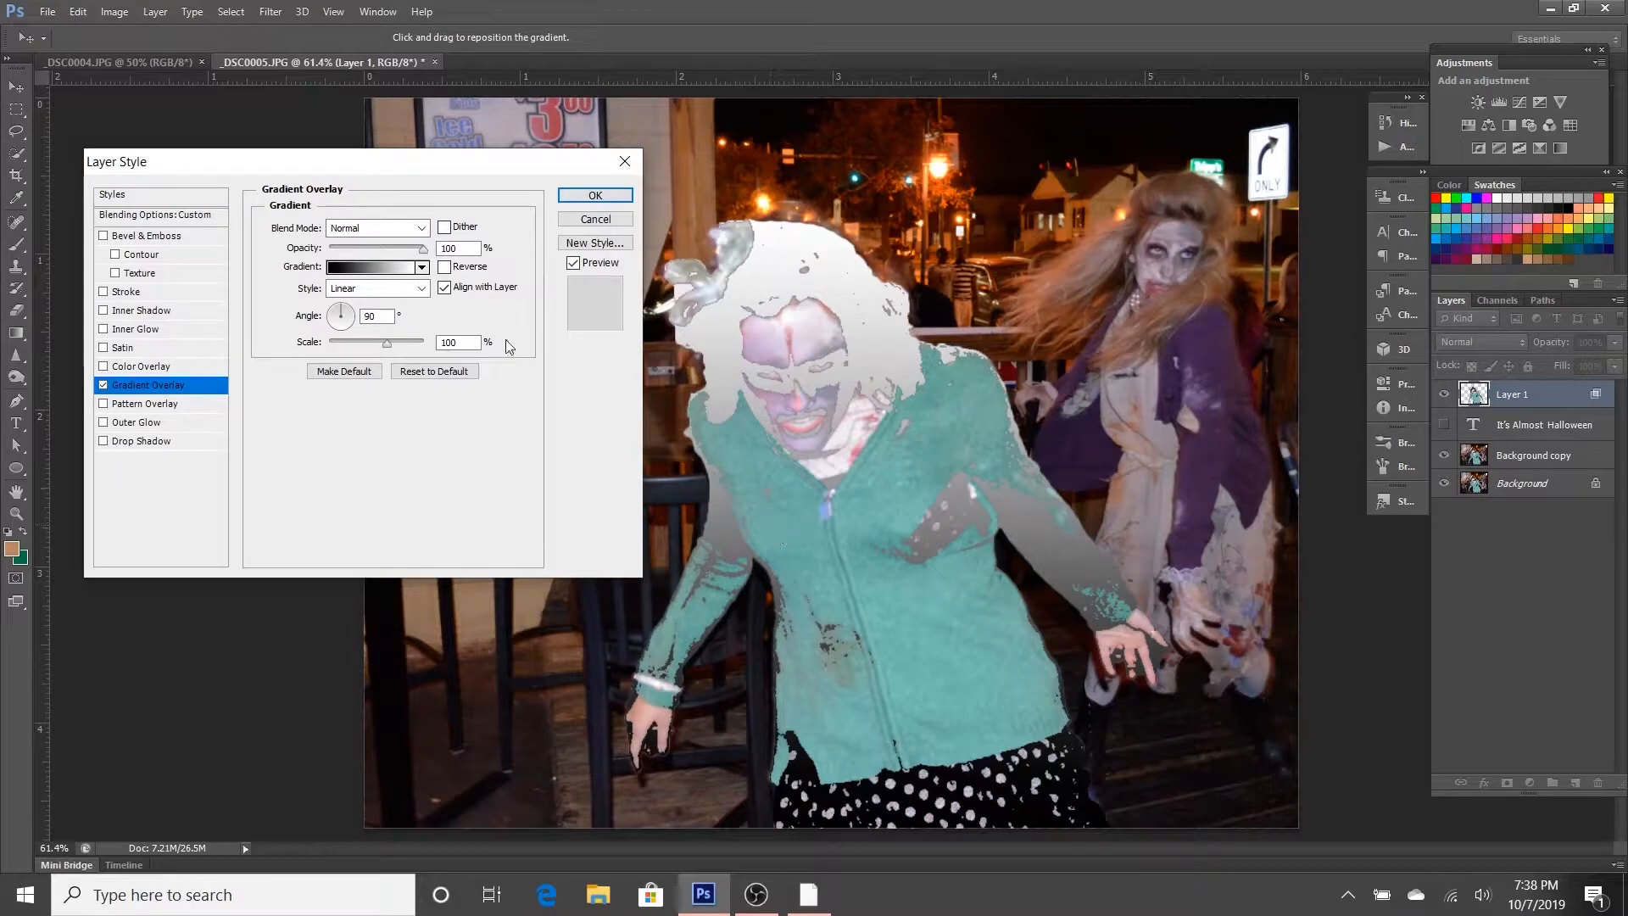
click(421, 231)
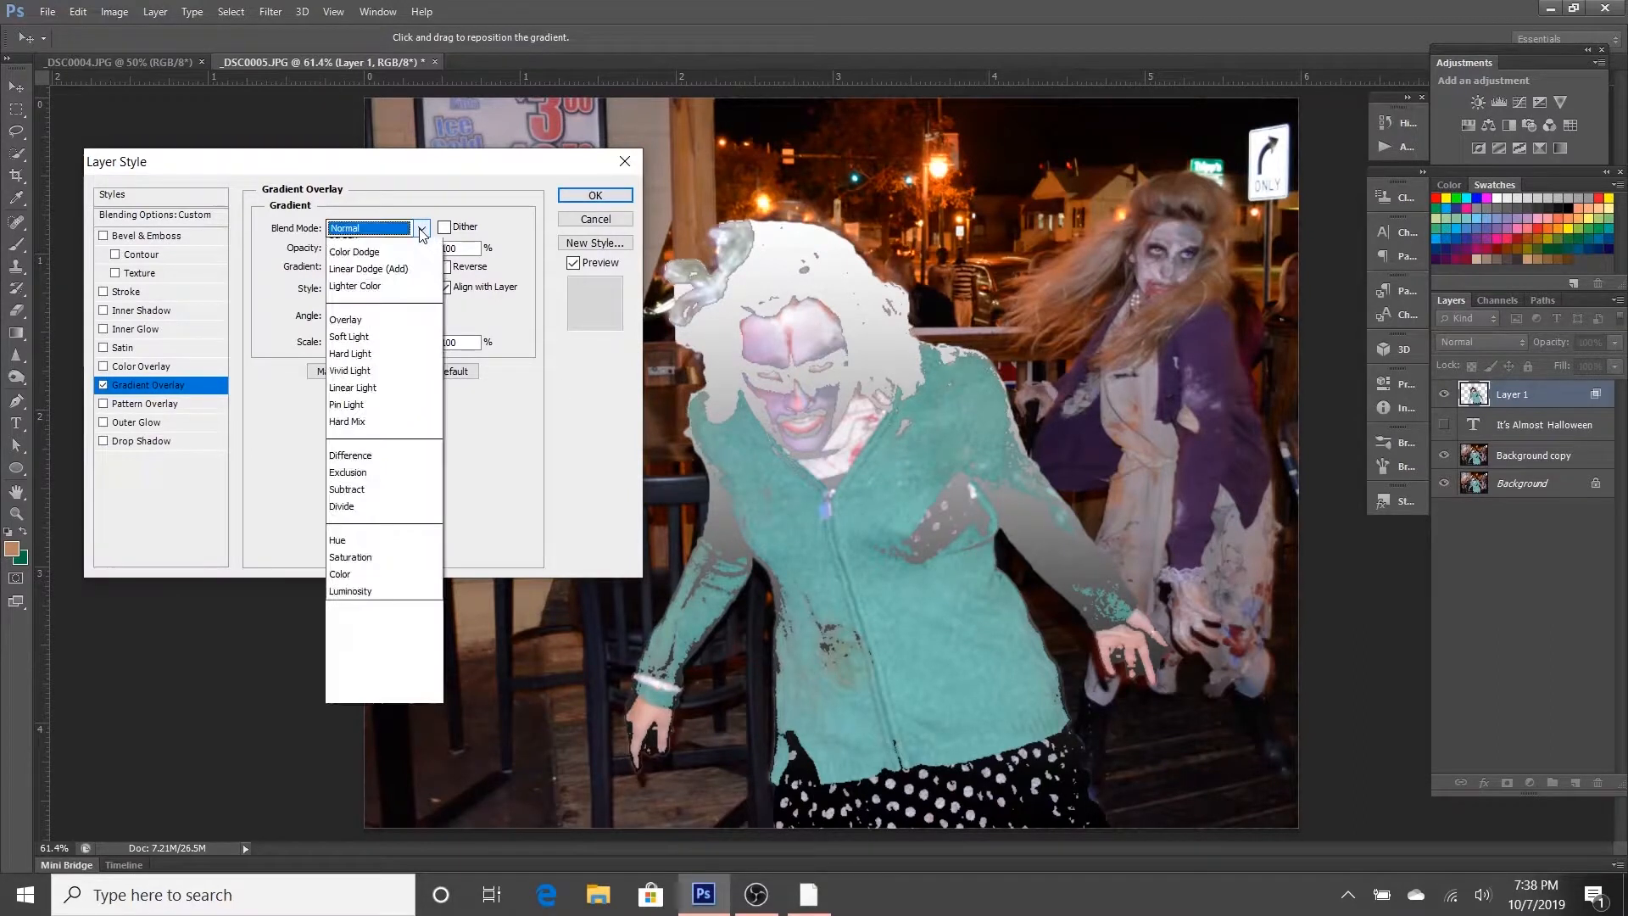
click(397, 319)
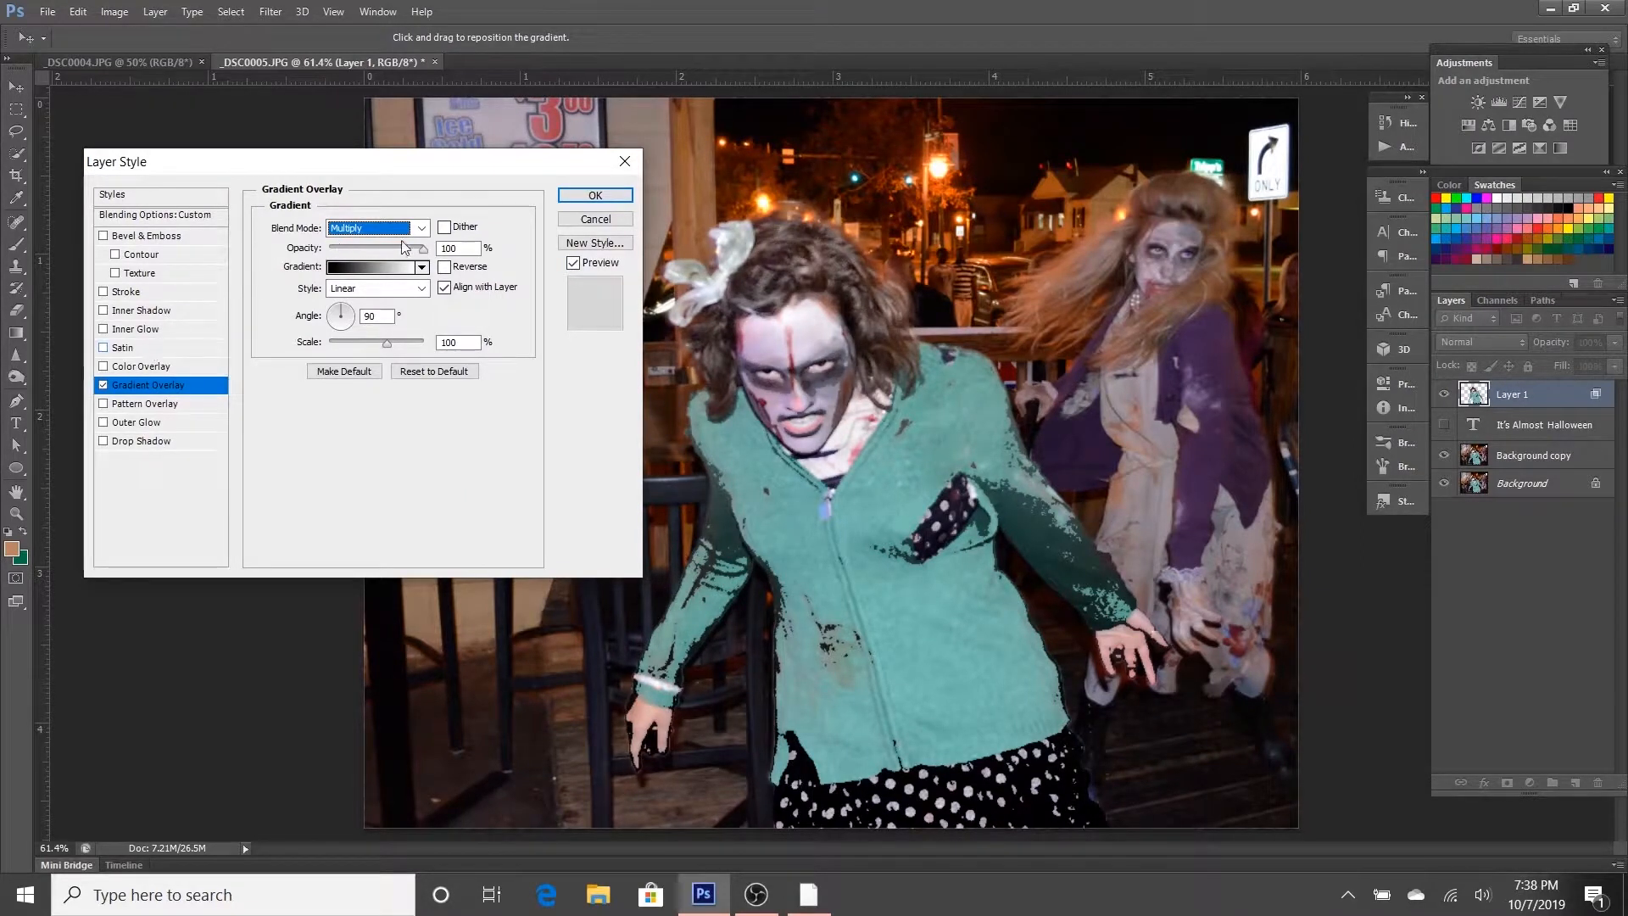
click(420, 229)
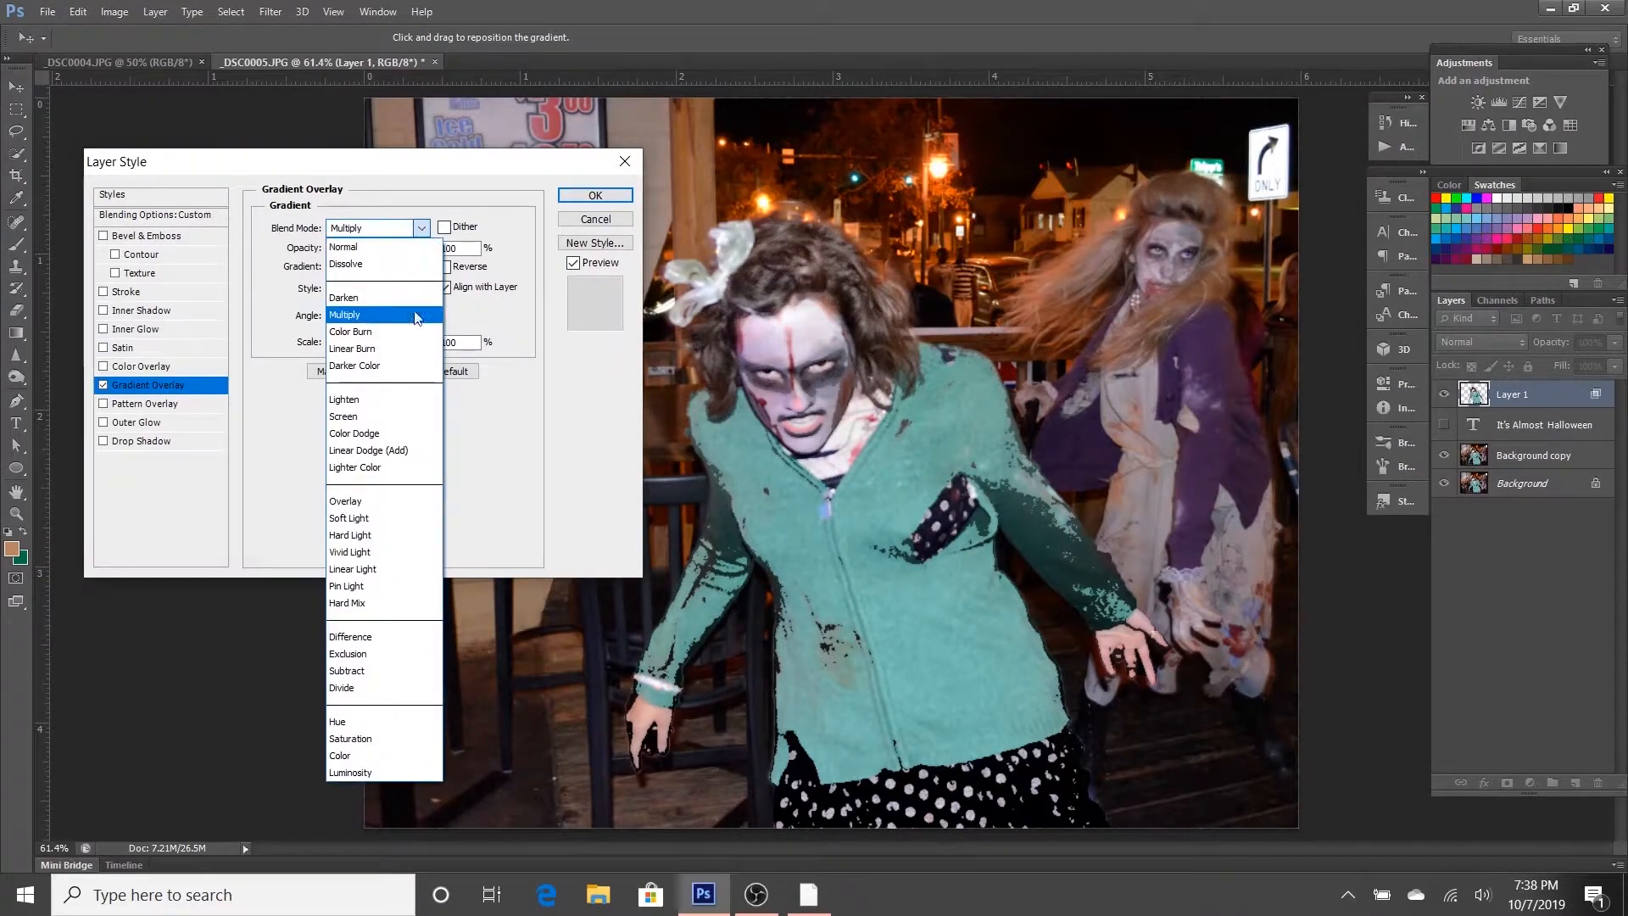
click(408, 416)
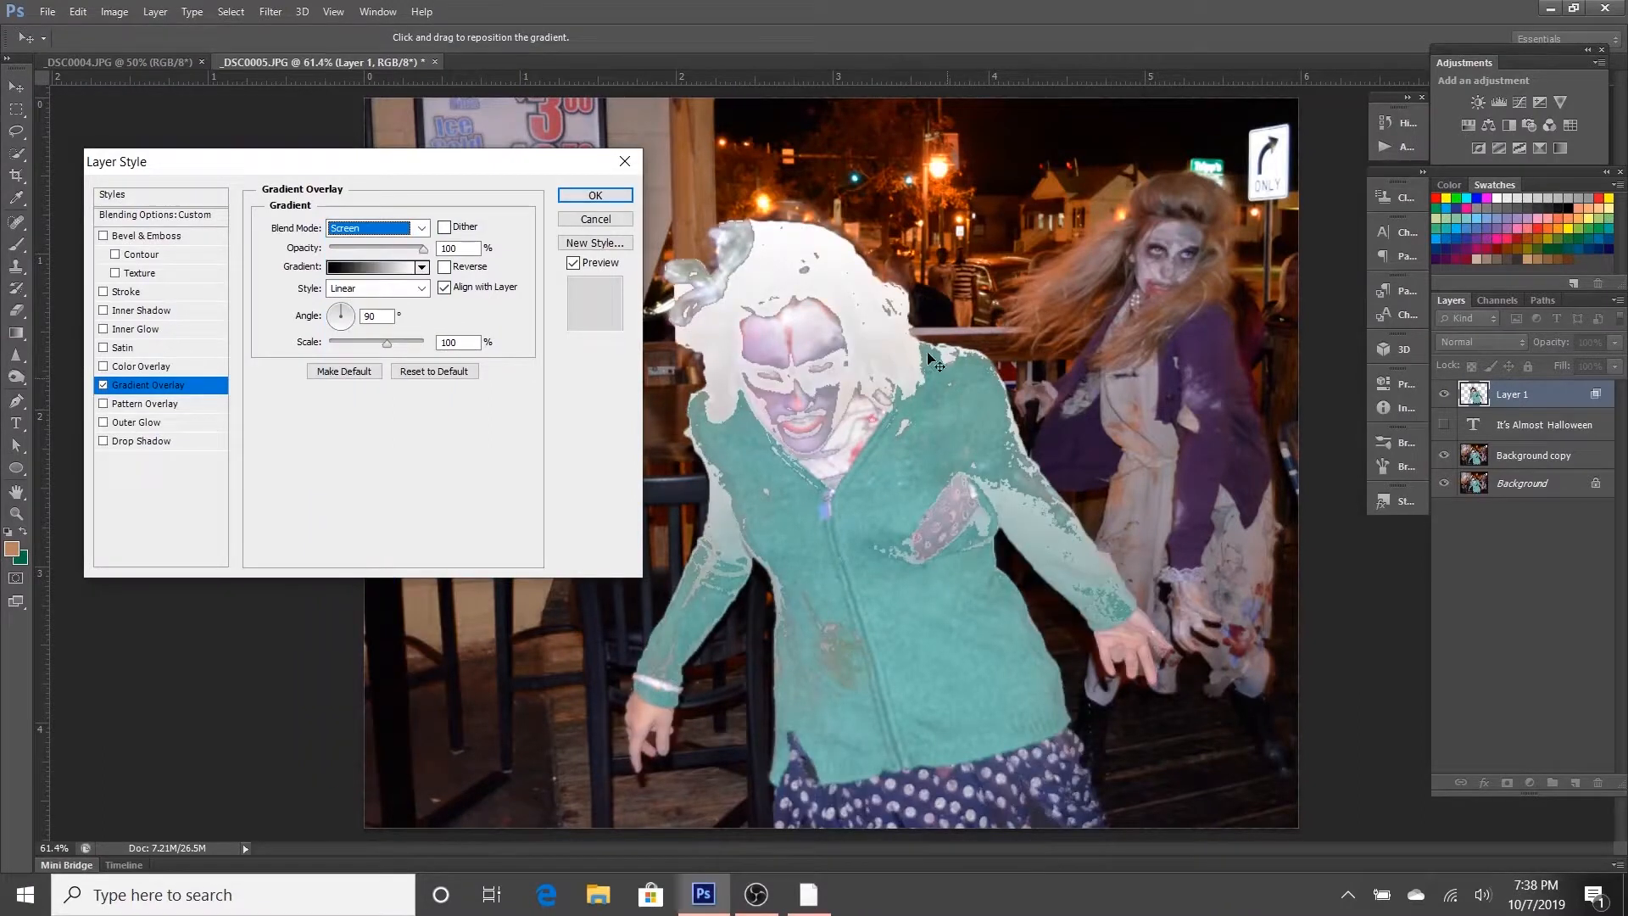
click(386, 250)
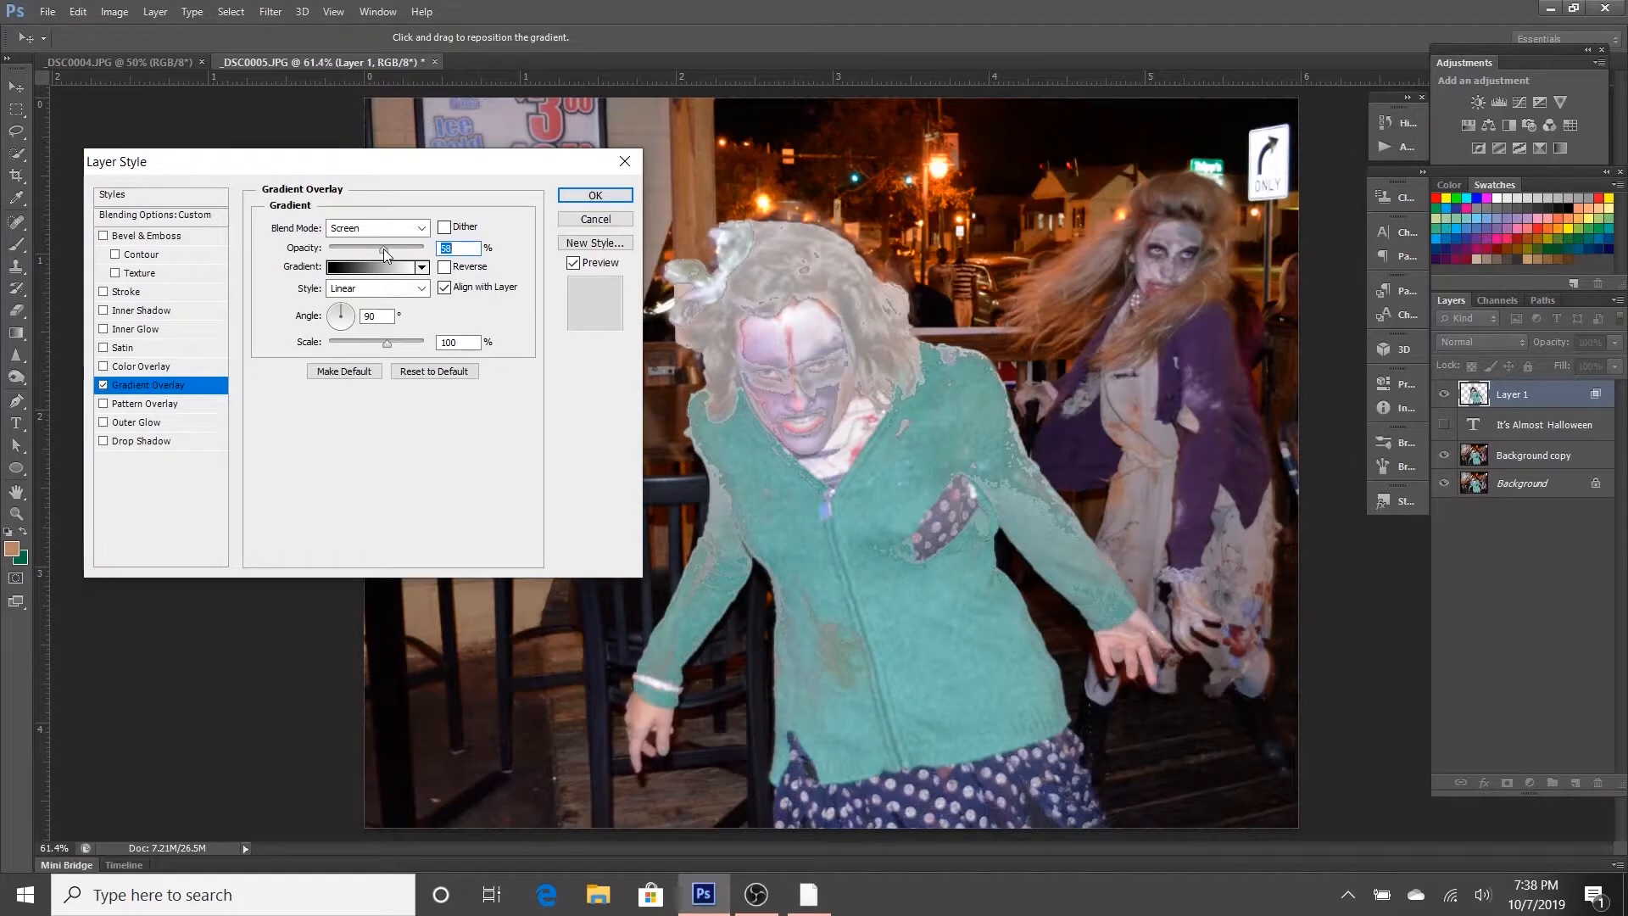
Step: Change the gradient overlay to the red-to-green gradient preset
click(421, 268)
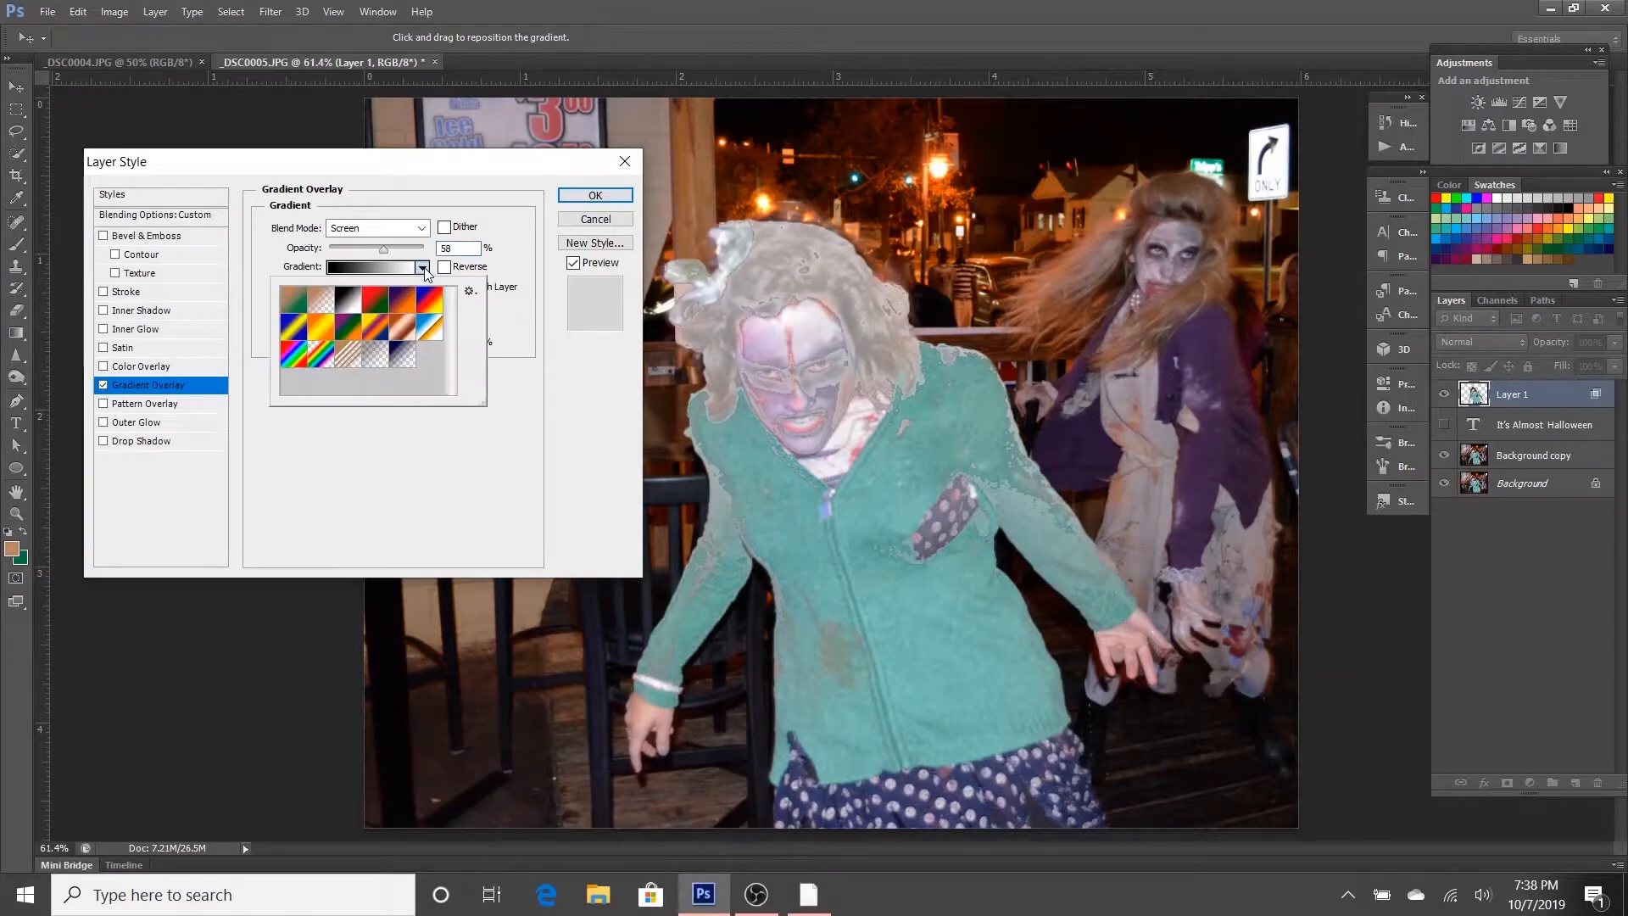
click(386, 309)
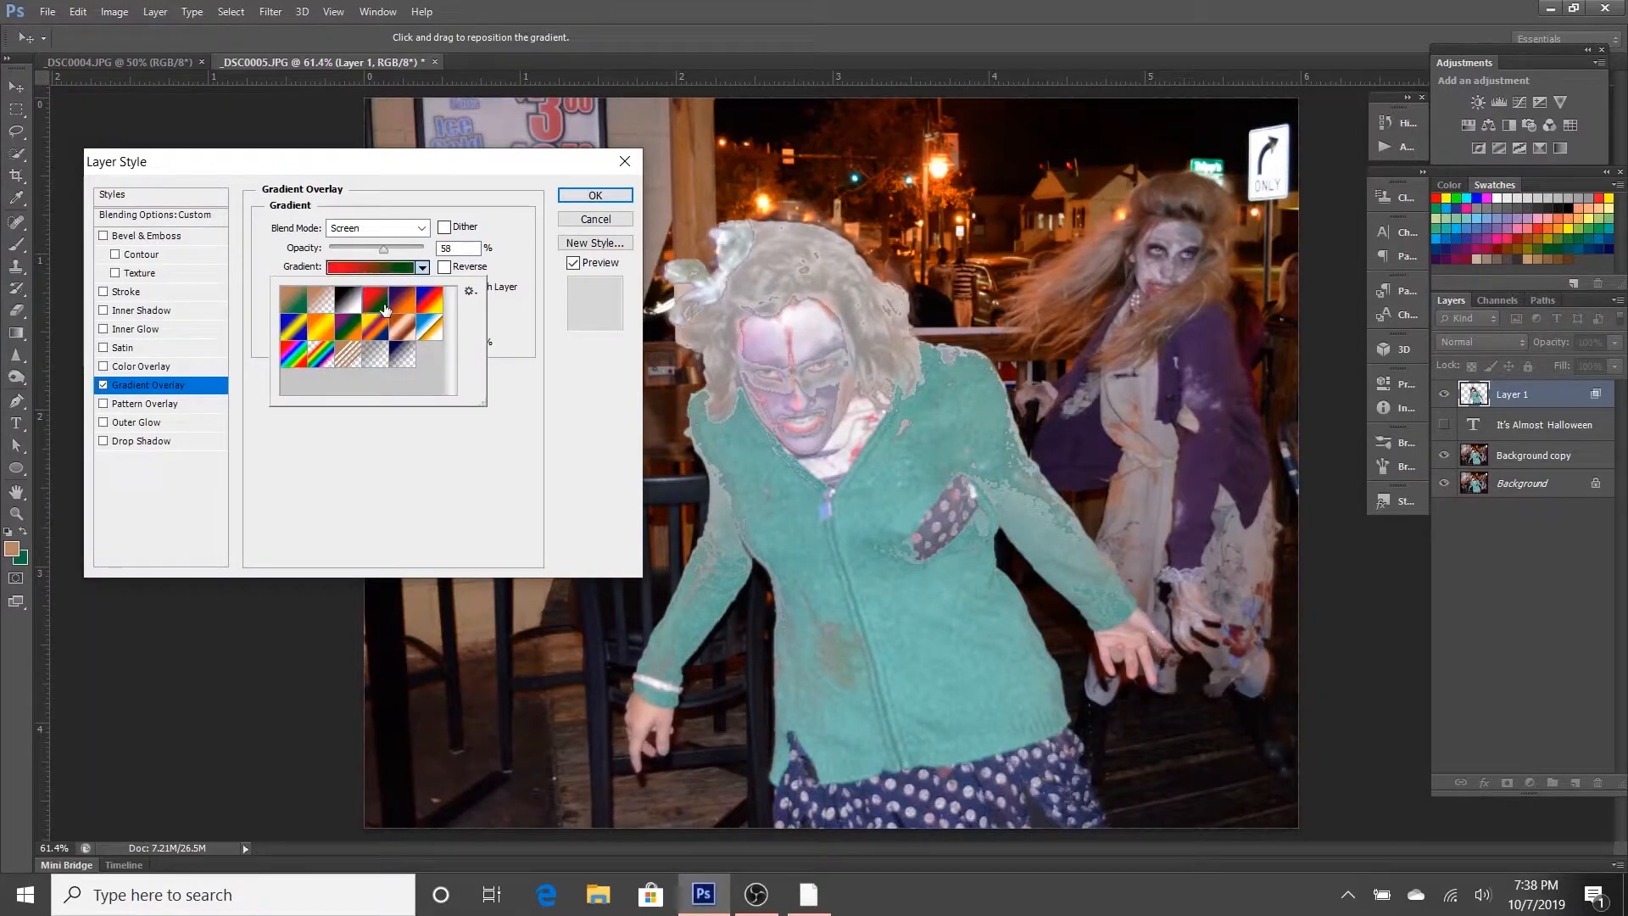
click(829, 292)
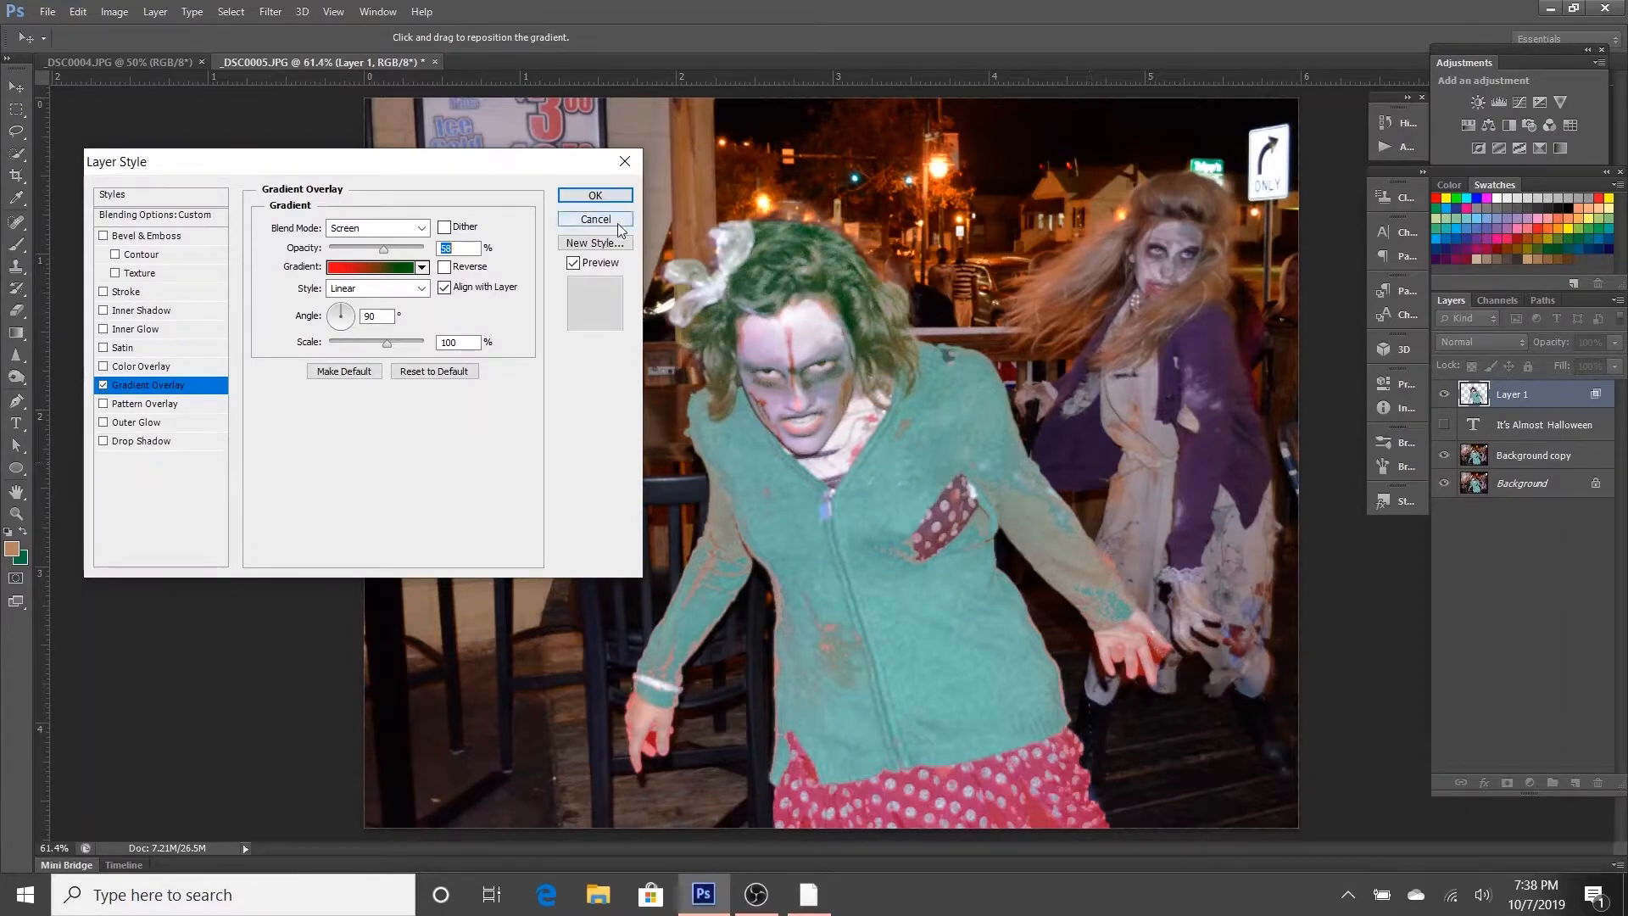
Step: Try the Radial style for the gradient overlay and set it to Reflected
click(427, 289)
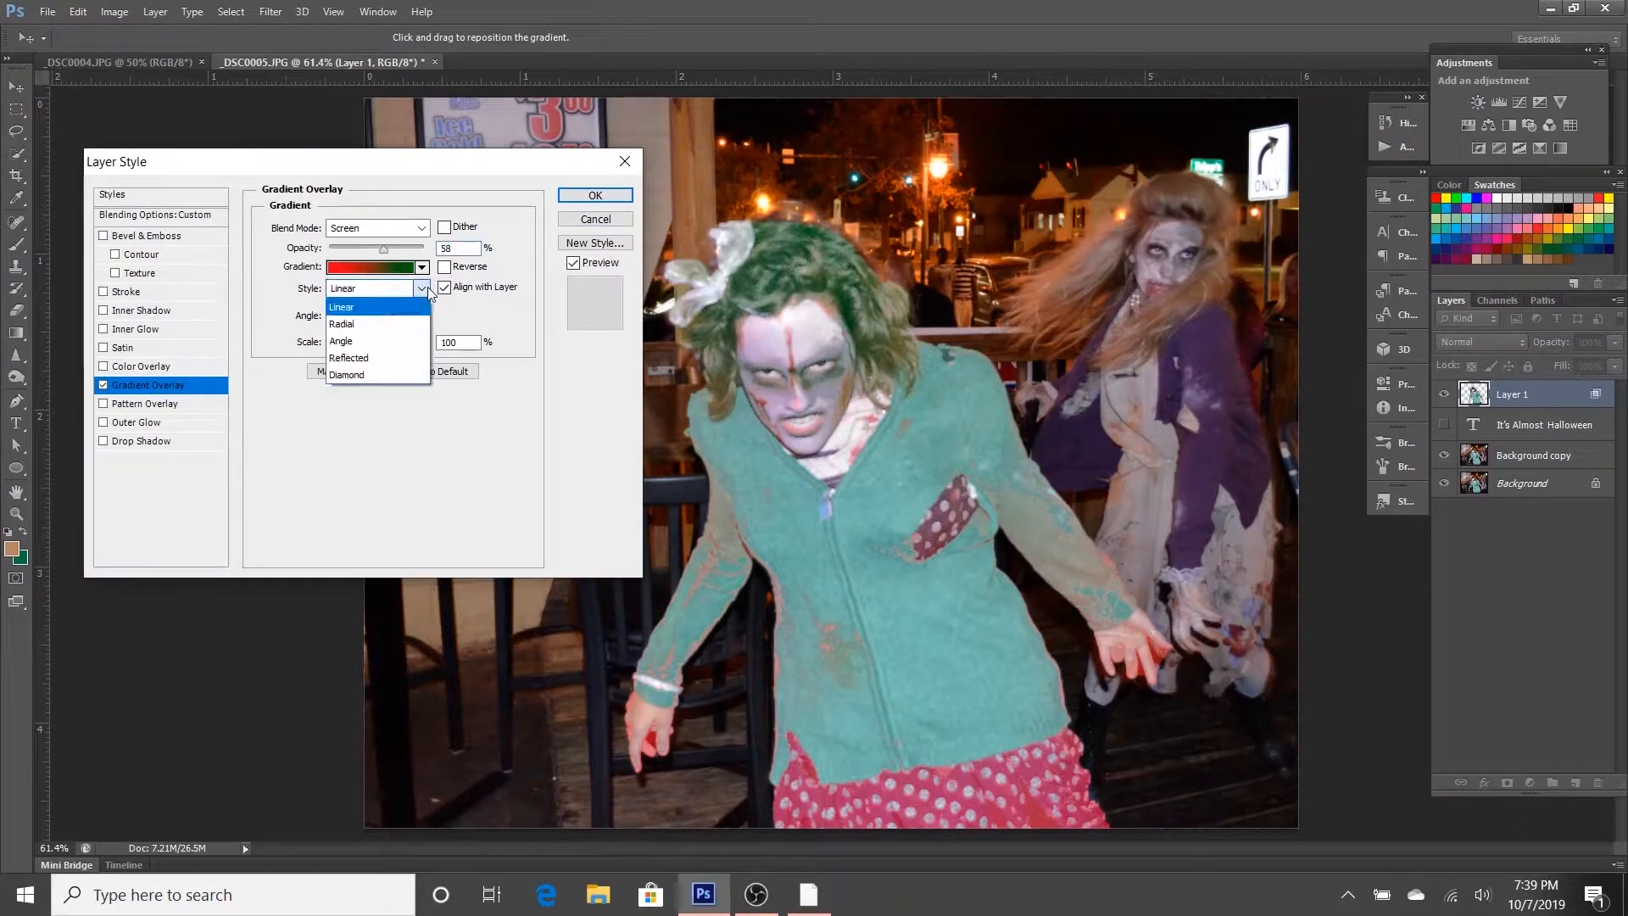
click(389, 323)
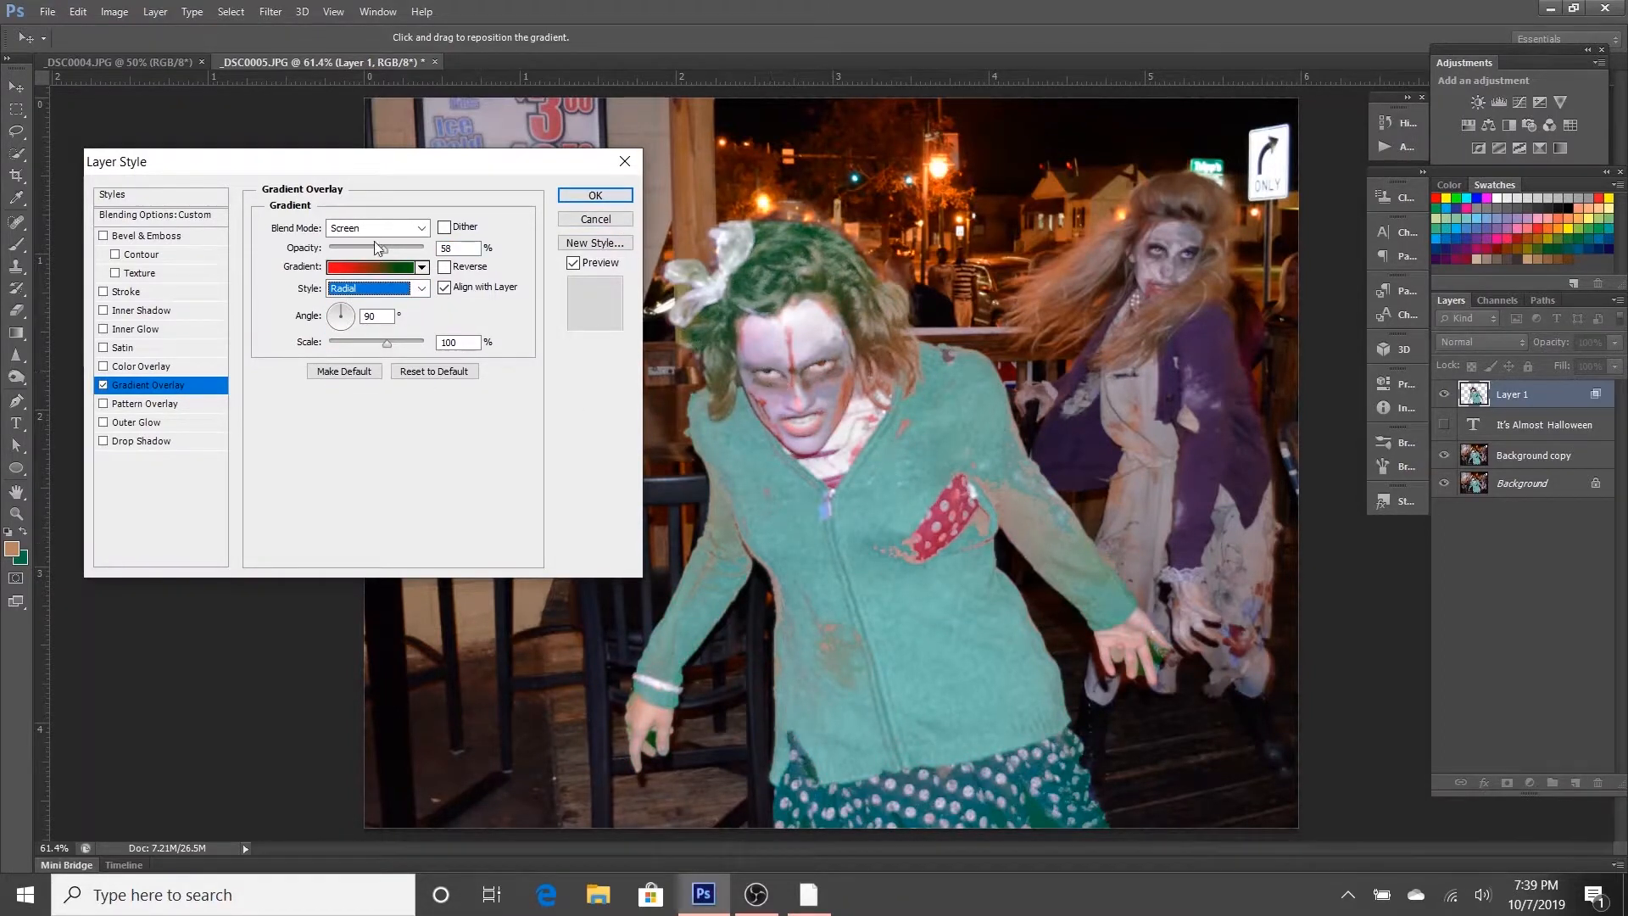
click(422, 289)
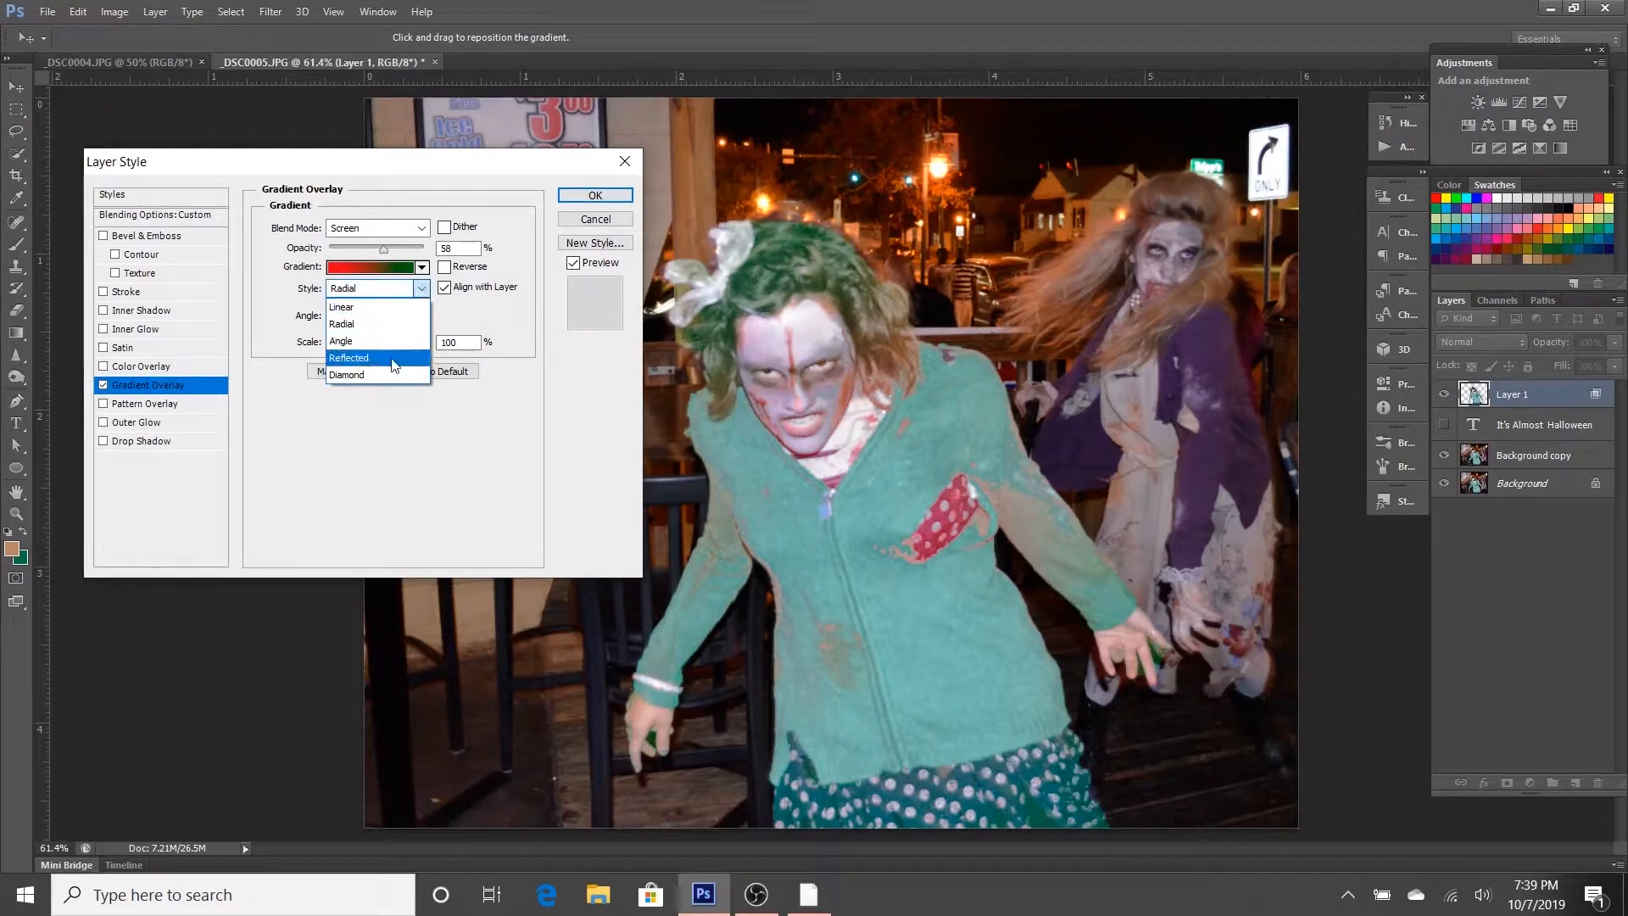
click(382, 357)
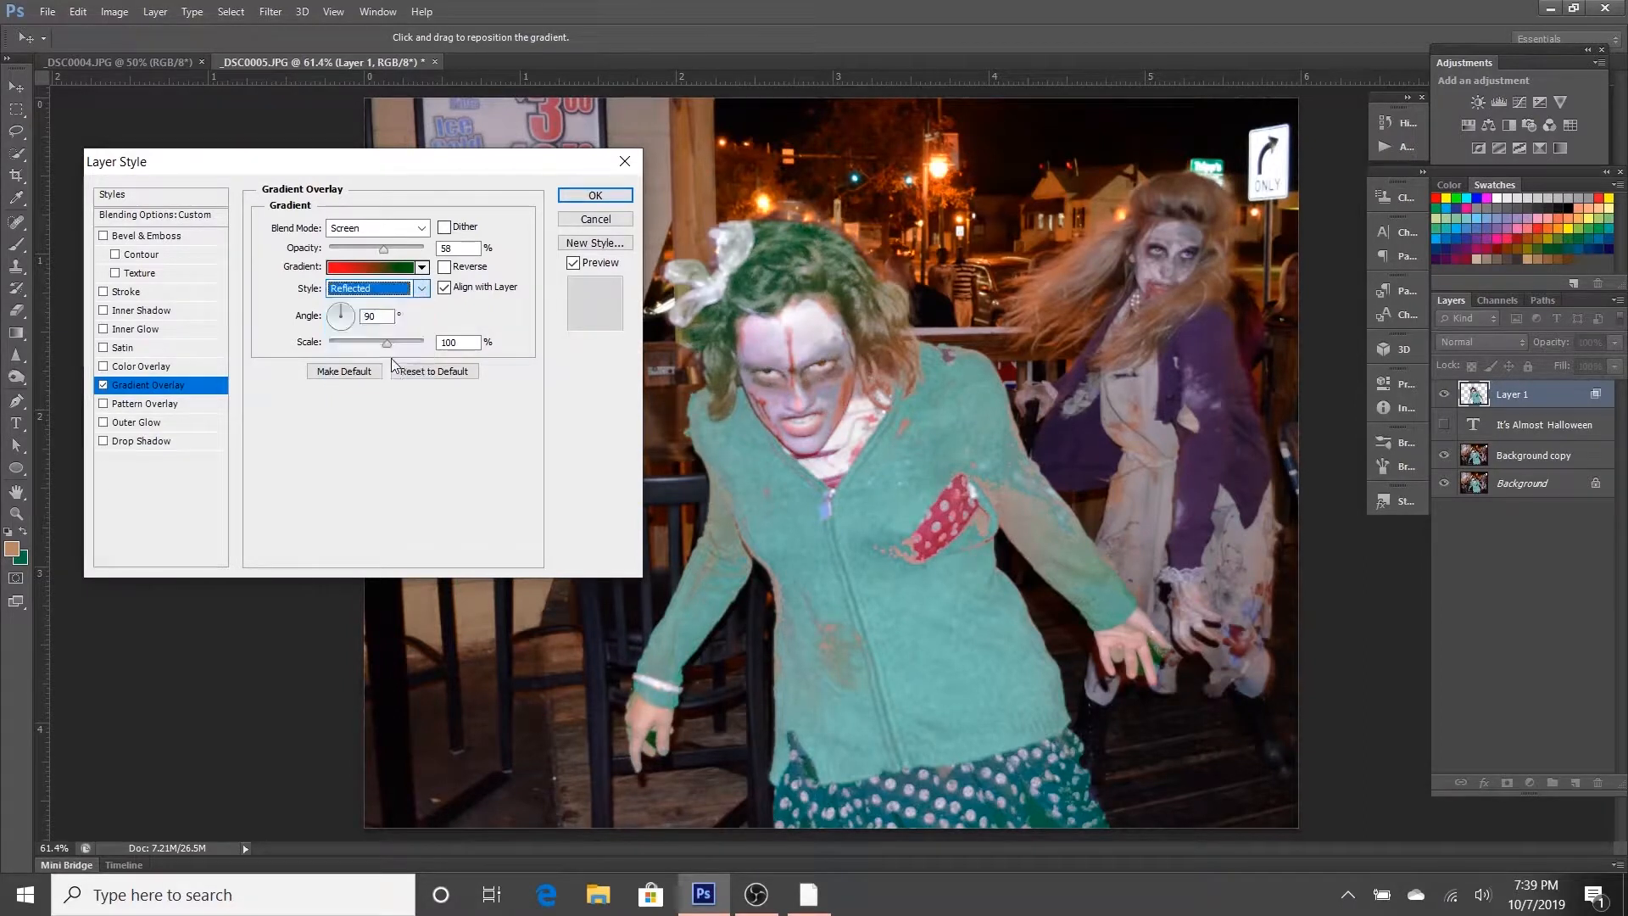
Step: Try several angles for the reflected gradient overlay and settle on 121°
click(332, 312)
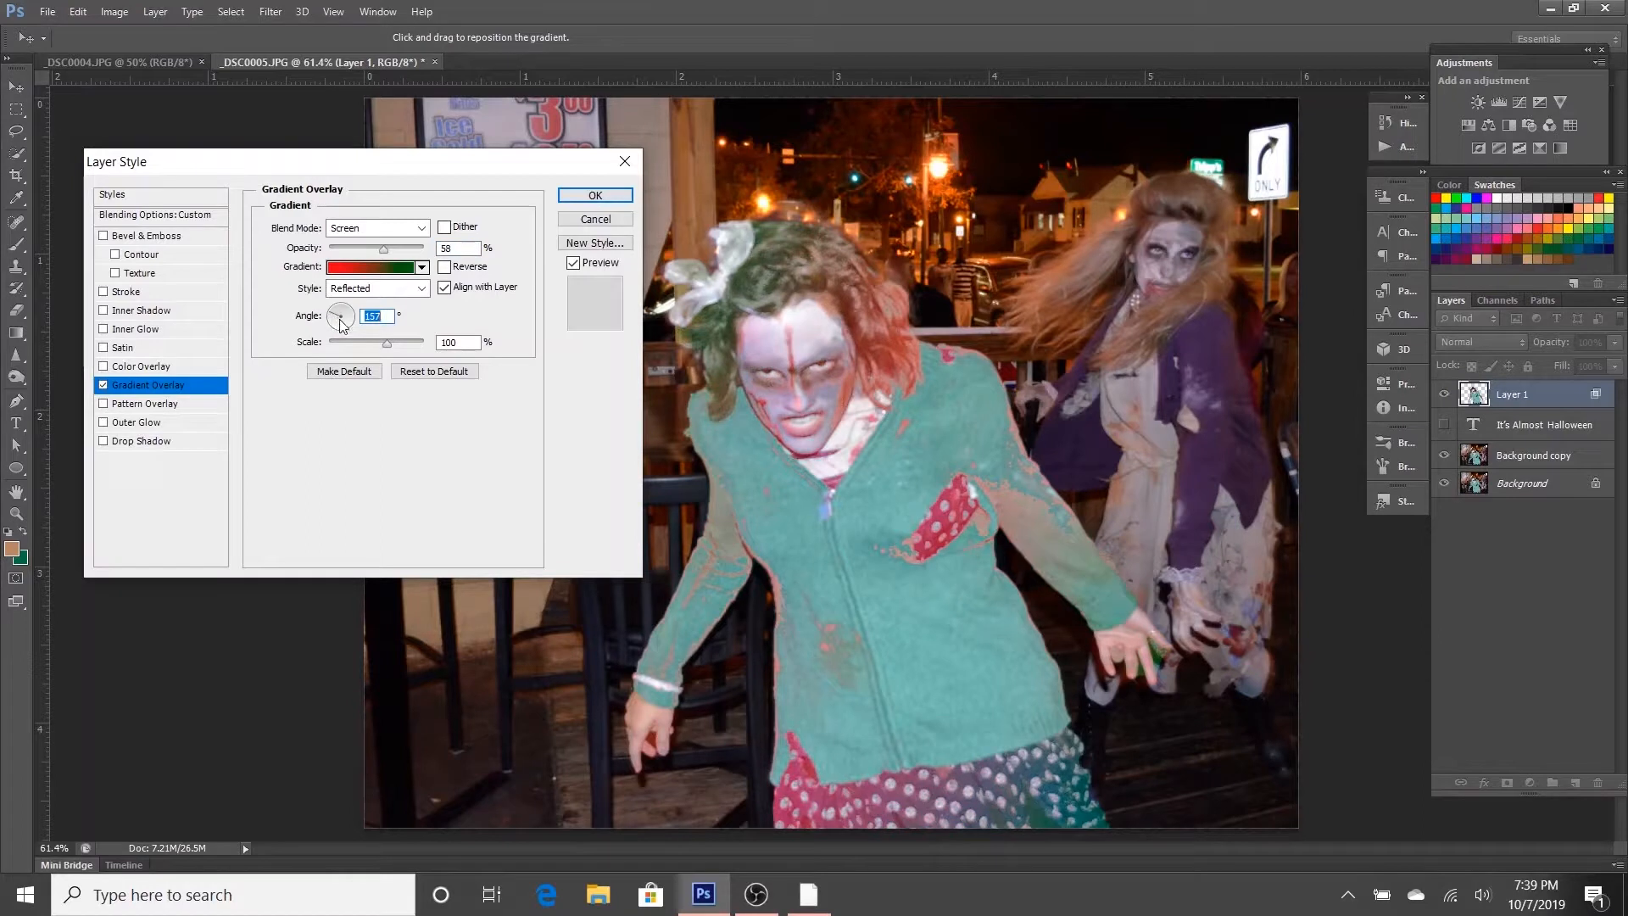
click(337, 327)
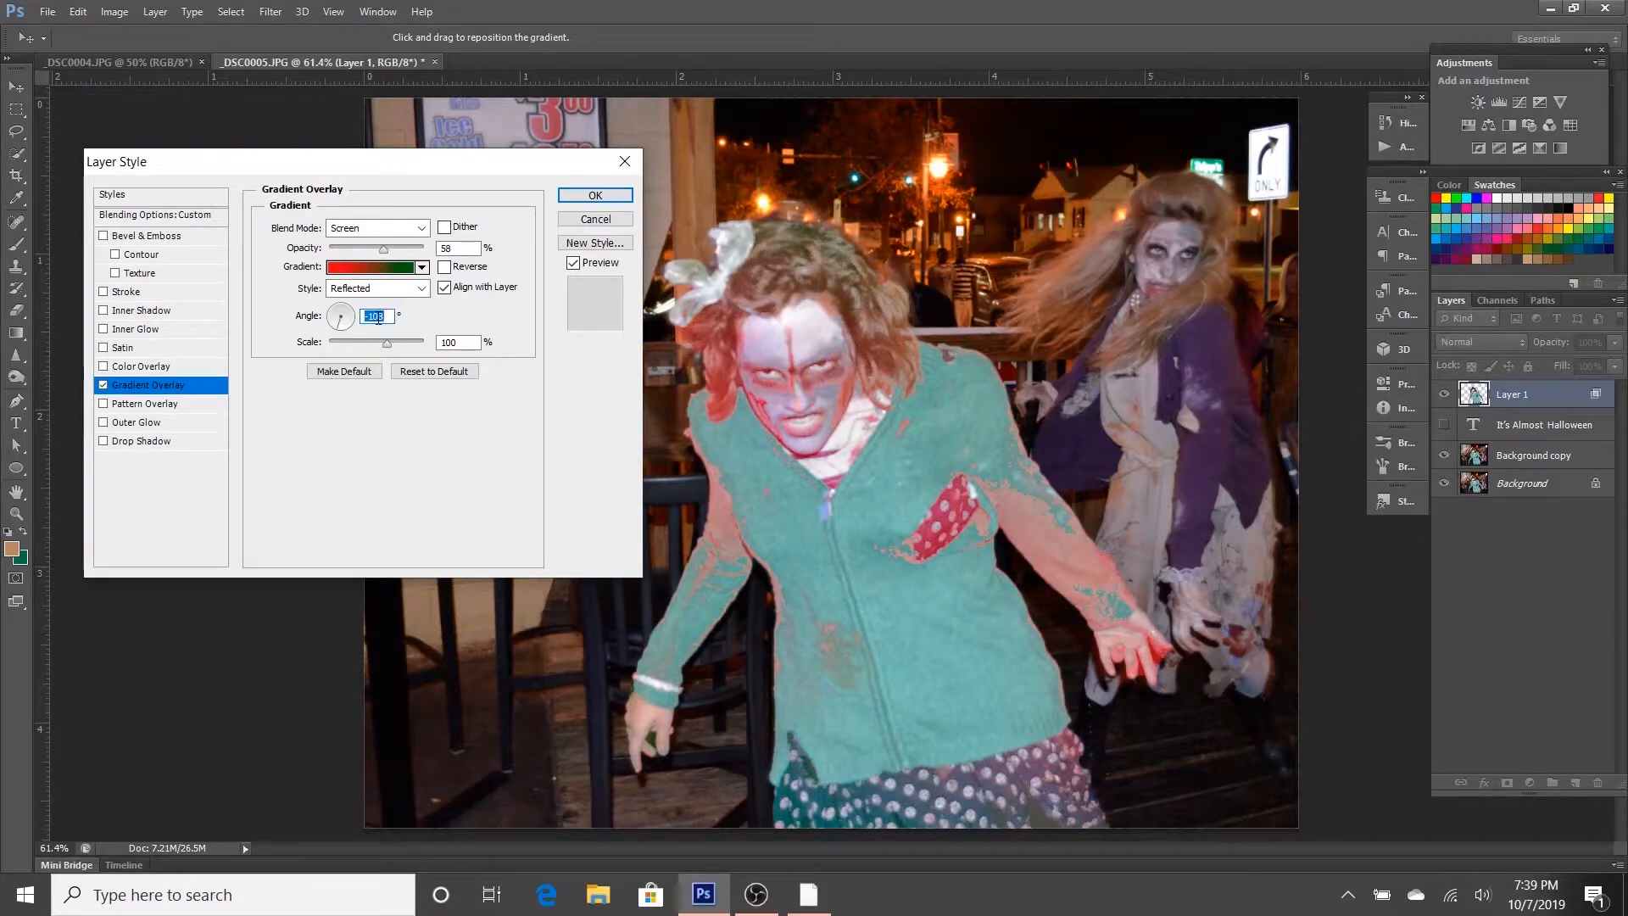
click(350, 310)
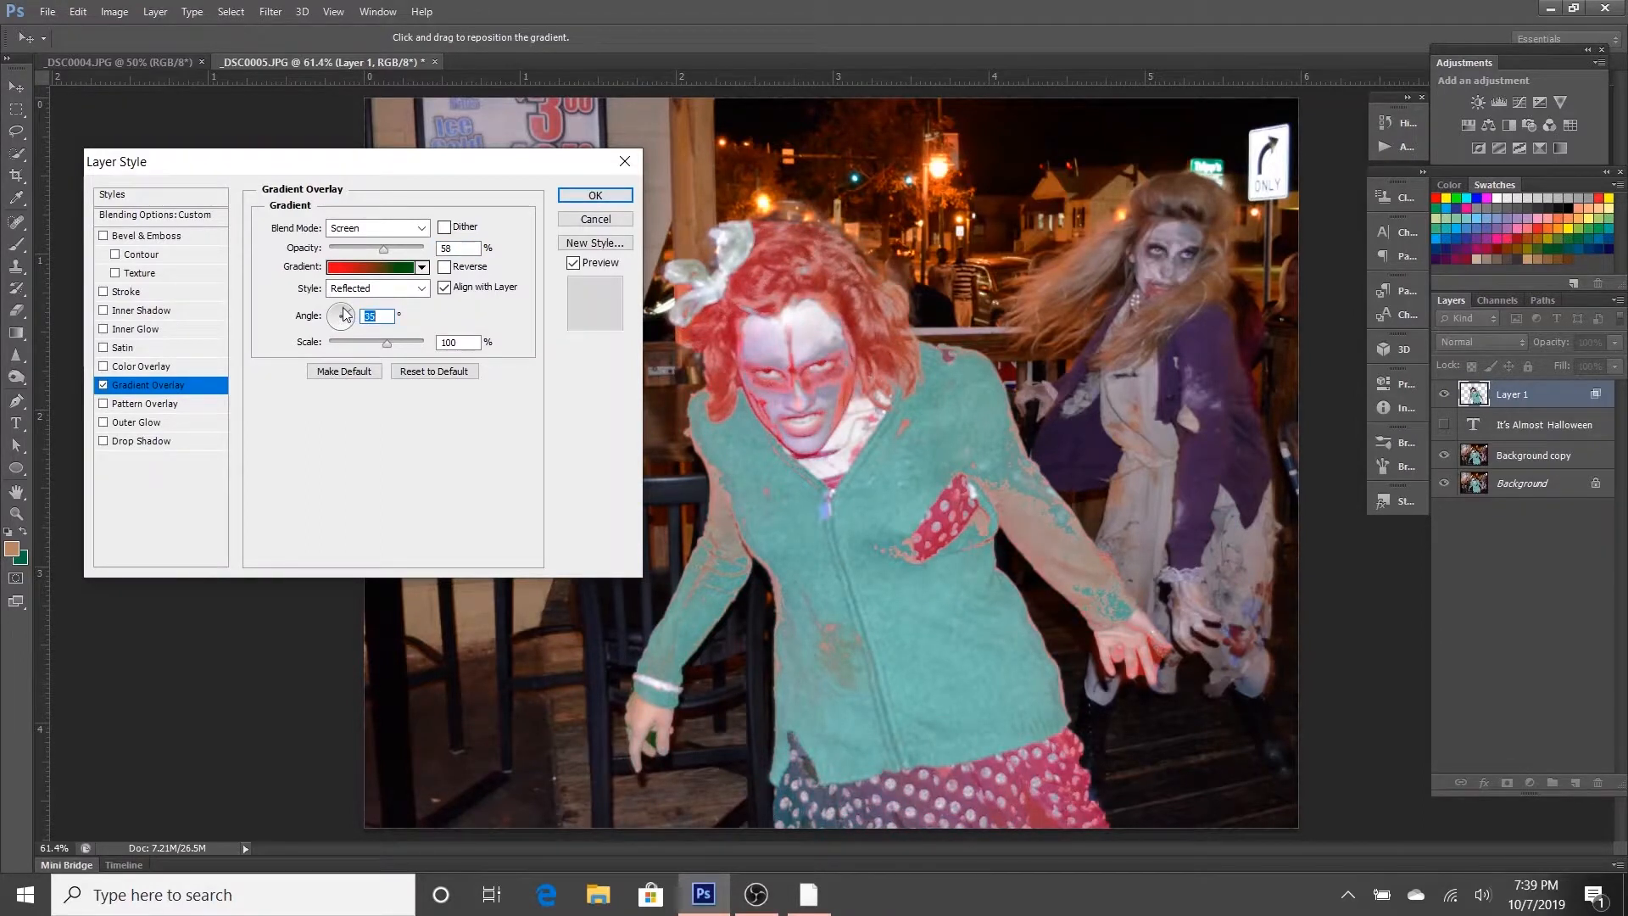
click(346, 313)
click(337, 310)
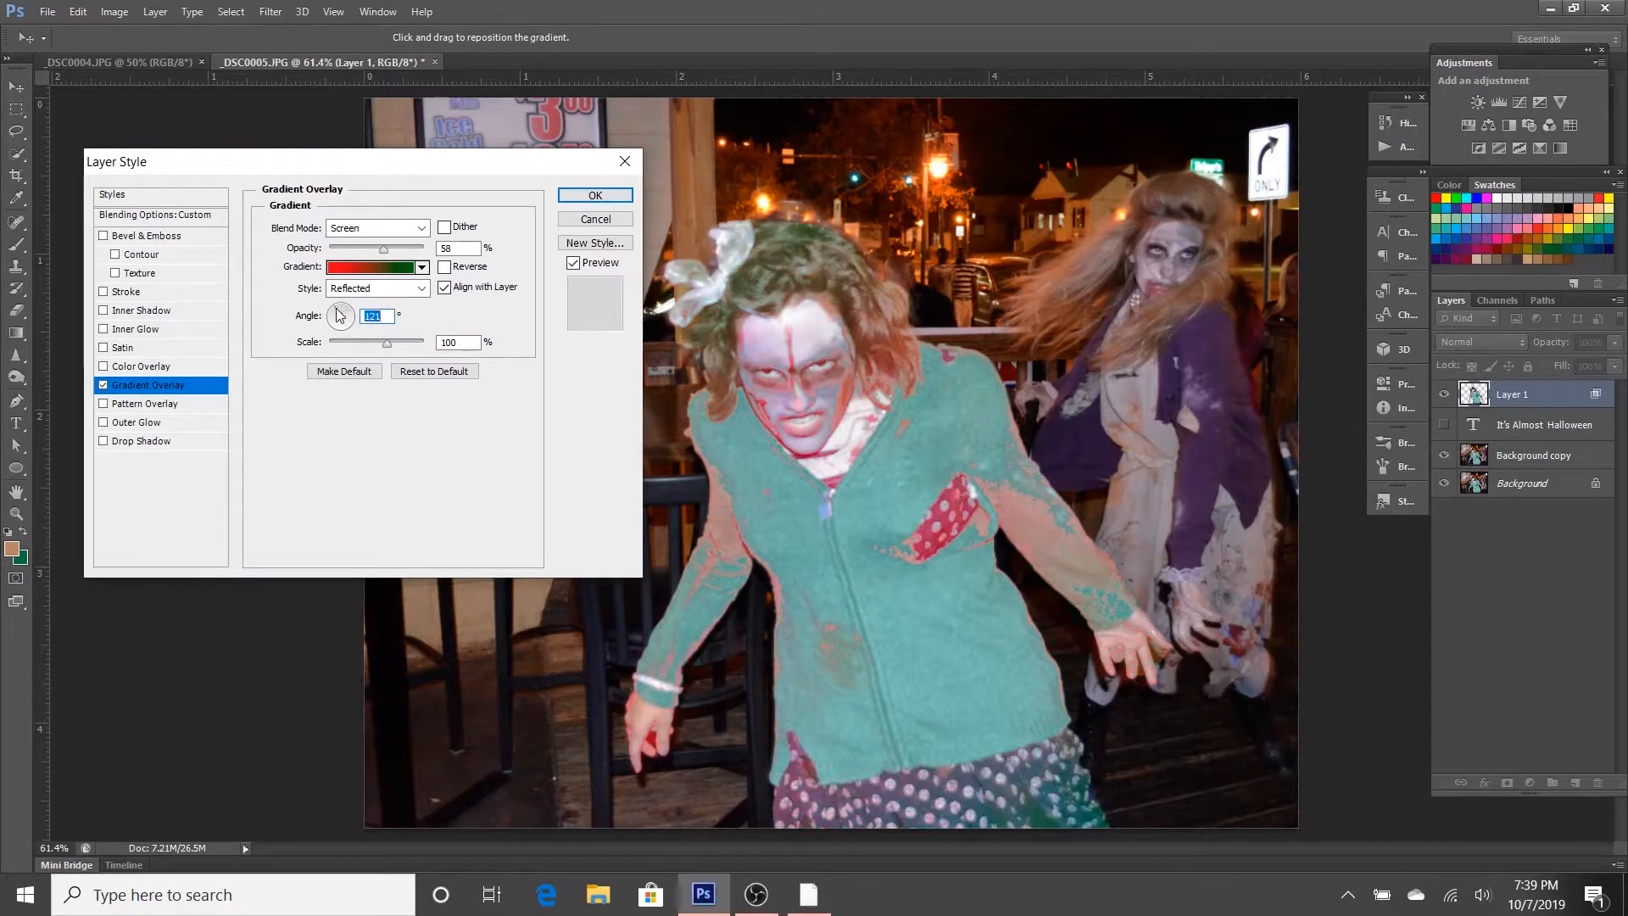
Step: Try smaller and larger gradient scales, settle on 124%, and turn off Gradient Overlay after previewing it
click(405, 343)
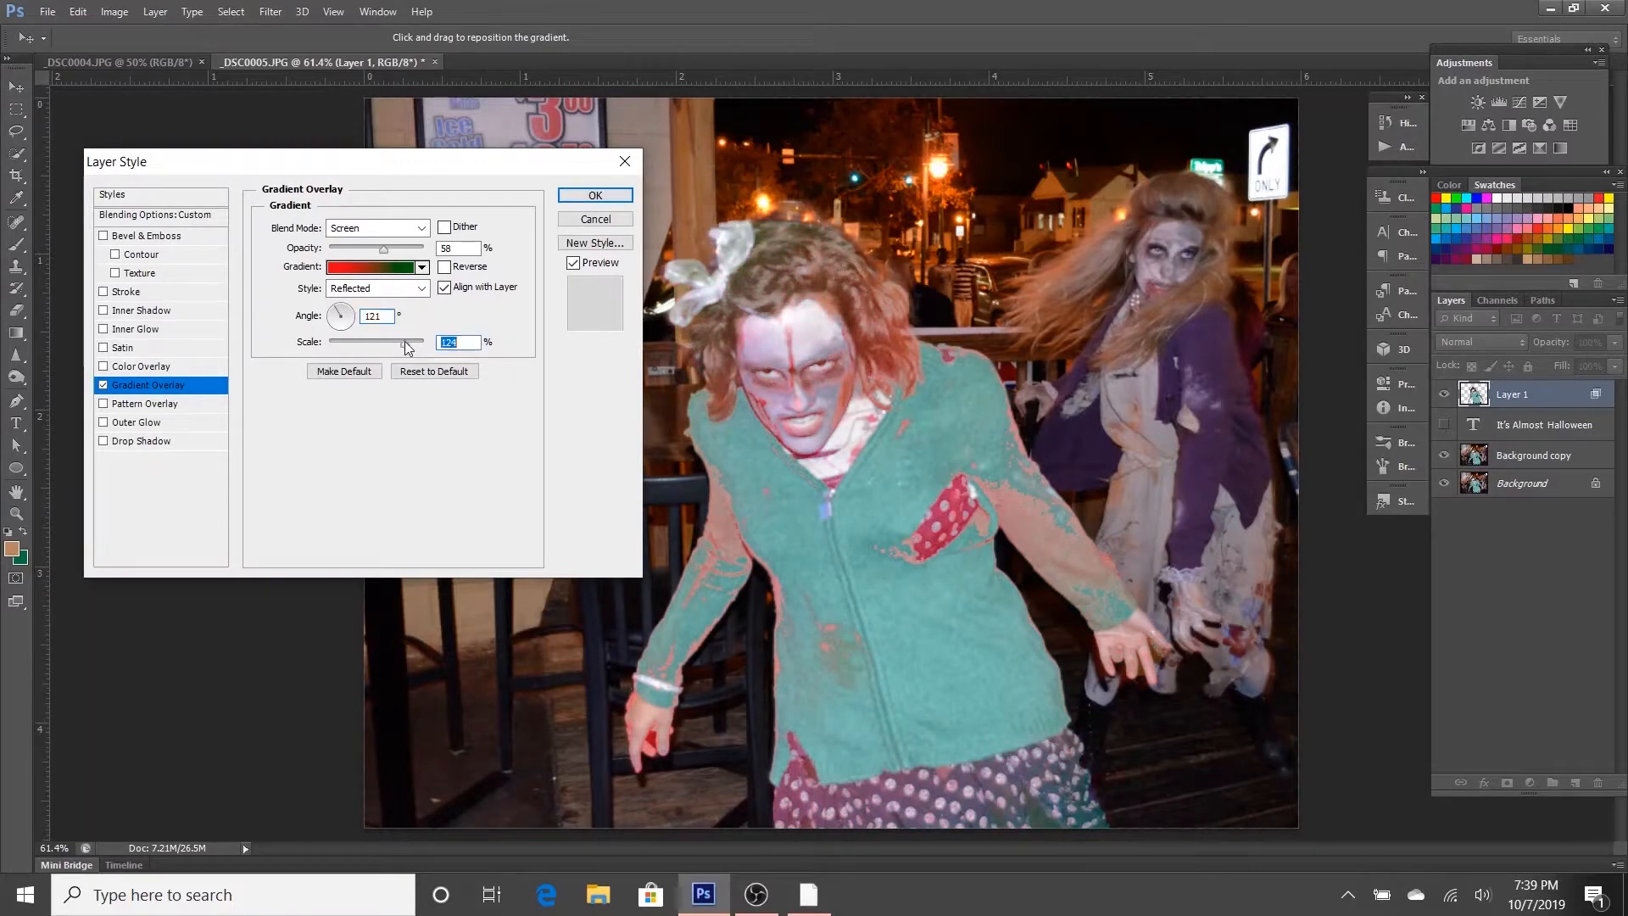
click(384, 343)
click(370, 343)
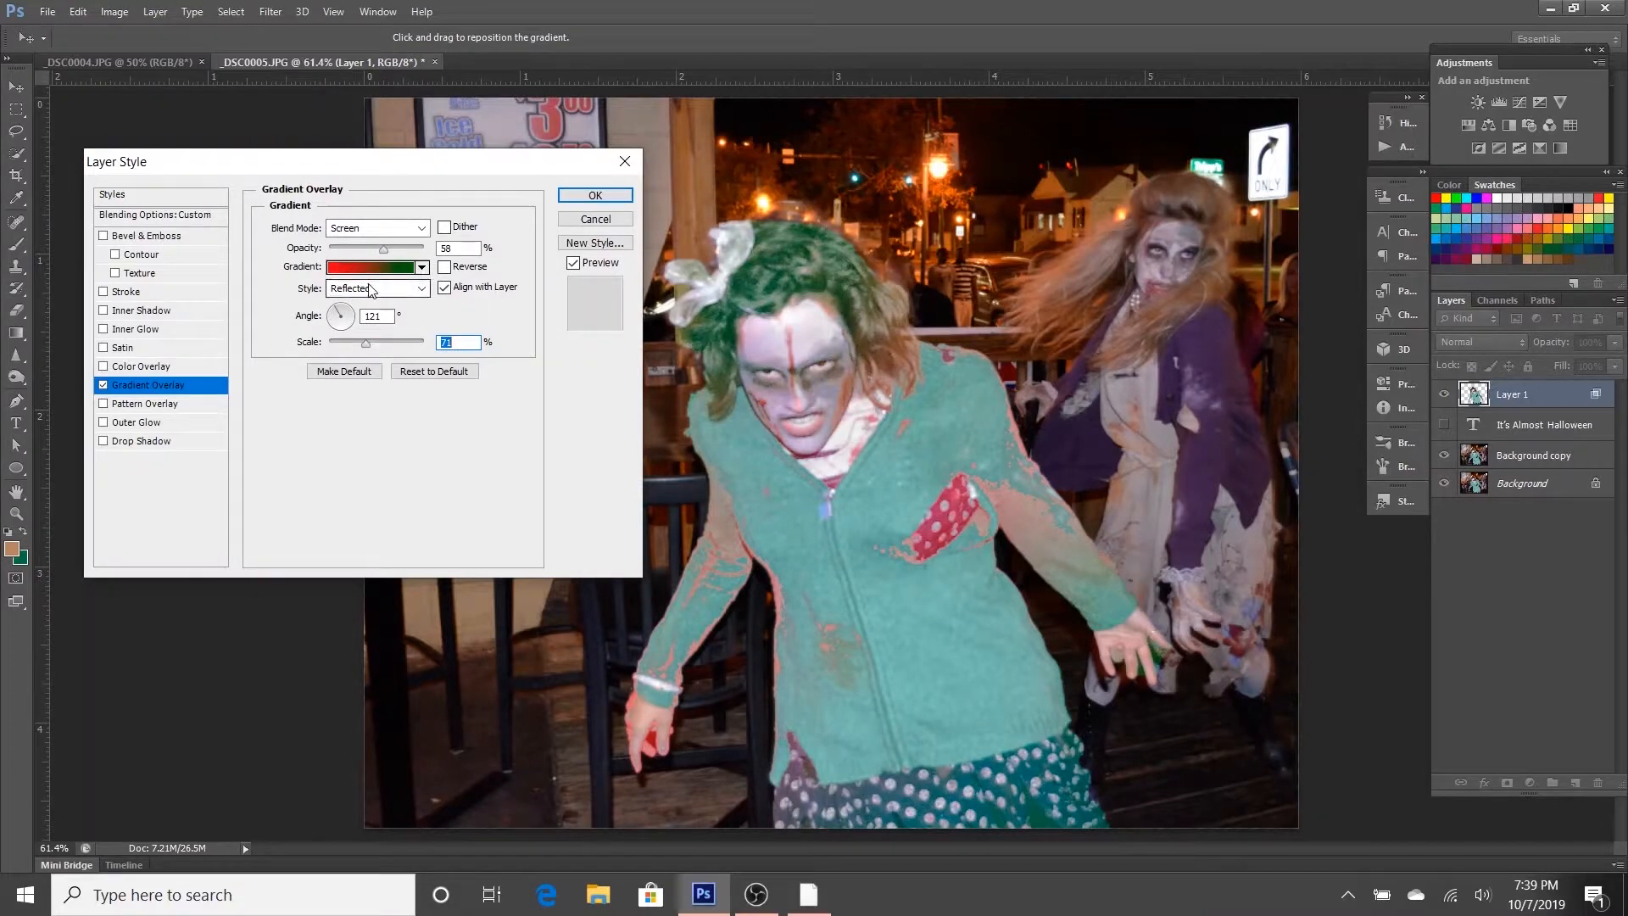
click(387, 341)
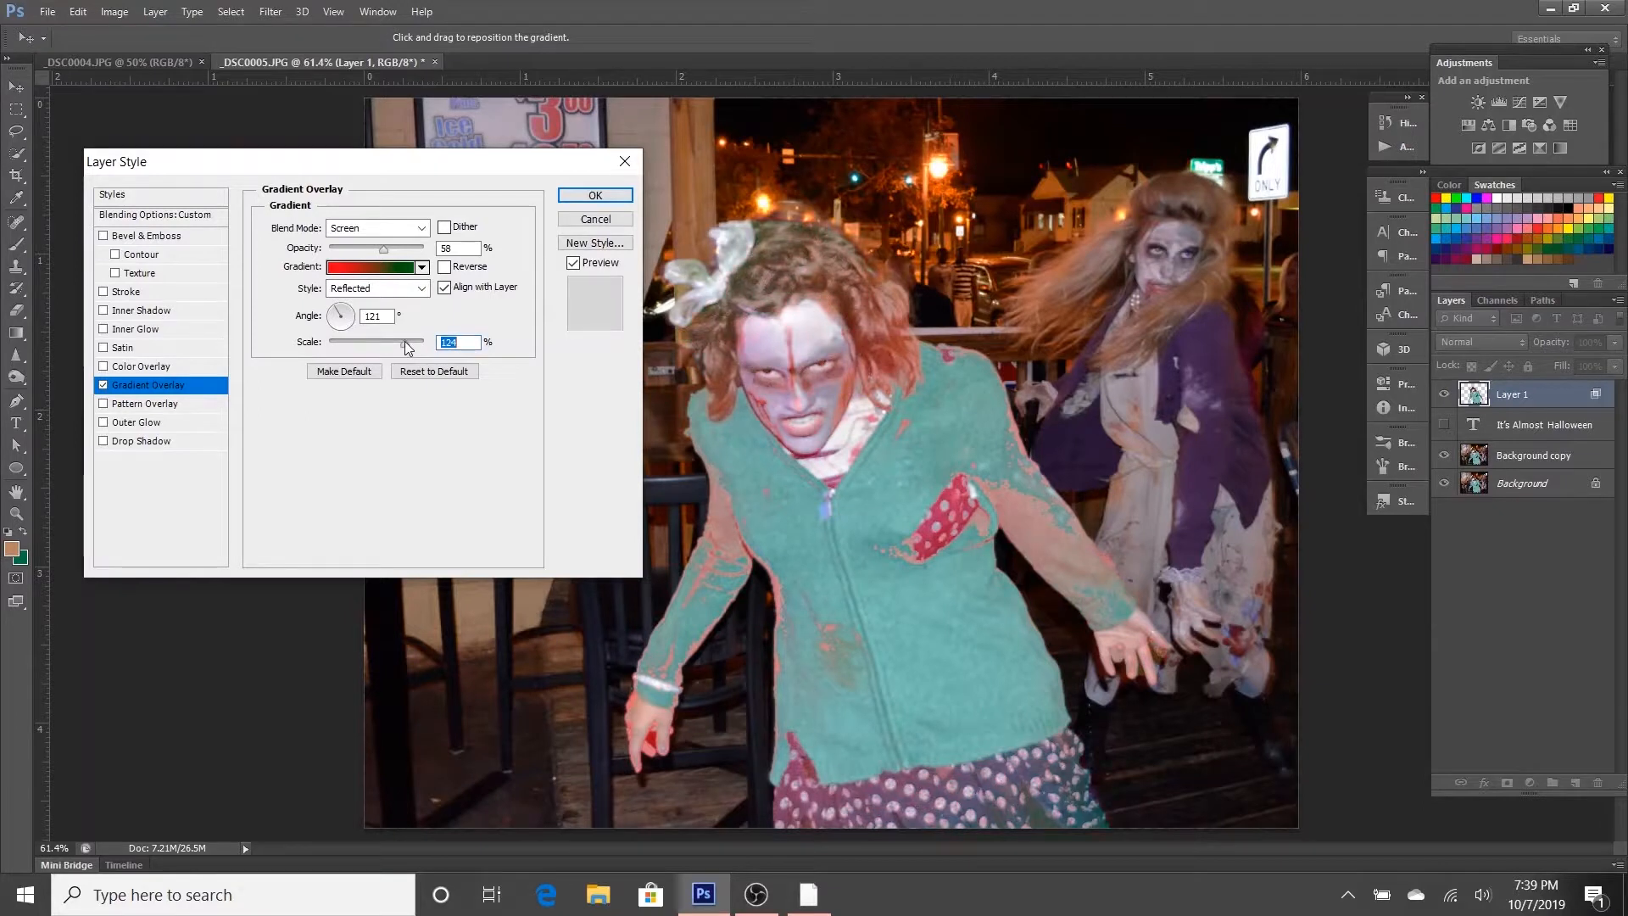
click(104, 385)
Step: Turn on Pattern Overlay for Layer 1 and show its settings, keeping the Normal blend mode
click(103, 404)
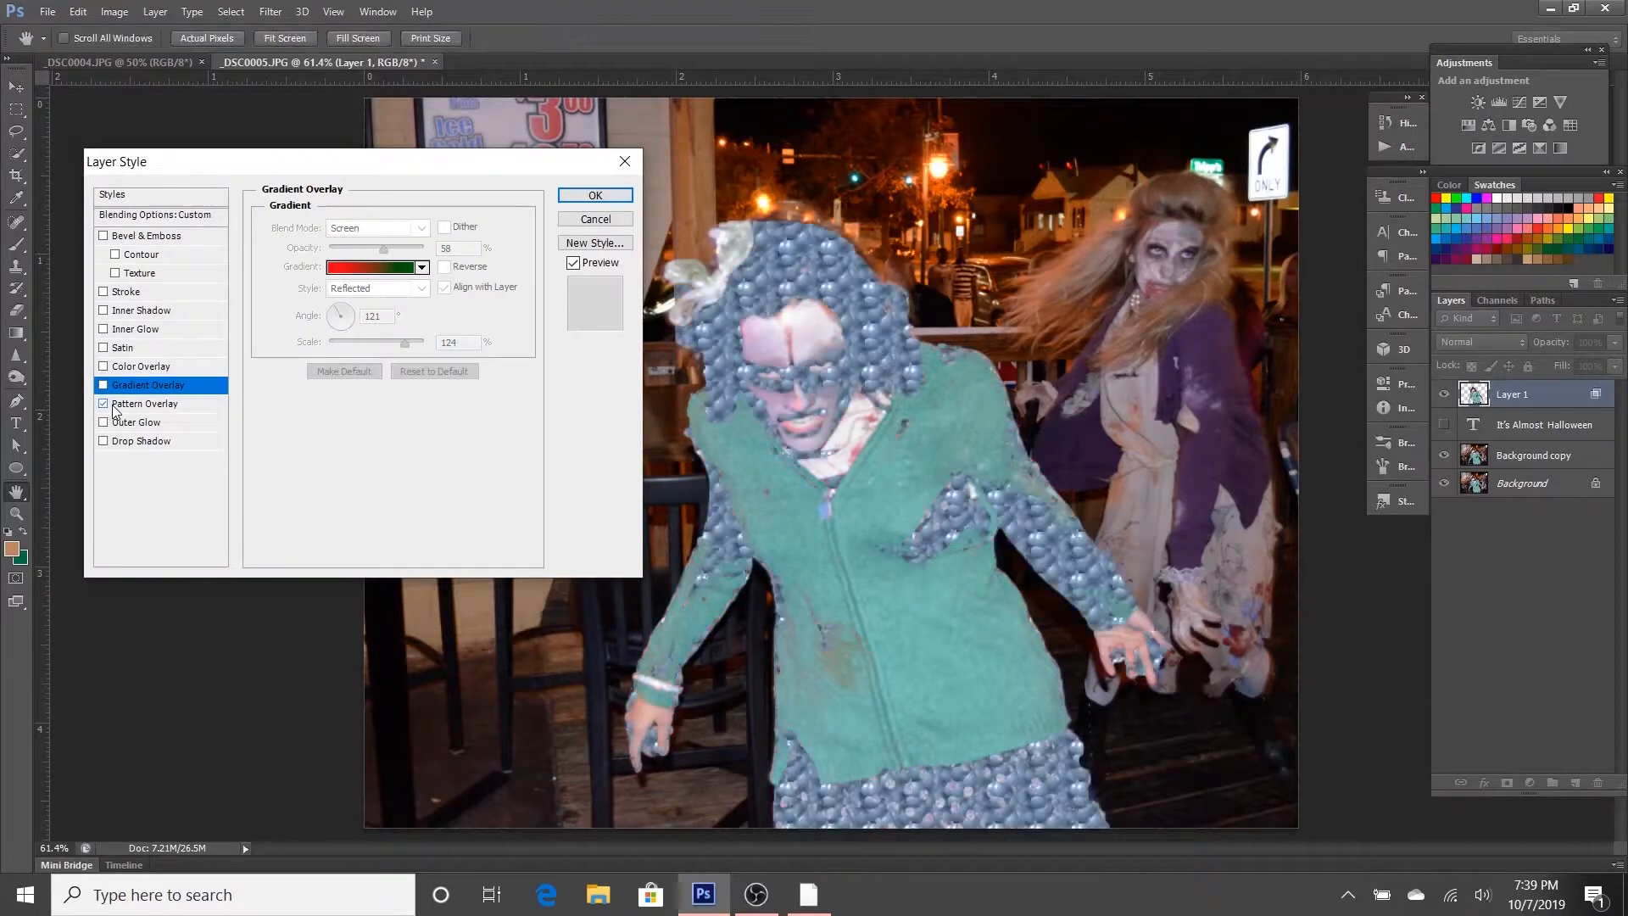
click(123, 406)
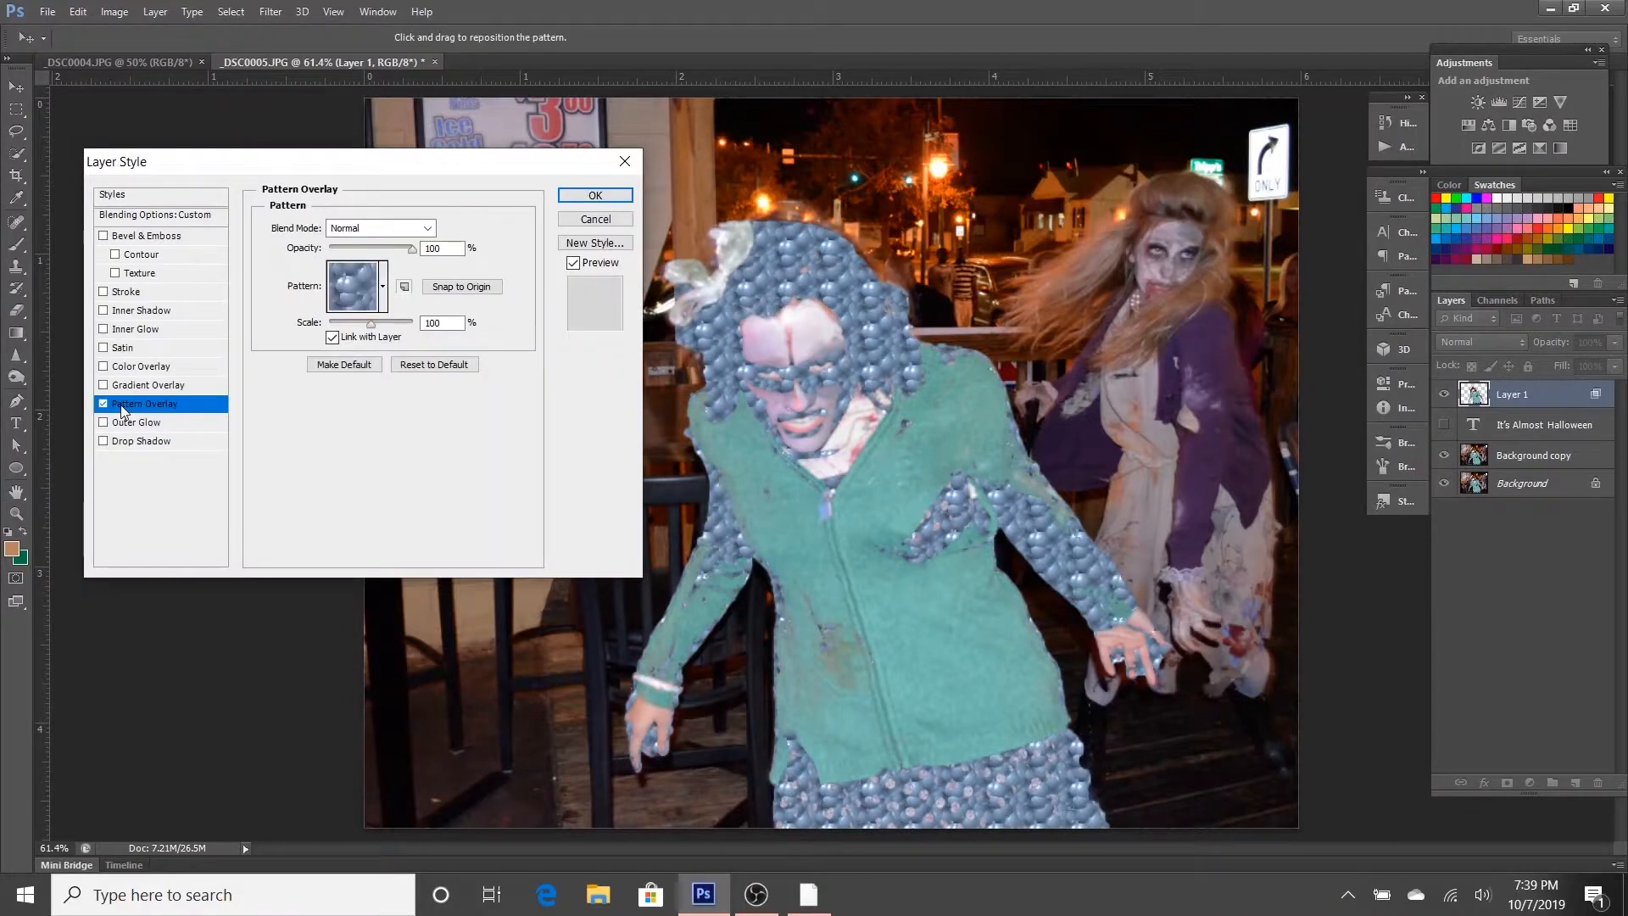
click(430, 227)
click(403, 253)
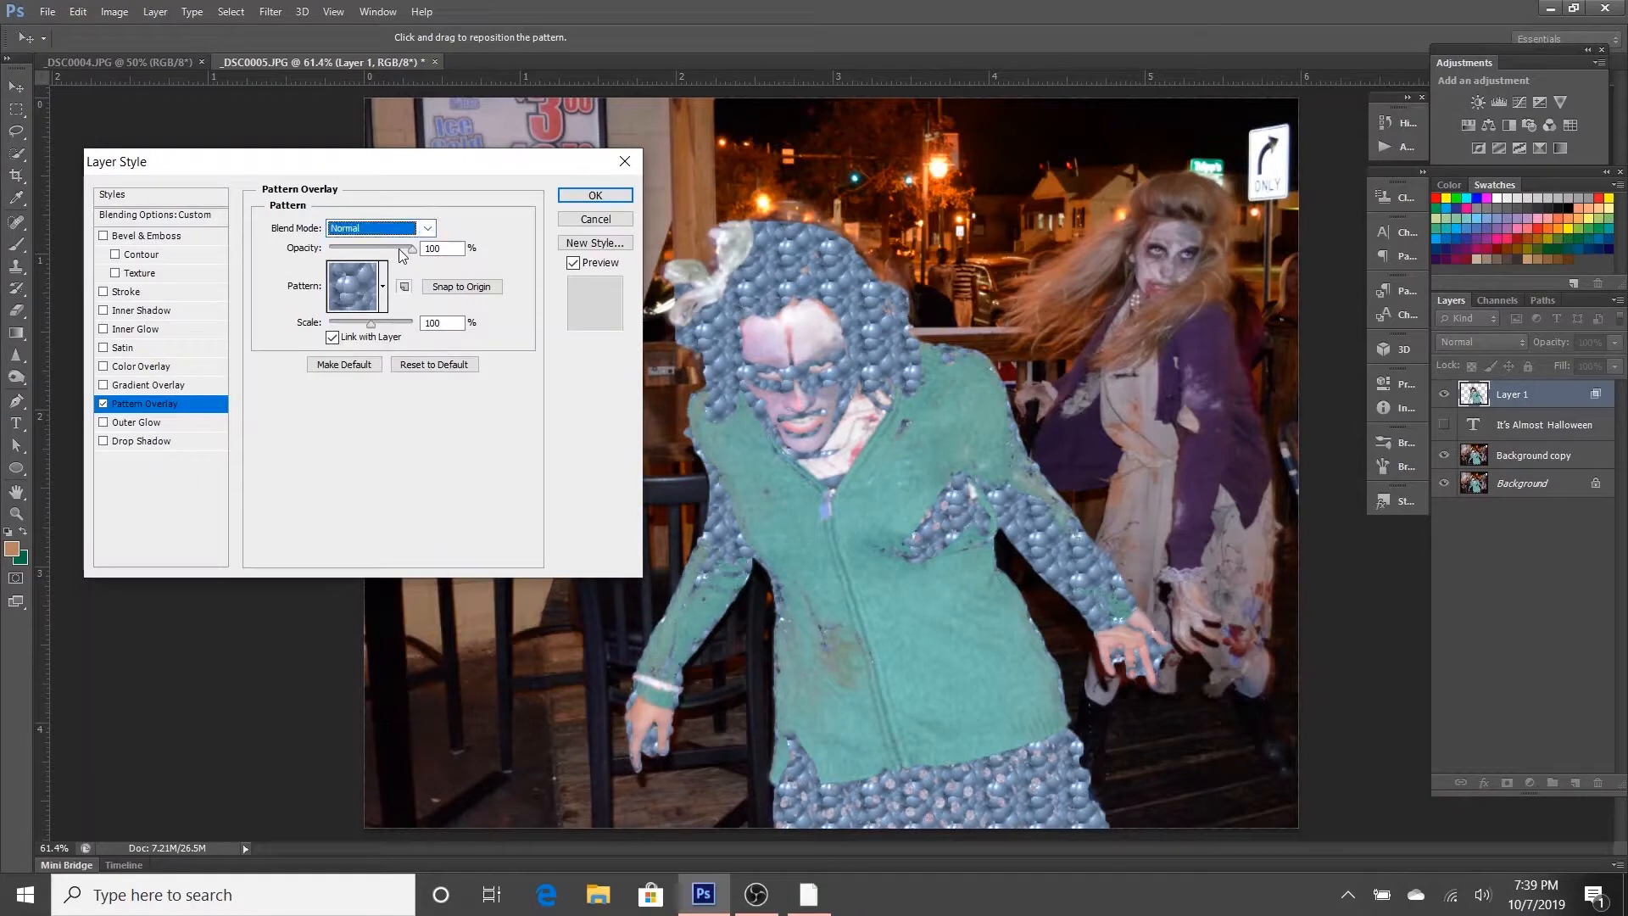
Step: Switch the overlay to a black-and-white speckled pattern at 35% scale and turn off Pattern Overlay after previewing it
click(383, 288)
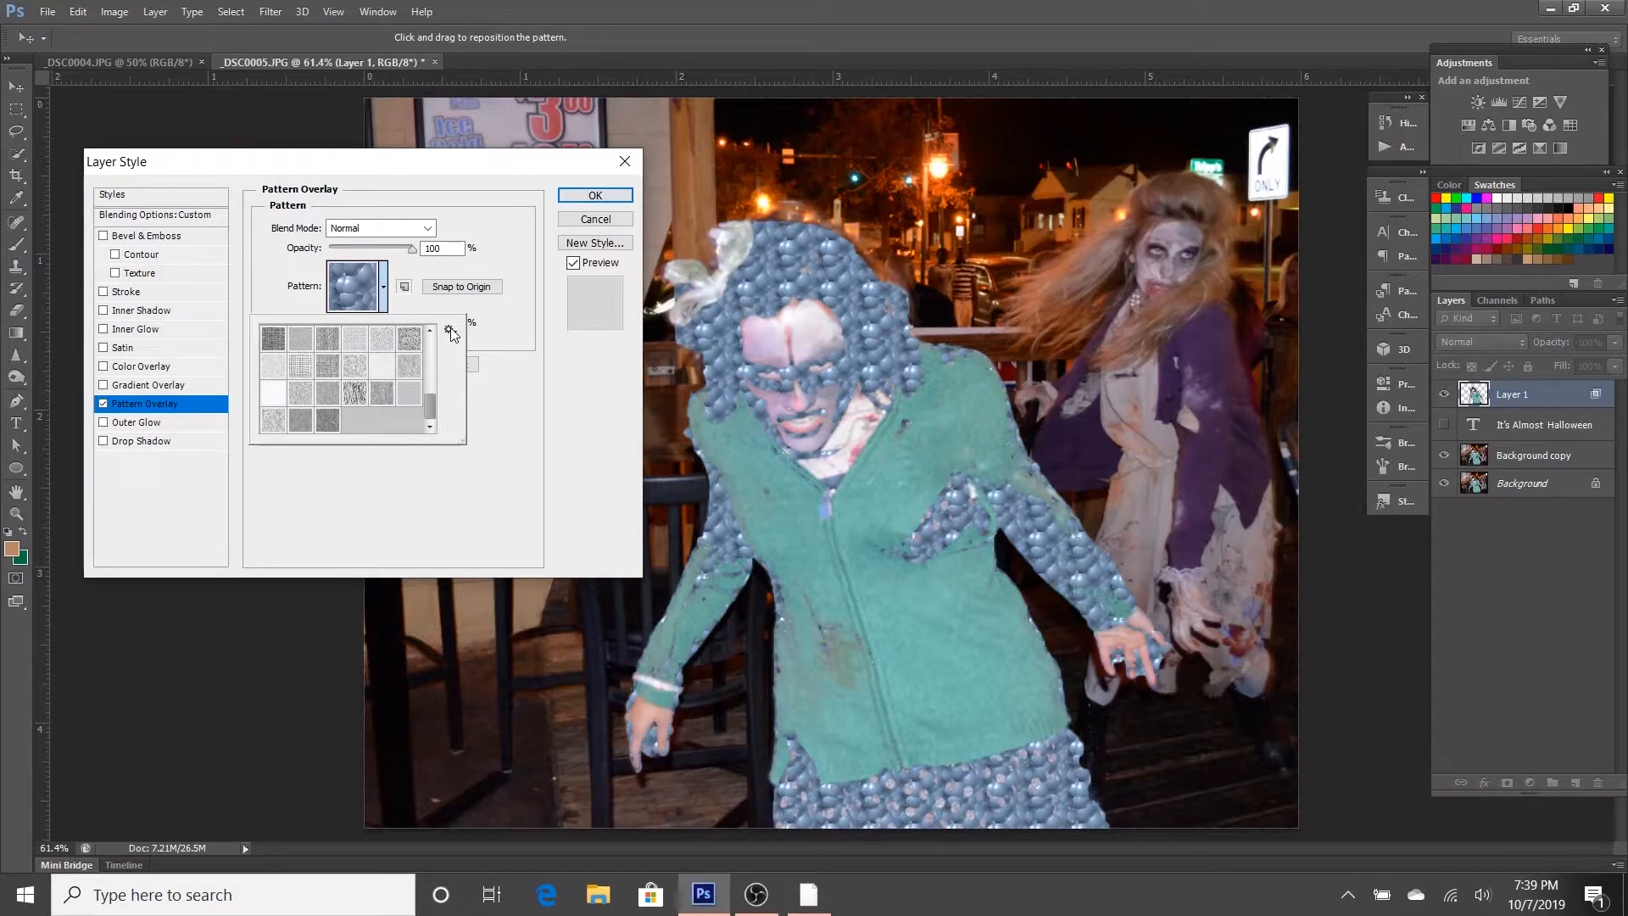
double_click(402, 341)
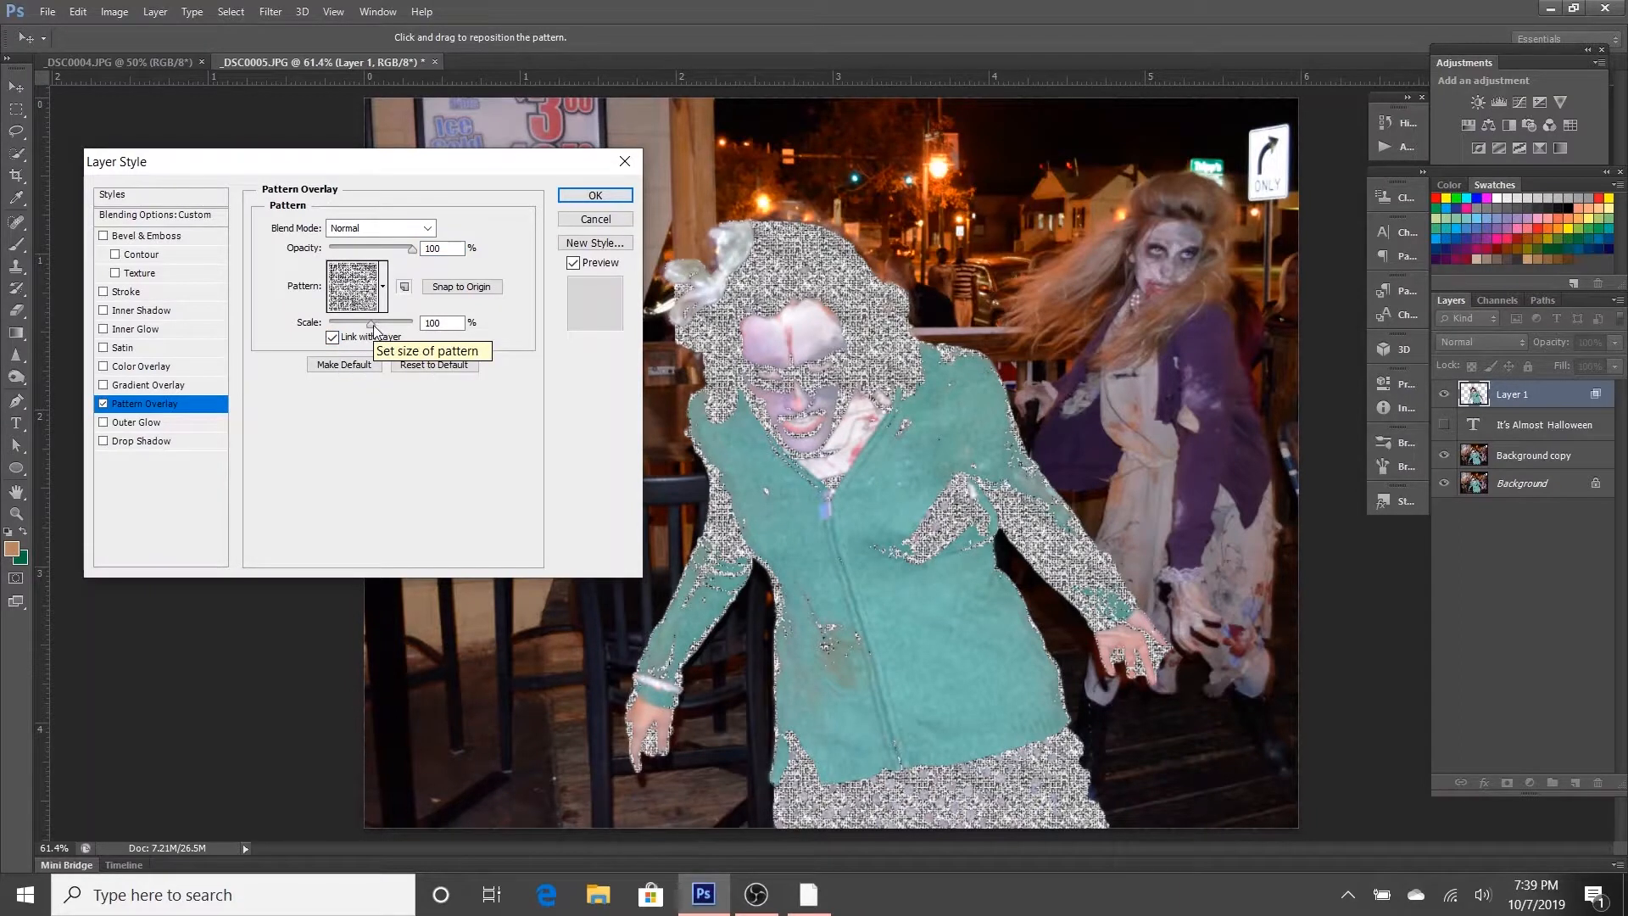
mouse_move(374, 329)
mouse_down()
mouse_move(388, 331)
mouse_move(344, 329)
mouse_up()
click(104, 404)
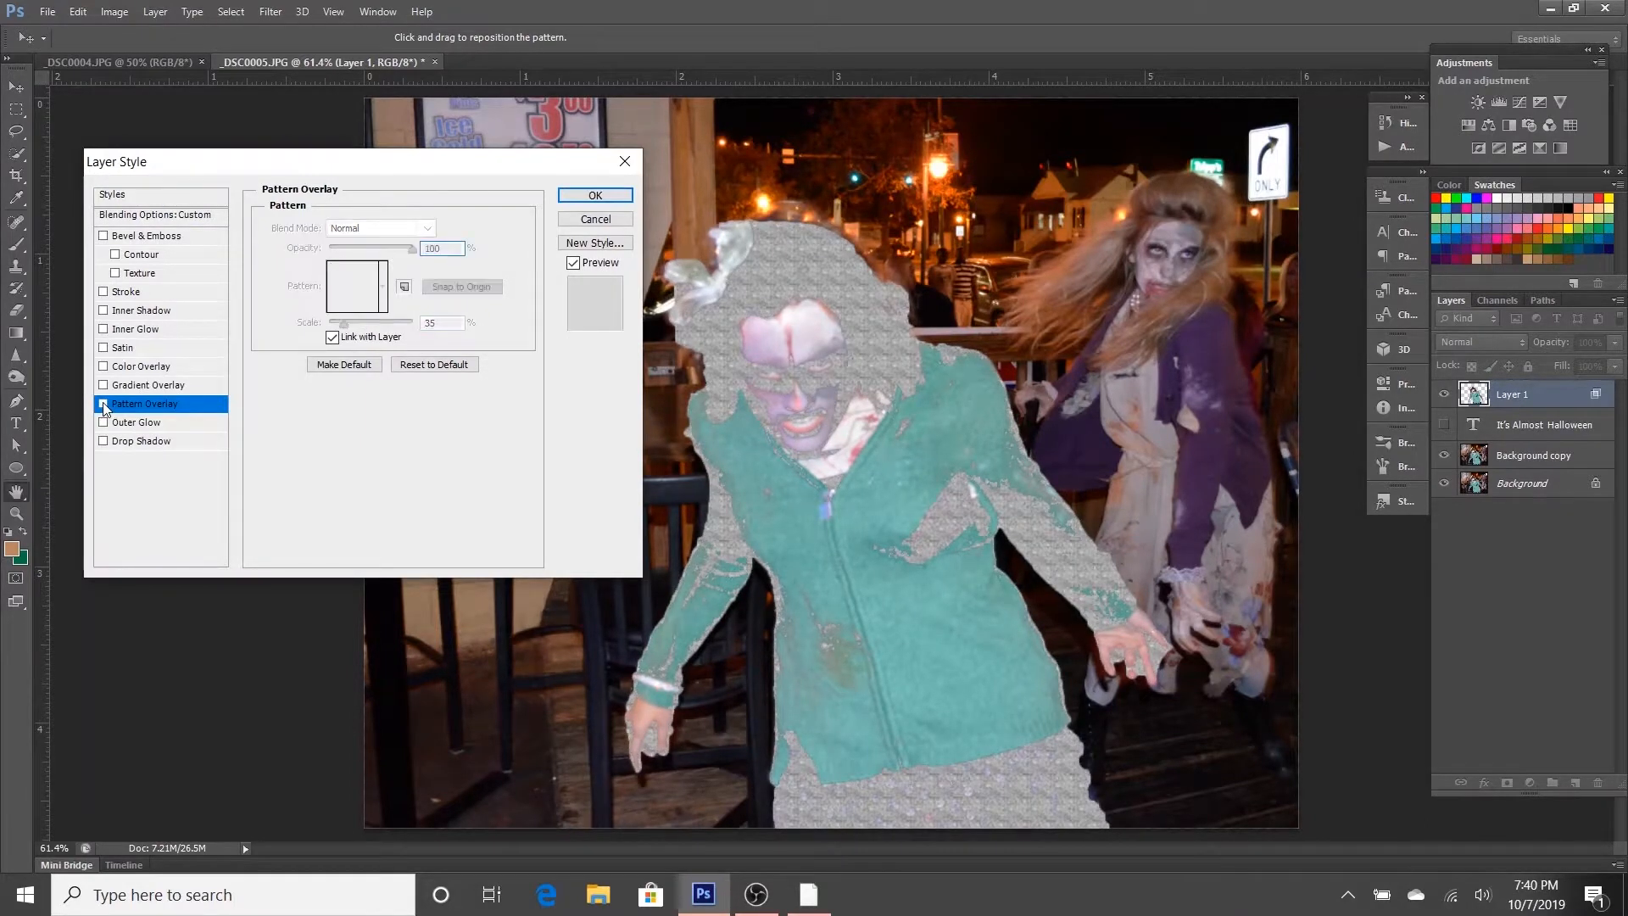
Step: Turn on Outer Glow for Layer 1 with Normal blend mode, 85% opacity and 54% noise
click(103, 423)
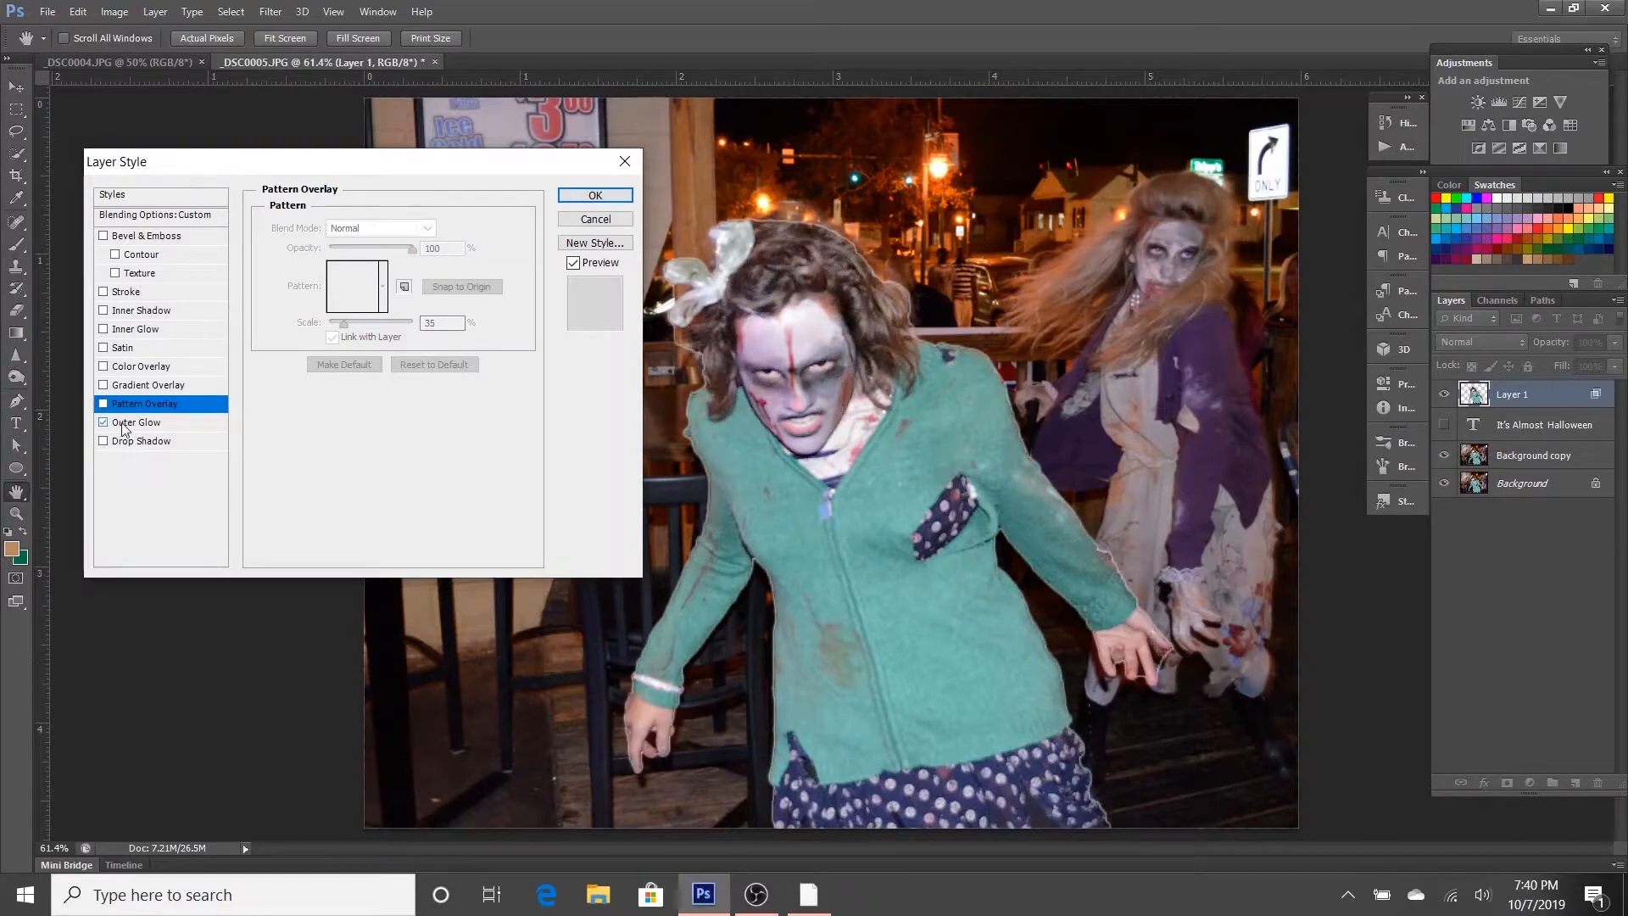
click(127, 423)
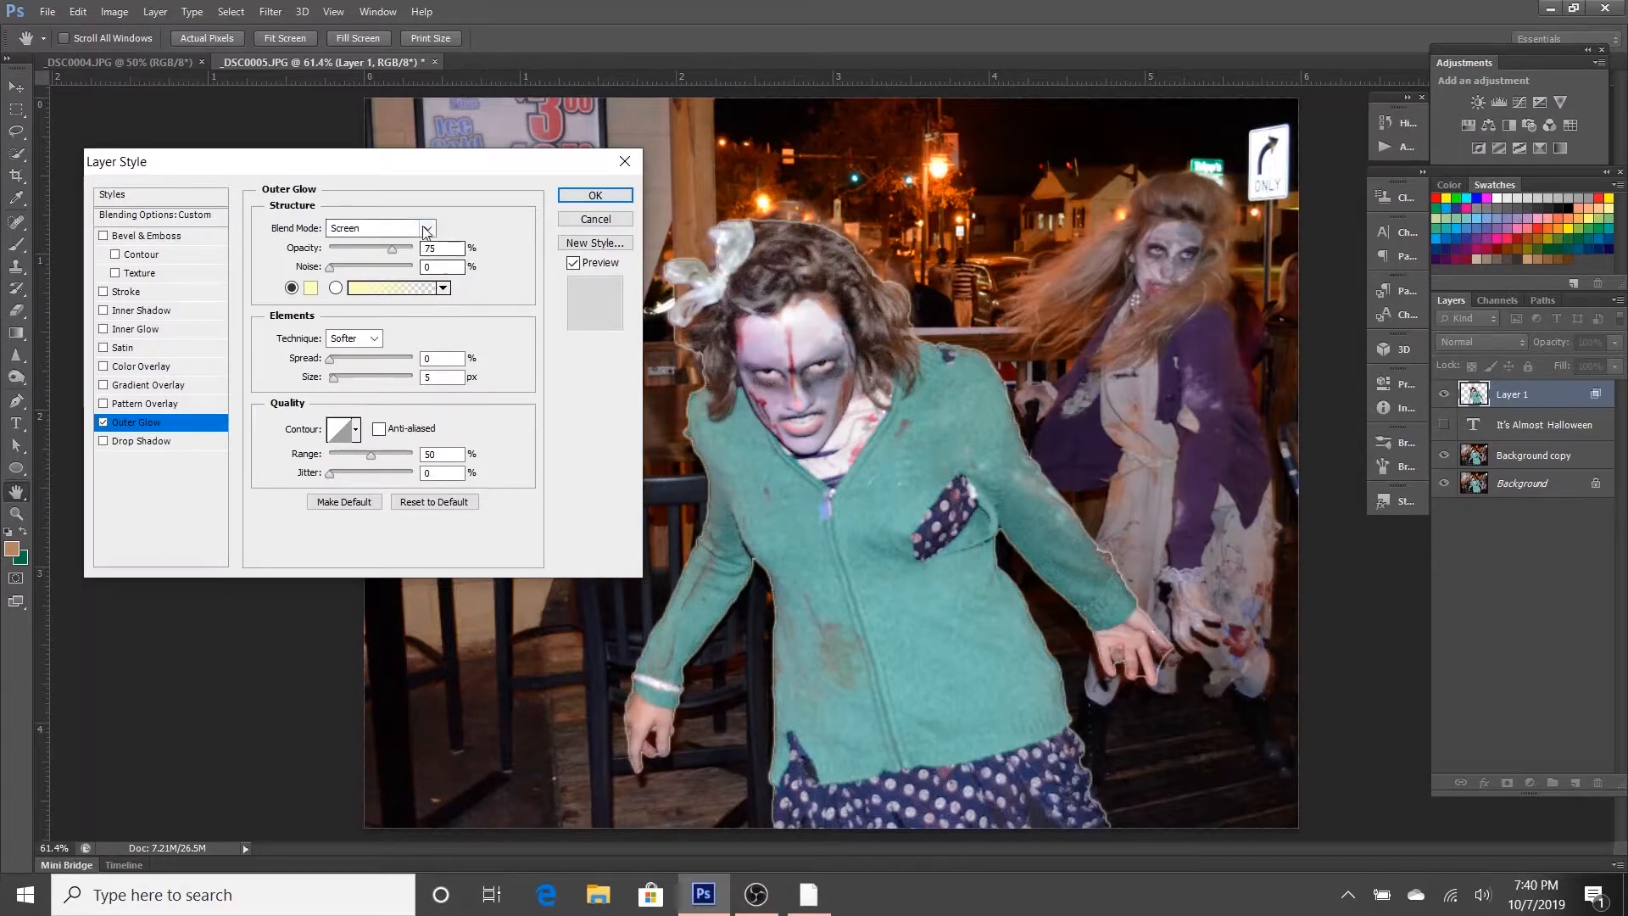
click(381, 227)
click(399, 230)
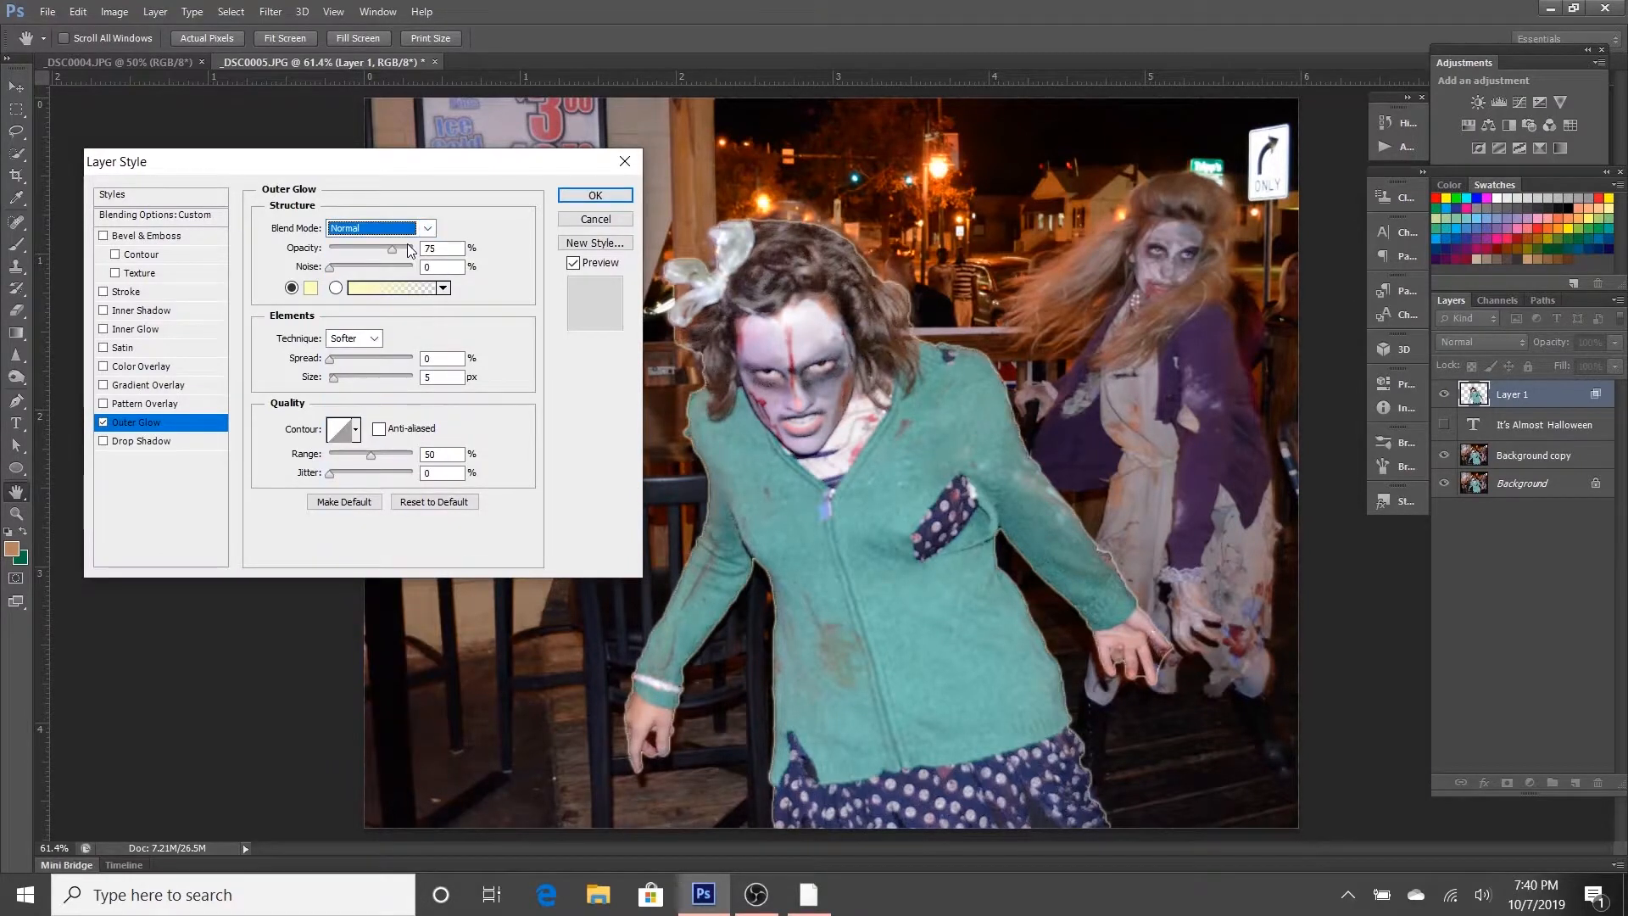
drag(392, 247, 400, 252)
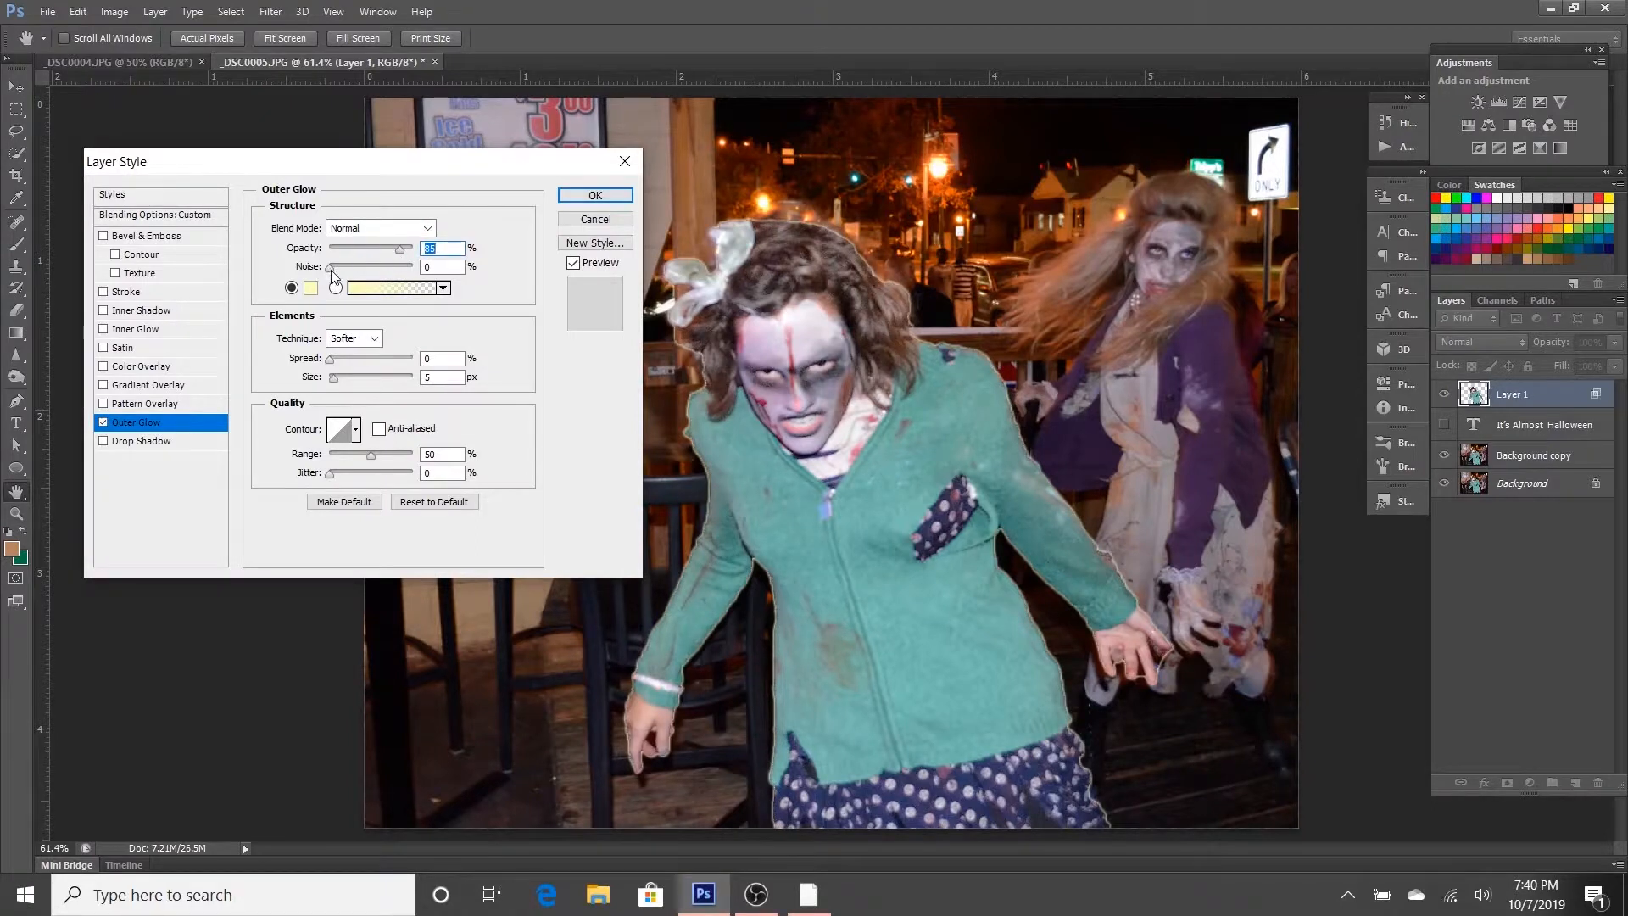
click(375, 268)
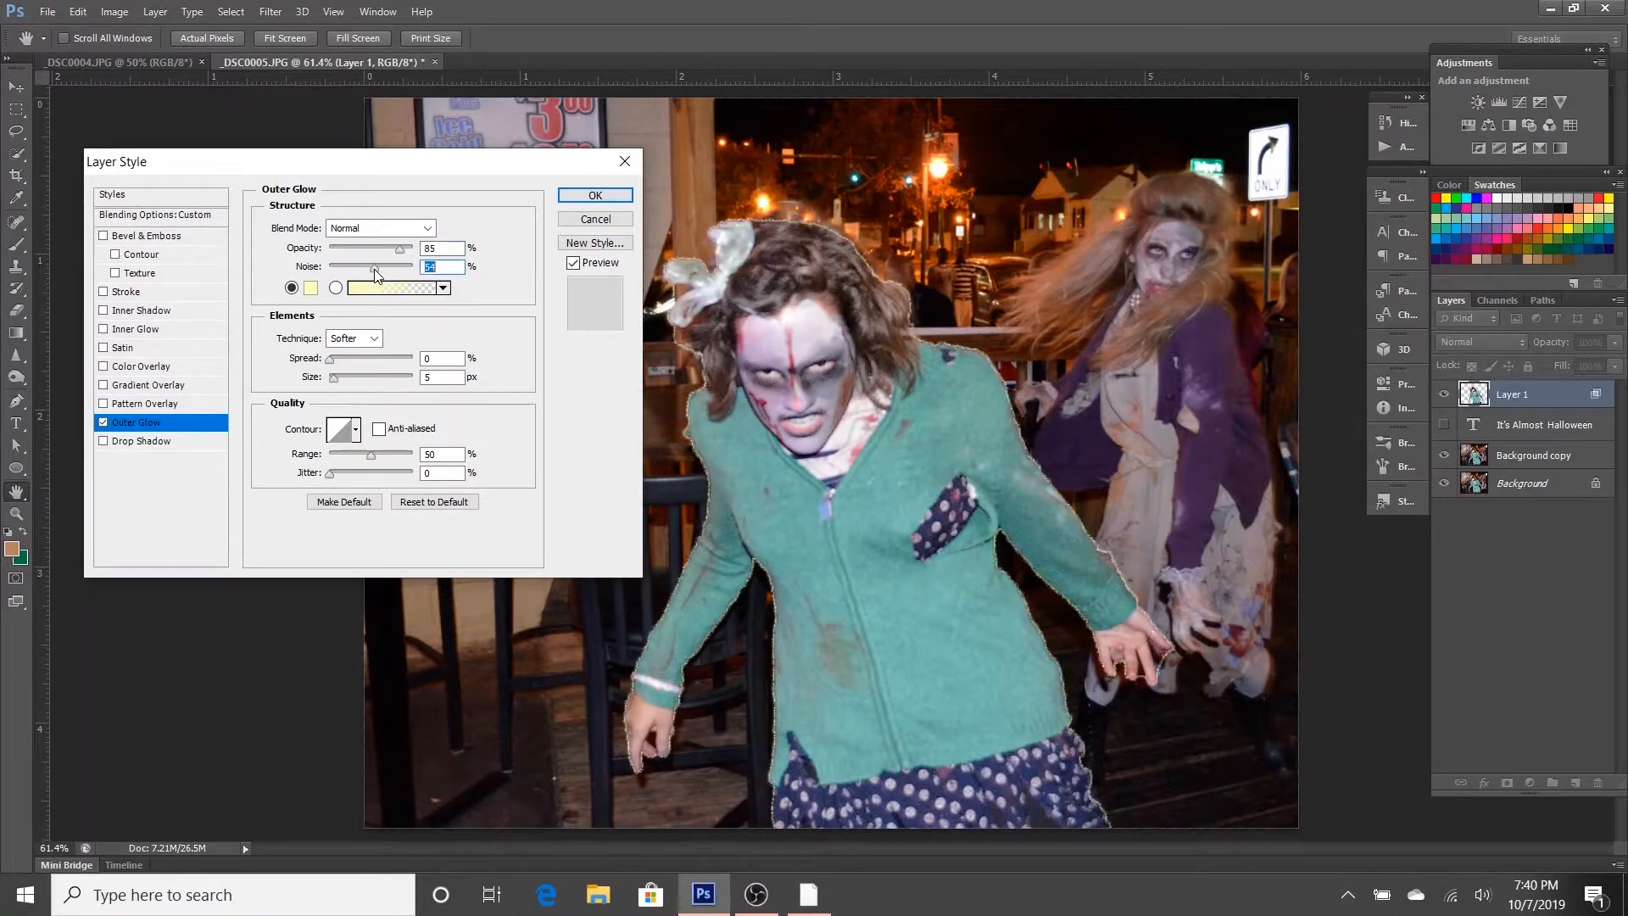
Step: Change the outer glow colour to white and switch the glow to its gradient fill, keeping the white-to-transparent gradient
click(311, 289)
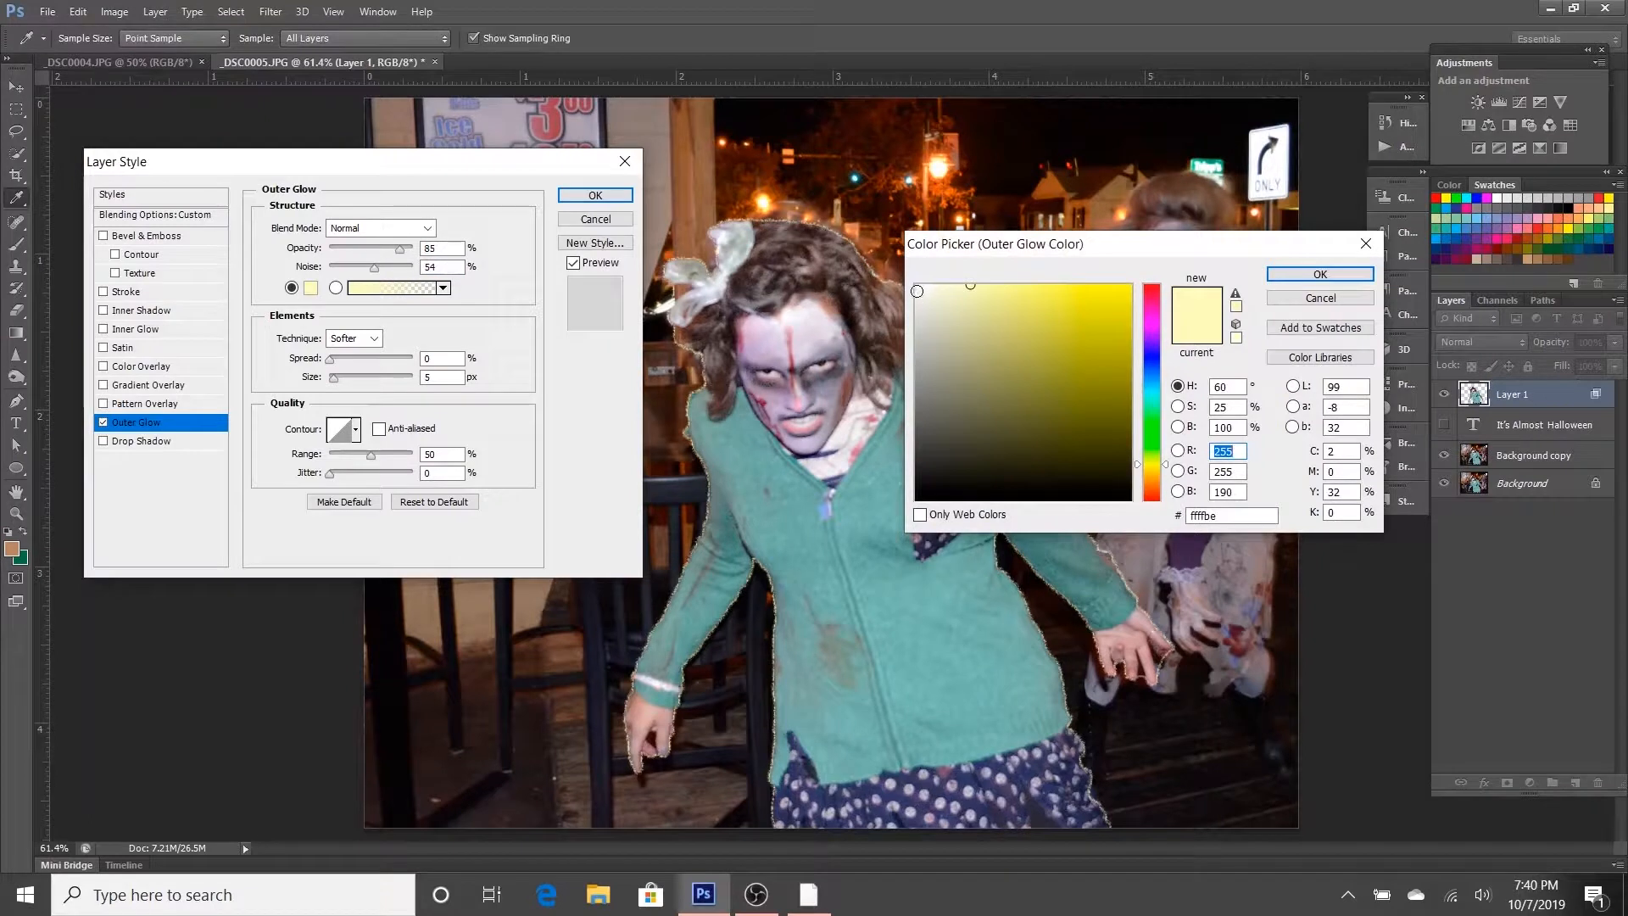
click(1320, 274)
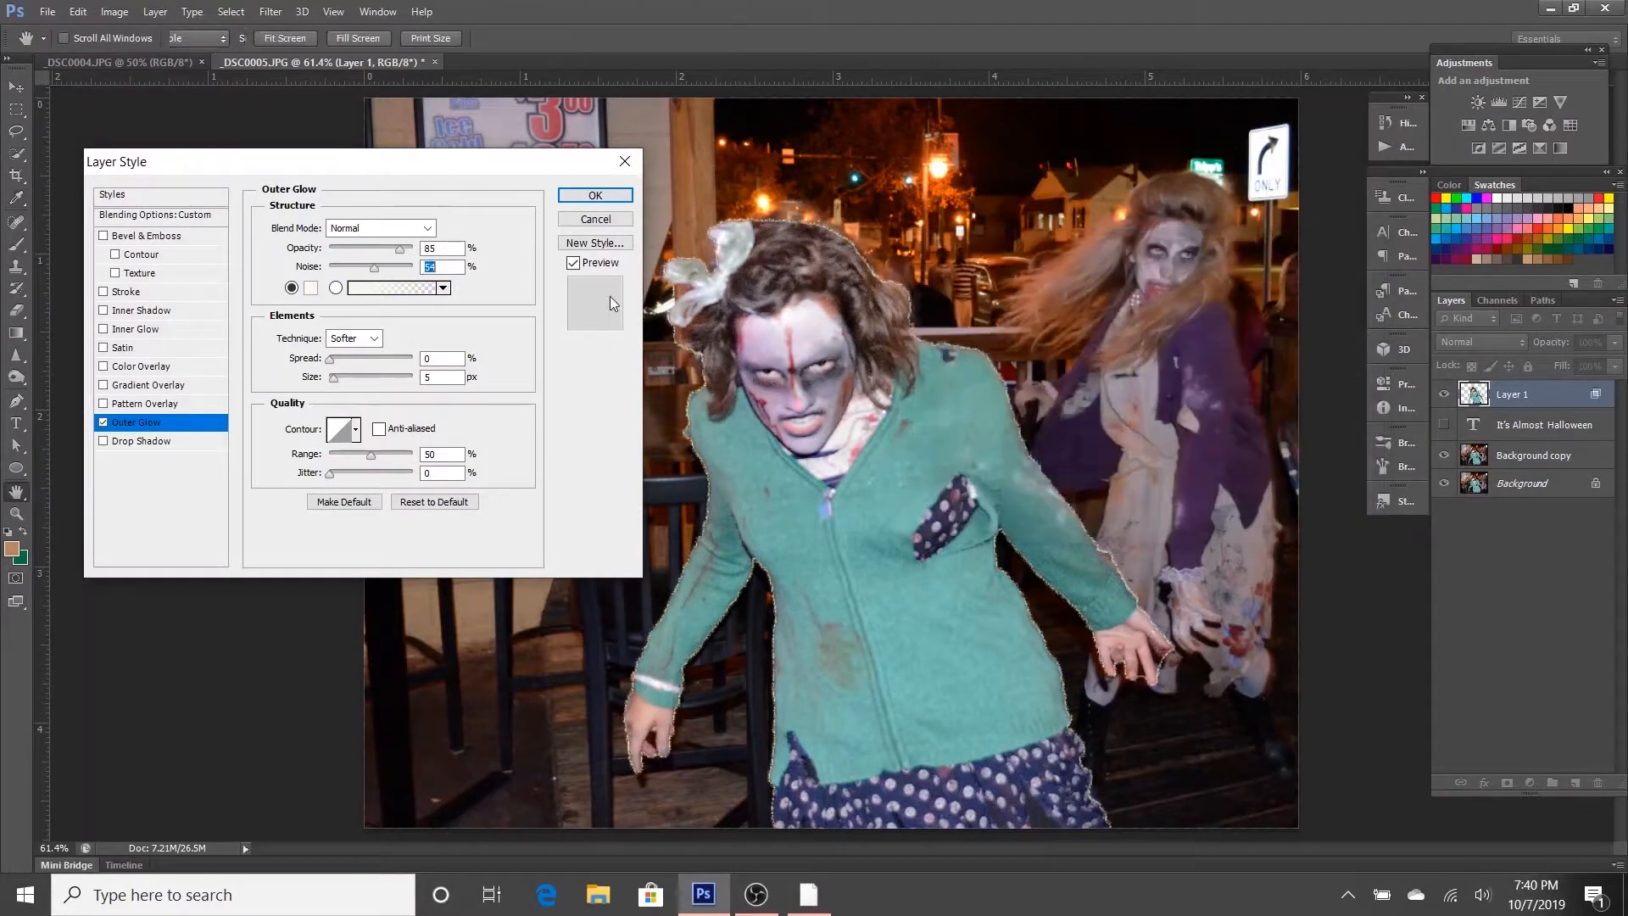
click(336, 288)
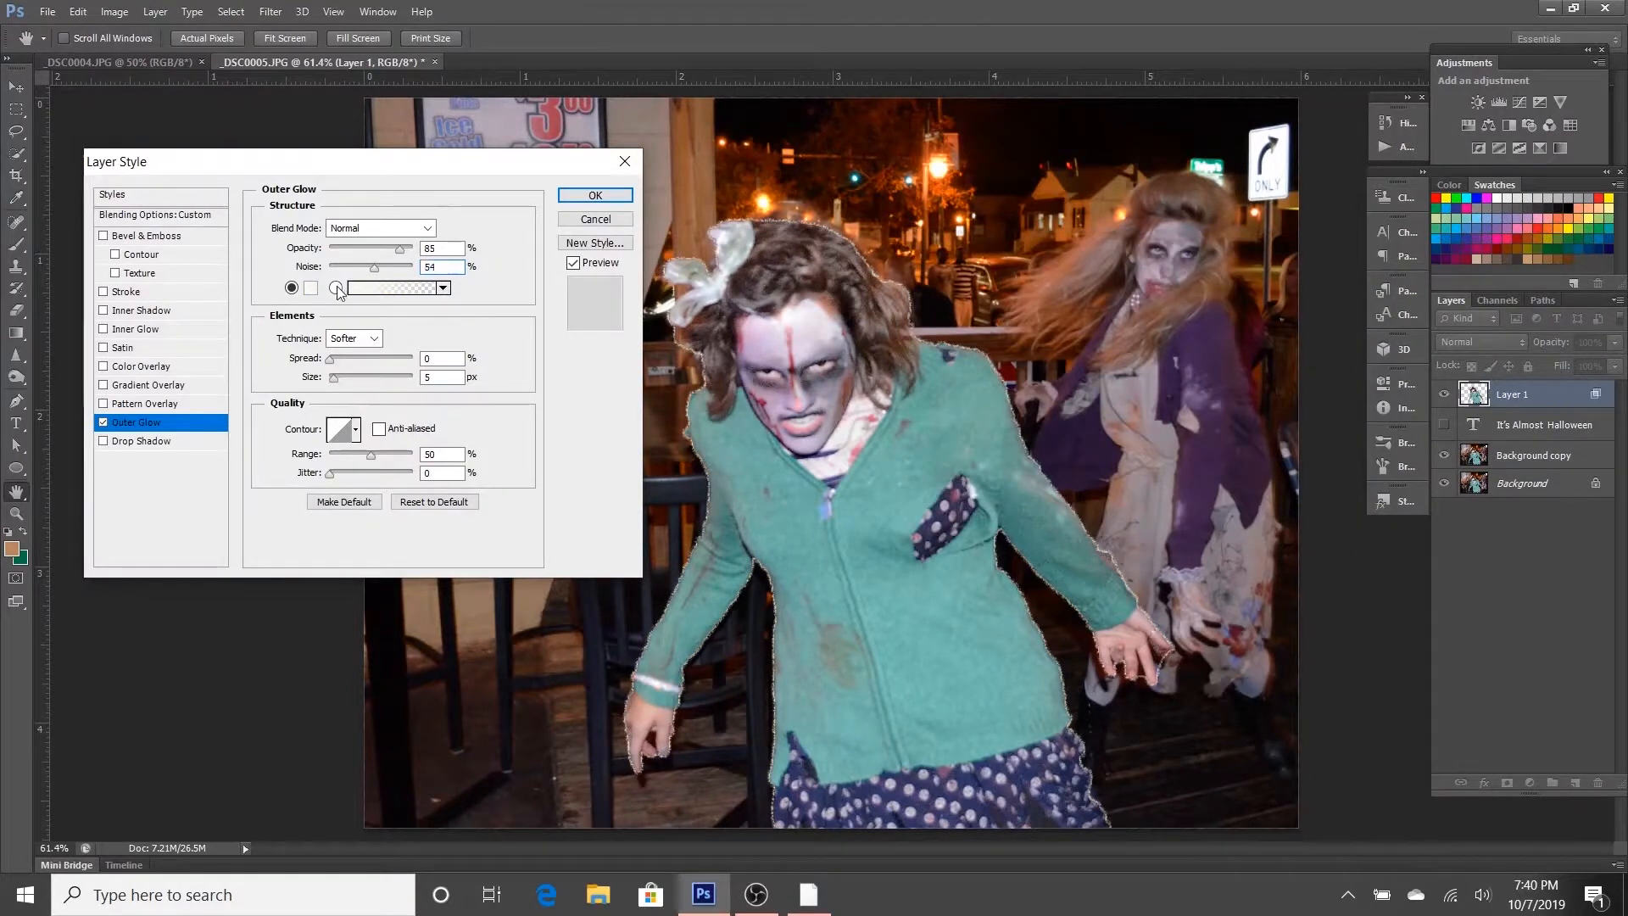
click(442, 288)
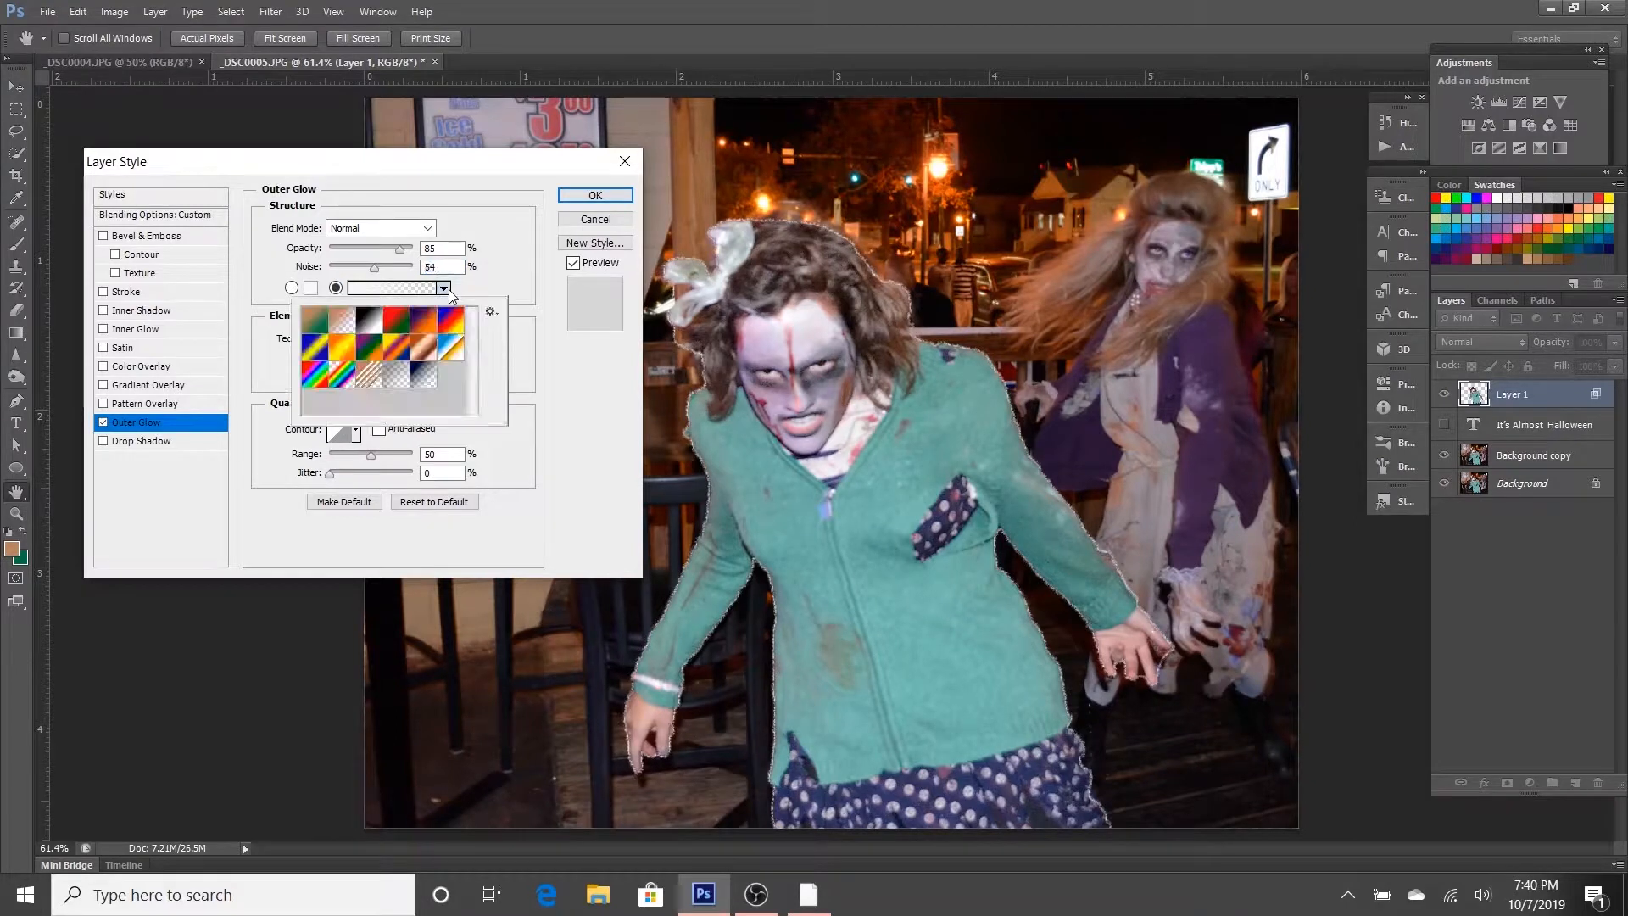
click(449, 291)
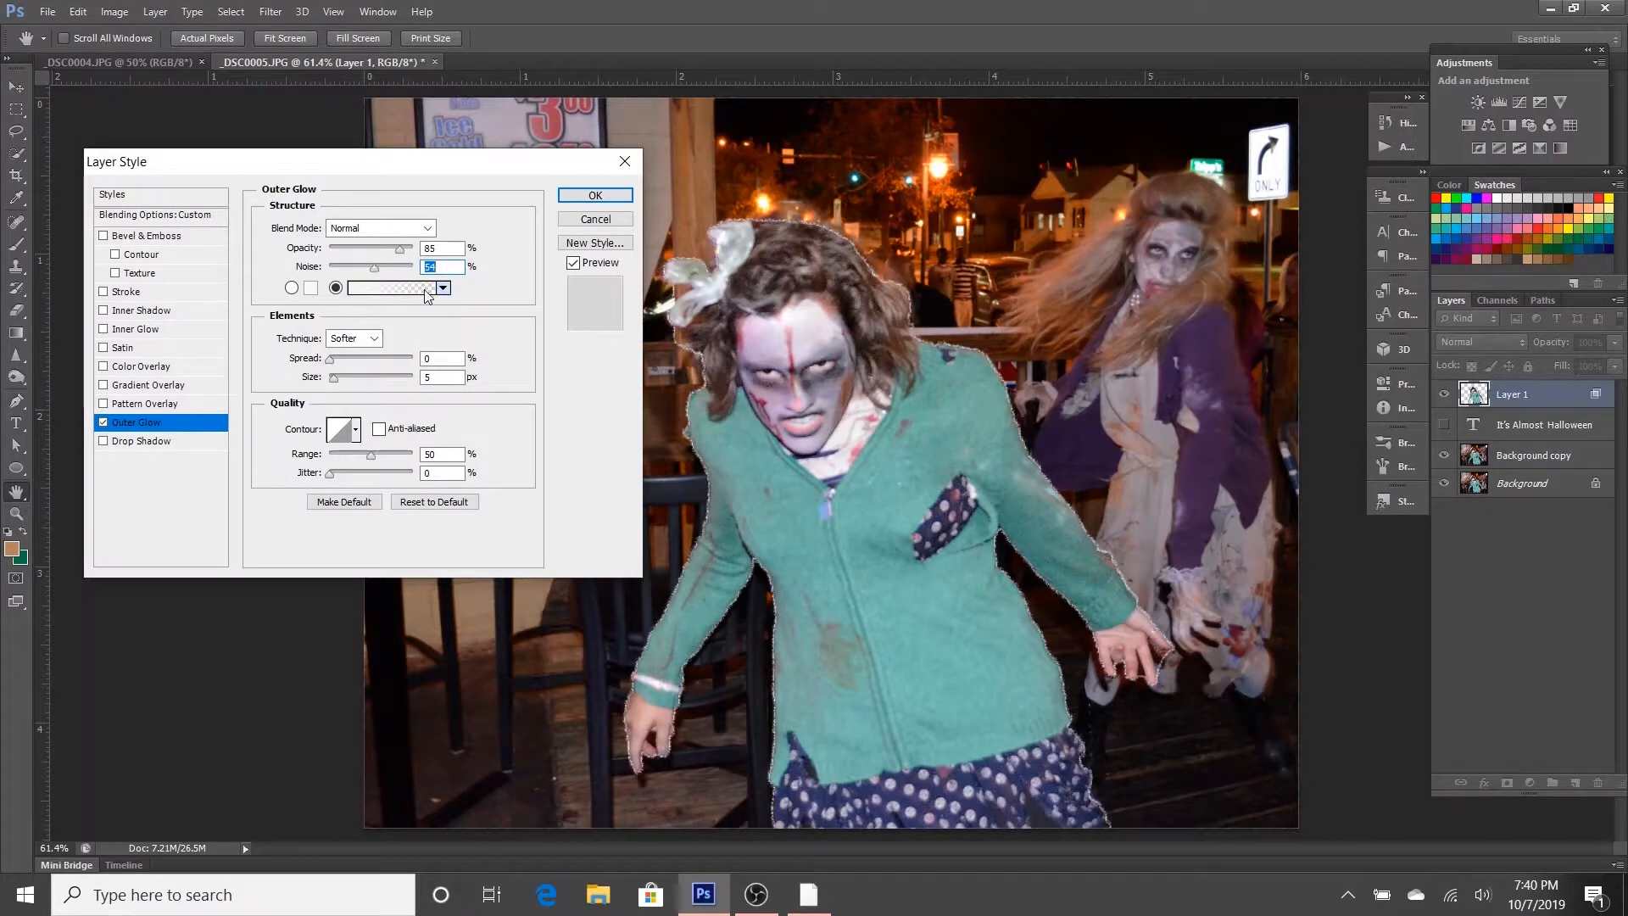
Step: Set the outer glow's spread to 71% and size to 84 px, using the Precise technique
drag(331, 360, 391, 363)
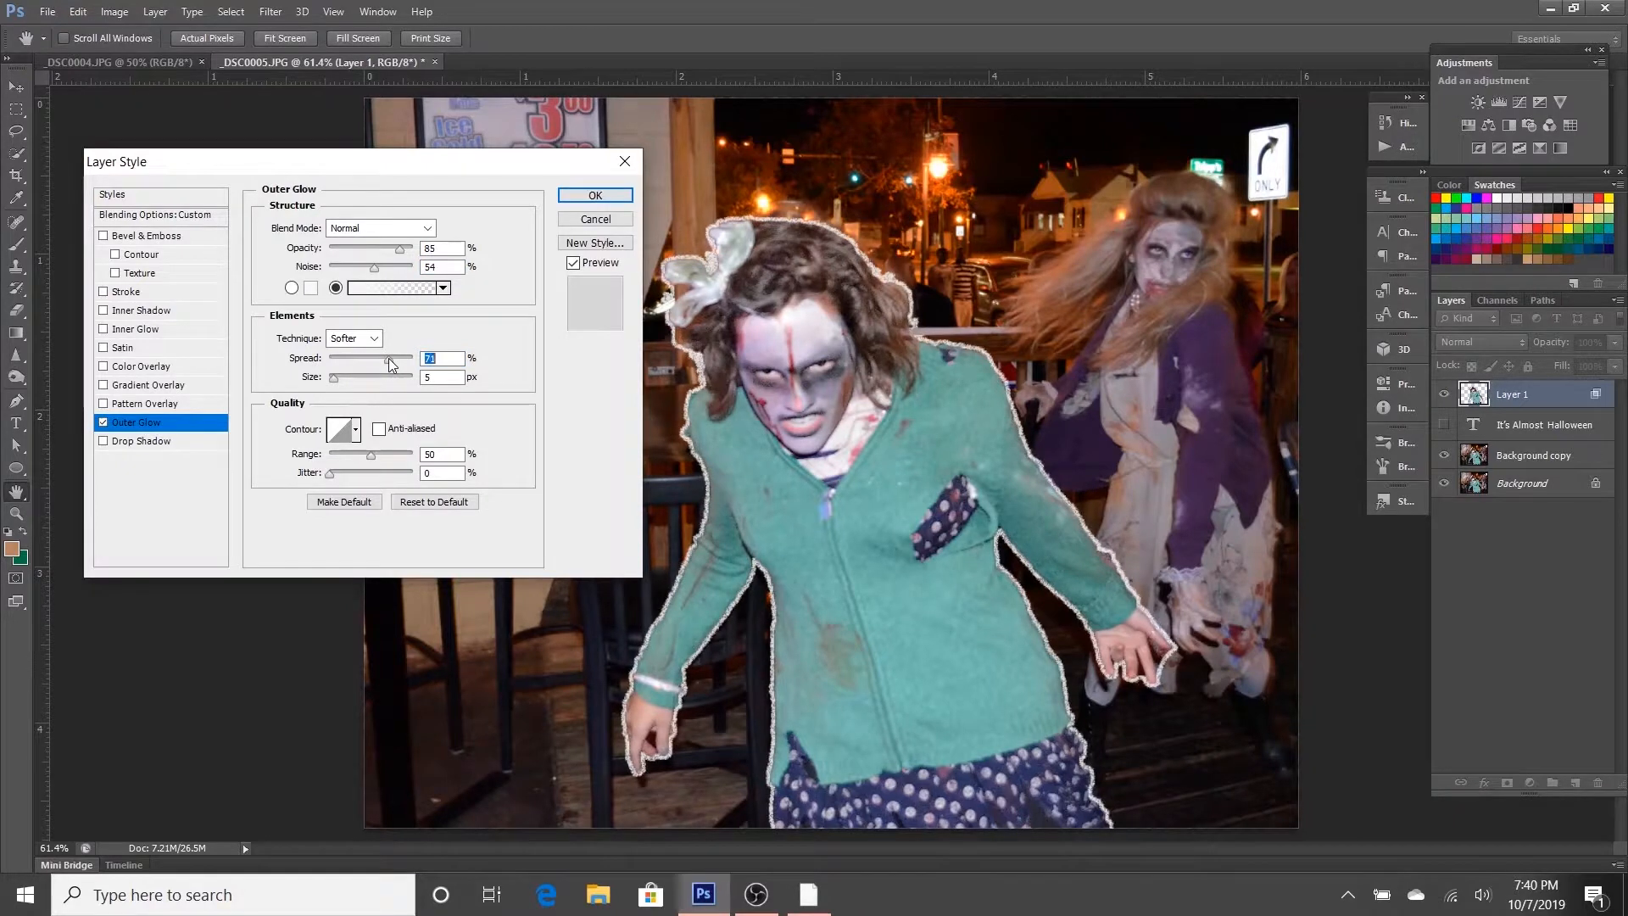
drag(348, 379, 359, 379)
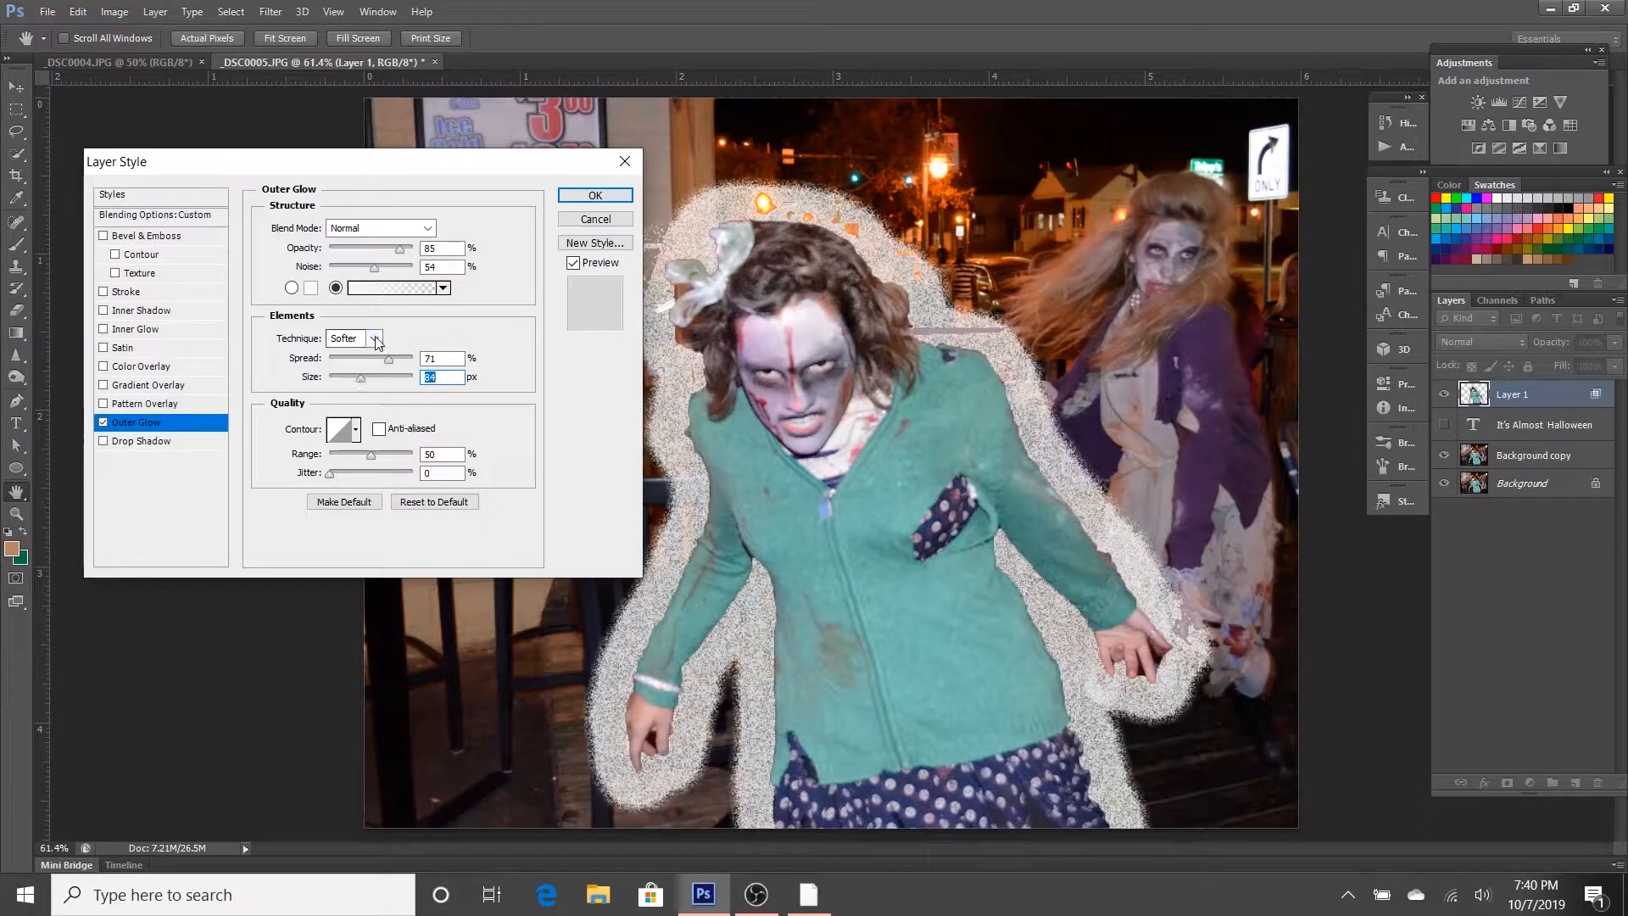
click(374, 339)
click(361, 374)
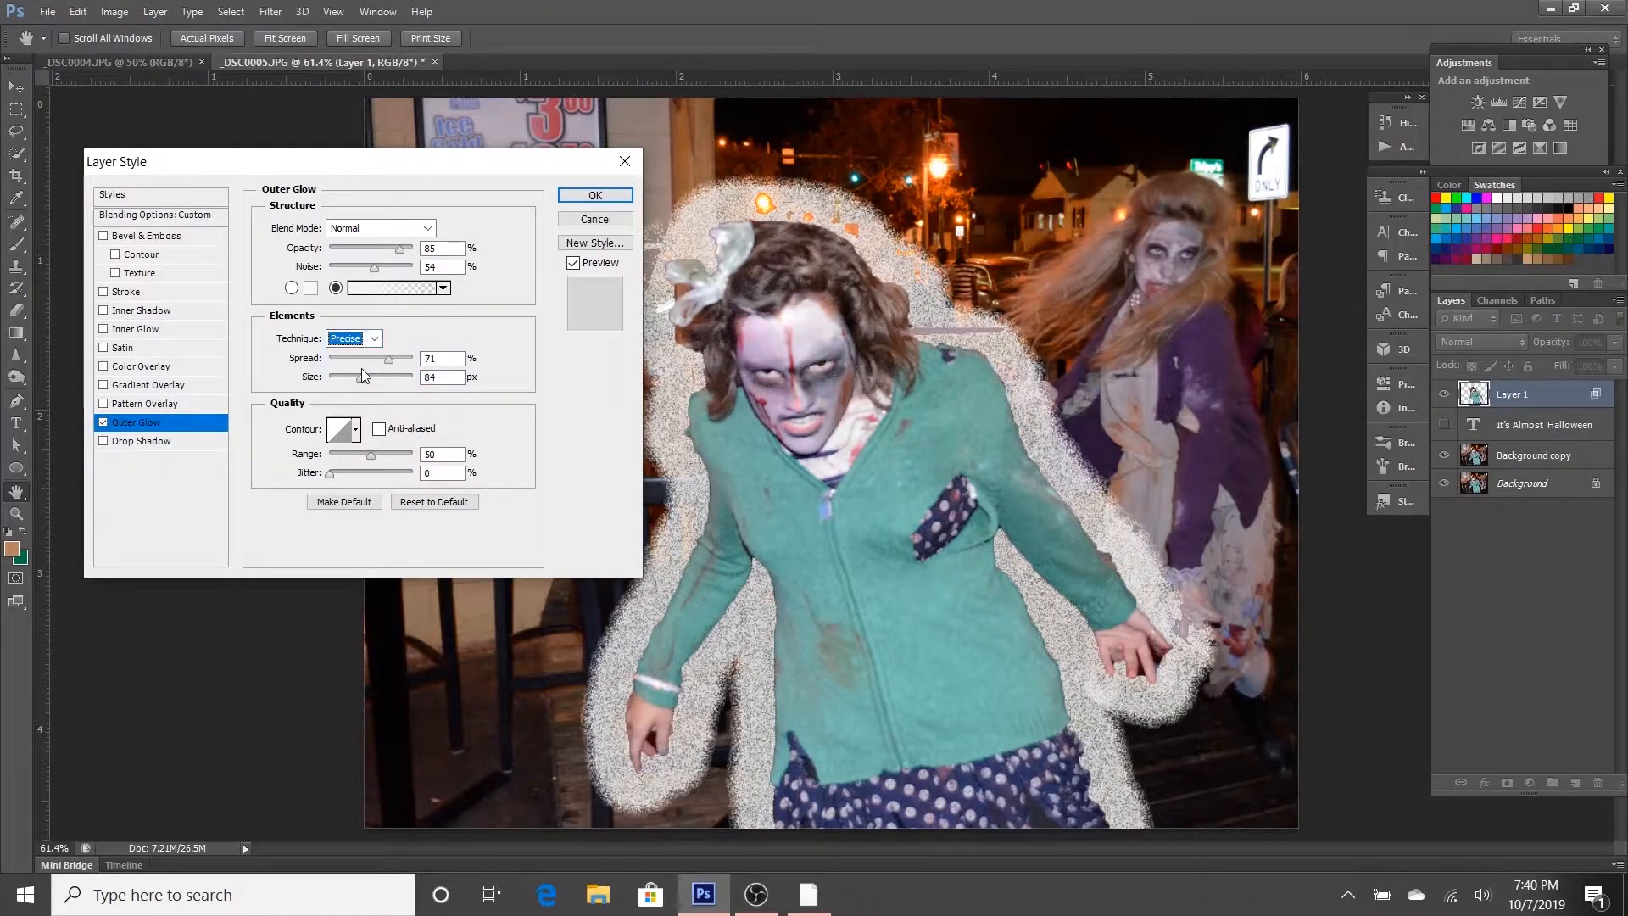
Step: Try outer glow sizes up to 152 px, and reduce the glow to 13% spread and 57 px size
drag(363, 375, 375, 379)
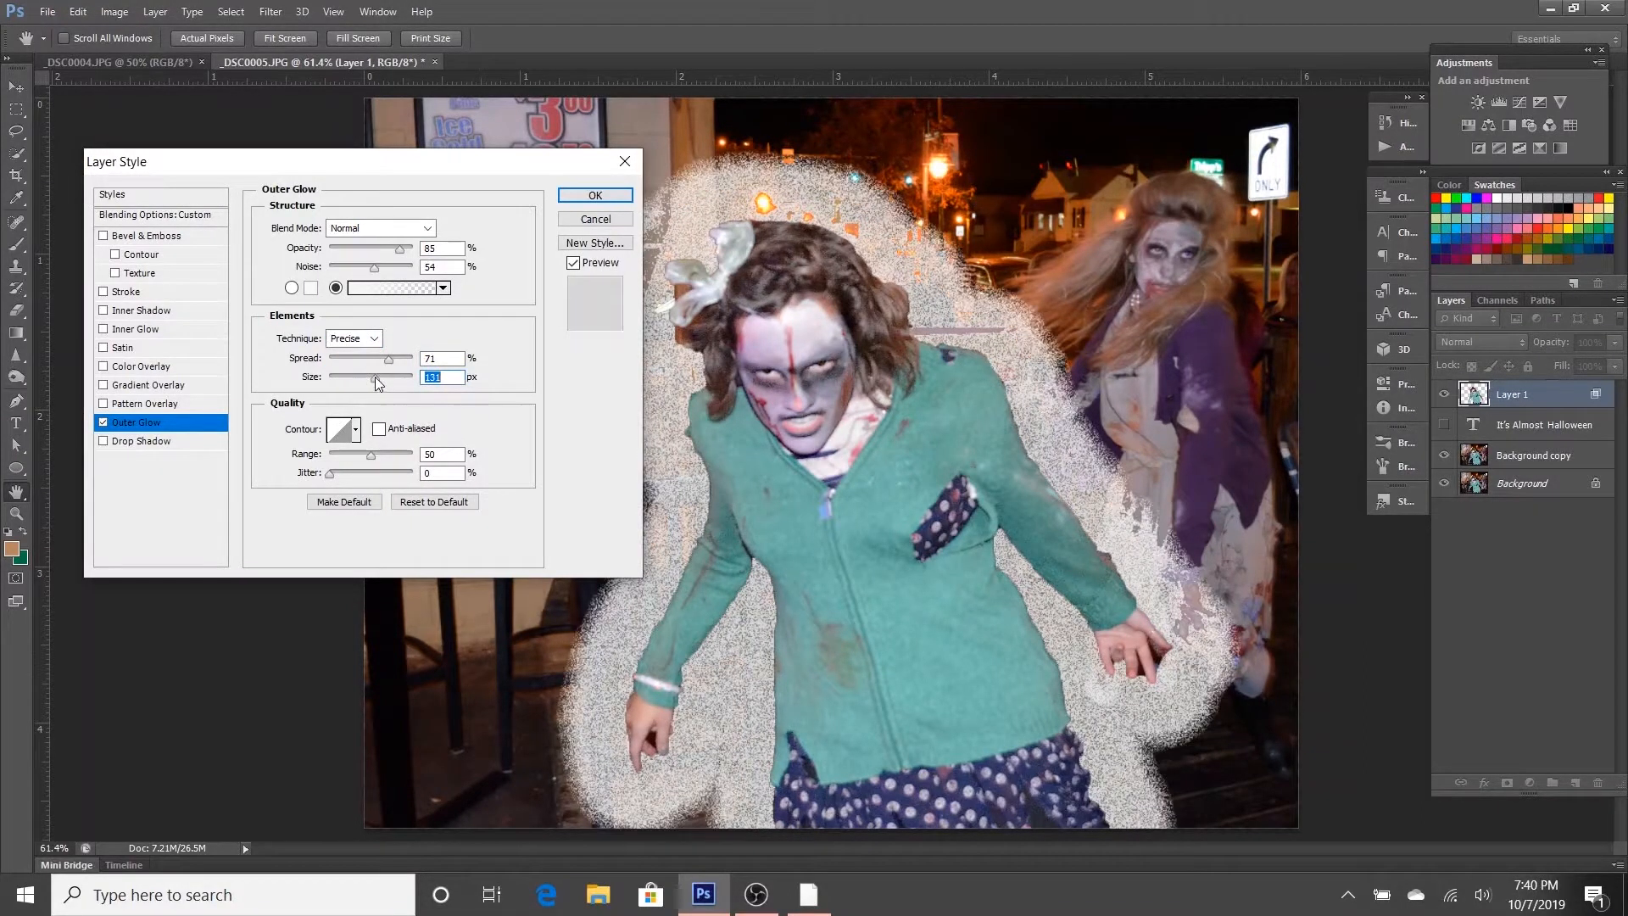
drag(375, 376, 382, 379)
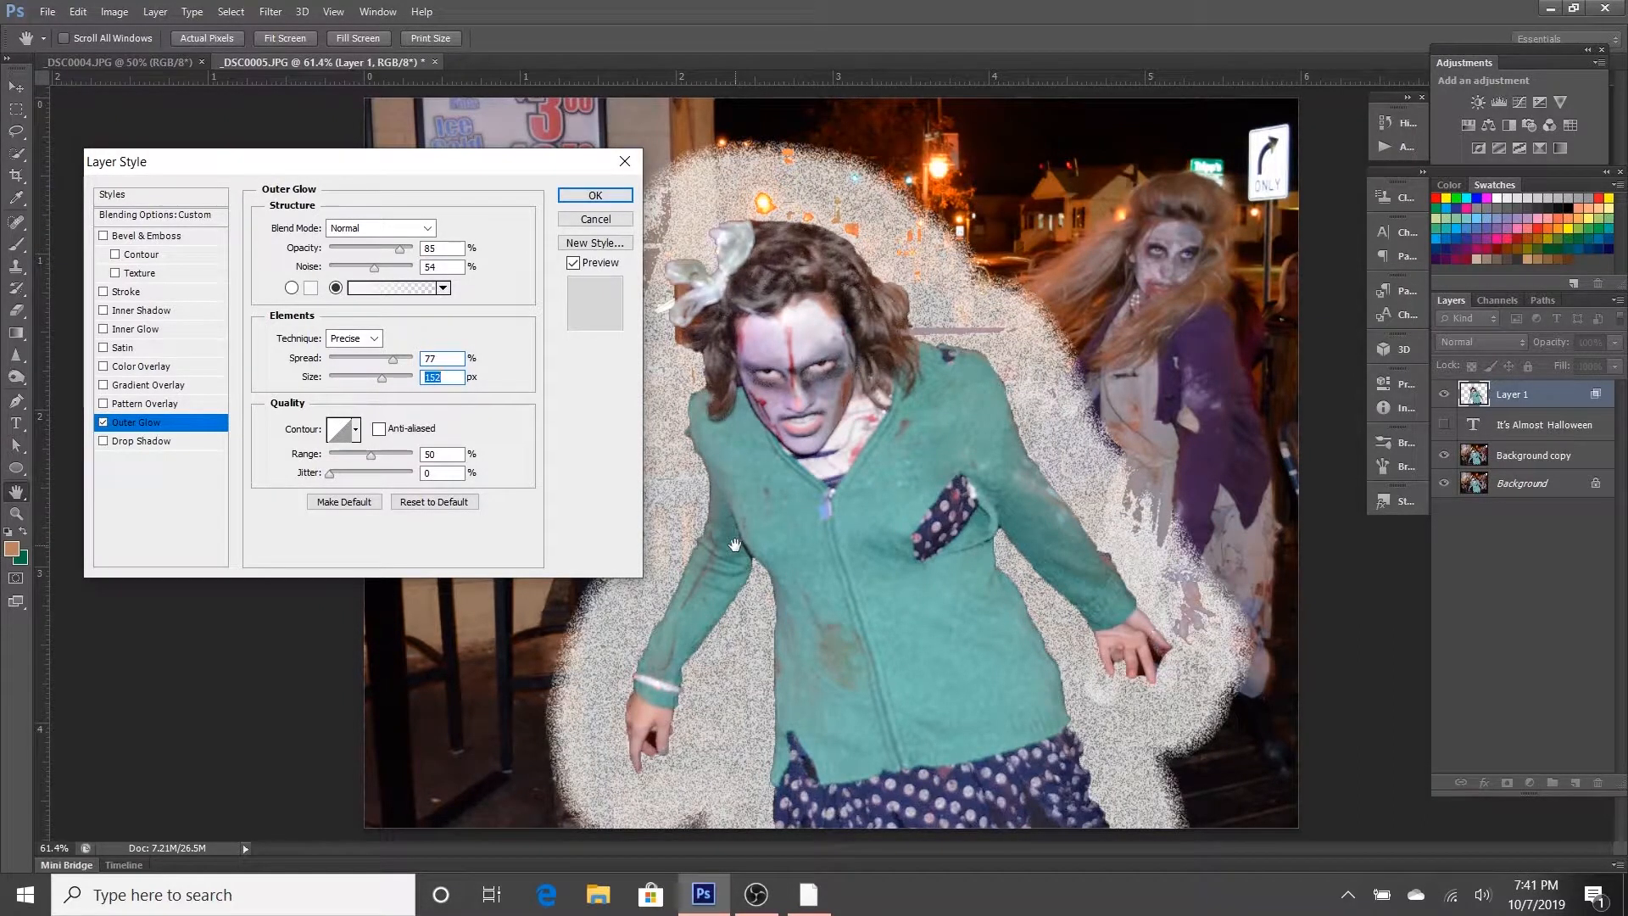
click(343, 363)
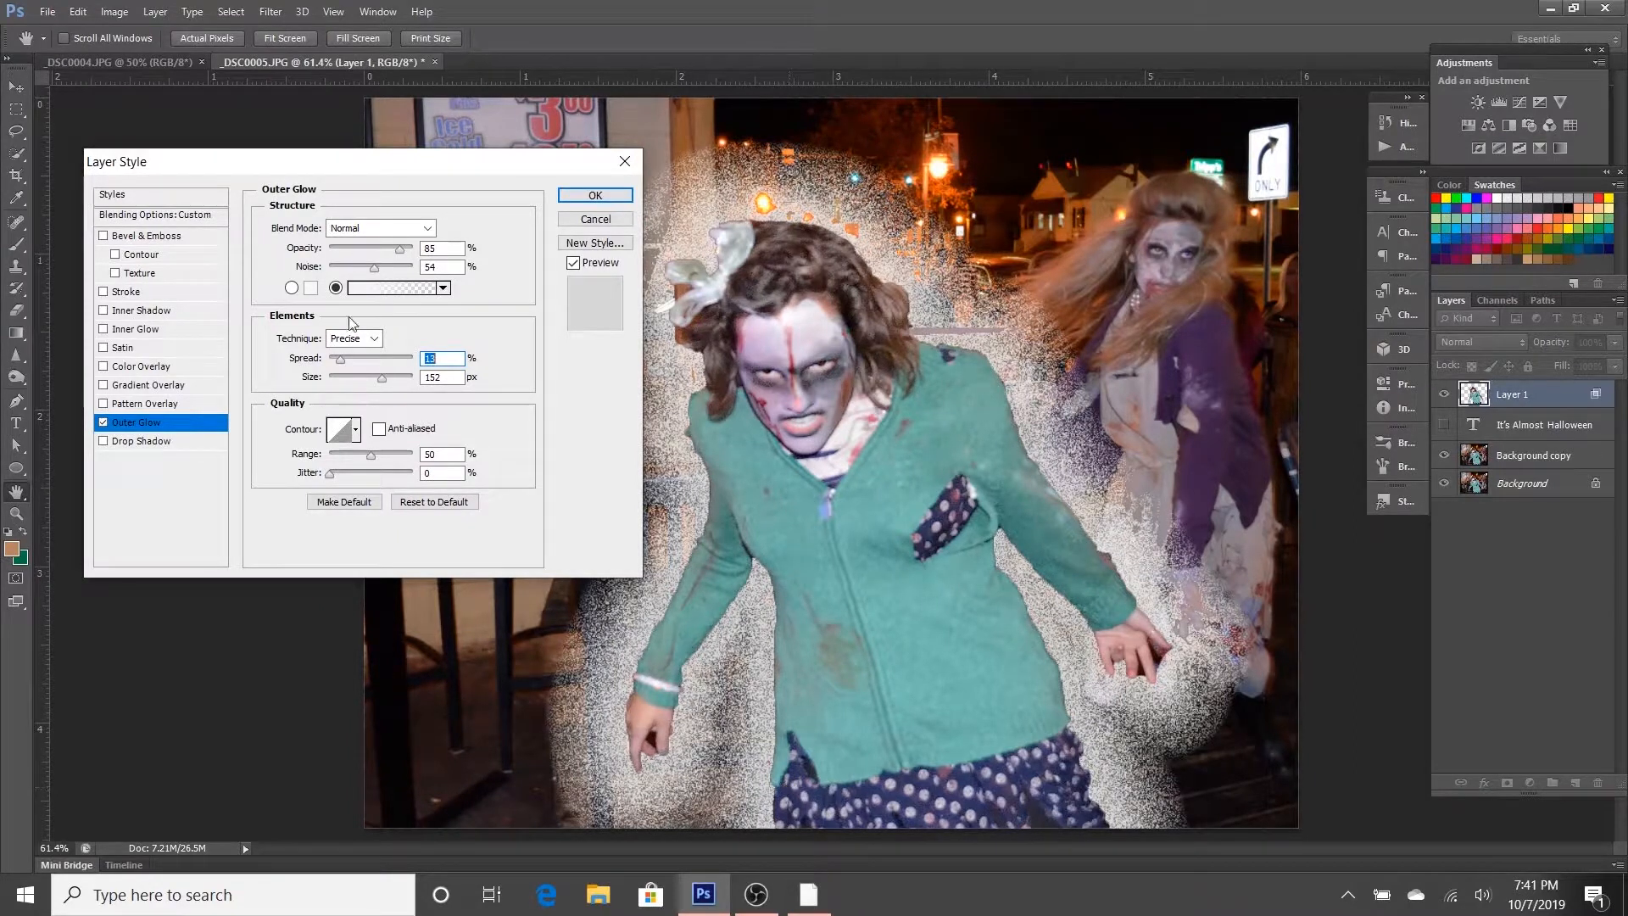
click(363, 380)
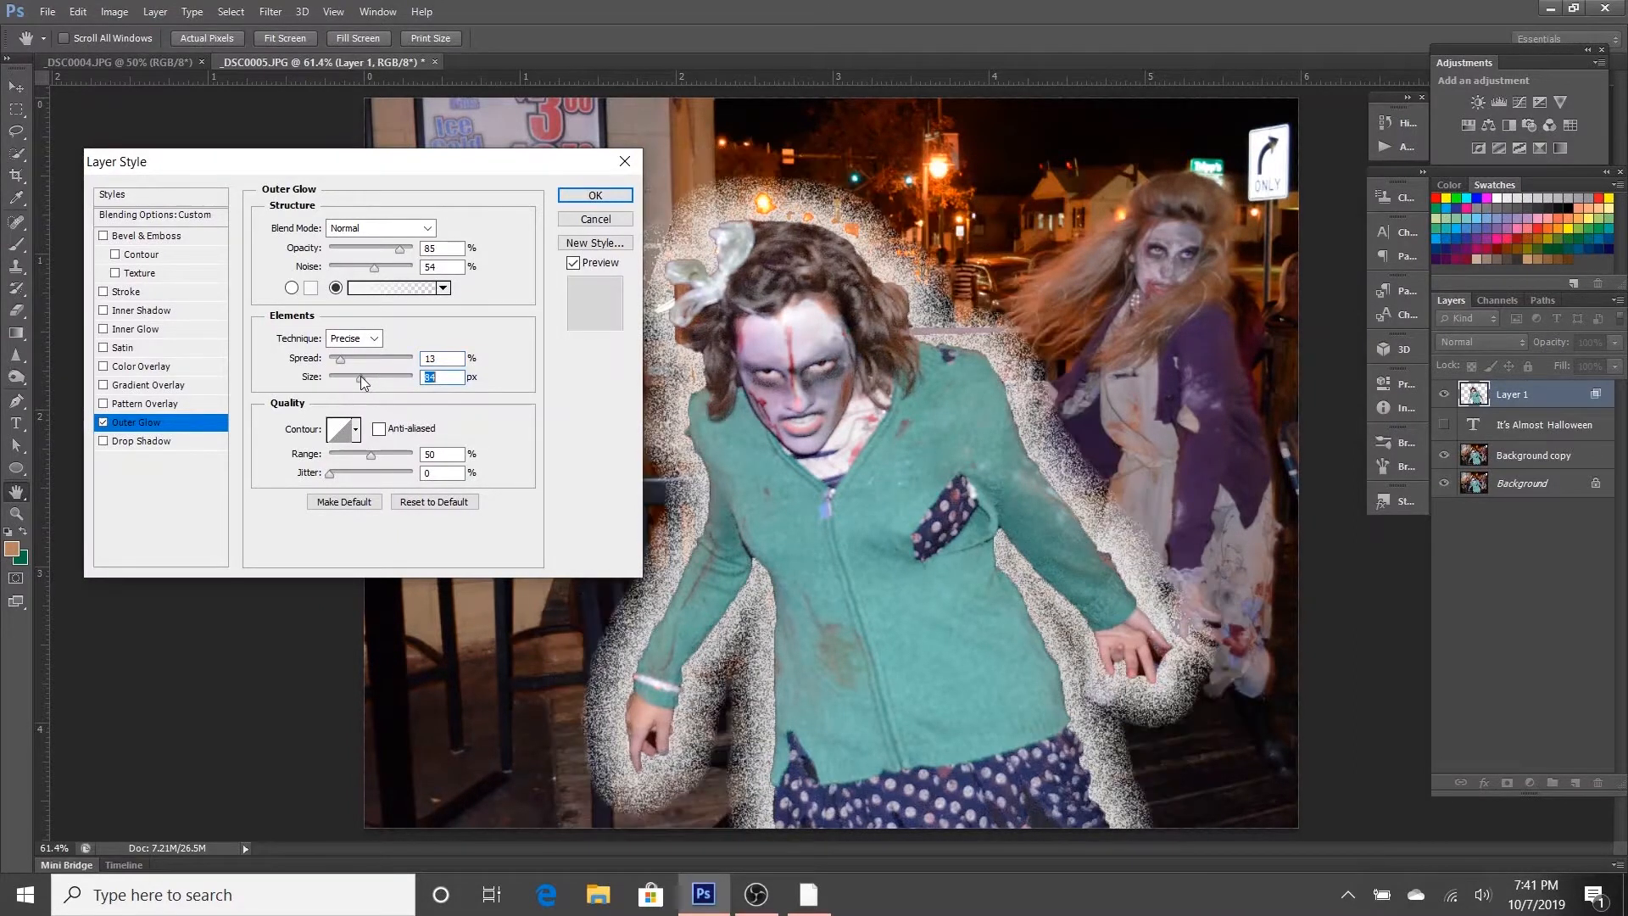
drag(355, 384, 344, 384)
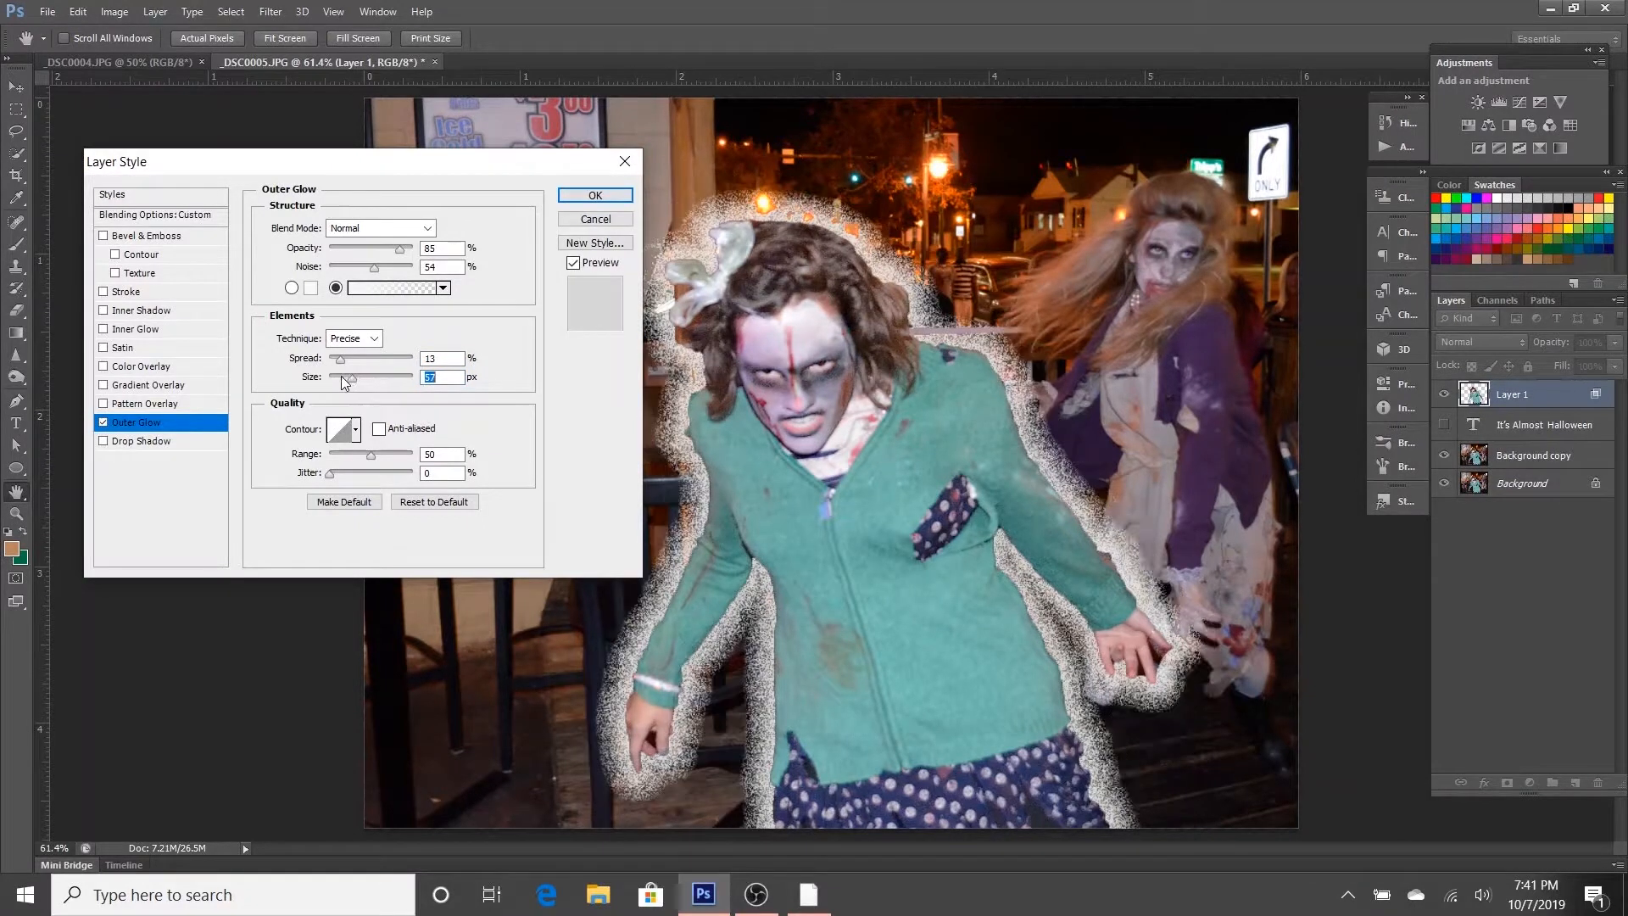
Step: Reduce the outer glow's size to 29 px and view the available contour presets for the glow
click(343, 377)
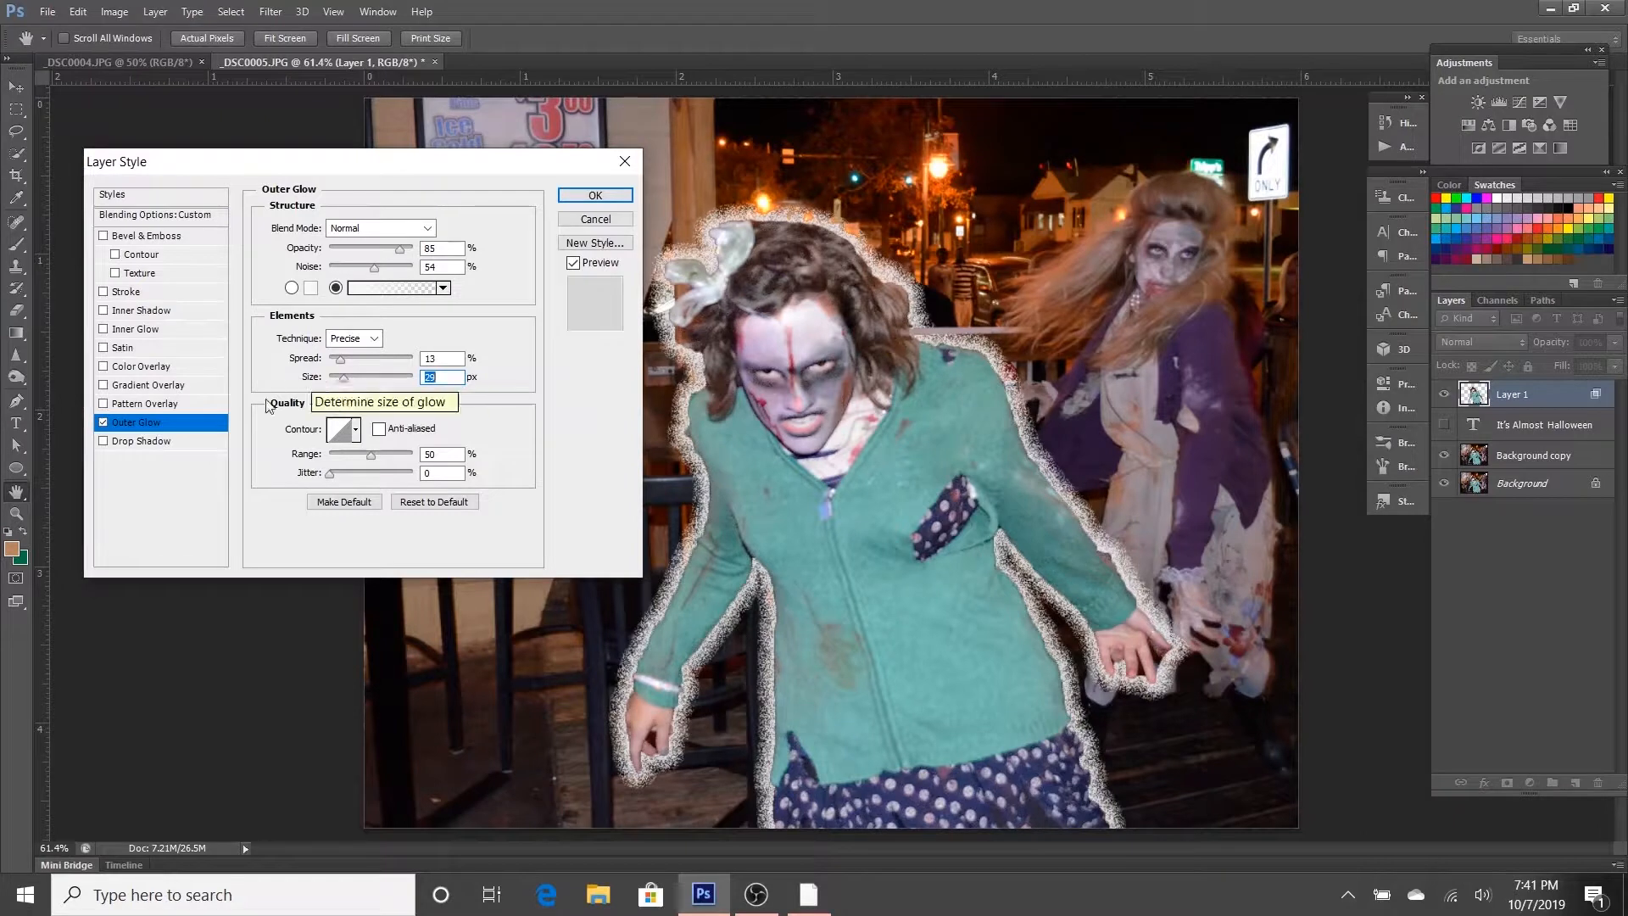
click(356, 431)
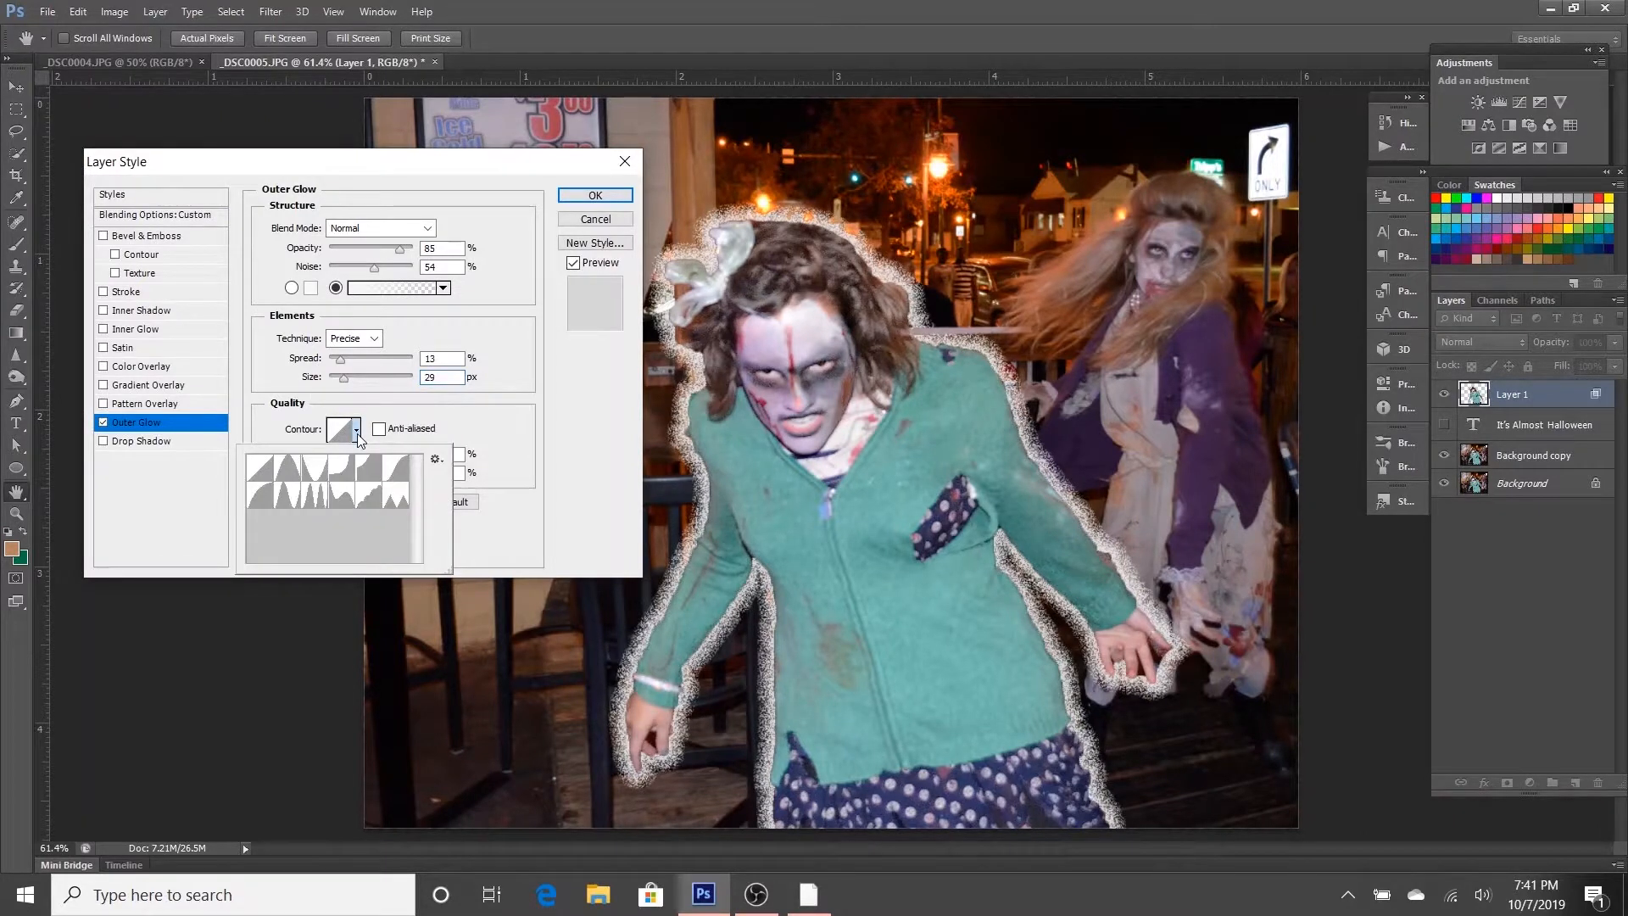
click(357, 433)
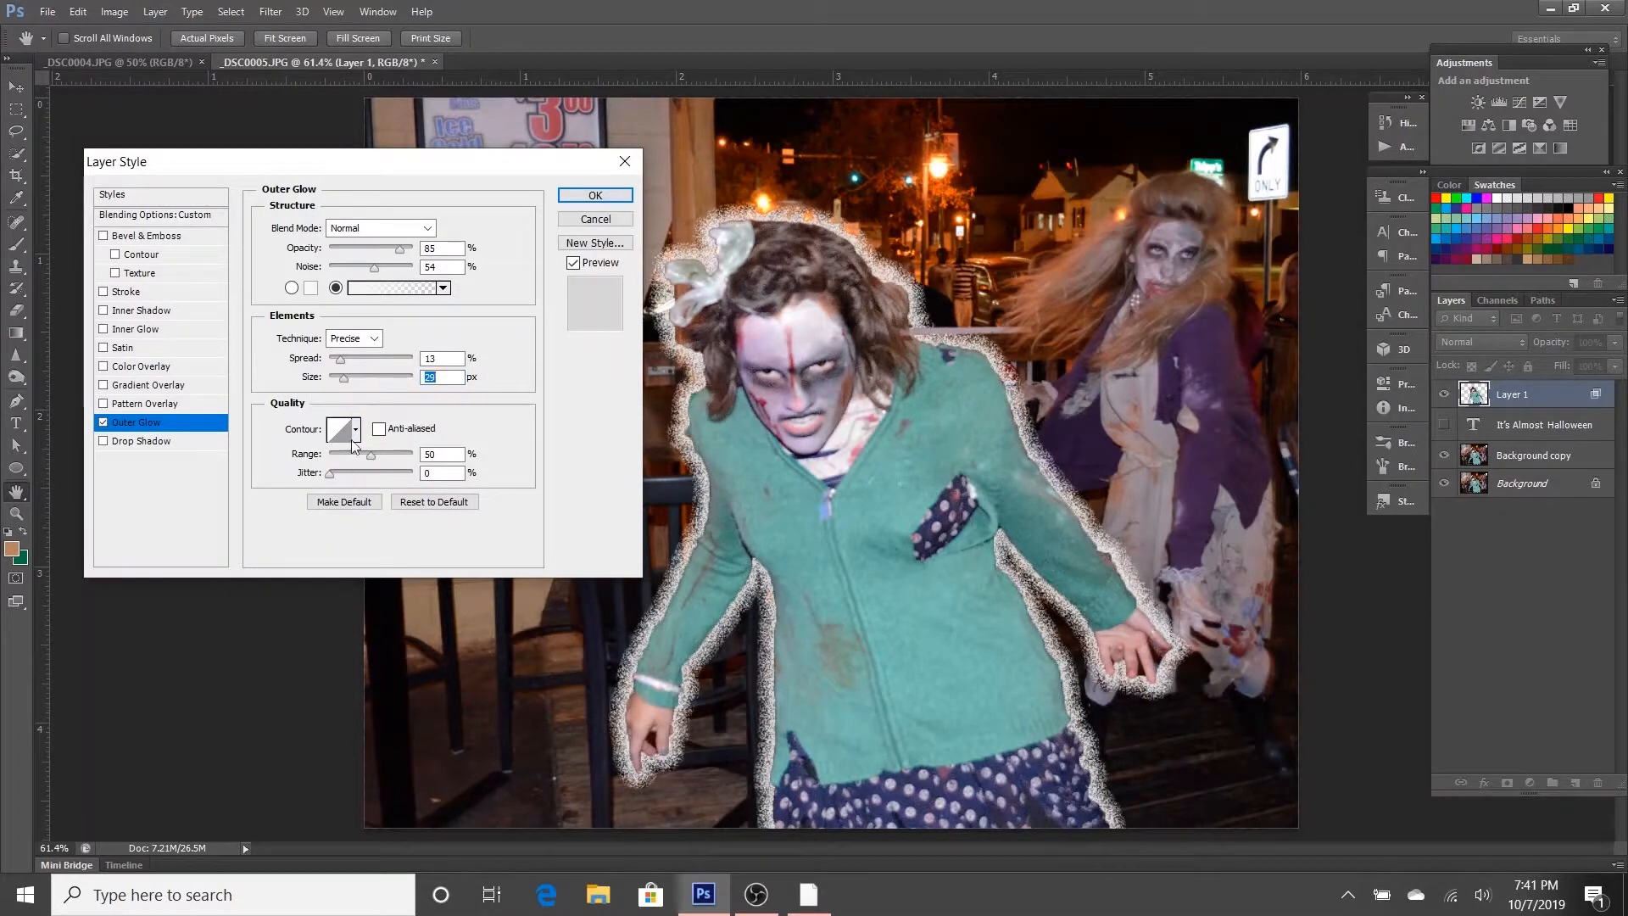
Step: Turn off Outer Glow on Layer 1 and turn on Drop Shadow with the Normal blend mode
click(102, 423)
click(102, 441)
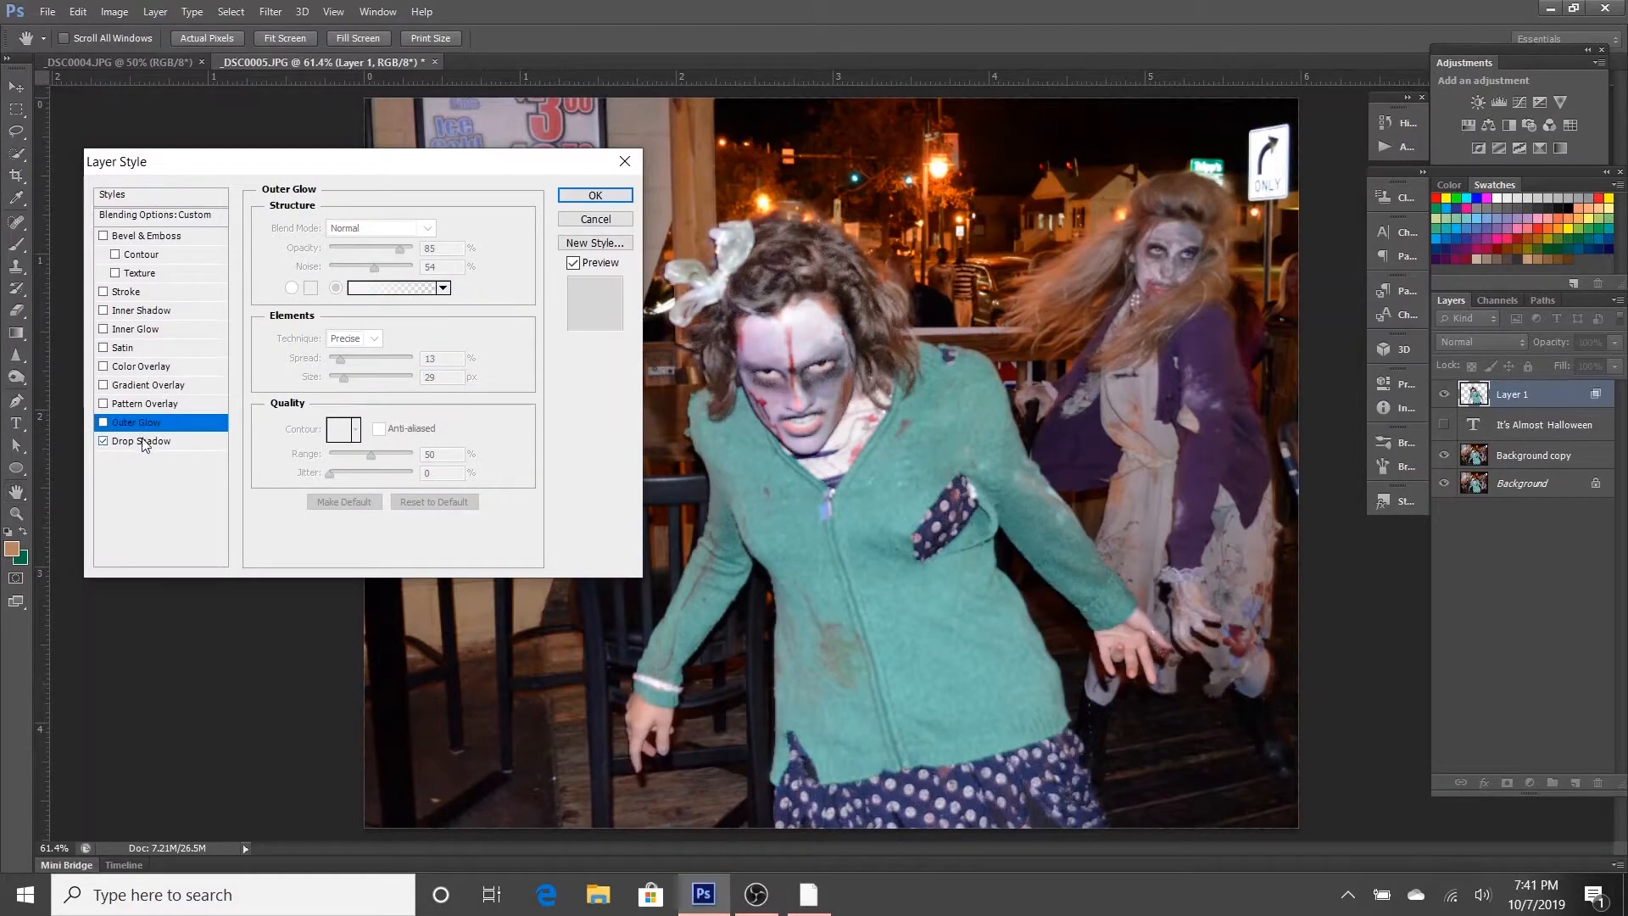
click(142, 441)
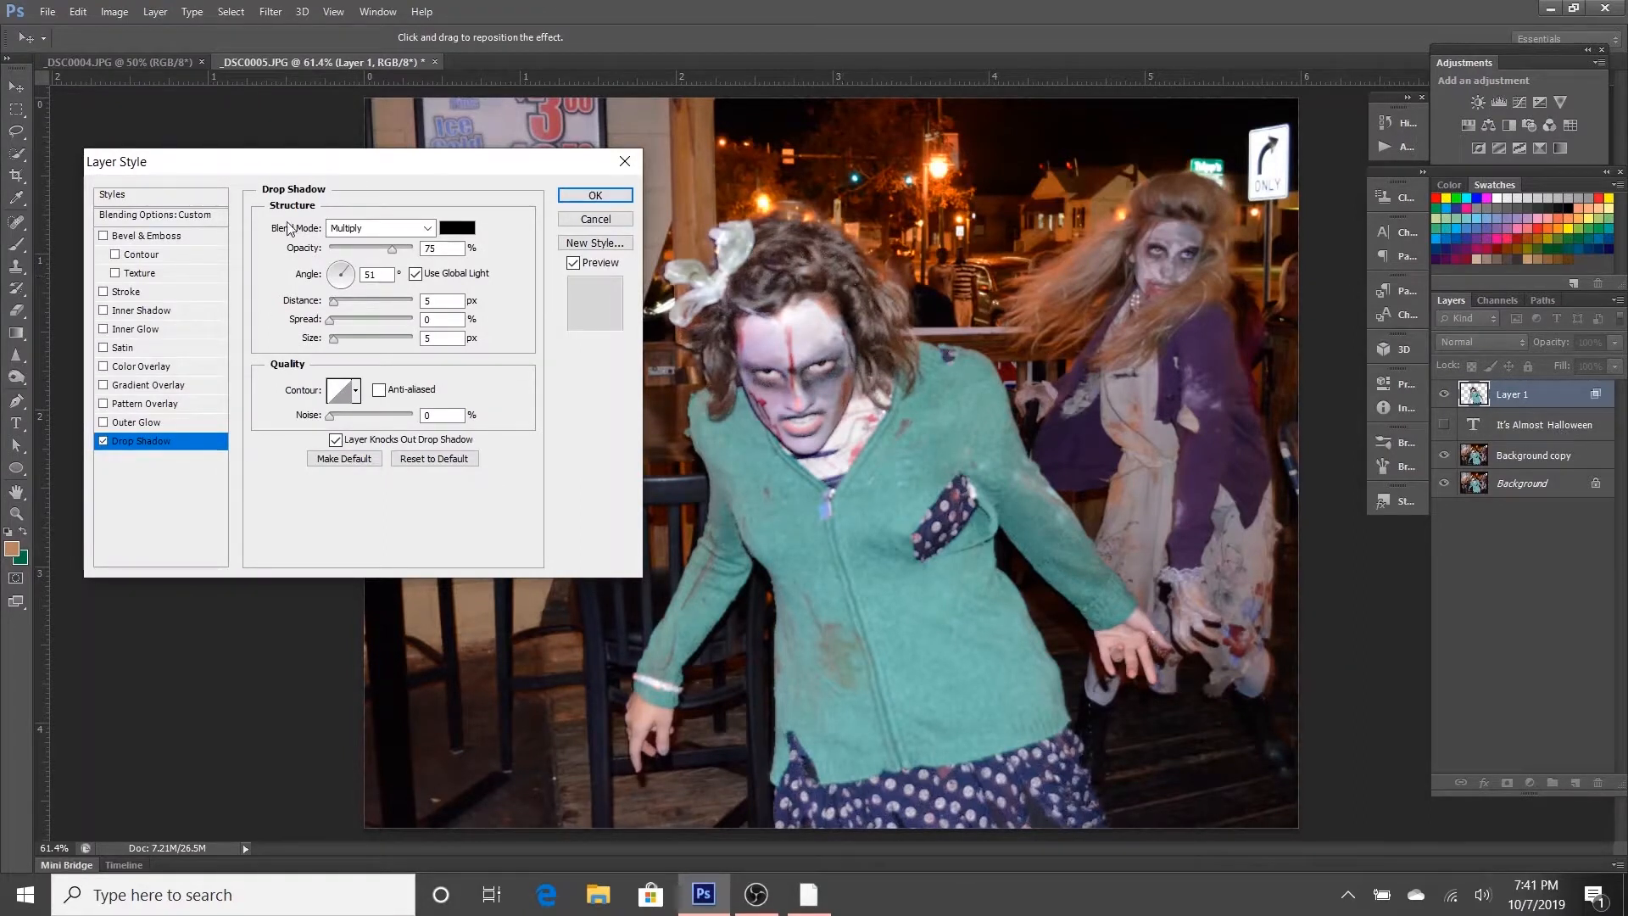
click(431, 228)
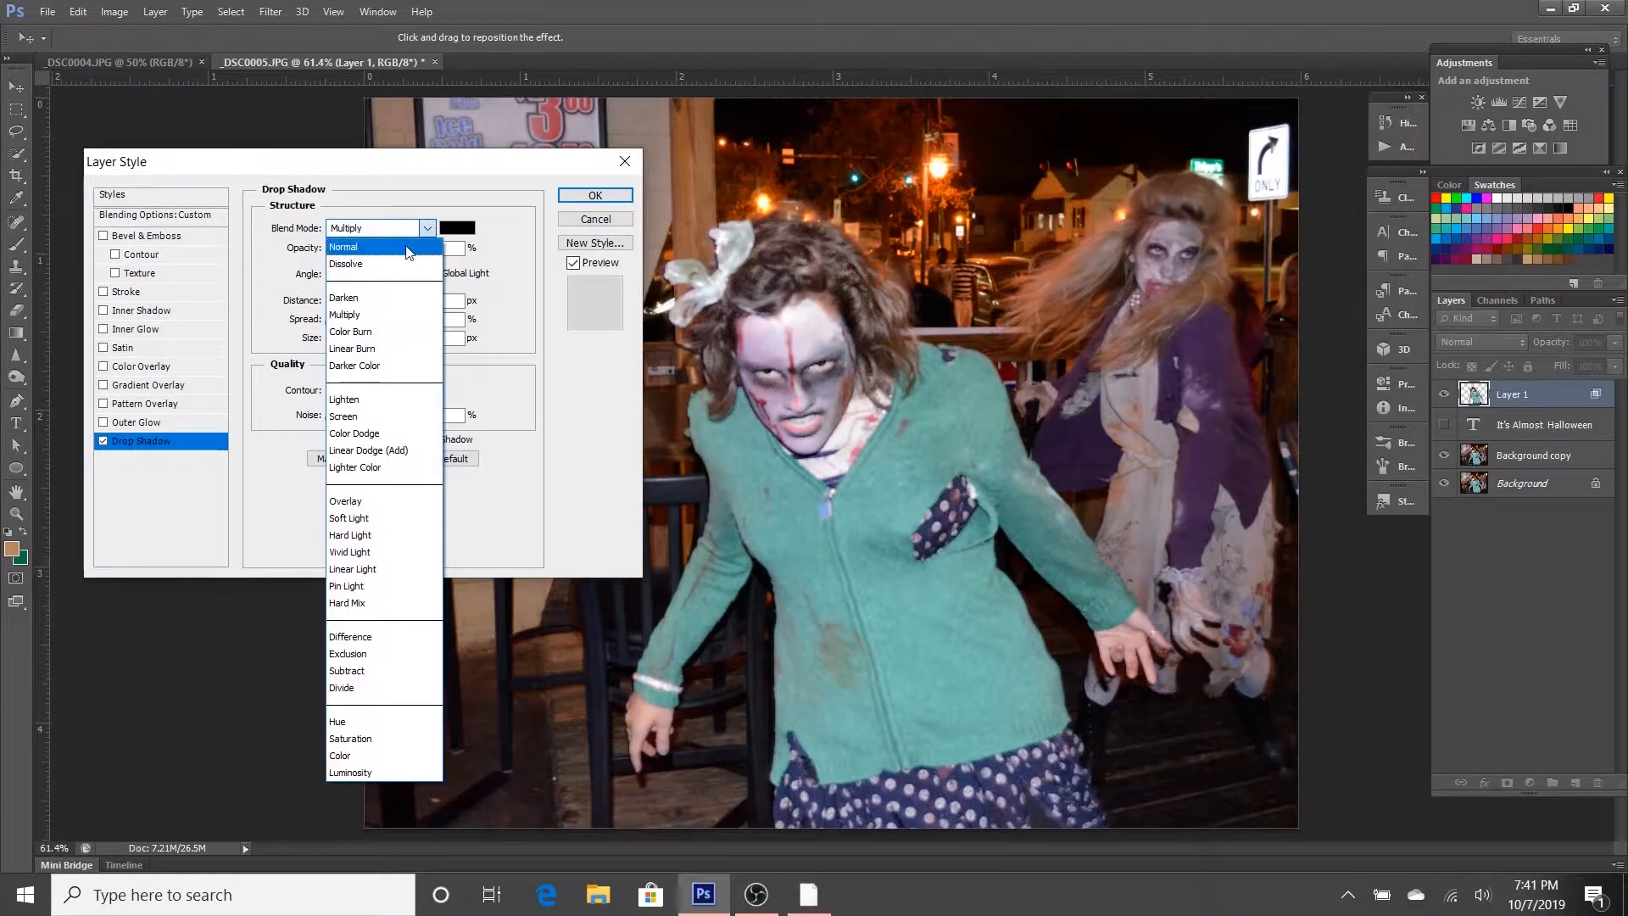
click(382, 246)
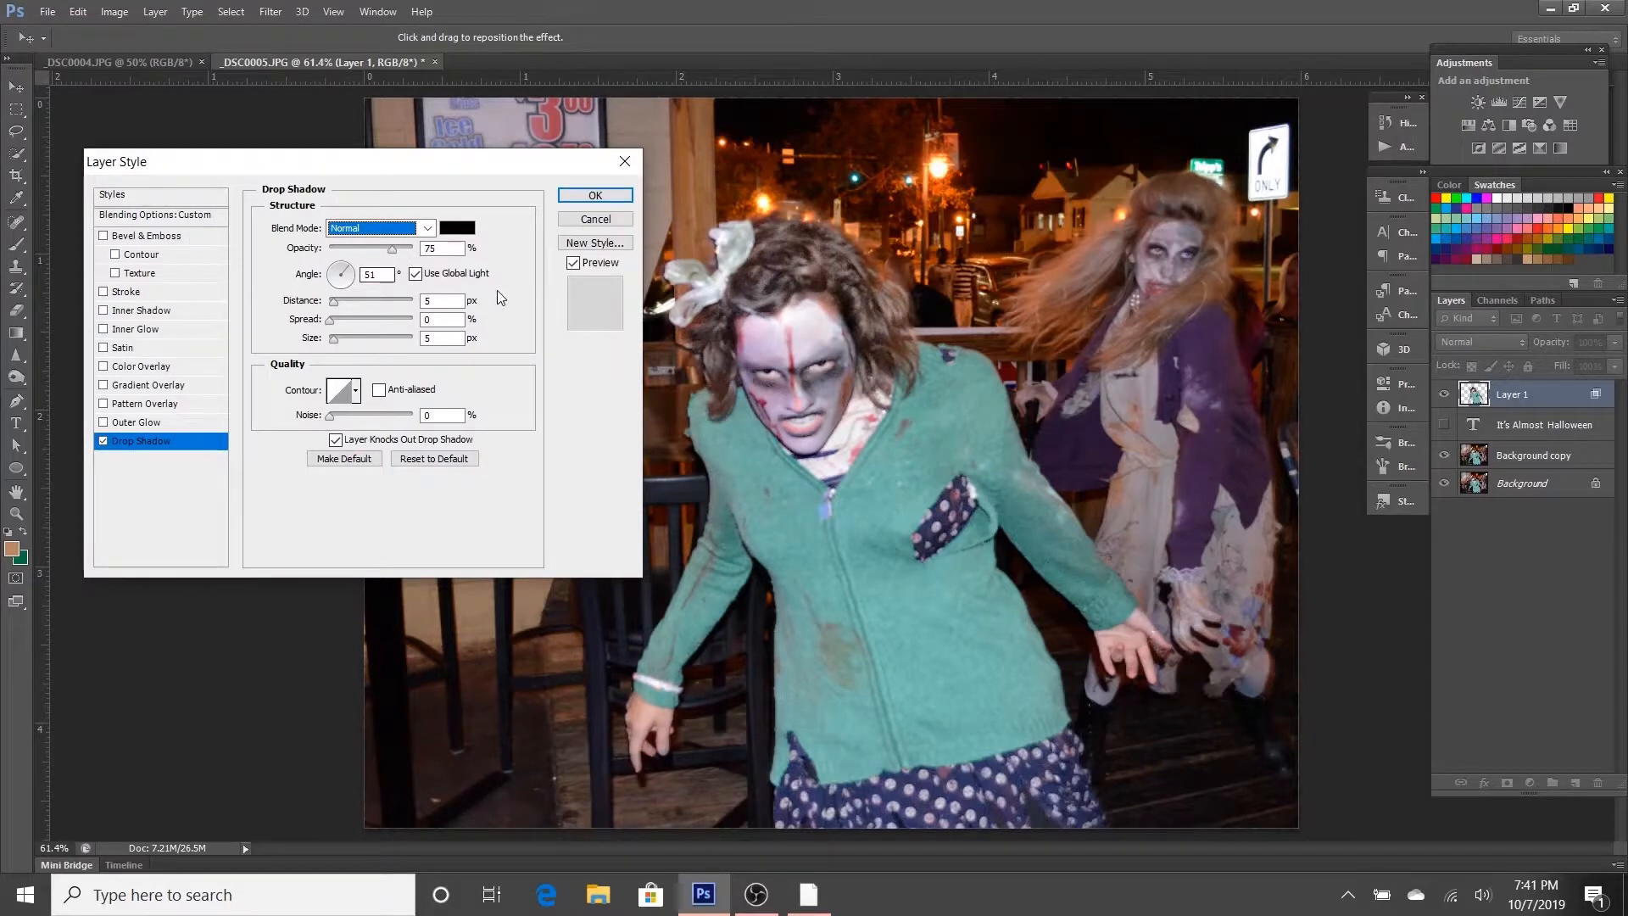
Step: Set the drop shadow's angle to 119°, distance to 53 px and spread to 59%, and enlarge its size
click(340, 273)
click(373, 302)
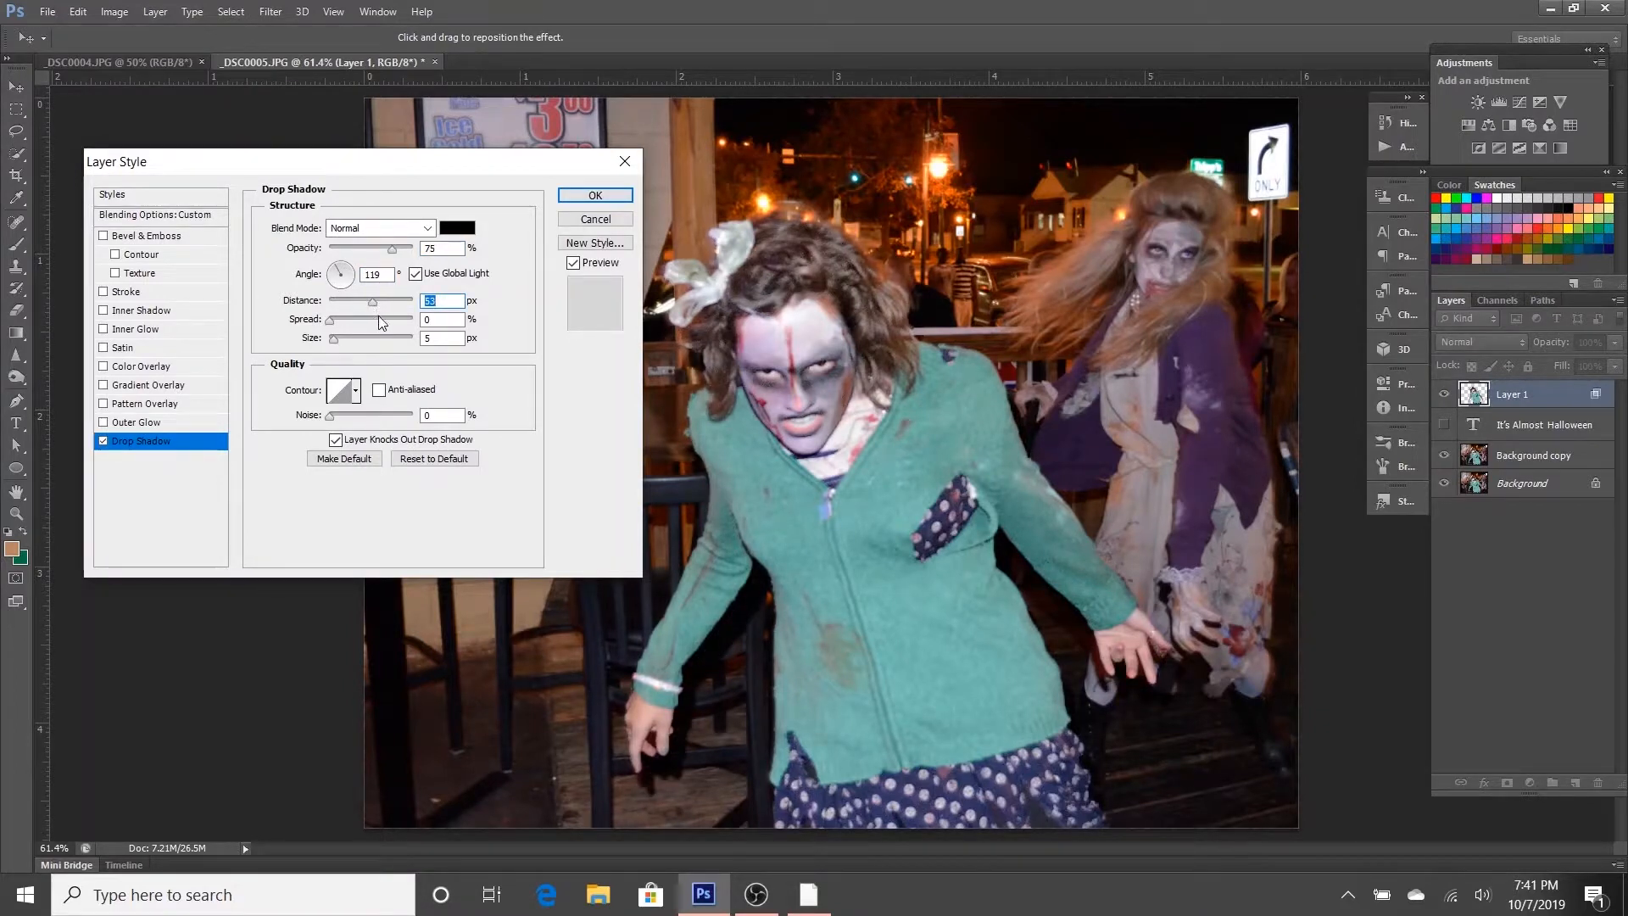
click(378, 318)
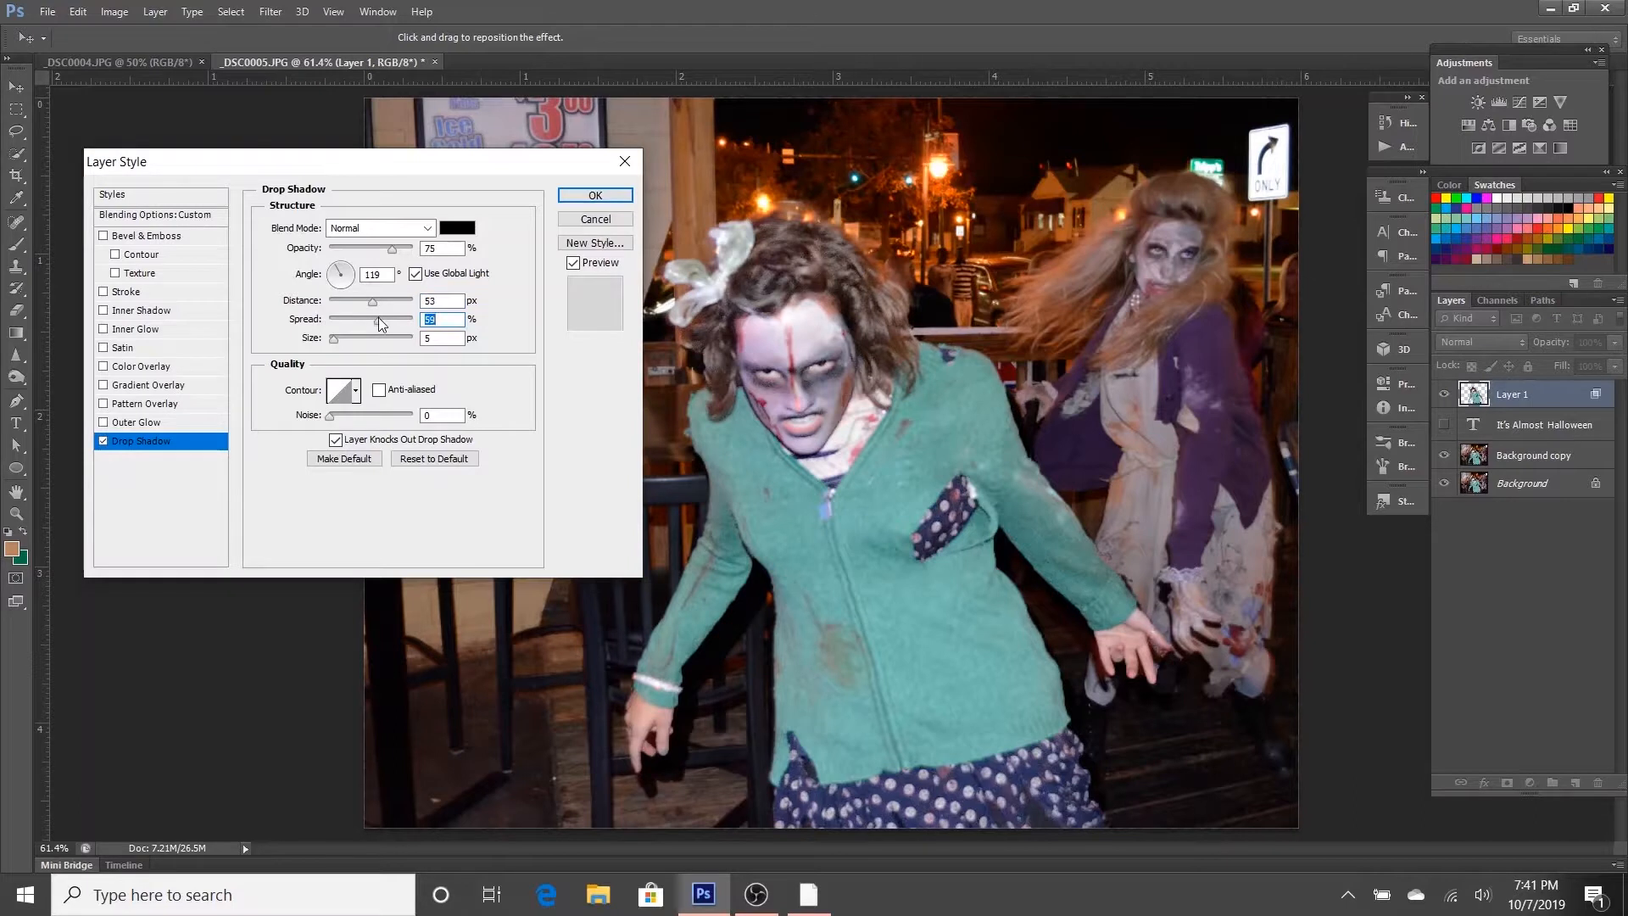
click(375, 339)
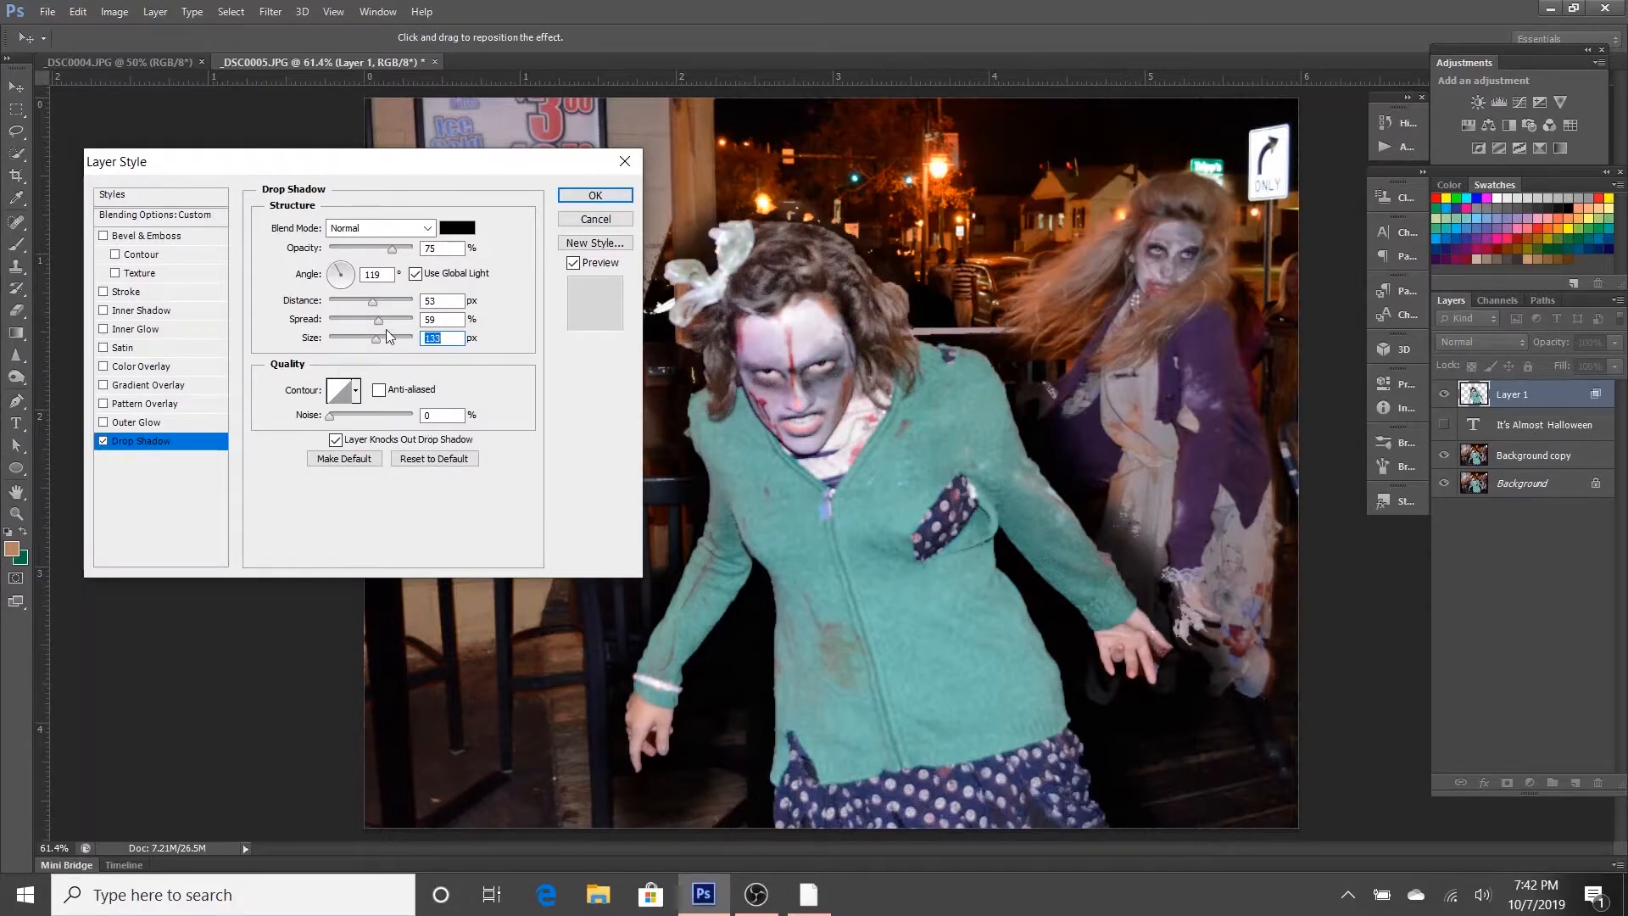
Step: Set the drop shadow's size to 0 px, spread to 100% and distance to 191 px
drag(370, 340, 330, 341)
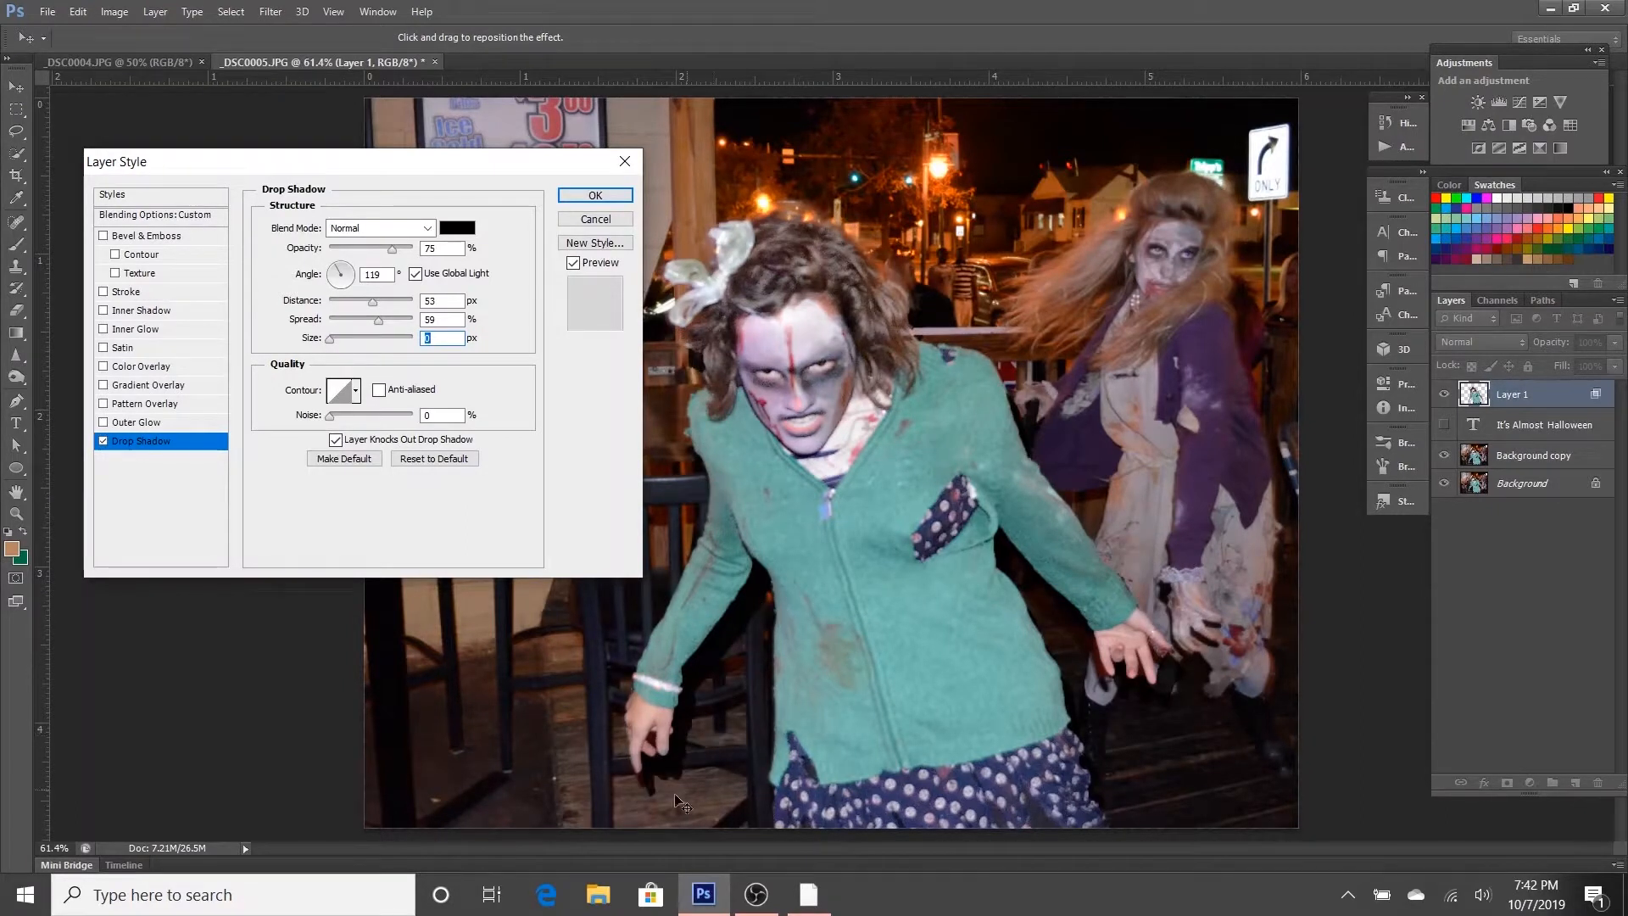
drag(379, 320, 422, 314)
drag(385, 307, 402, 307)
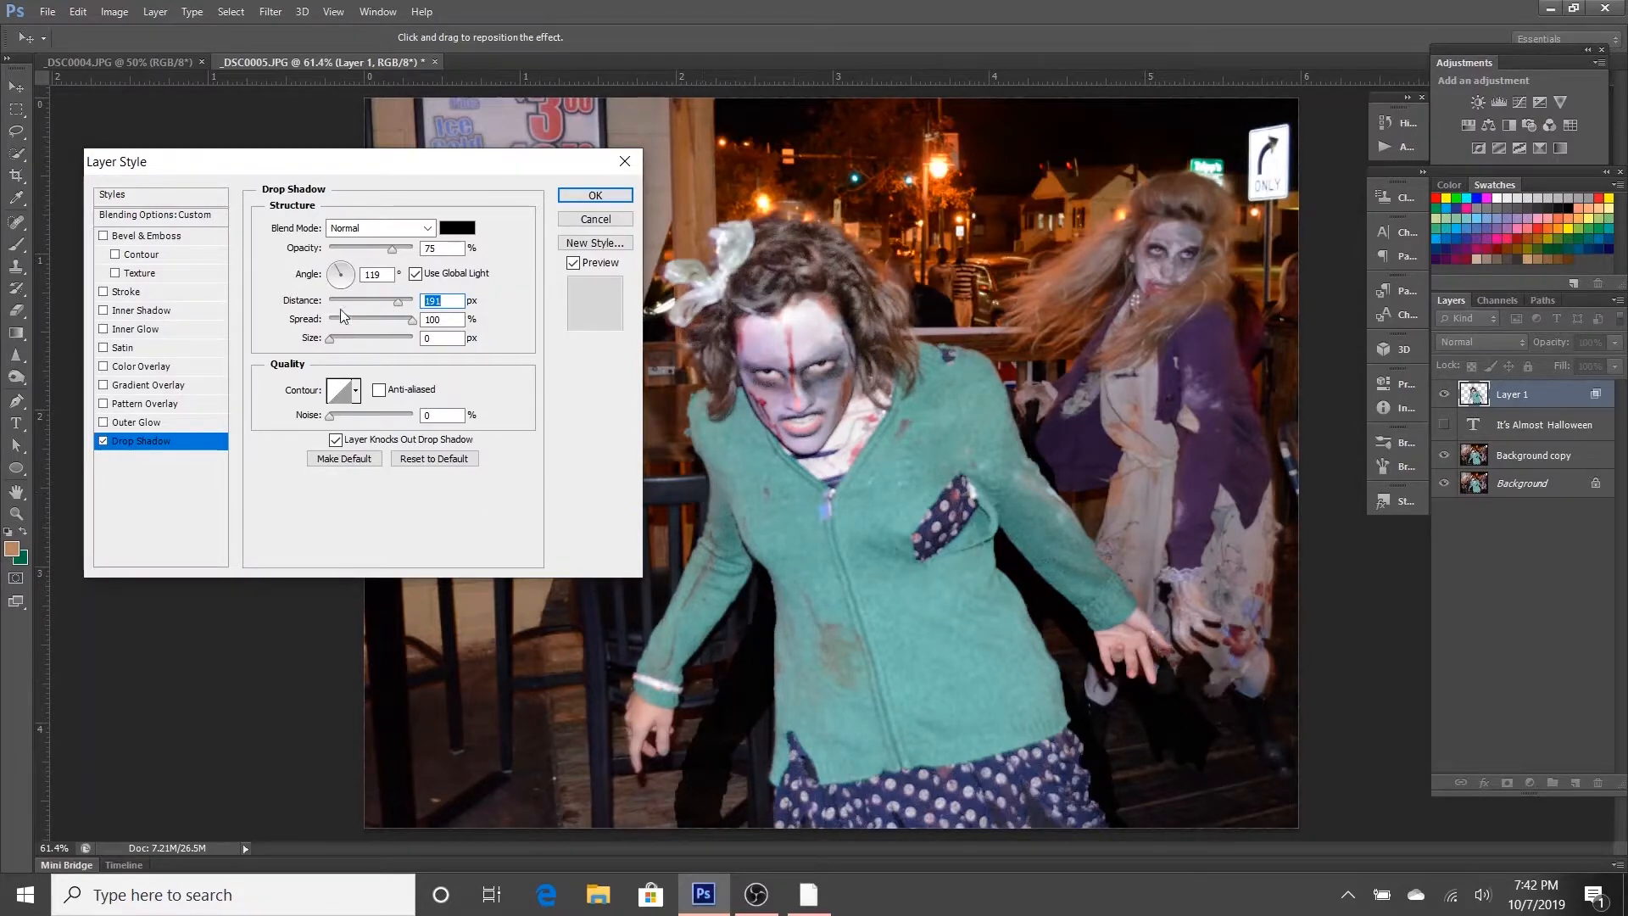
Step: Try drop shadow angles of 180° and 27°, and set the angle to 151°
click(337, 283)
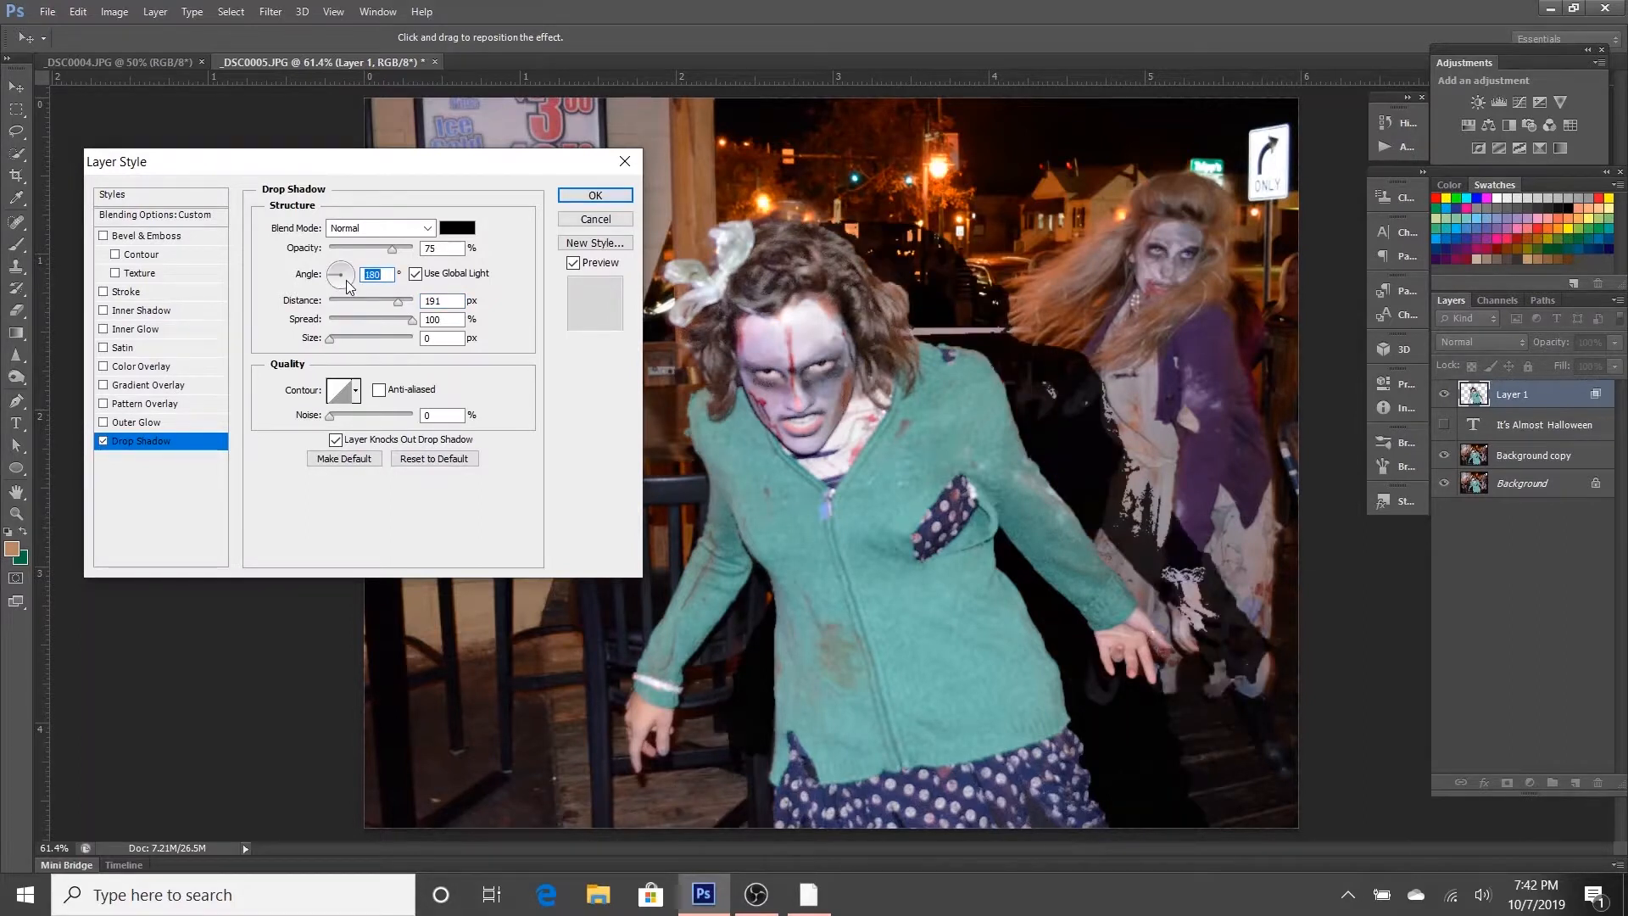
click(355, 277)
drag(460, 167, 354, 68)
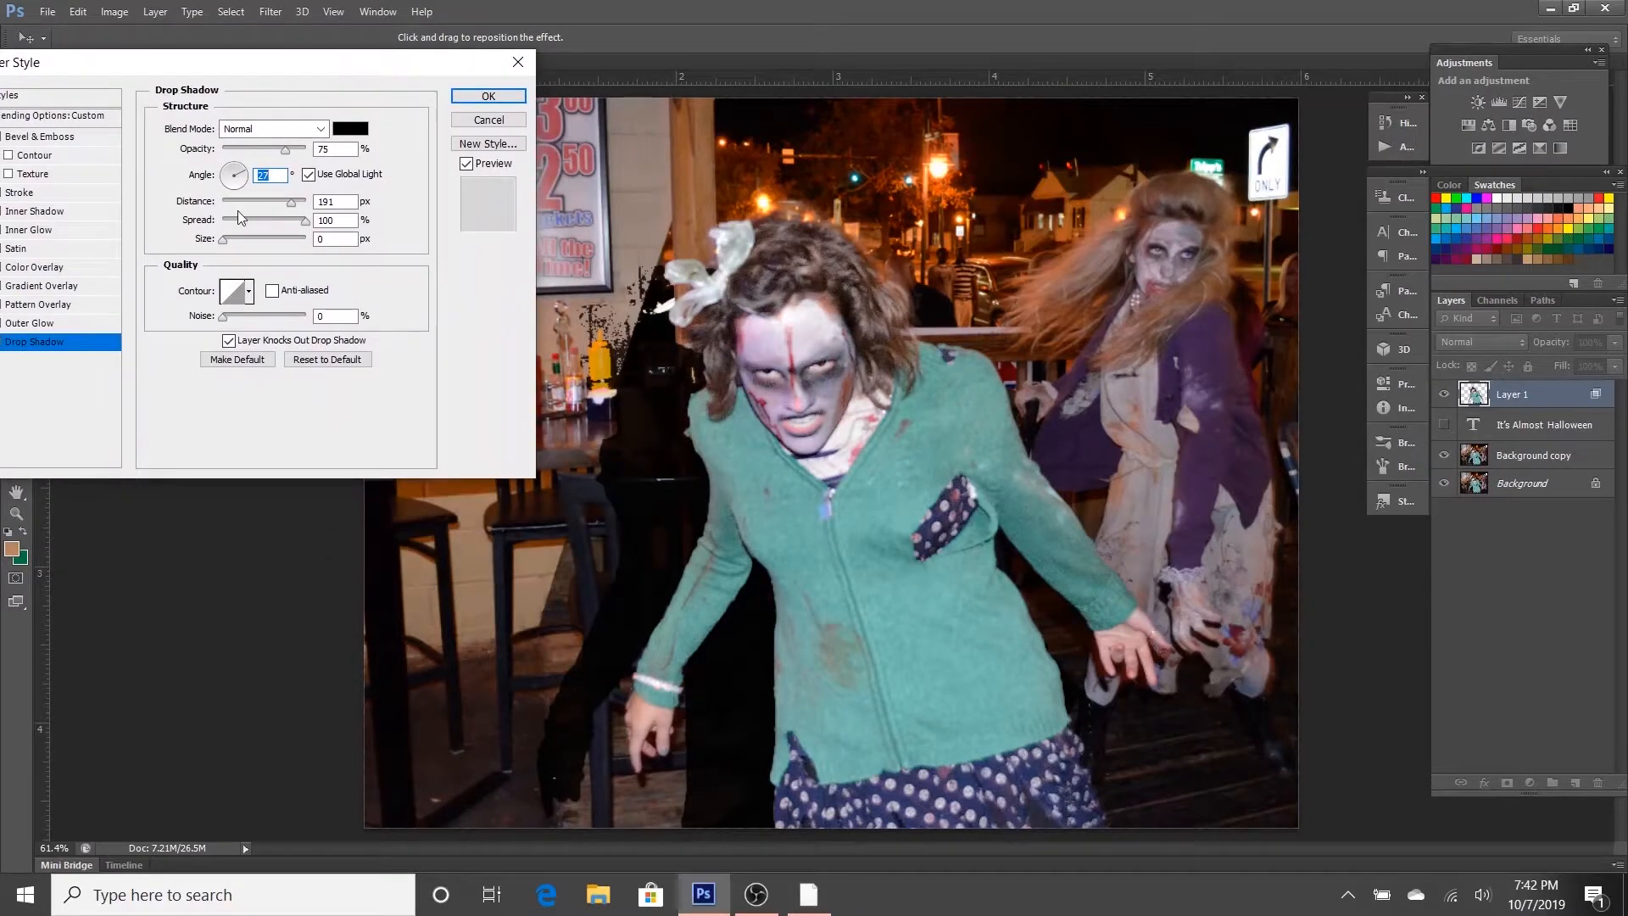
click(229, 177)
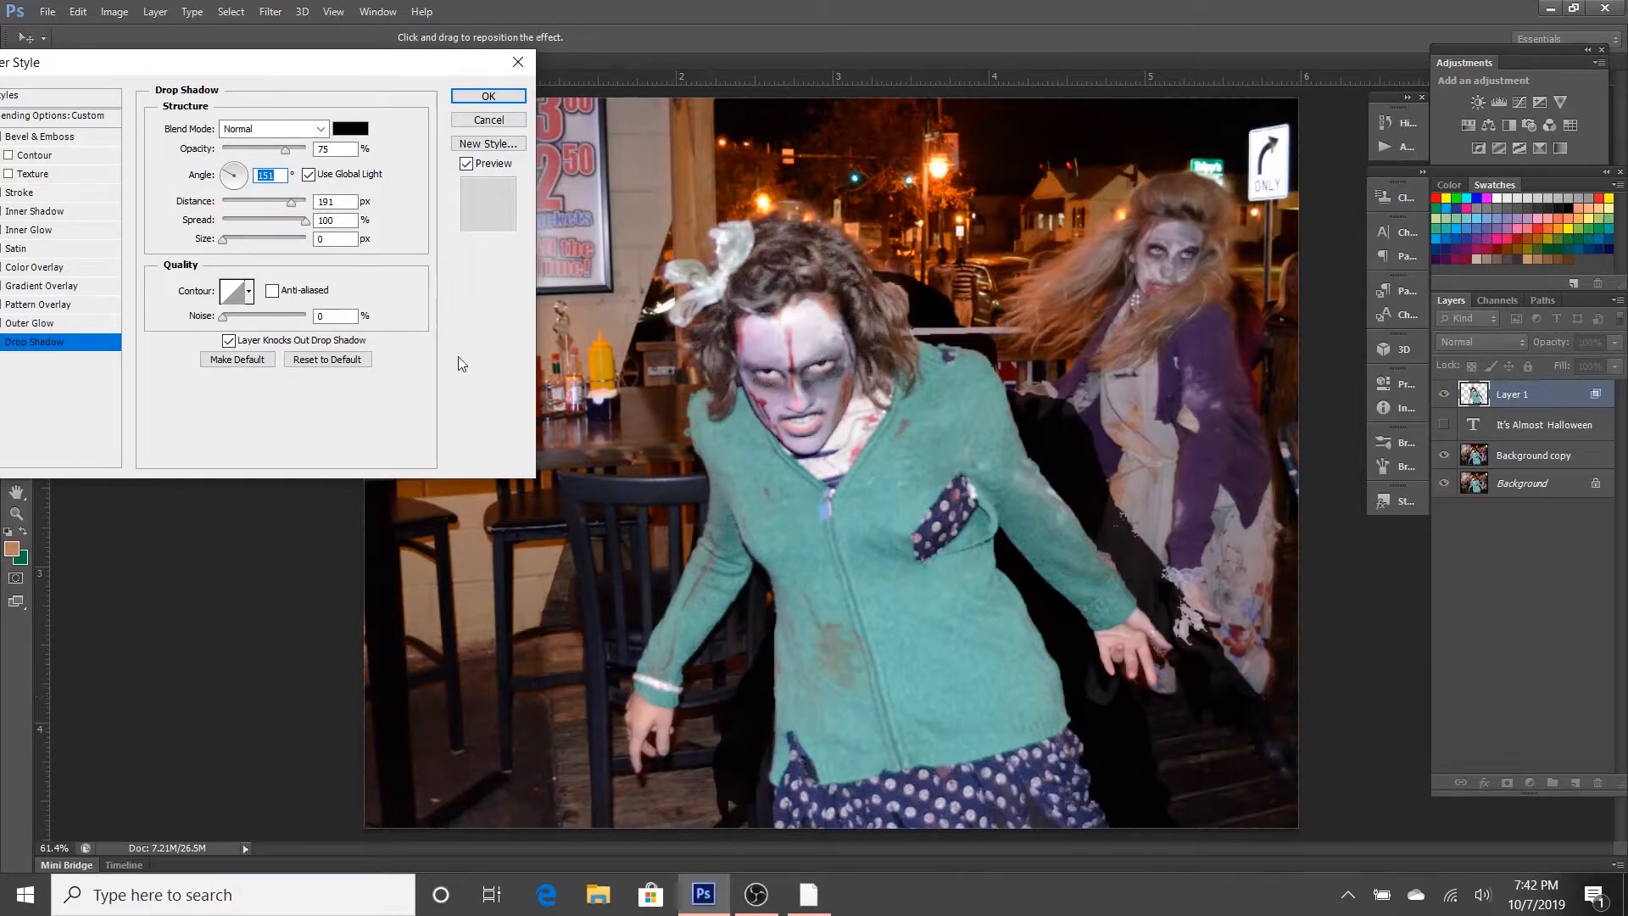
Step: Set the drop shadow's distance to 46 px with a reduced spread, and discard the layer style changes
drag(254, 70, 379, 146)
click(420, 288)
click(420, 301)
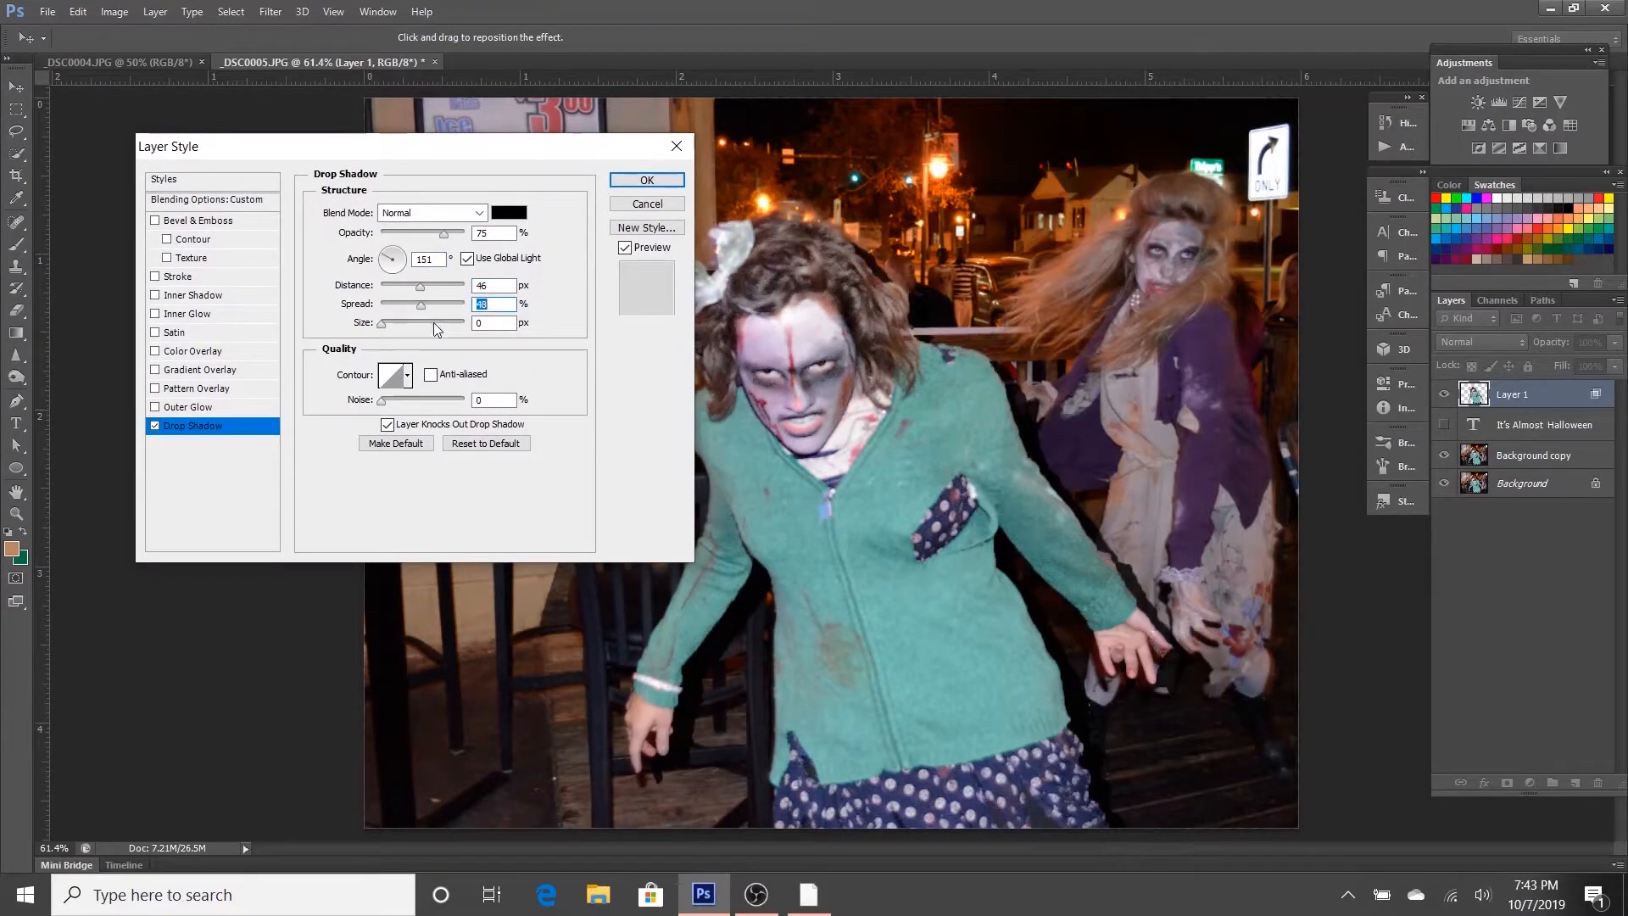
drag(576, 156, 390, 112)
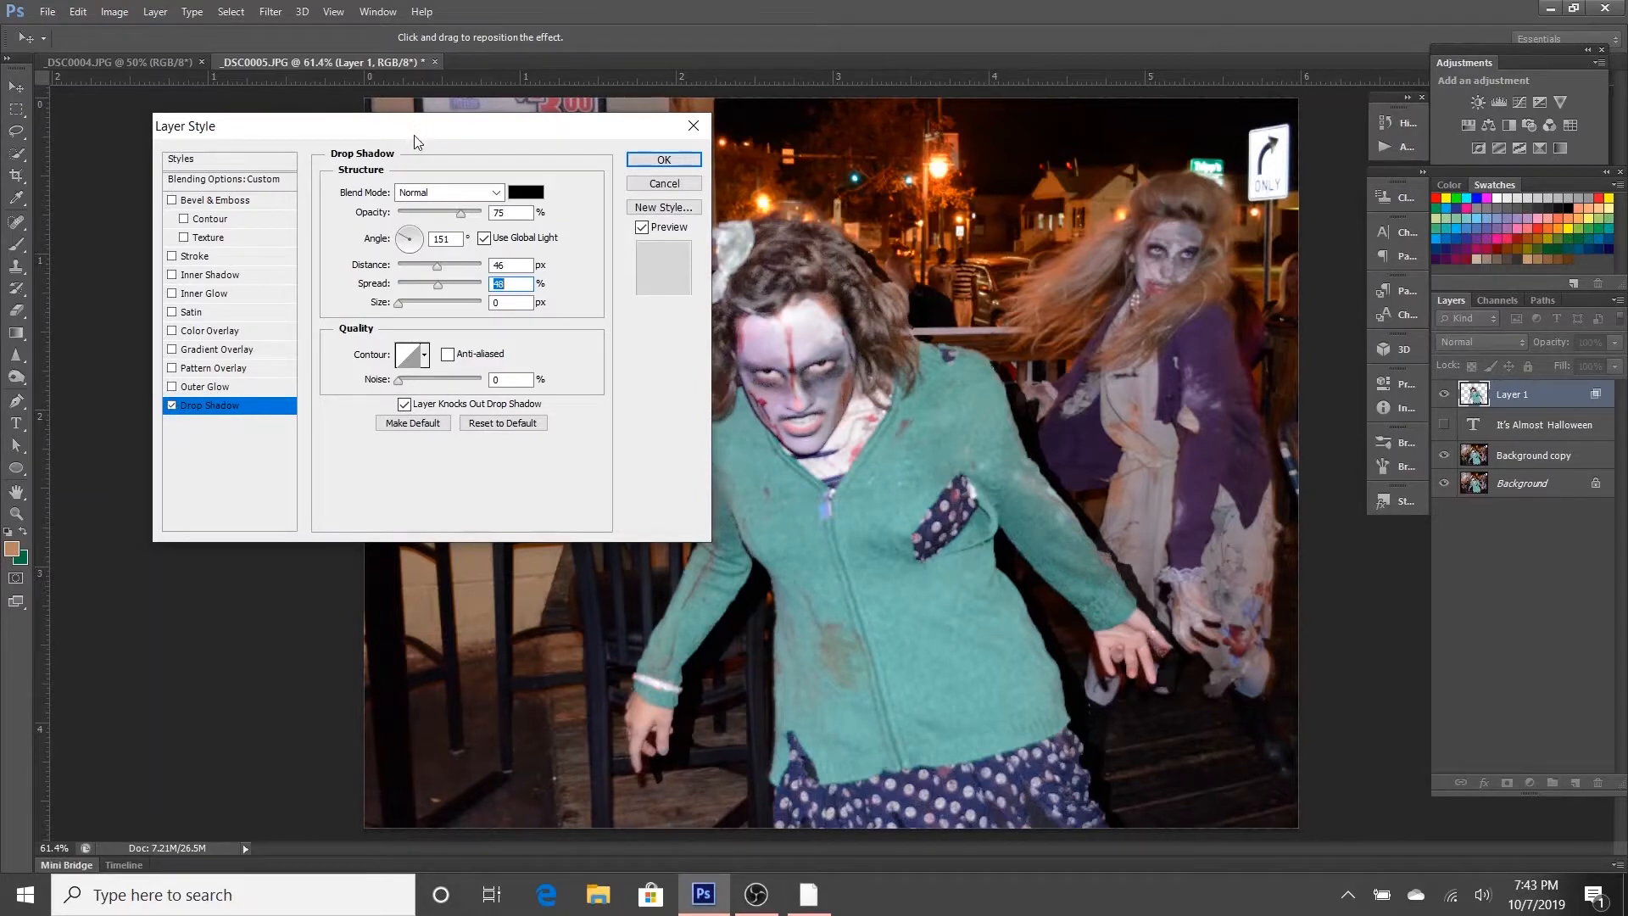
drag(413, 135, 308, 99)
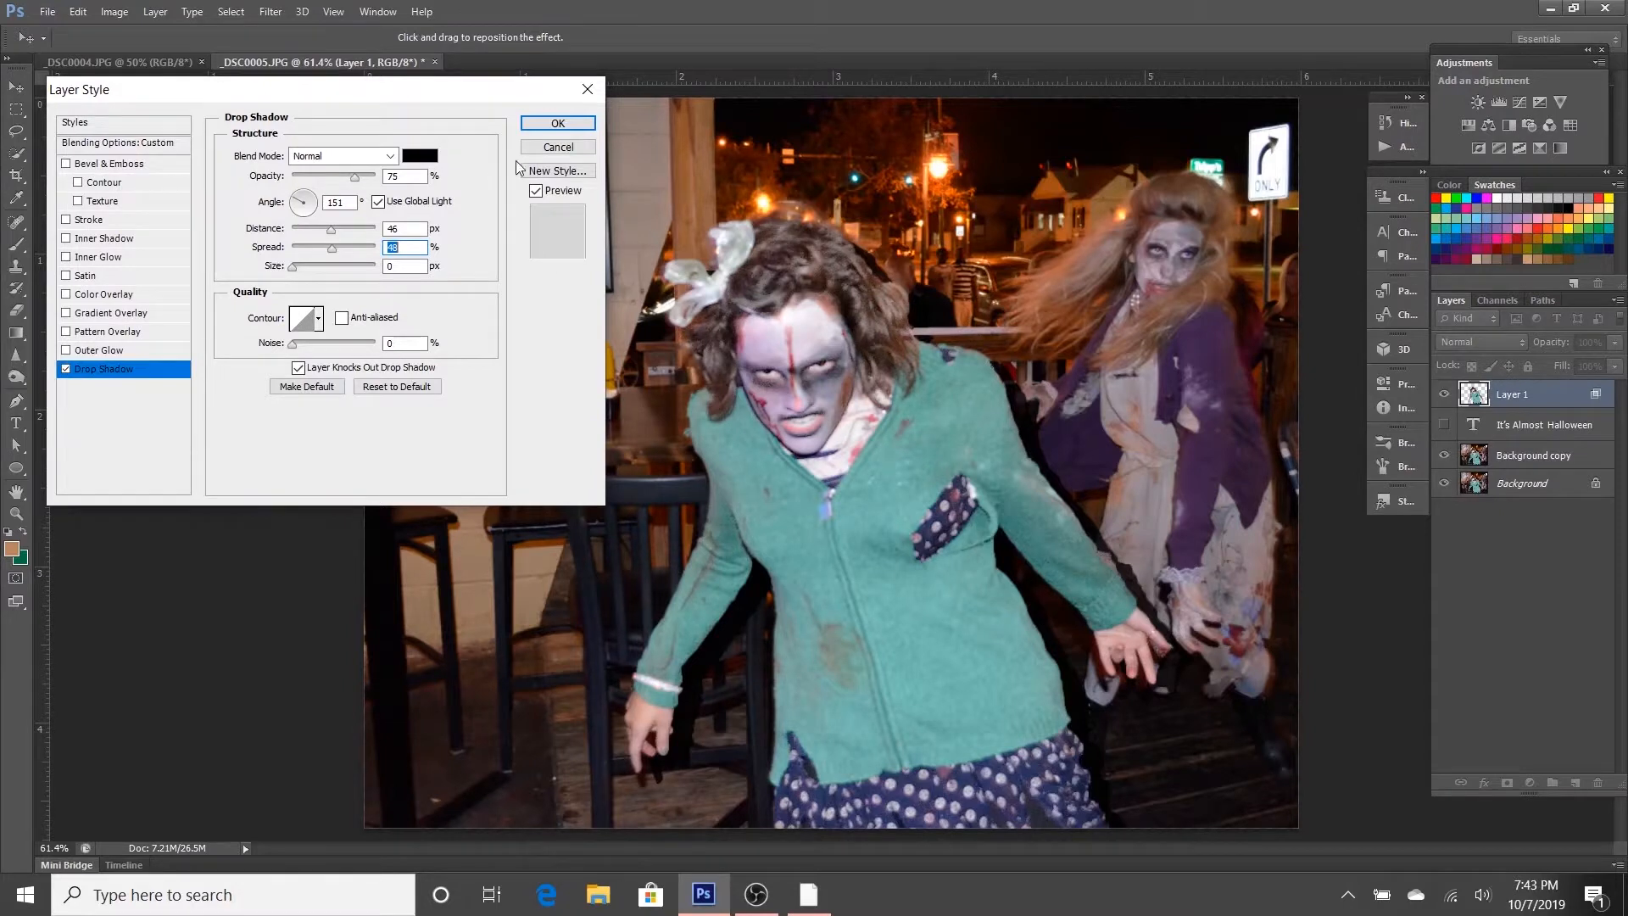
click(556, 150)
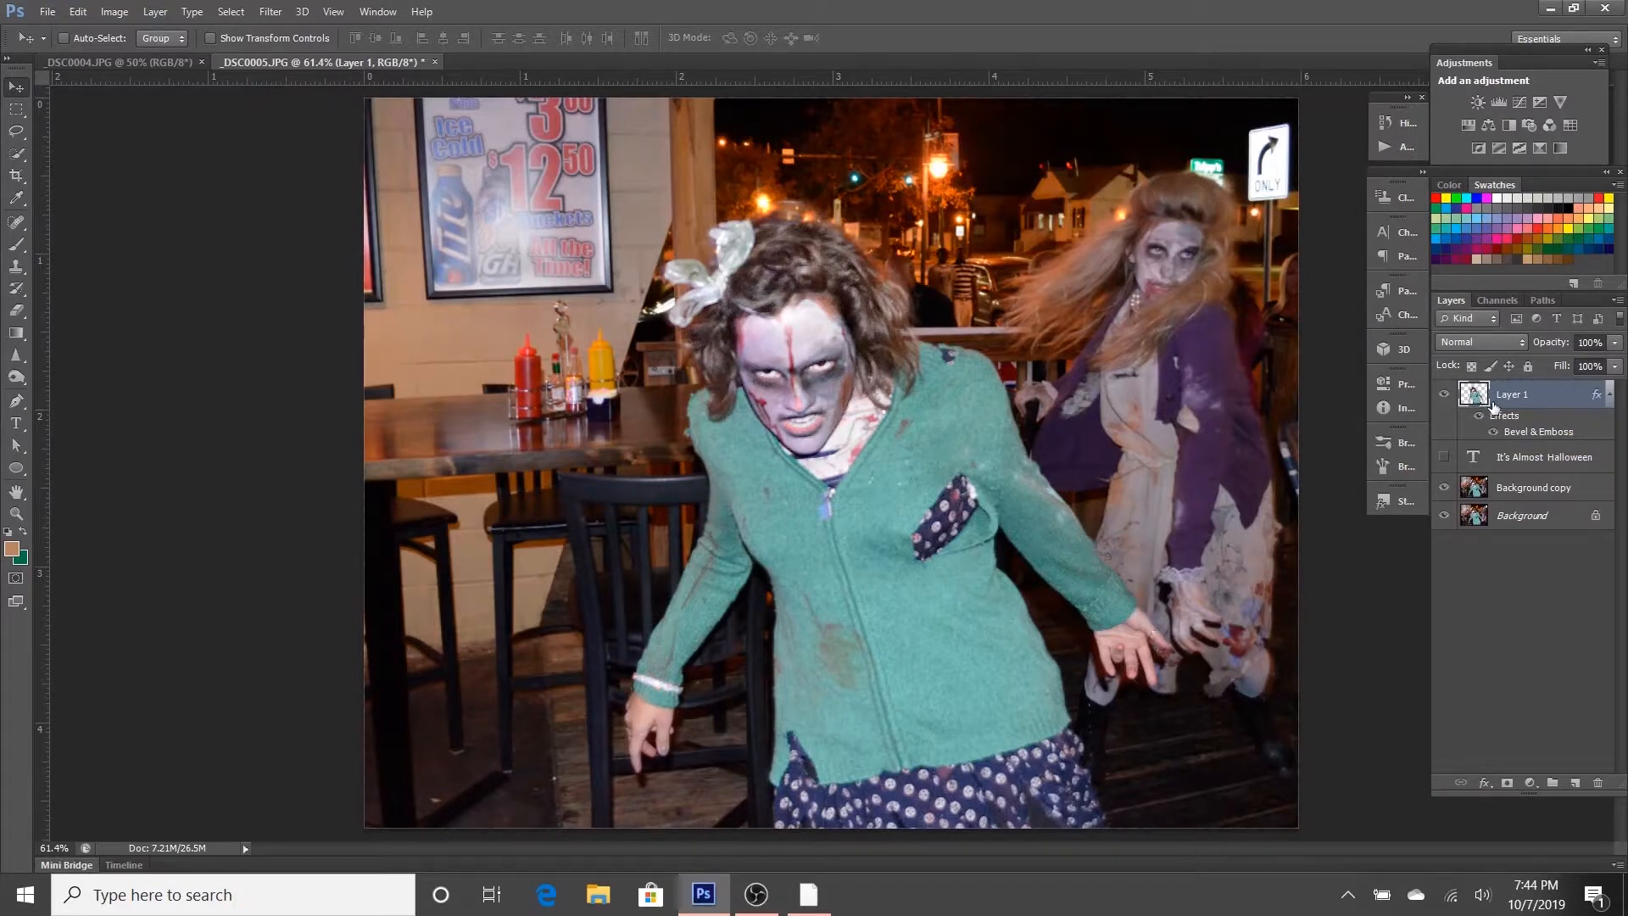
Step: Add Stroke, Inner Shadow, Color Overlay, Pattern Overlay and Drop Shadow to Layer 1's existing Bevel & Emboss style
double_click(1533, 434)
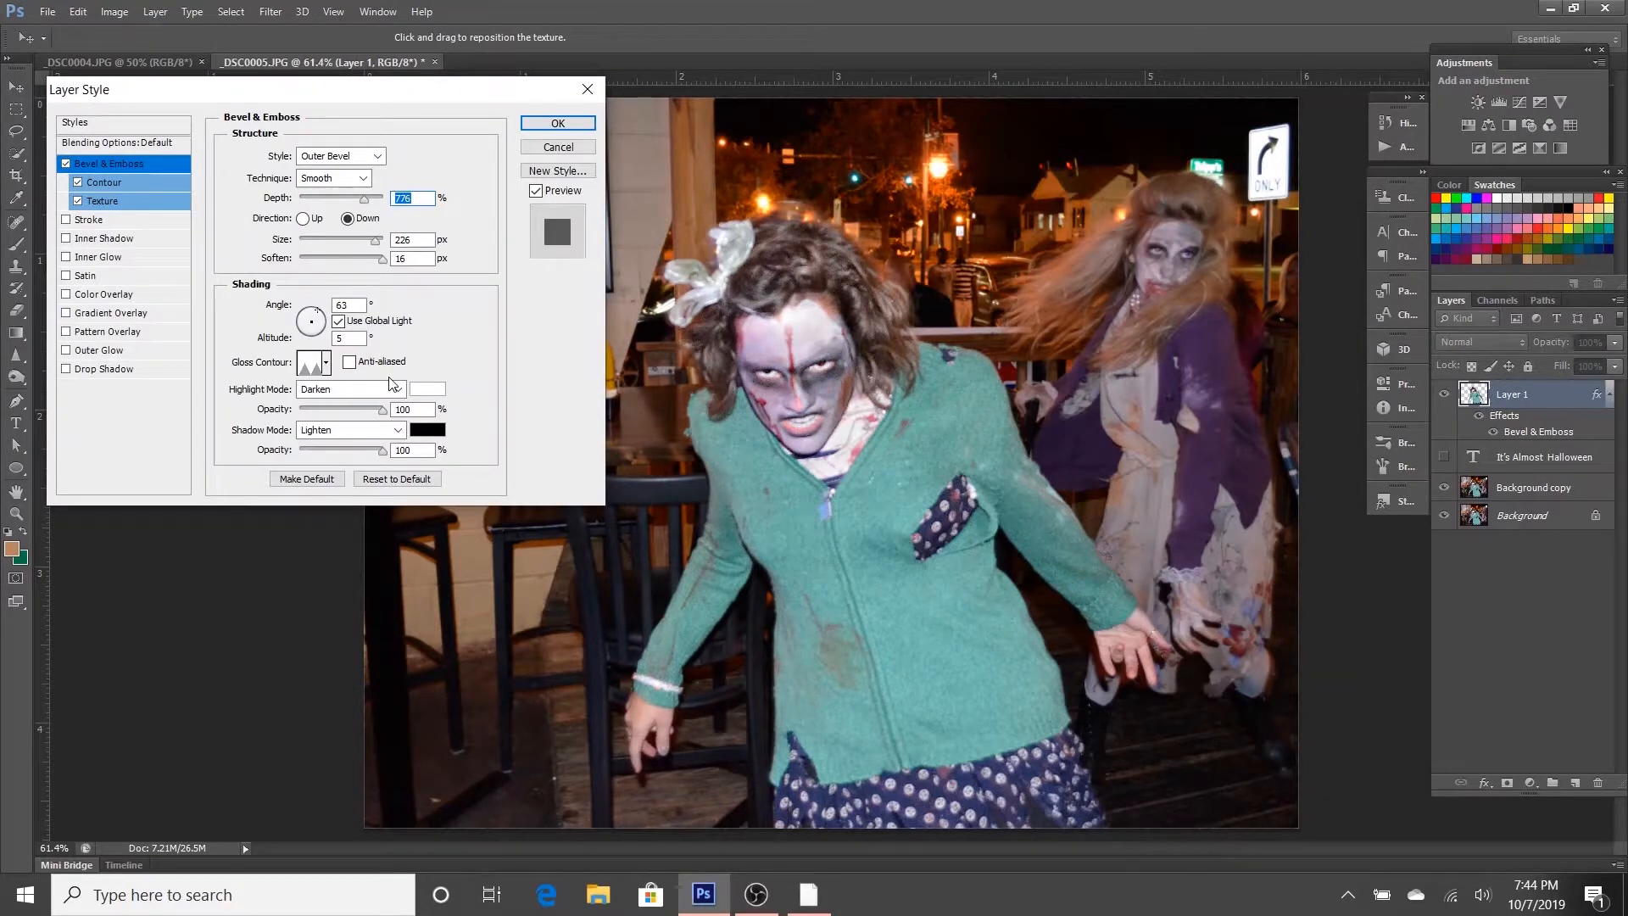
click(66, 238)
click(66, 220)
click(67, 294)
click(67, 331)
click(66, 368)
click(566, 125)
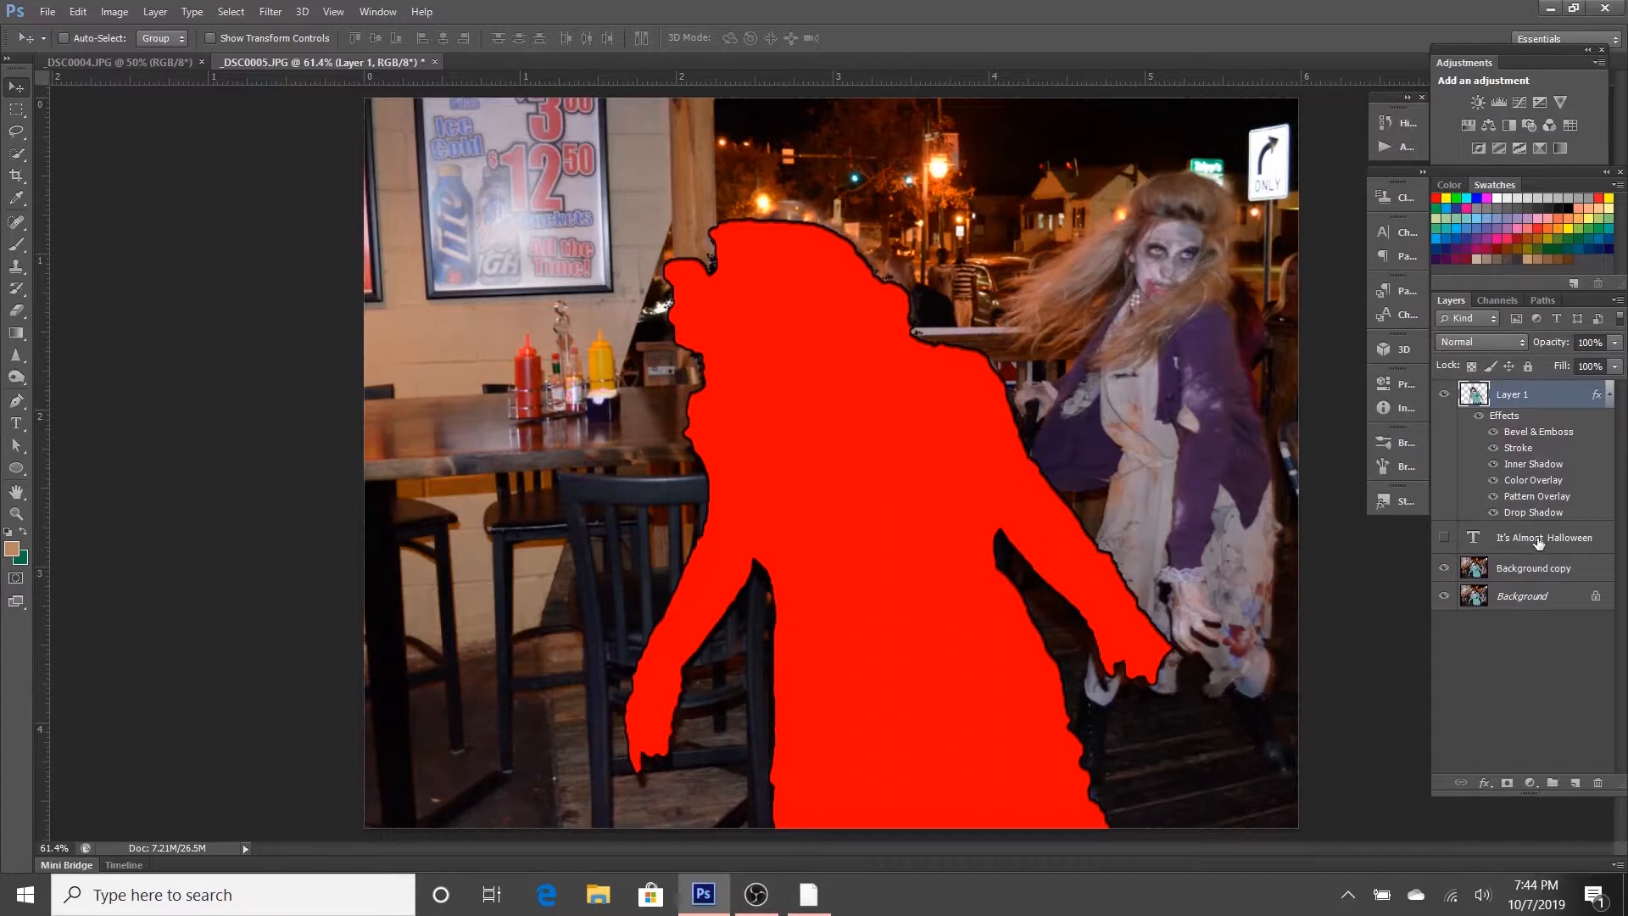
Step: Turn off the Color Overlay and Pattern Overlay effects in Layer 1's style
double_click(1534, 481)
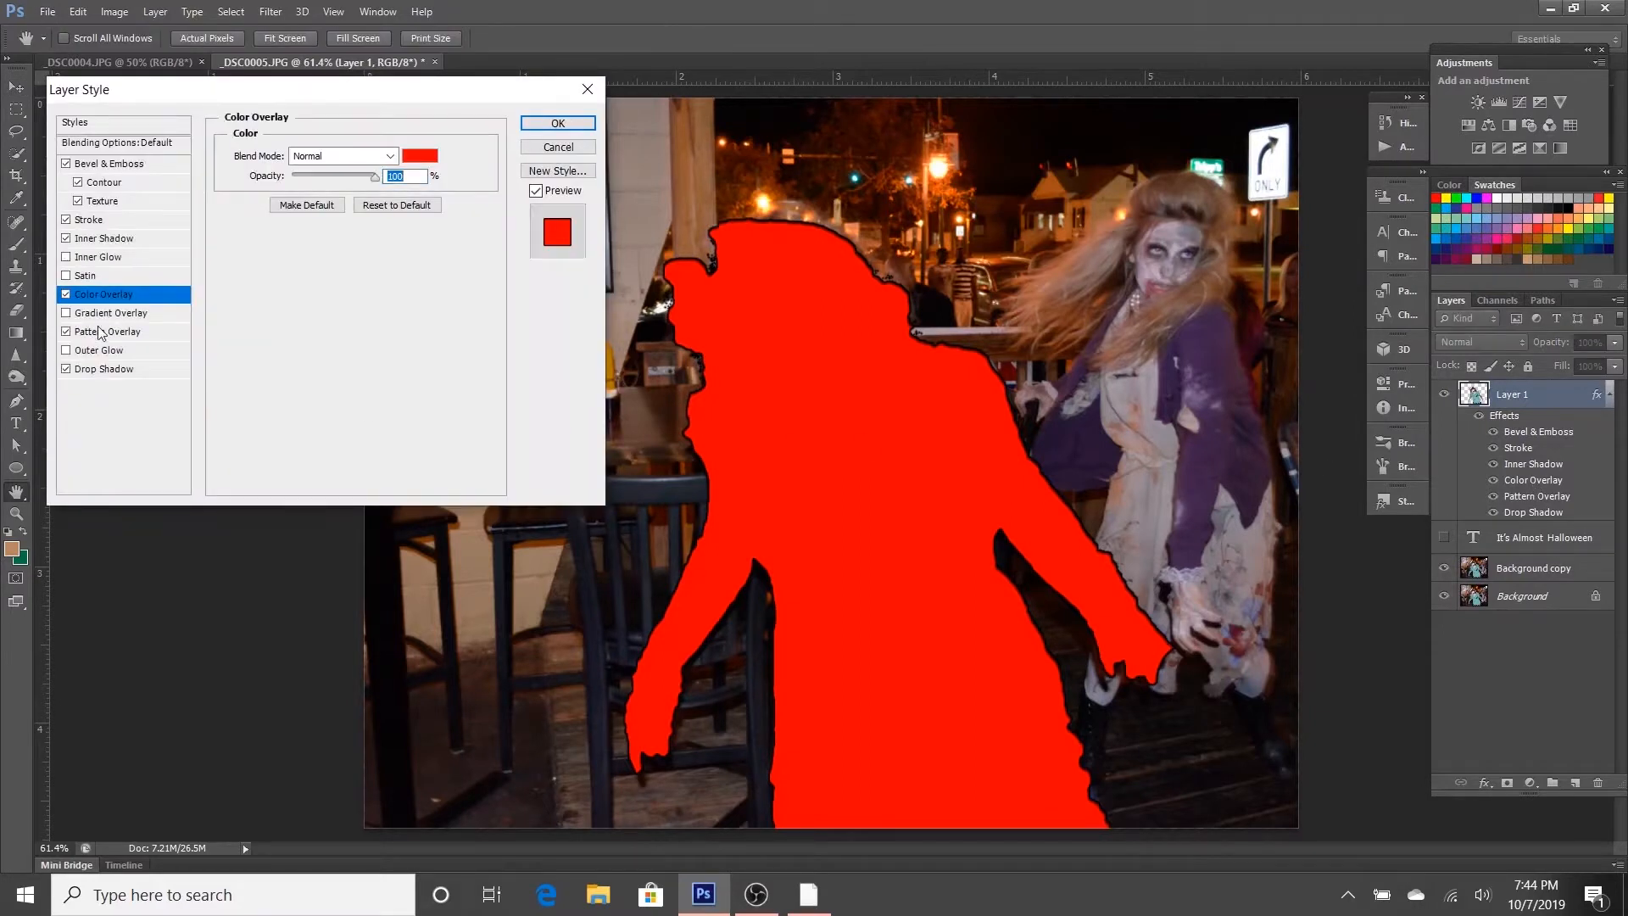
click(63, 293)
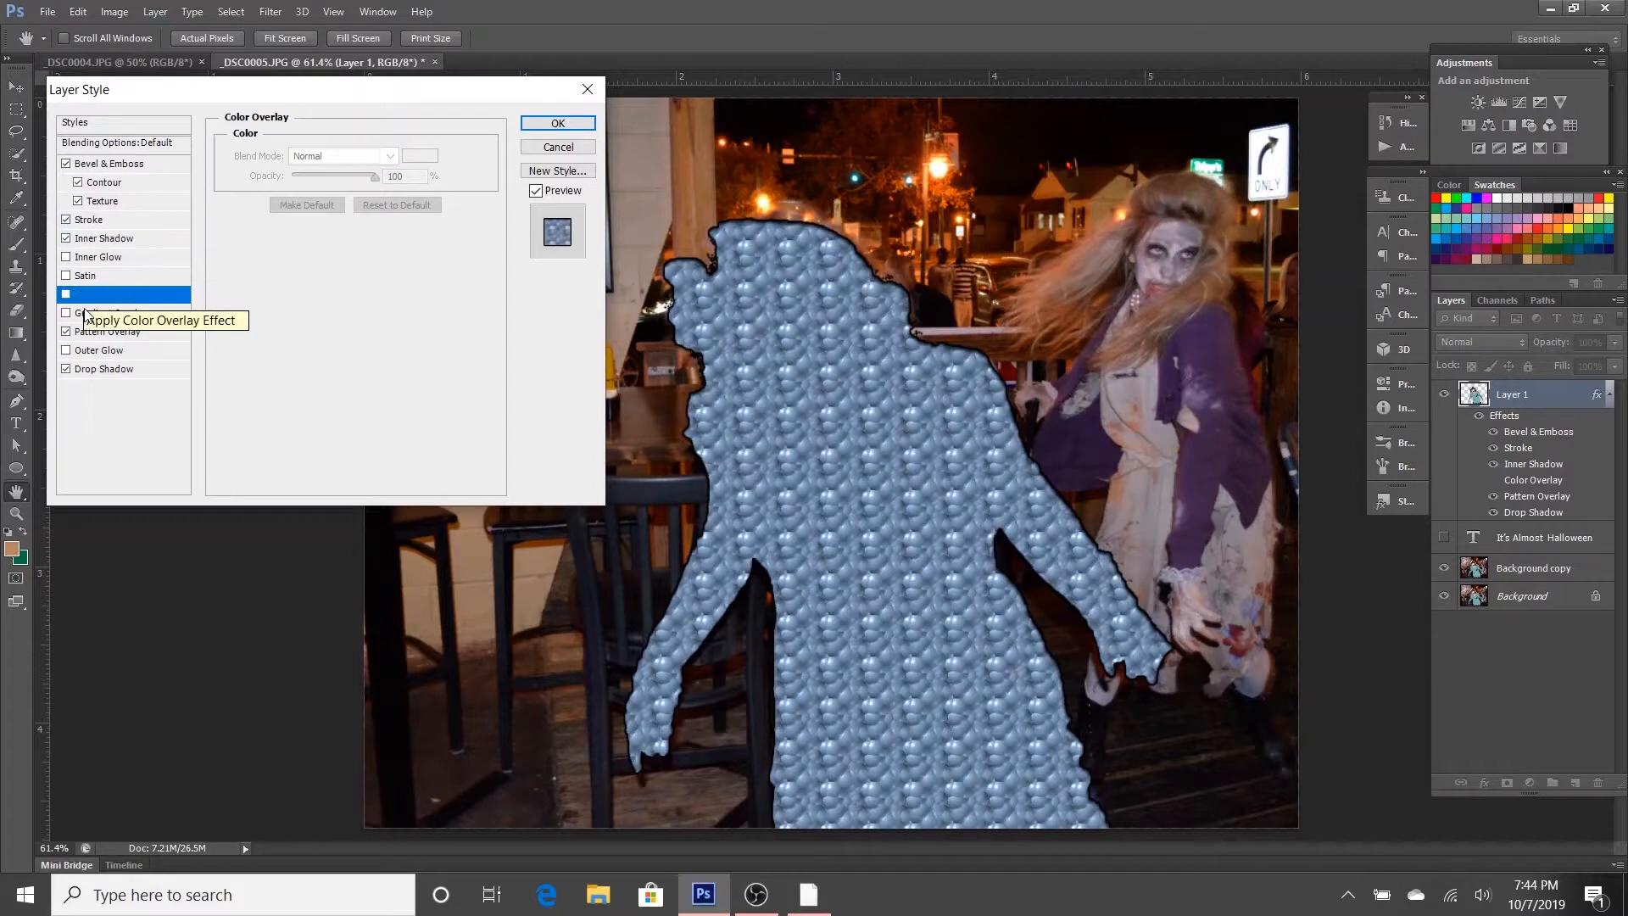
click(67, 333)
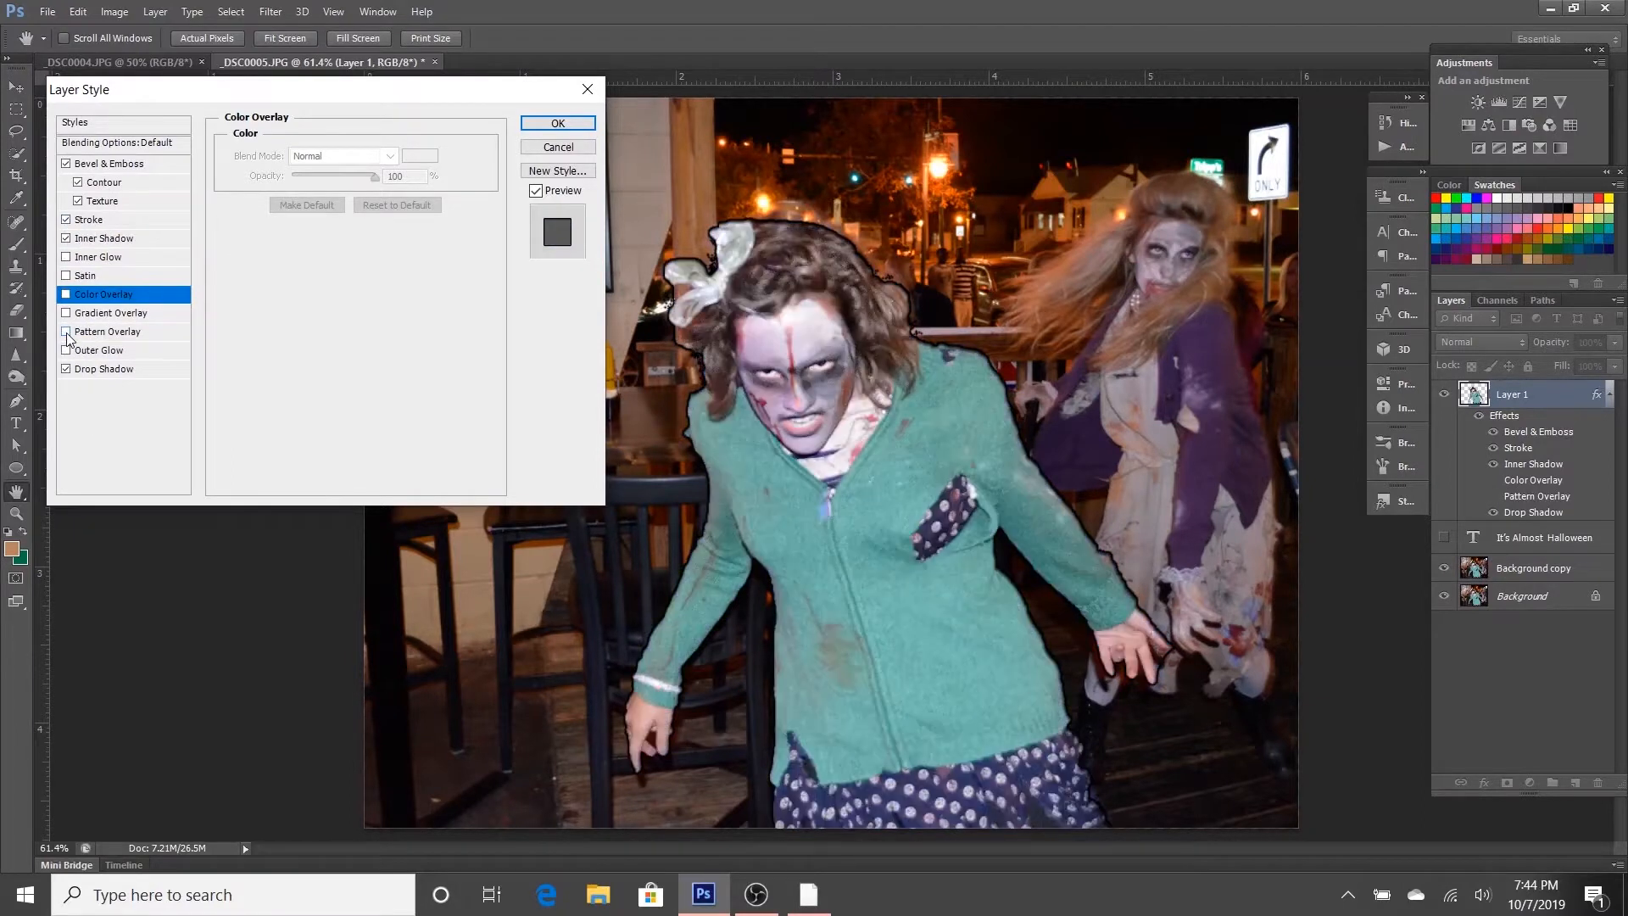
click(550, 128)
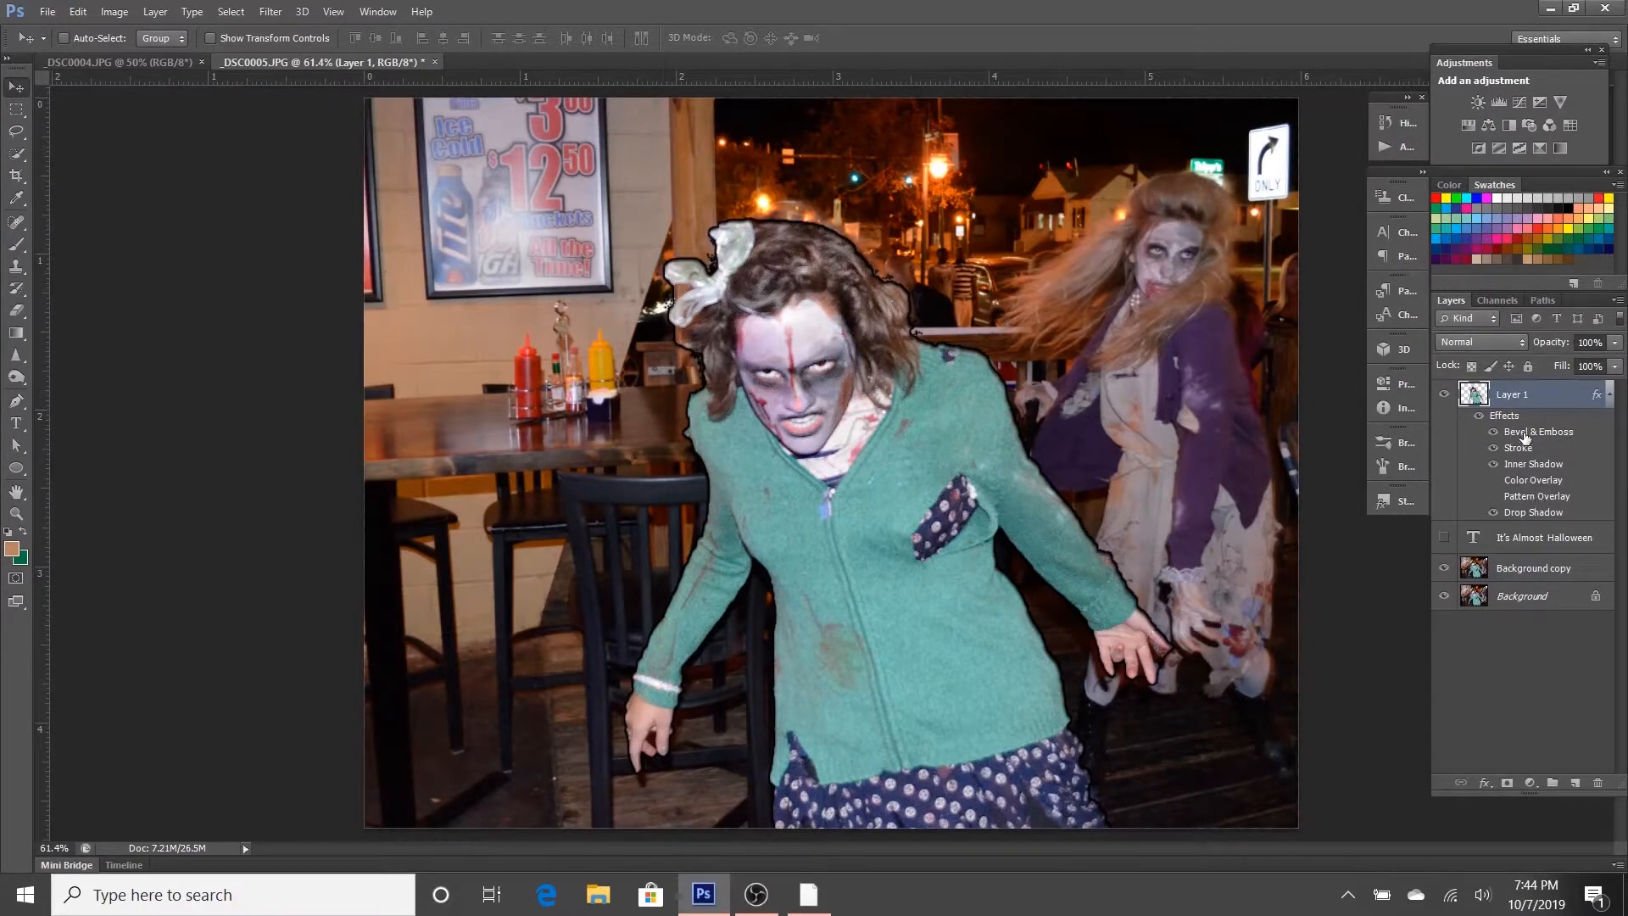
Step: Toggle the visibility of Layer 1's Color Overlay effect, and show the Pattern Overlay in its place
click(1494, 487)
click(1496, 489)
click(1496, 491)
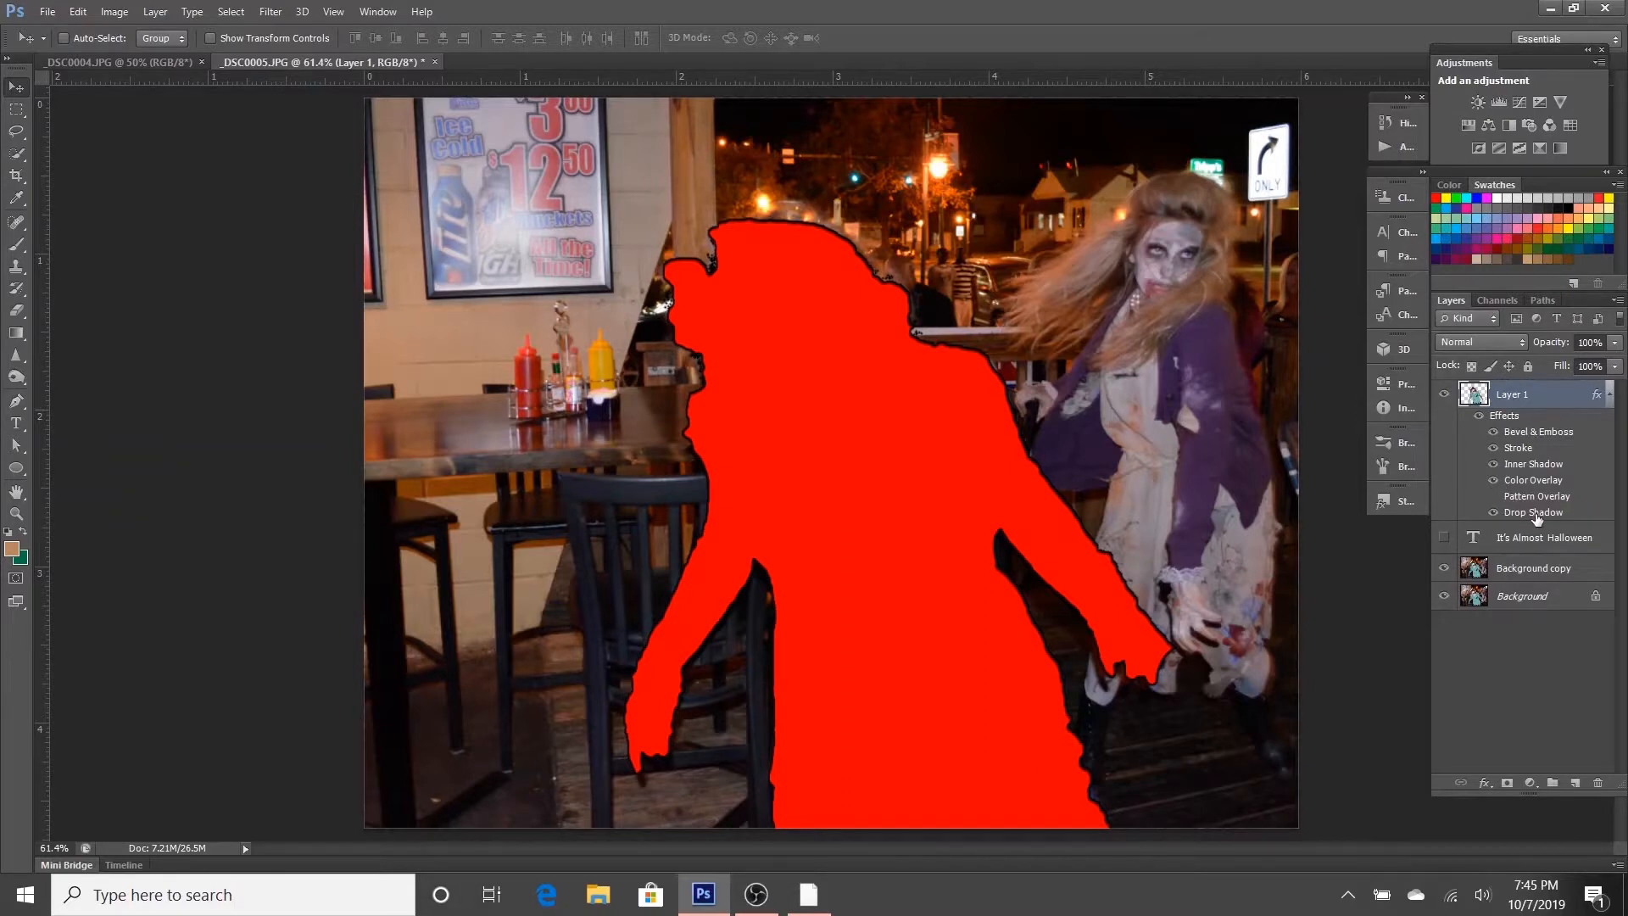
click(1494, 482)
click(1494, 498)
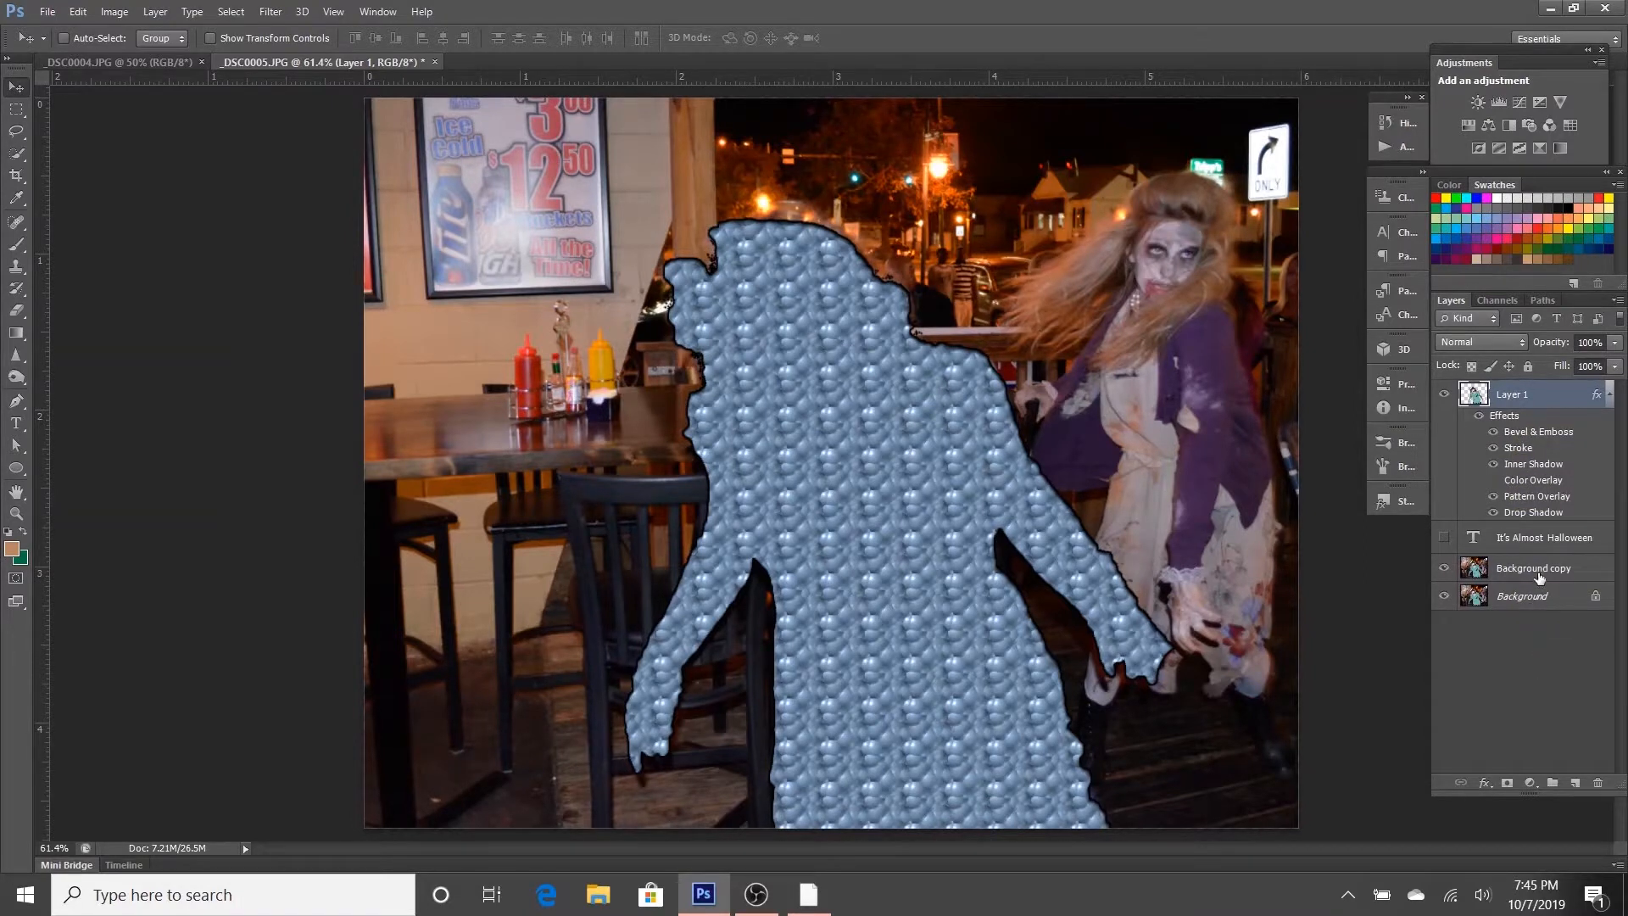
Step: Hide and show Layer 1 repeatedly to compare the image with and without the styled figure
click(1444, 394)
click(1445, 395)
click(1444, 395)
click(1444, 394)
Step: Turn off the Pattern Overlay effect on Layer 1 again, keeping the other effects
double_click(1514, 416)
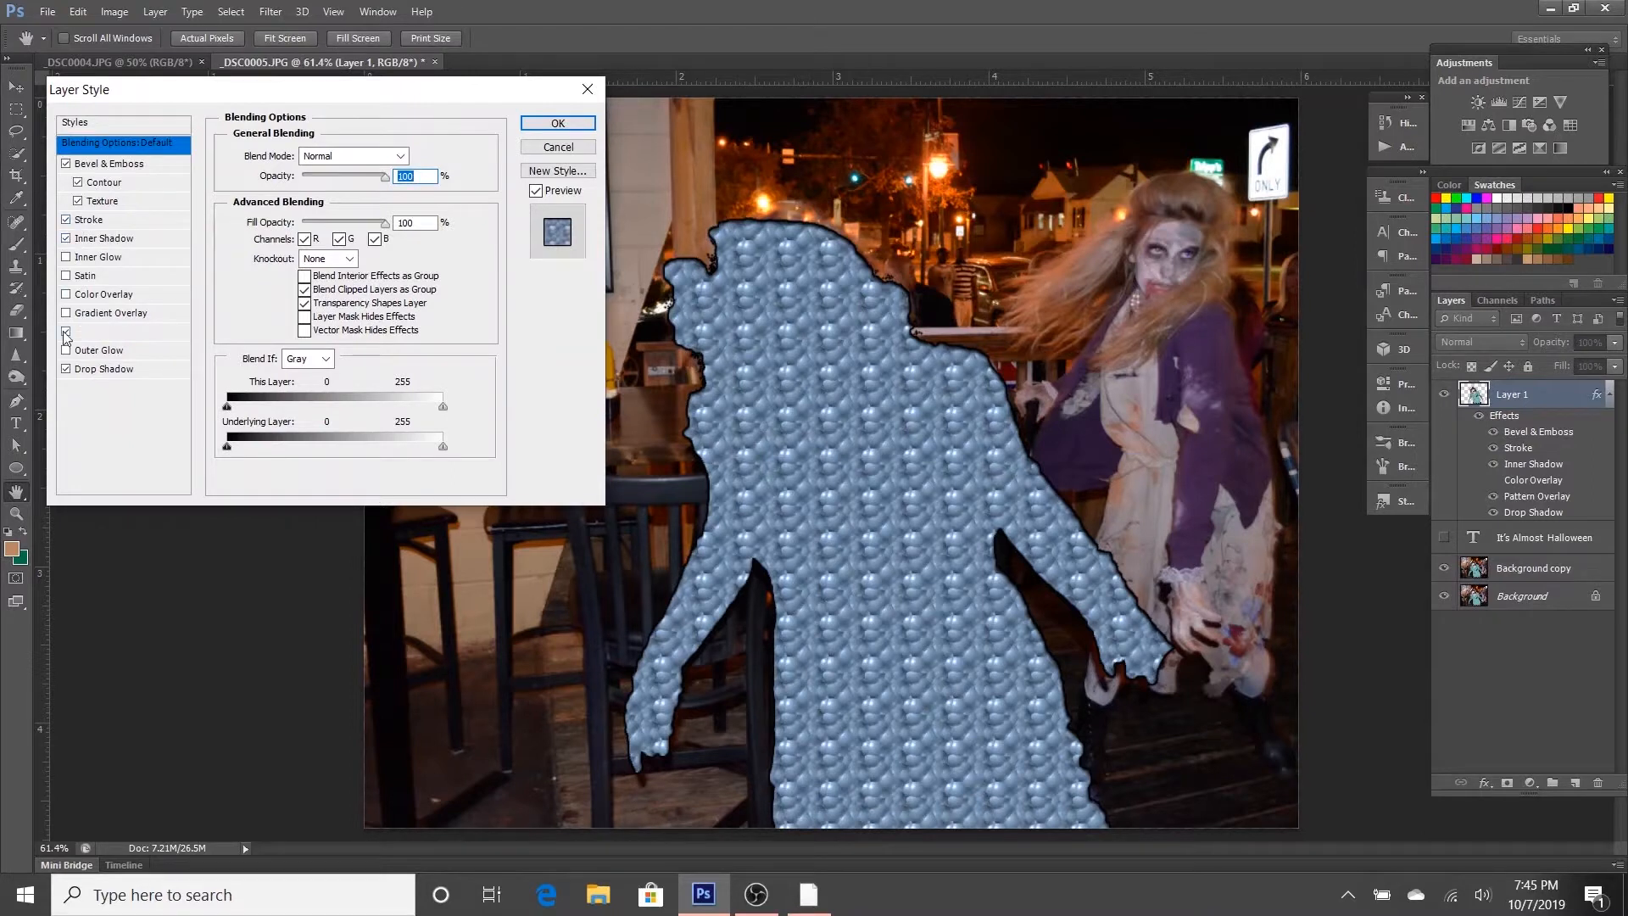
click(67, 333)
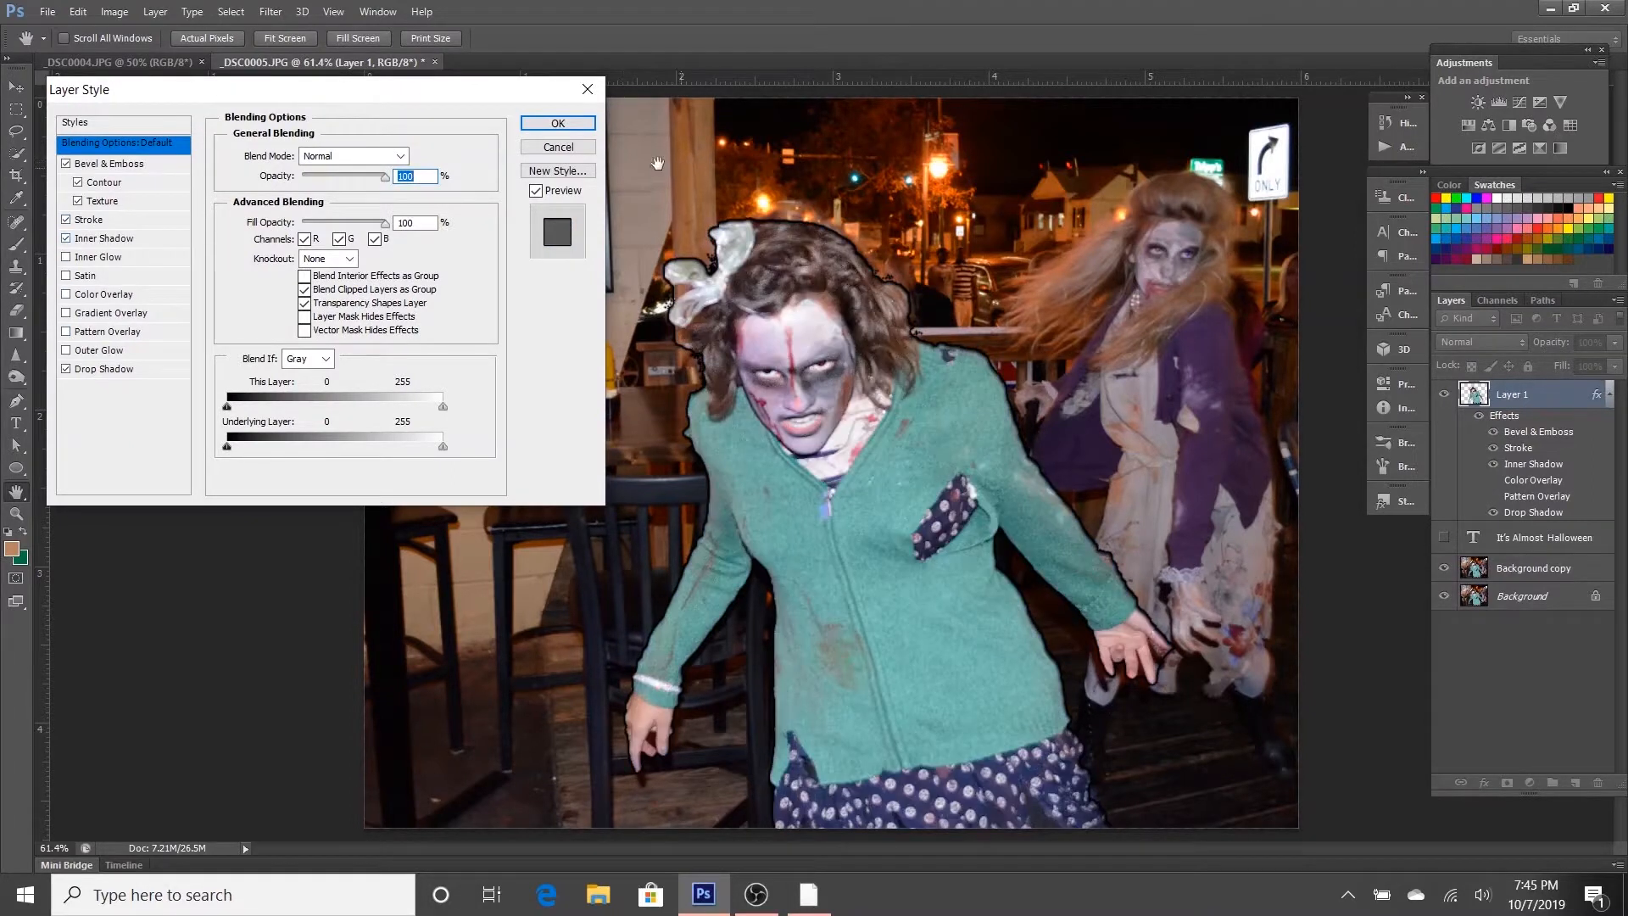
click(577, 148)
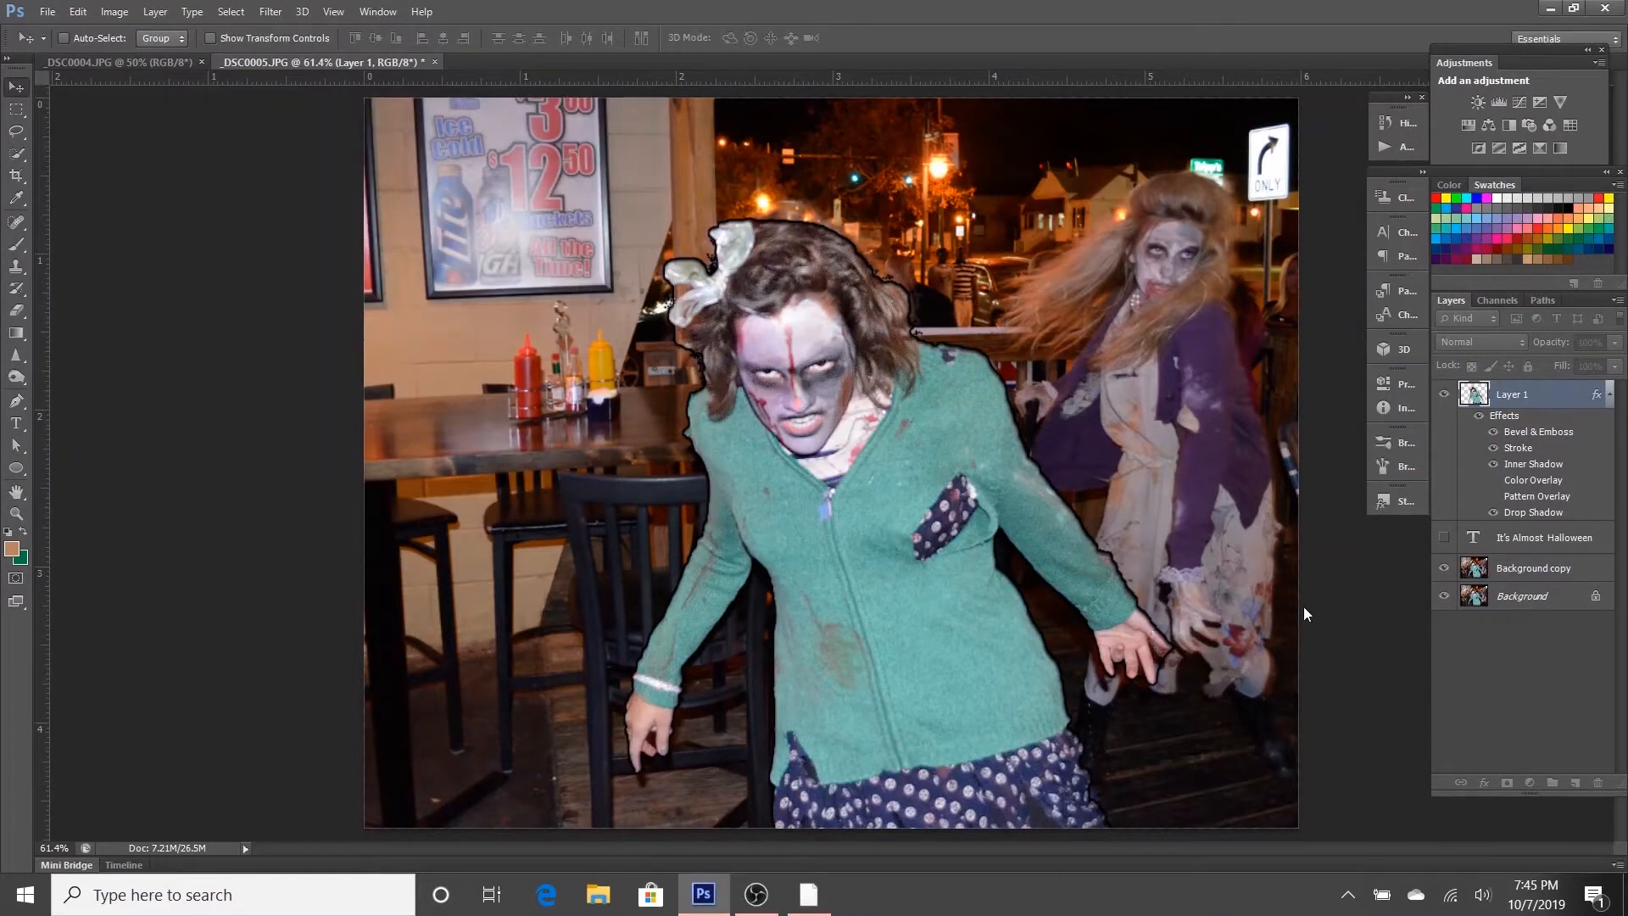
click(1492, 497)
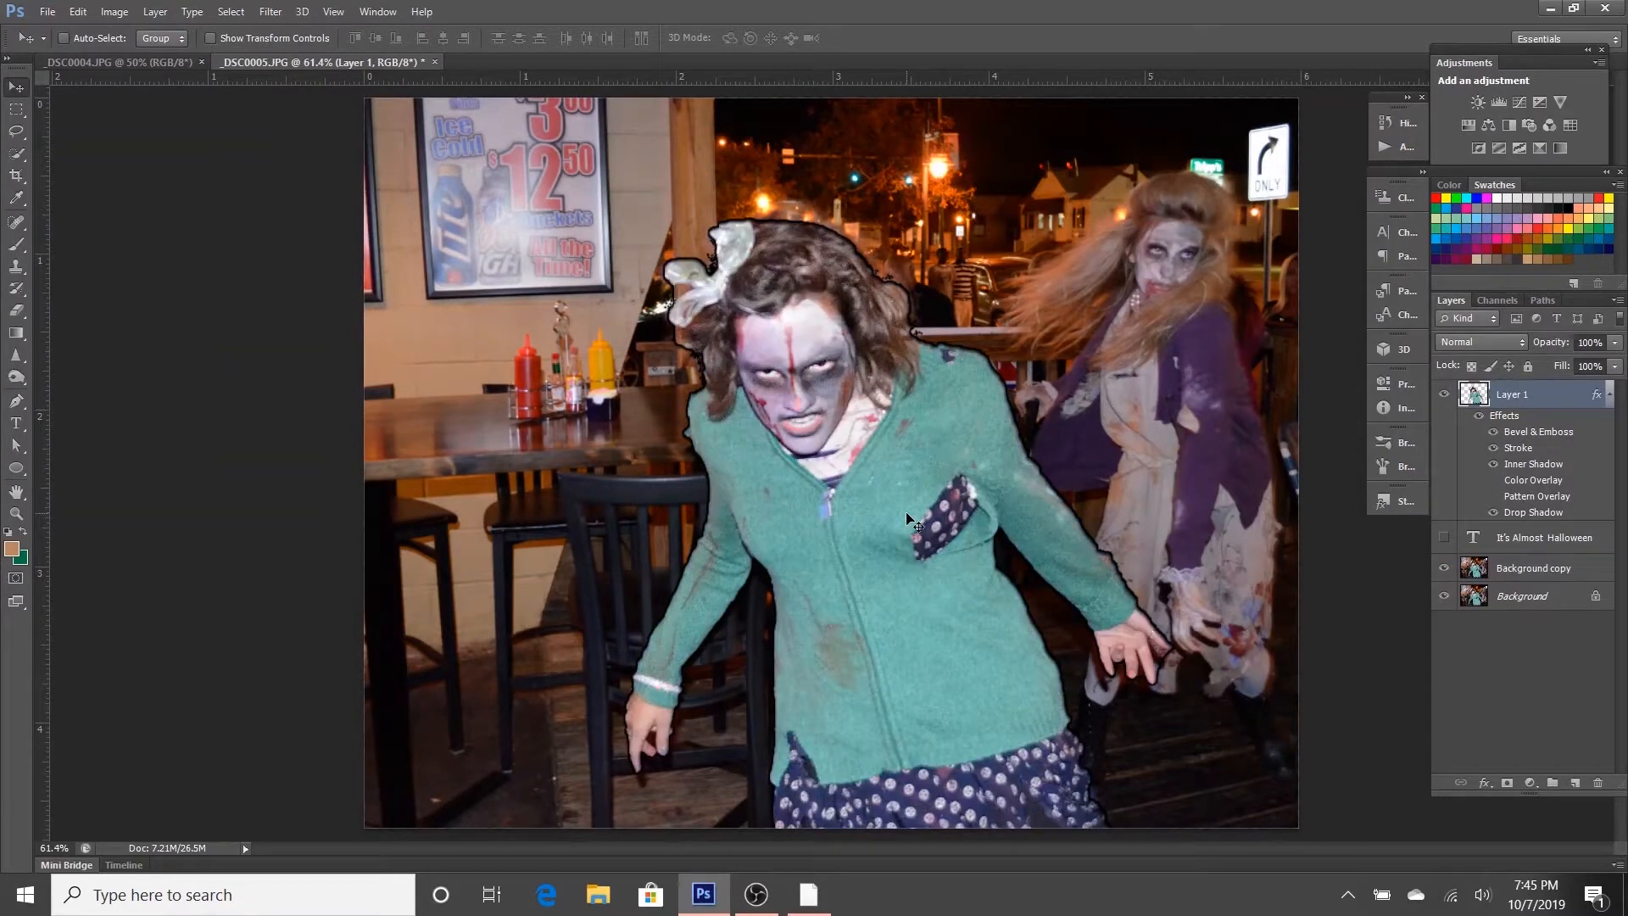
Step: Show the "It's Almost Halloween" text layer and move it above Layer 1 in the layer stack
click(1445, 538)
drag(1513, 545, 1486, 388)
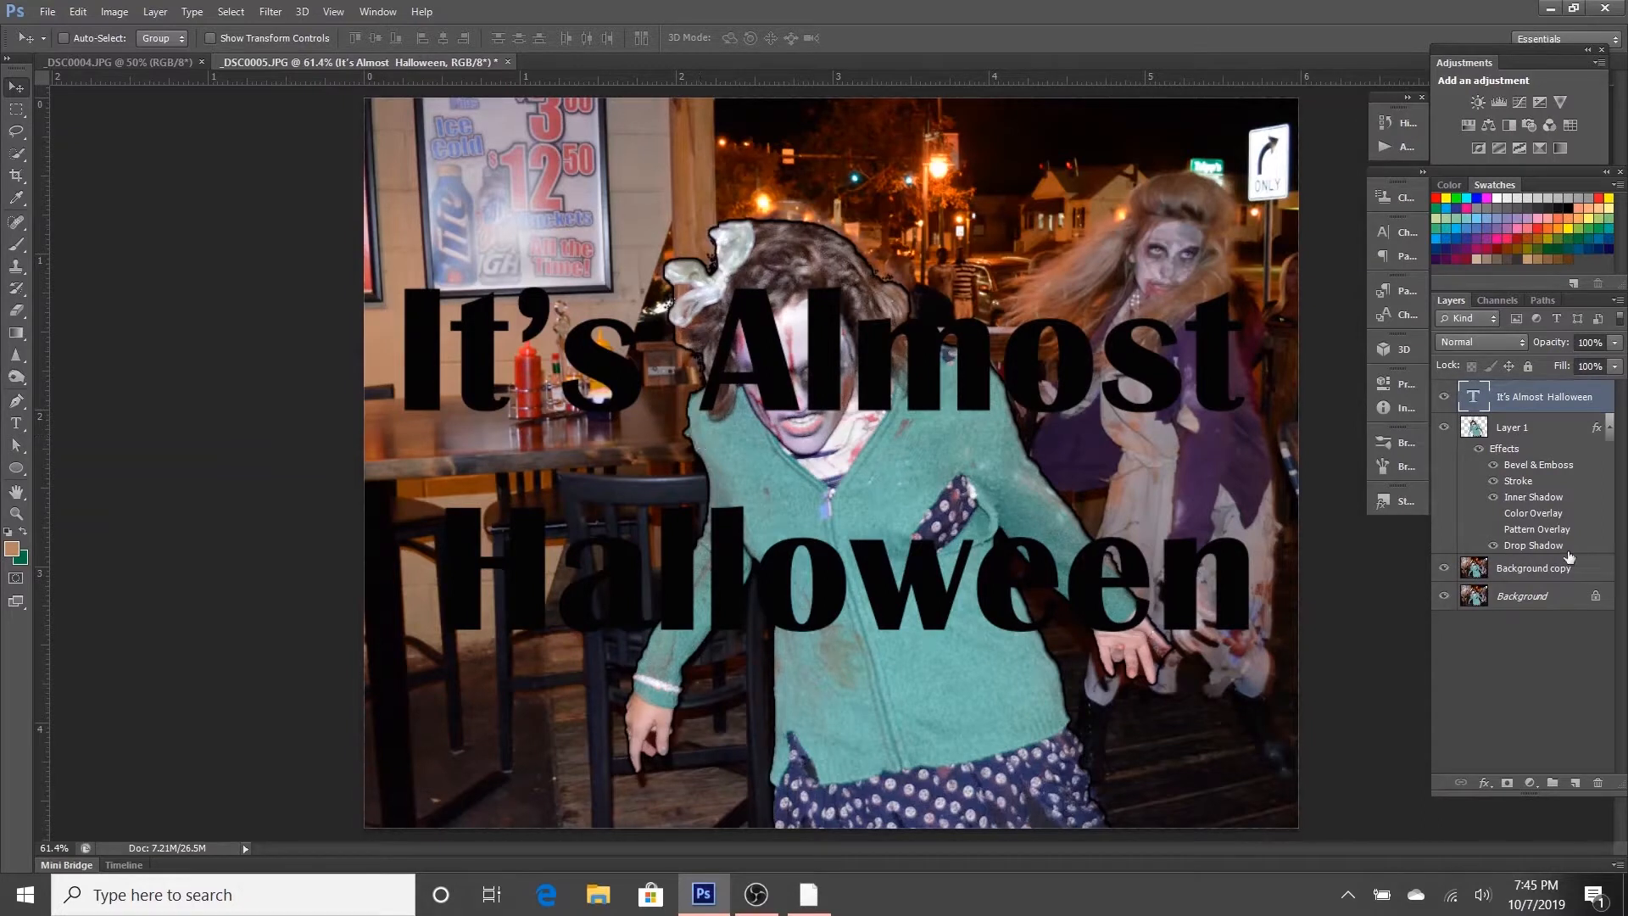
Step: Add a near-white (fbfafa) 3 px outside Stroke to the "It's Almost Halloween" text layer
double_click(1583, 397)
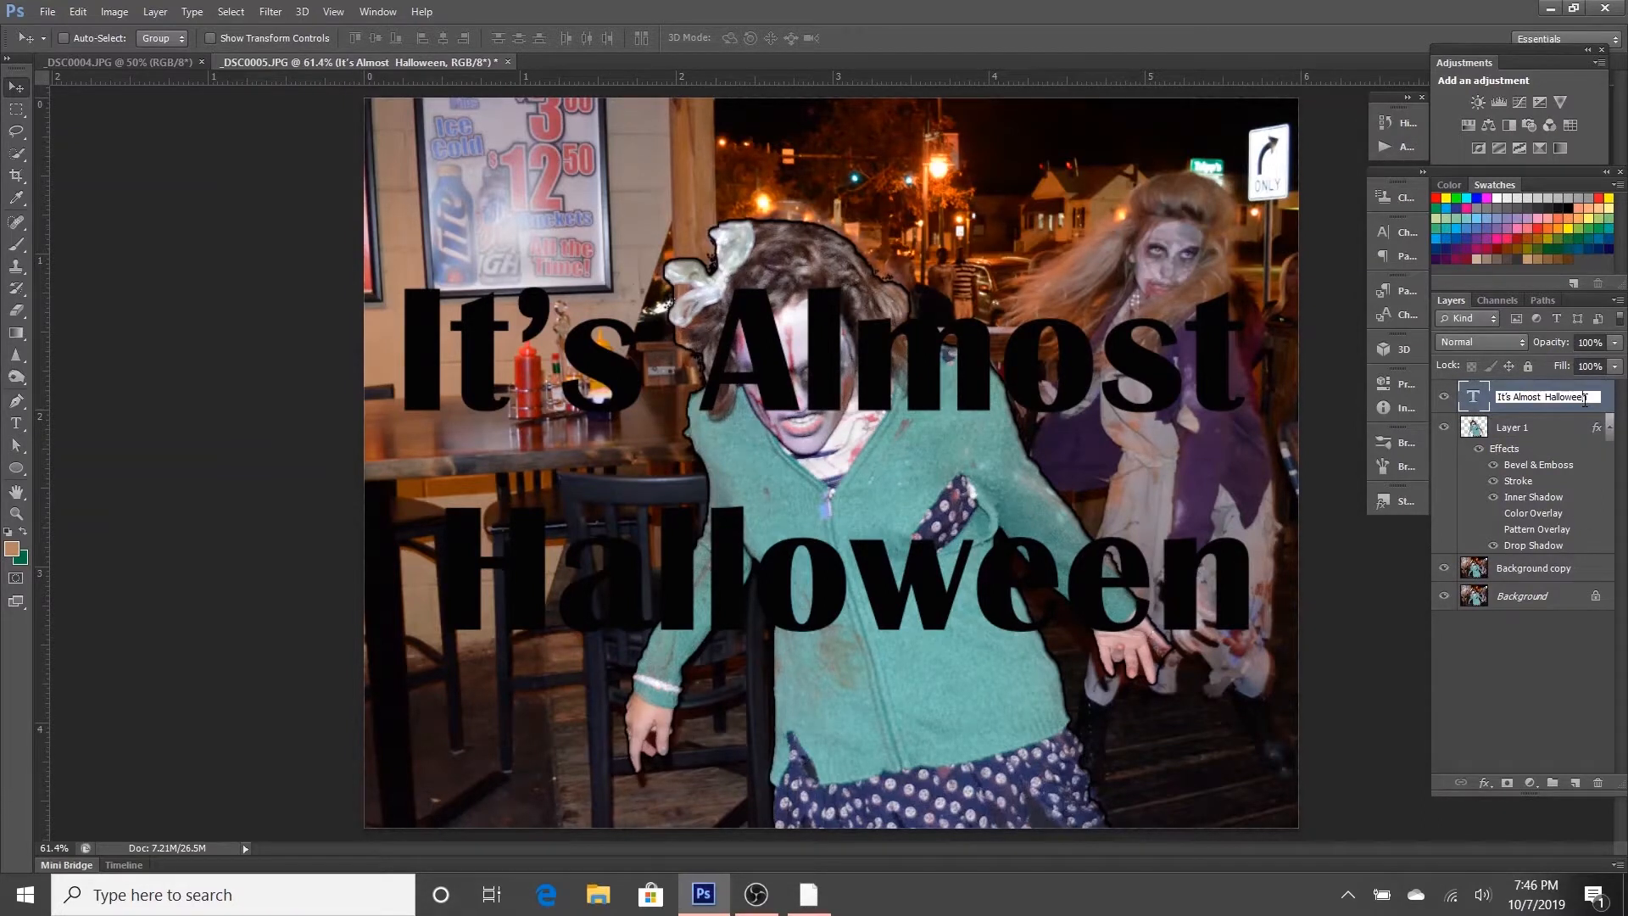
key(Return)
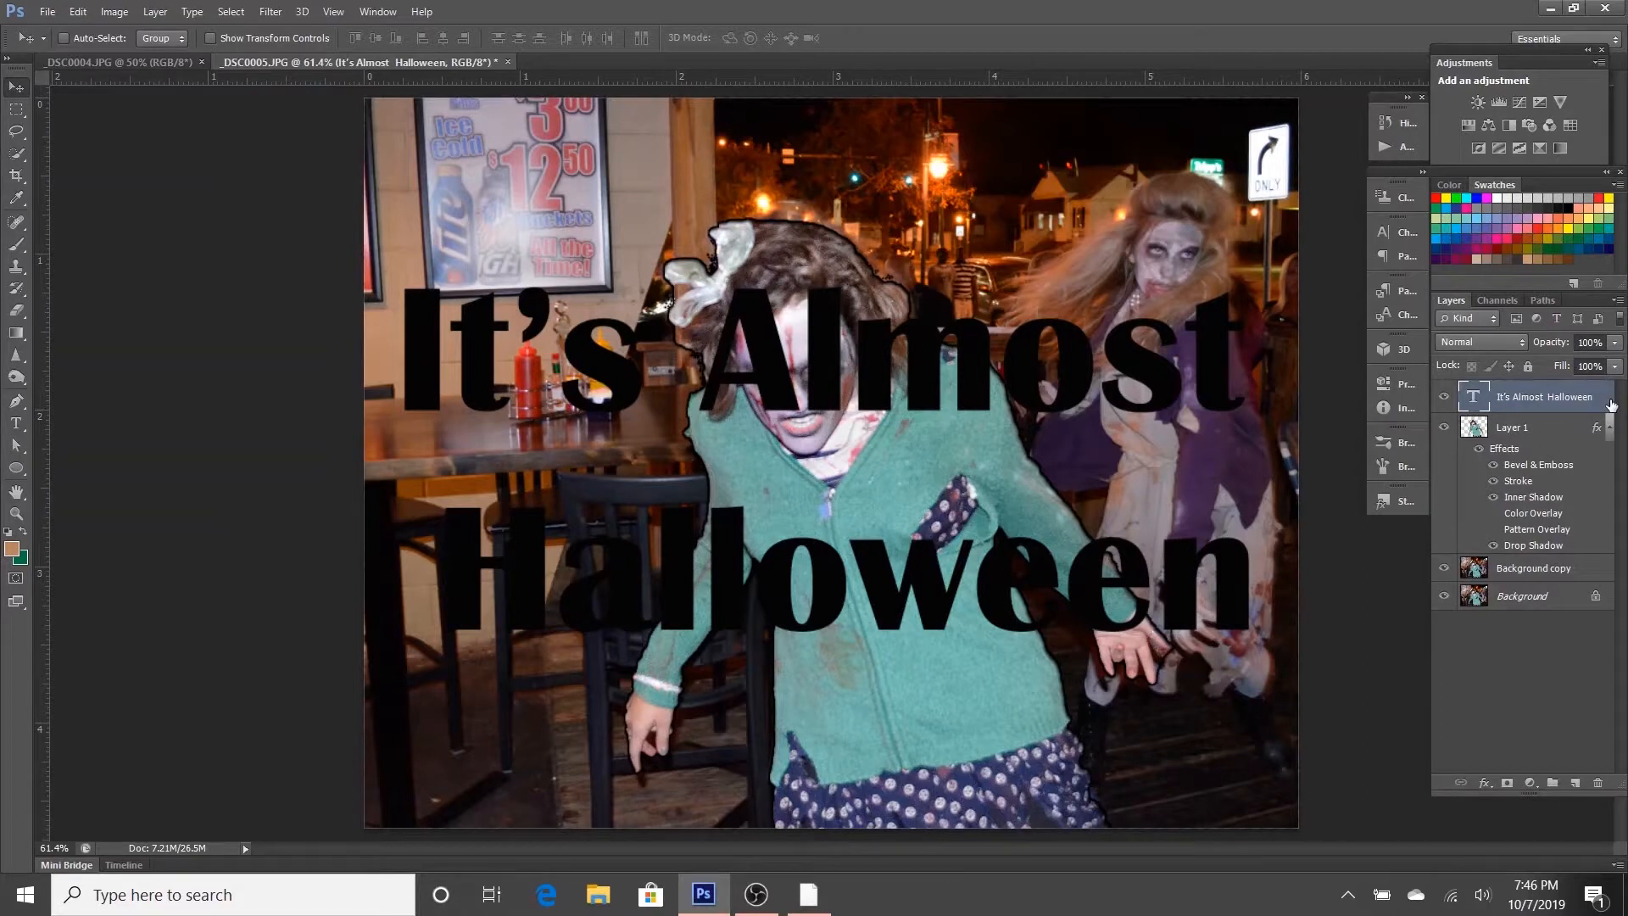
double_click(1611, 405)
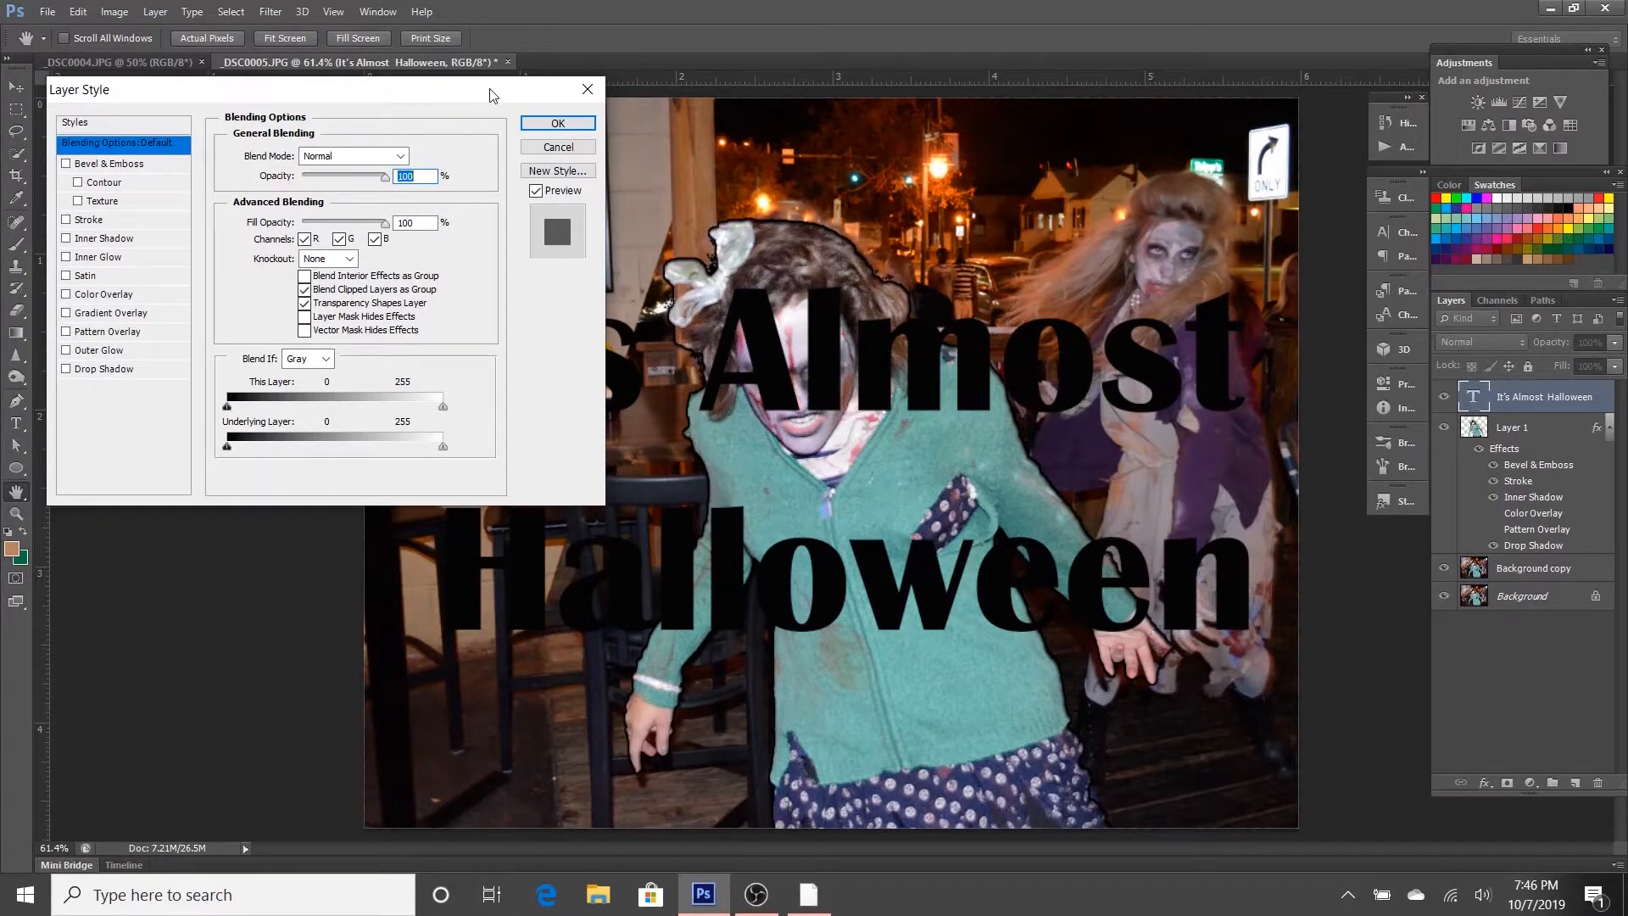
drag(493, 95, 450, 106)
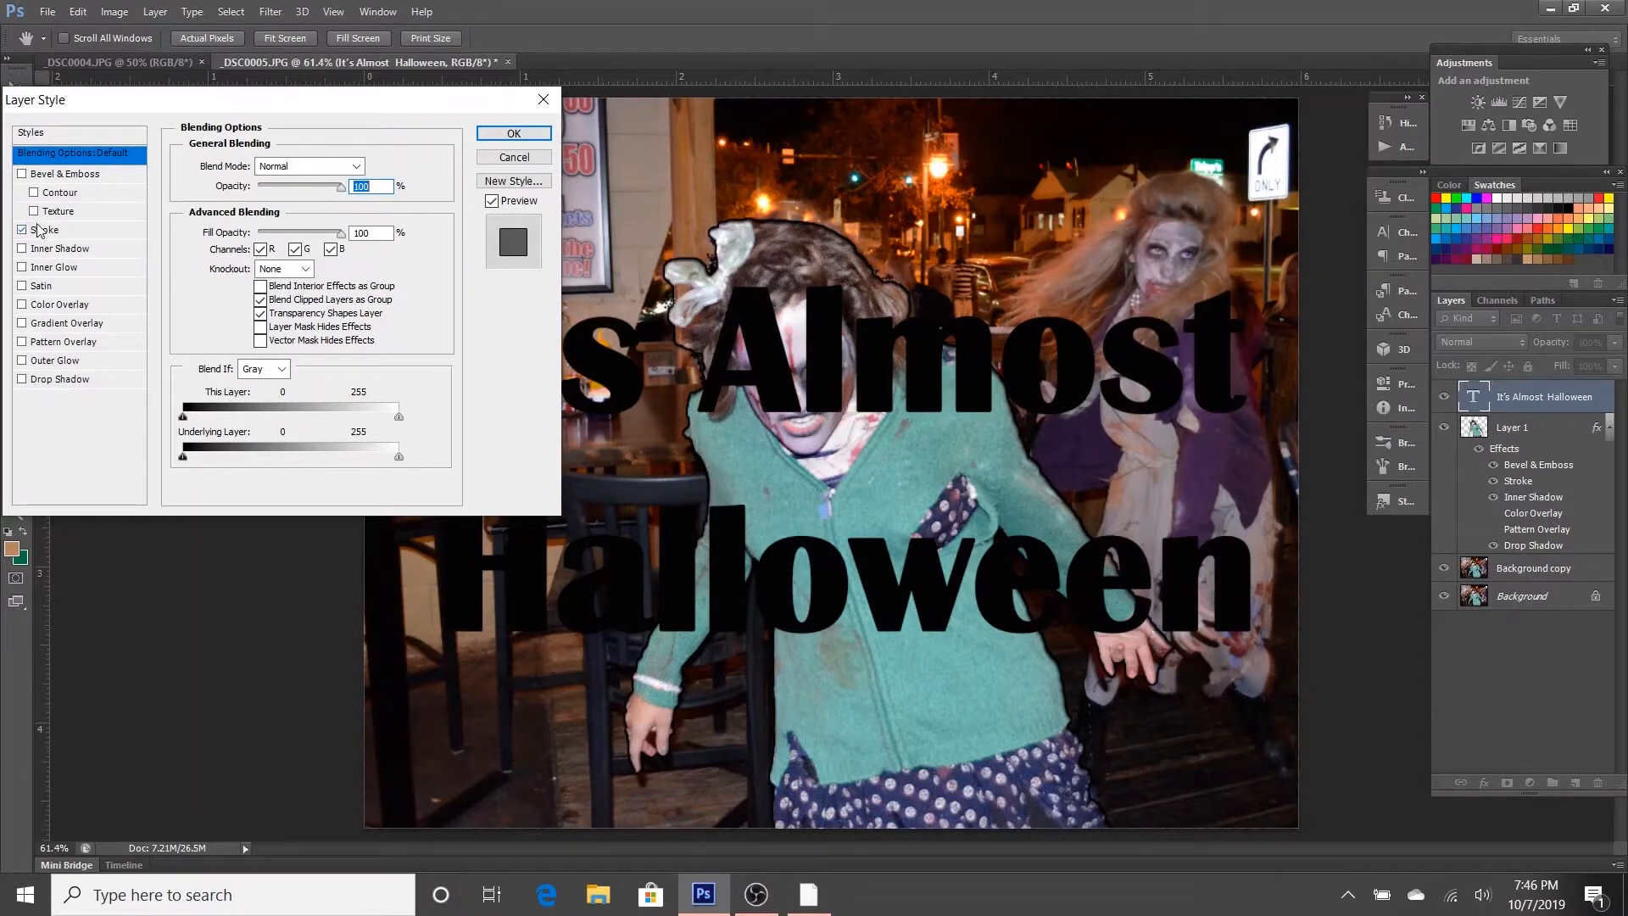
click(46, 237)
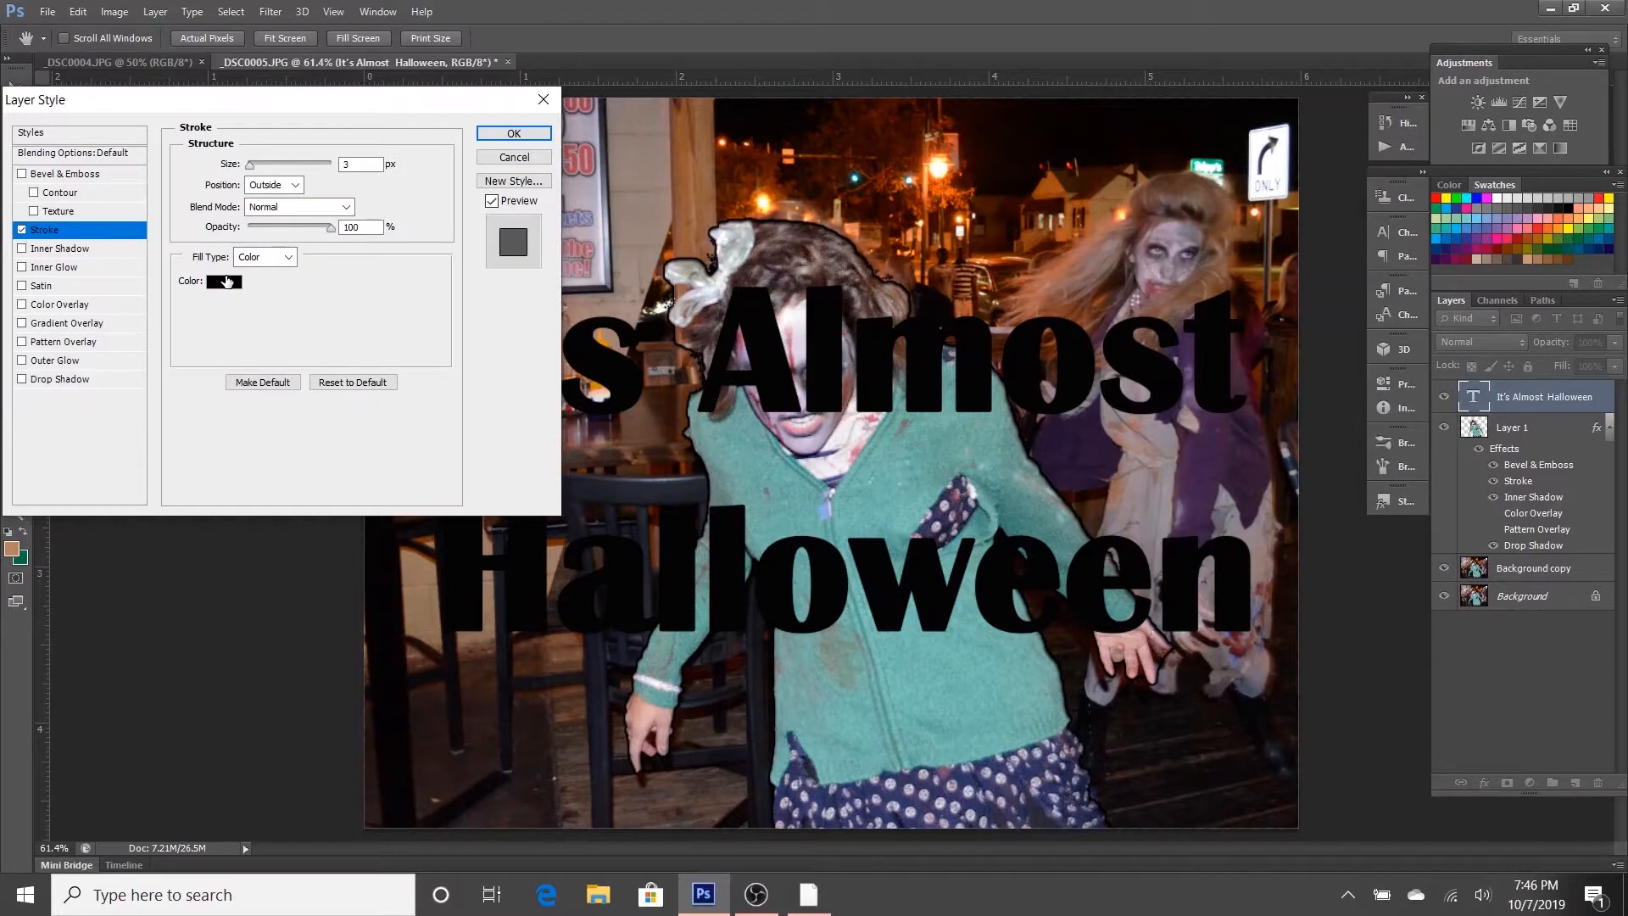
click(225, 282)
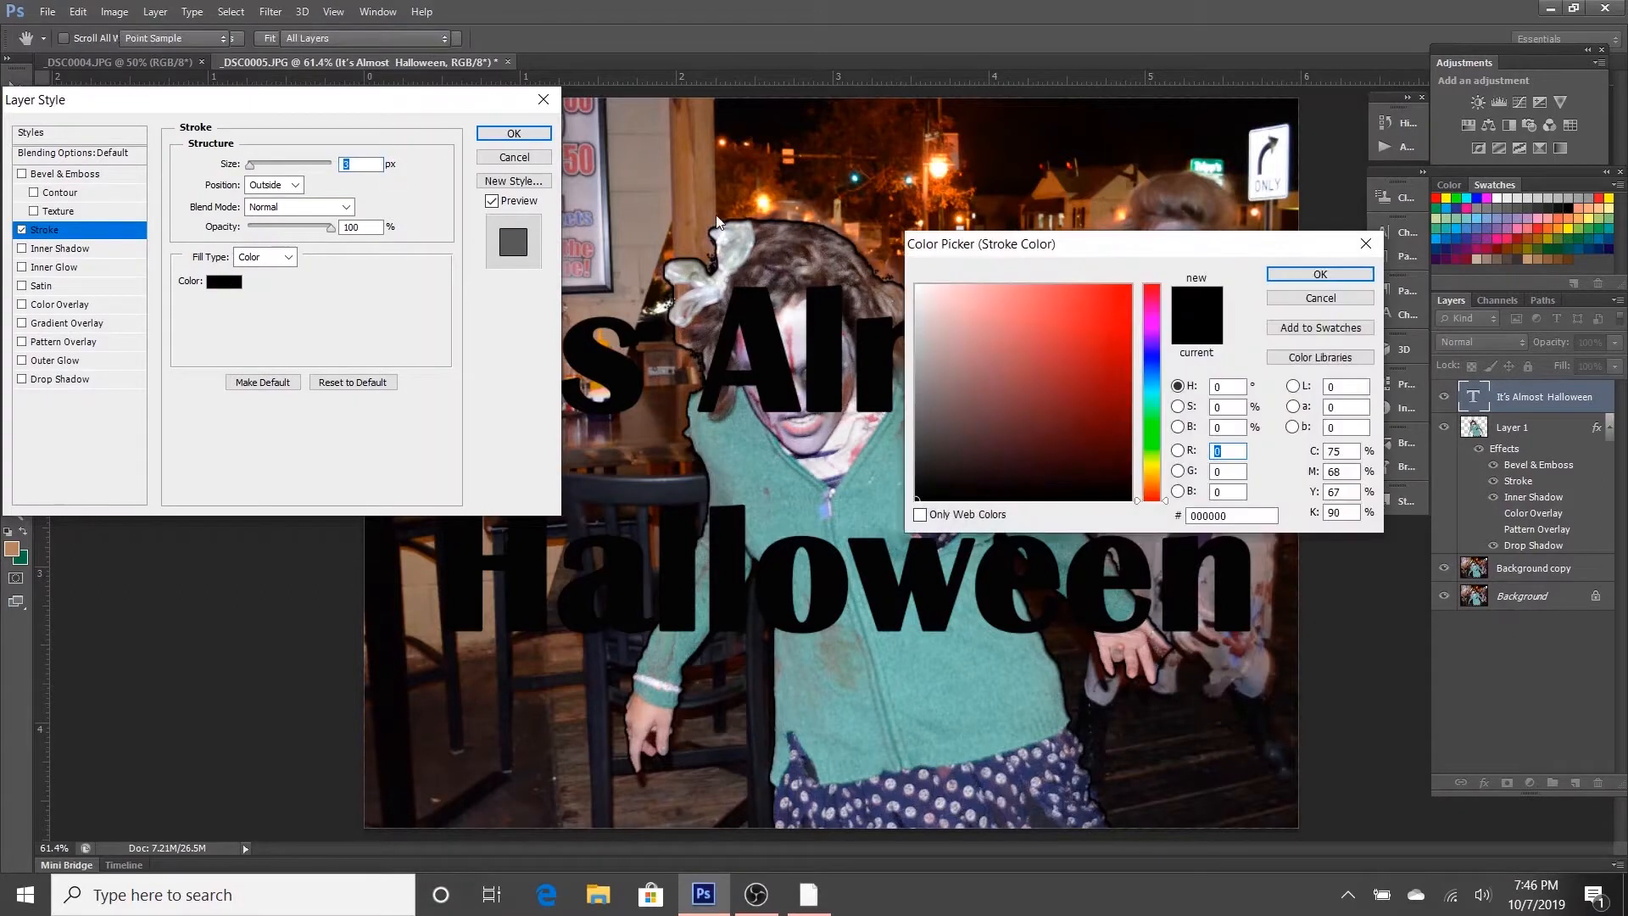
click(917, 287)
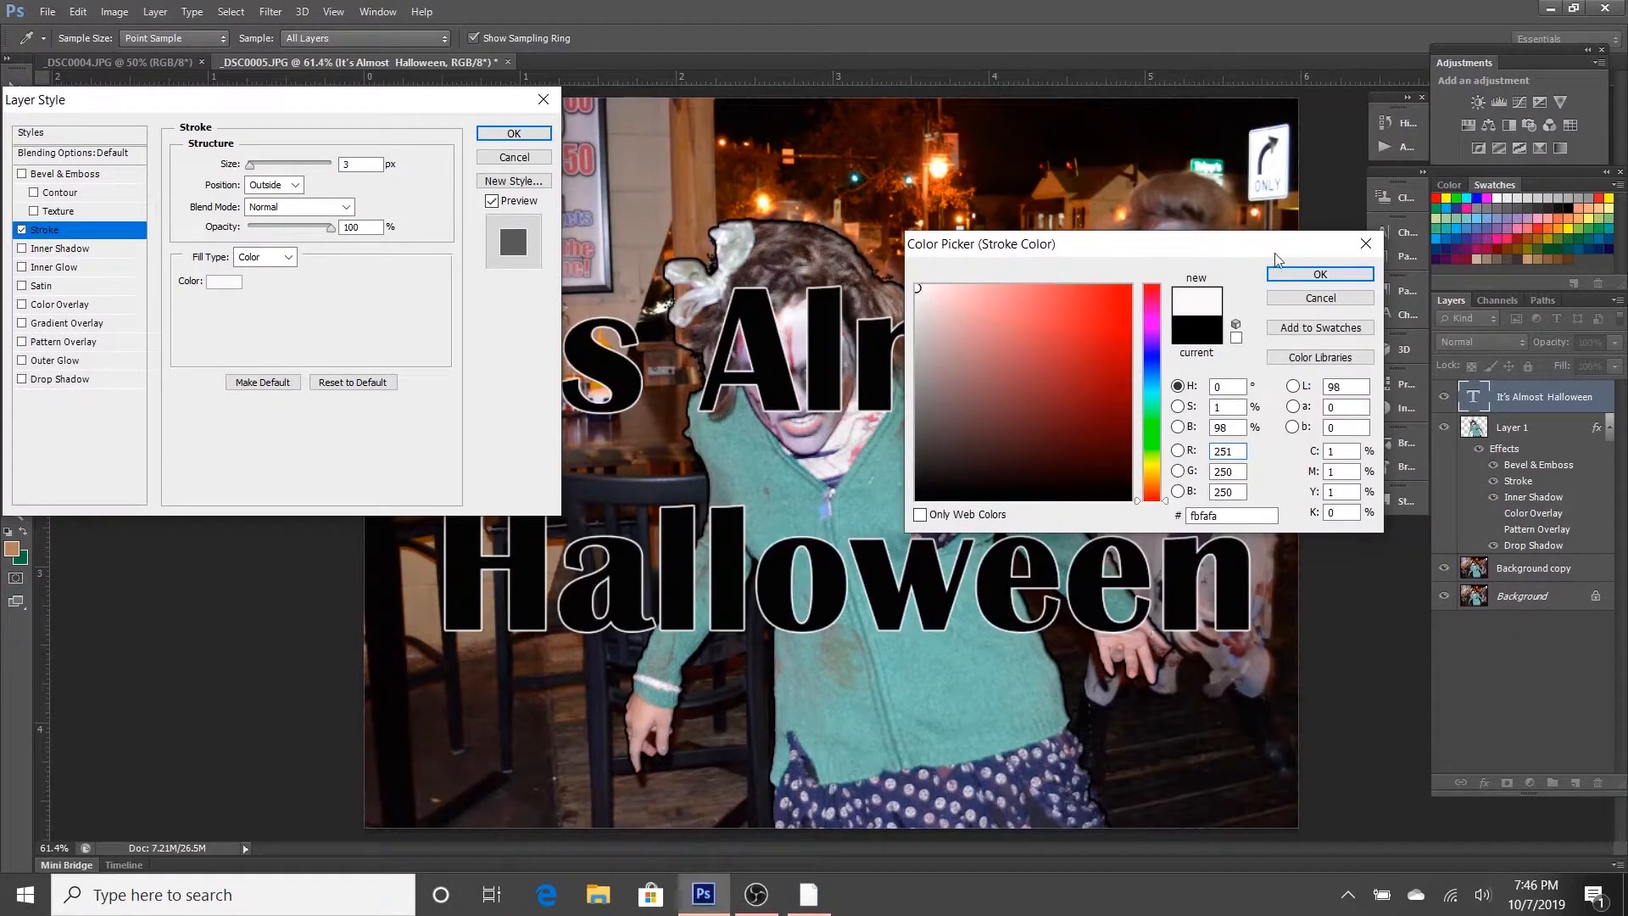
click(1288, 274)
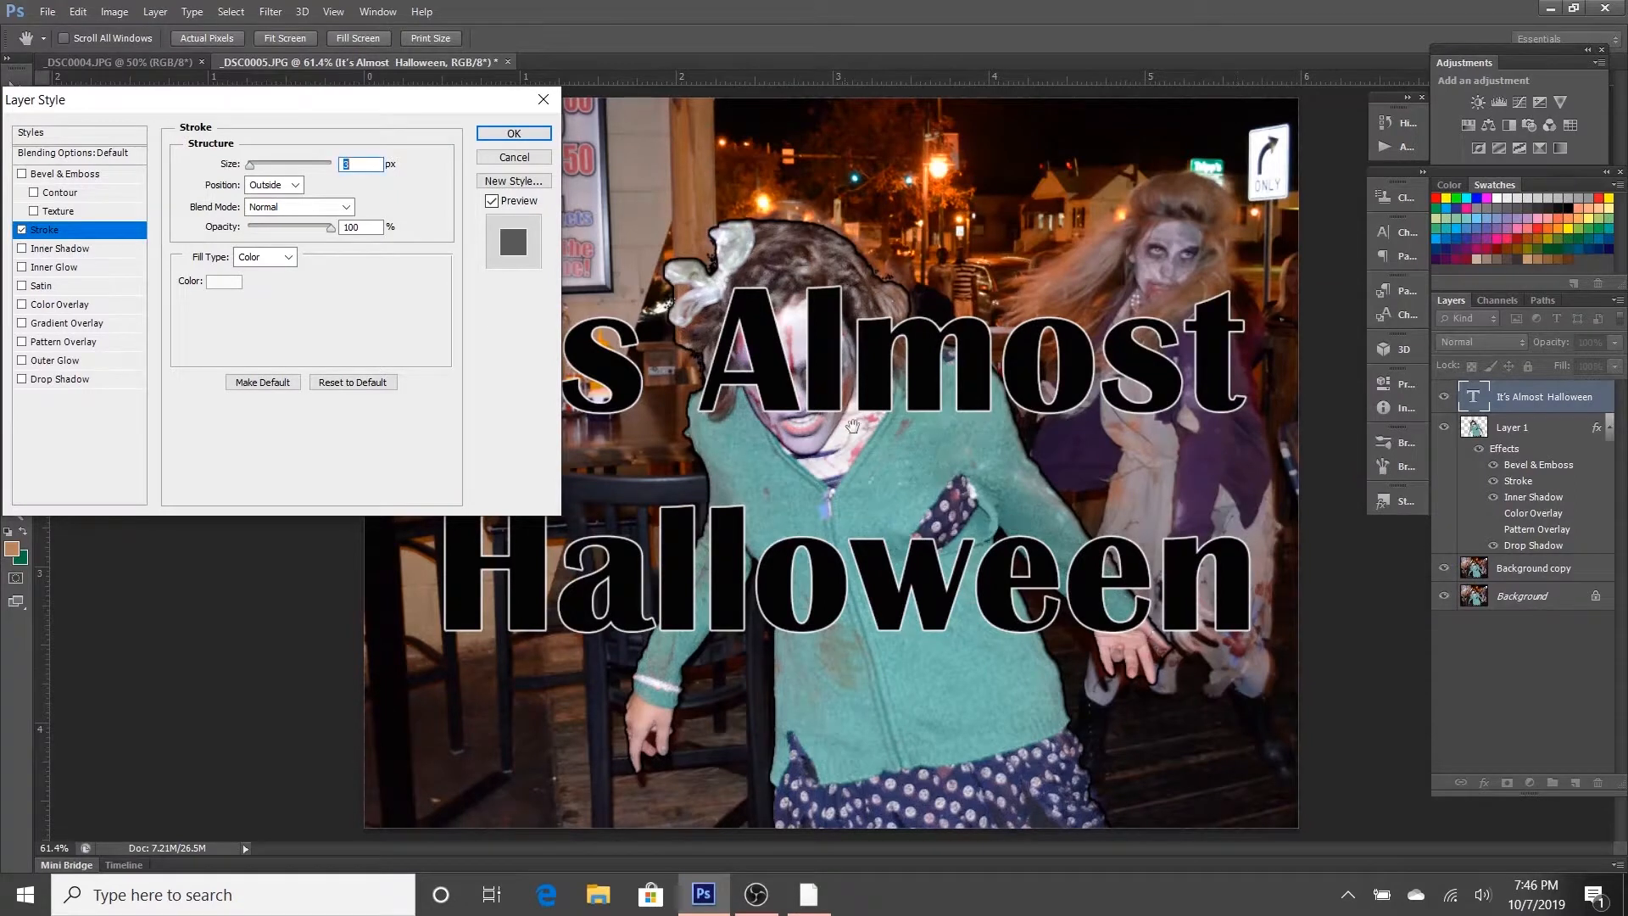
Step: Add an Outer Bevel with the Chisel Soft technique to the text and increase its depth
click(102, 173)
click(336, 166)
click(288, 172)
click(320, 188)
click(312, 233)
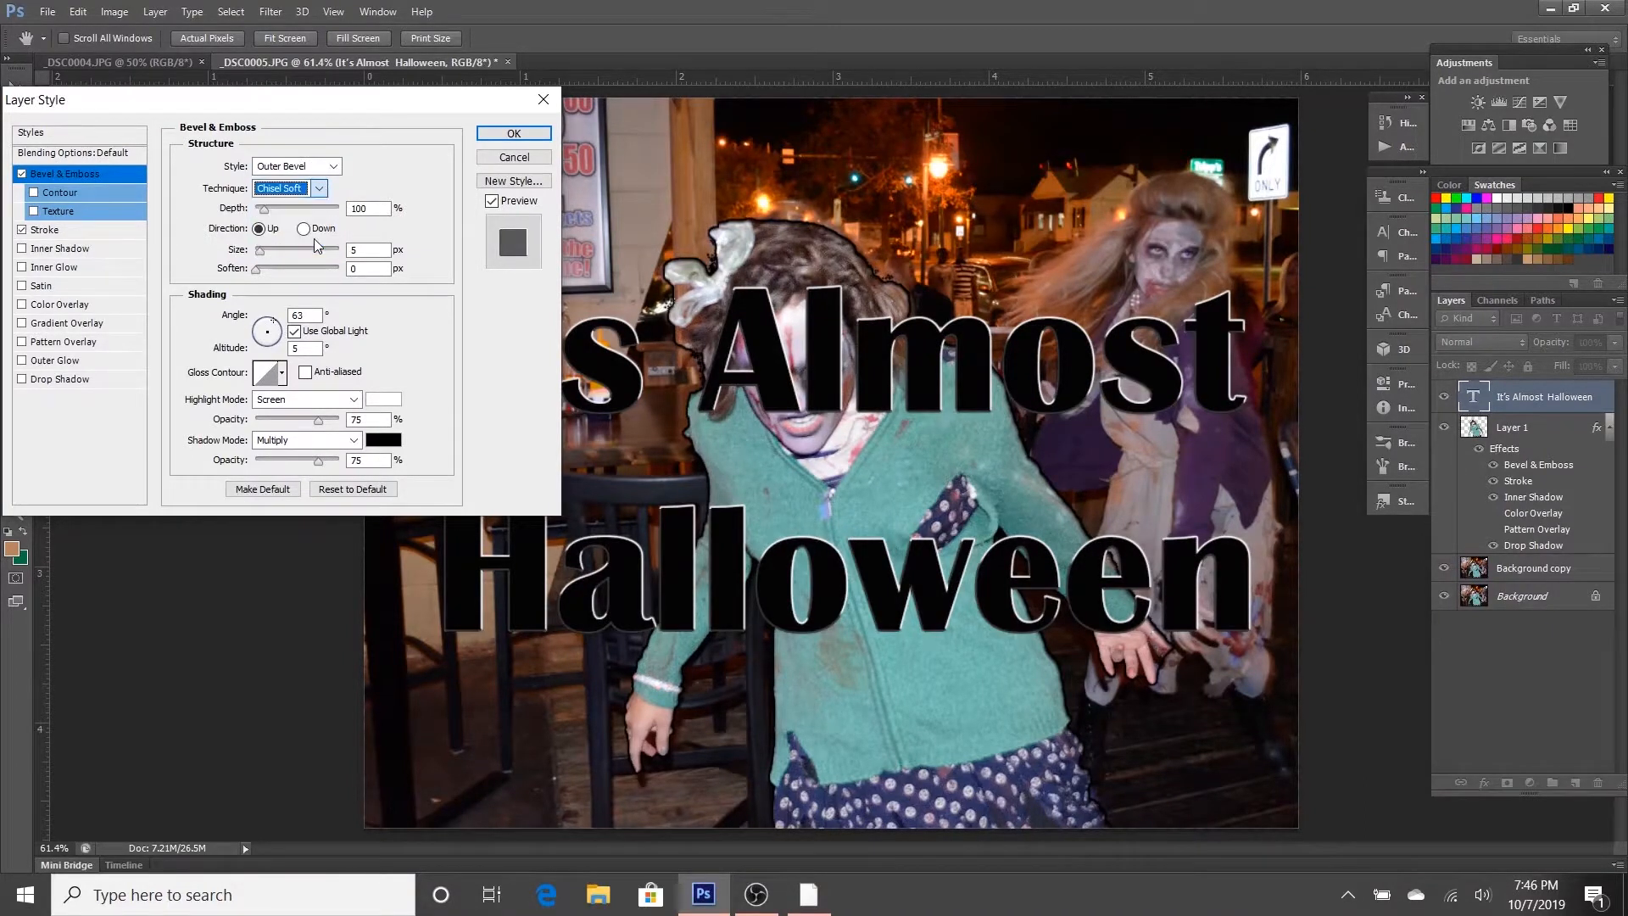
drag(268, 213, 321, 194)
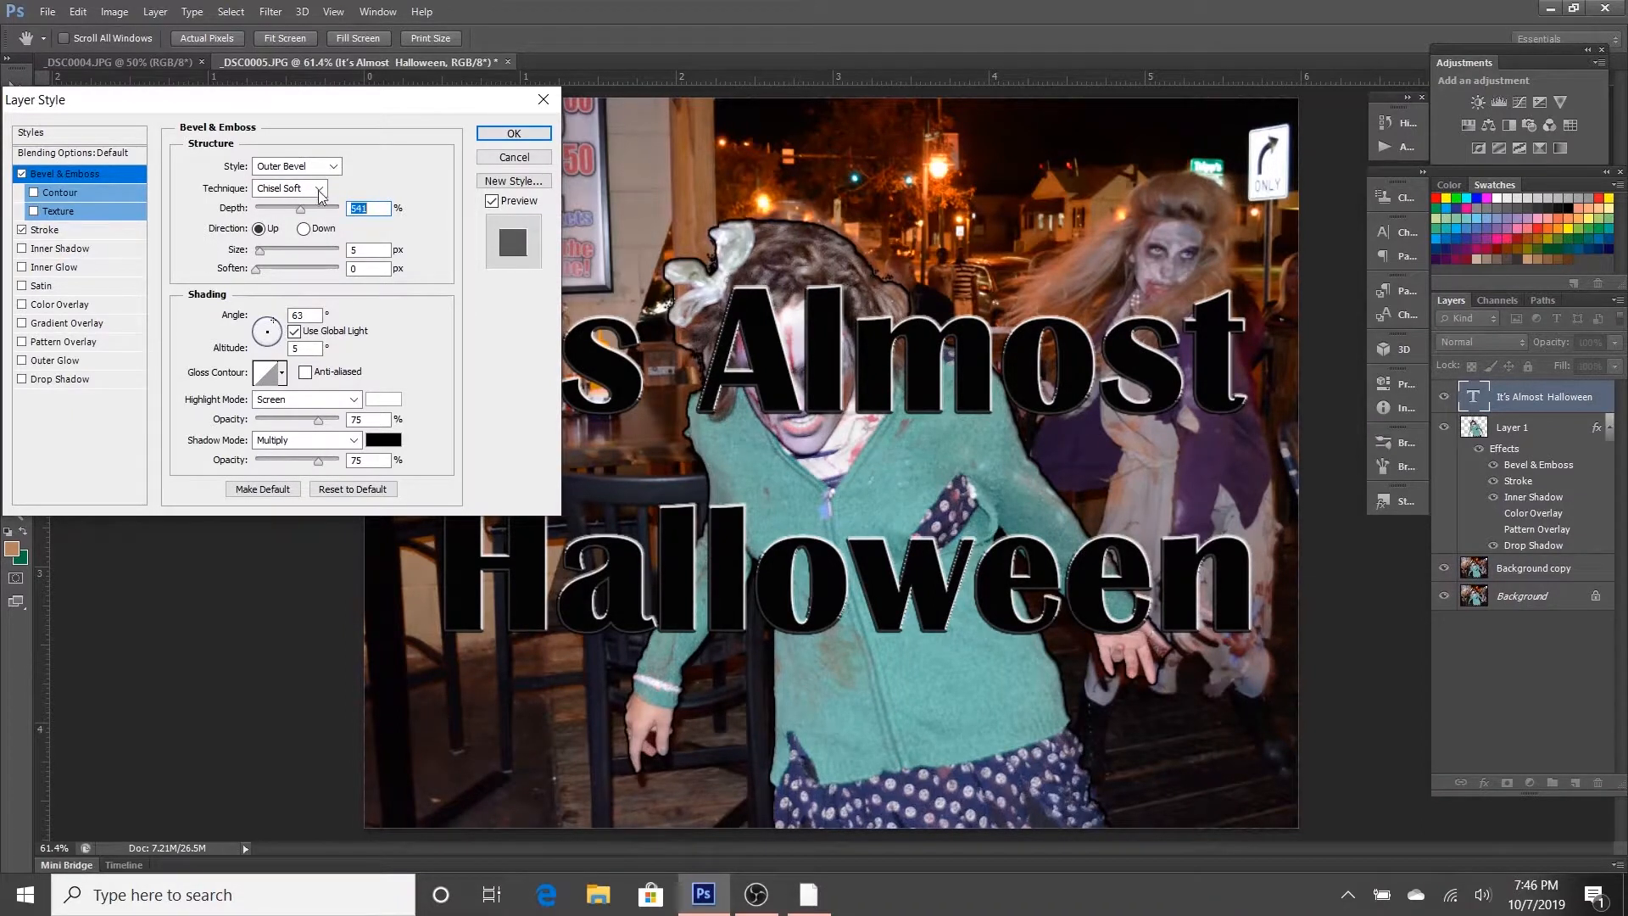
Step: Set the bevel to Smooth with 643% depth, 87 px size and 4 px soften, and enable its Contour at 57% range
click(324, 186)
click(312, 203)
drag(304, 210, 288, 252)
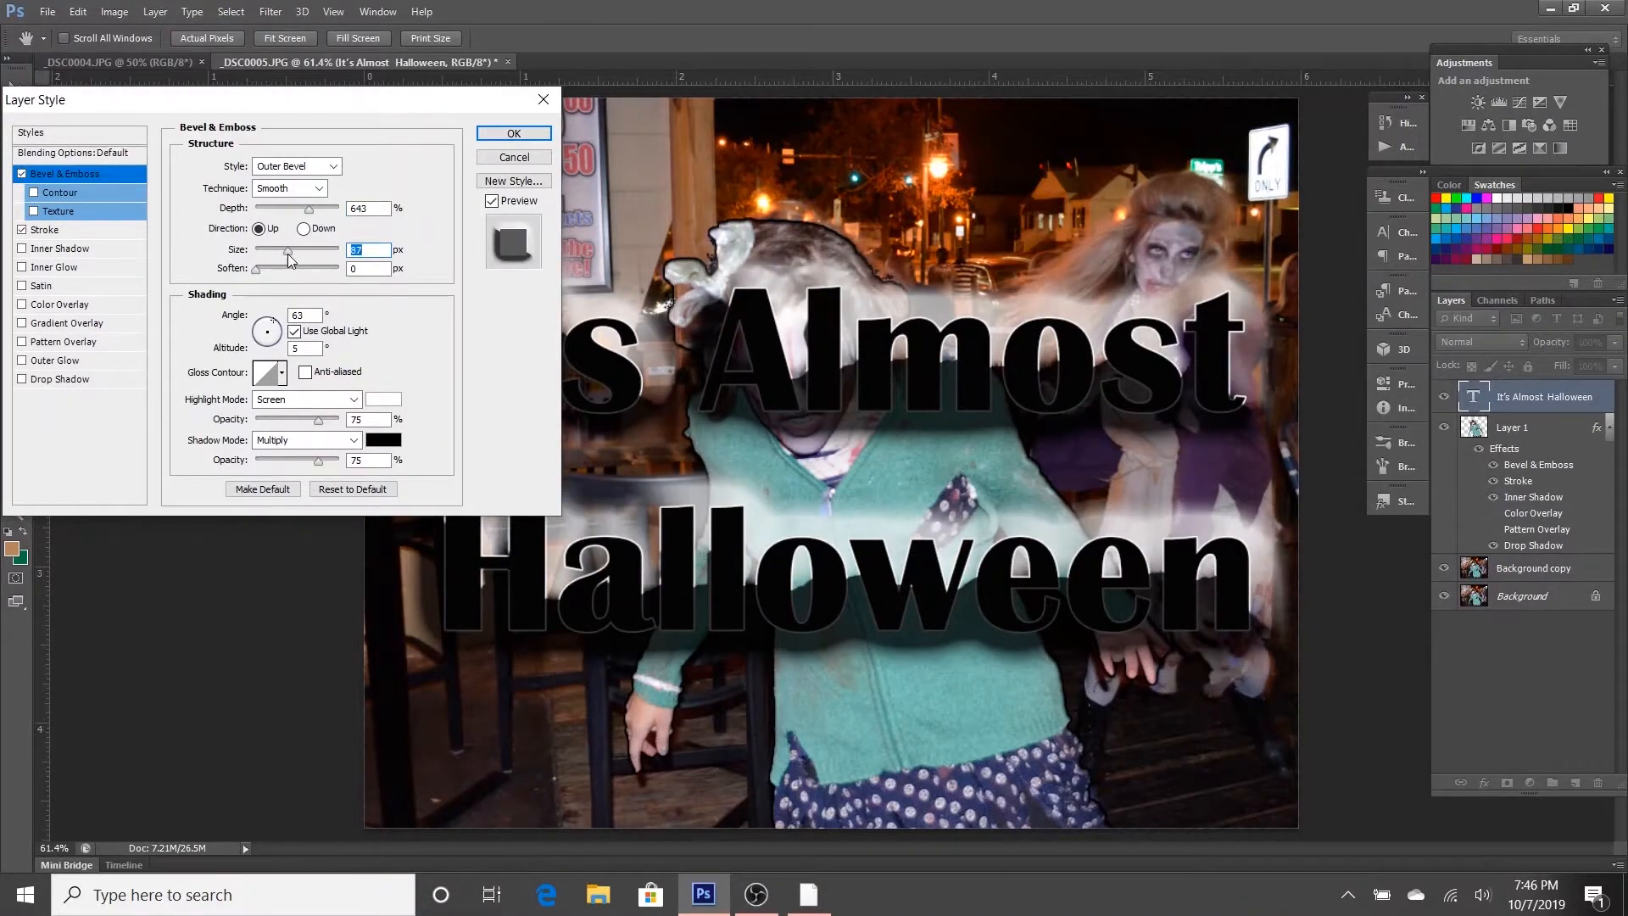
drag(260, 271, 266, 271)
click(65, 194)
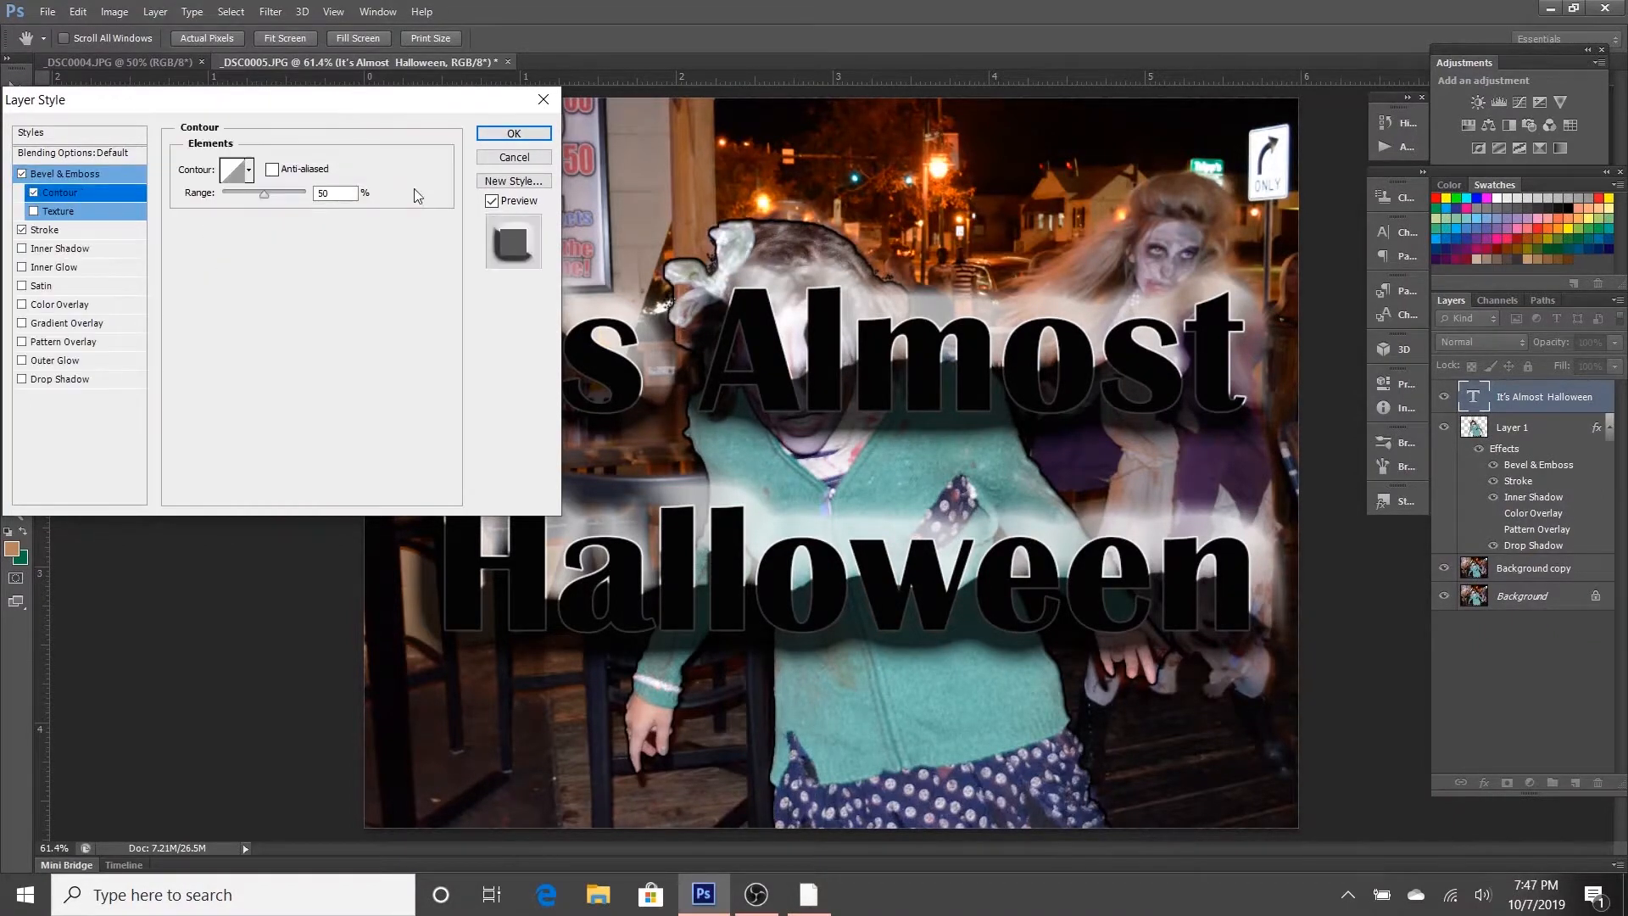
drag(266, 192, 269, 196)
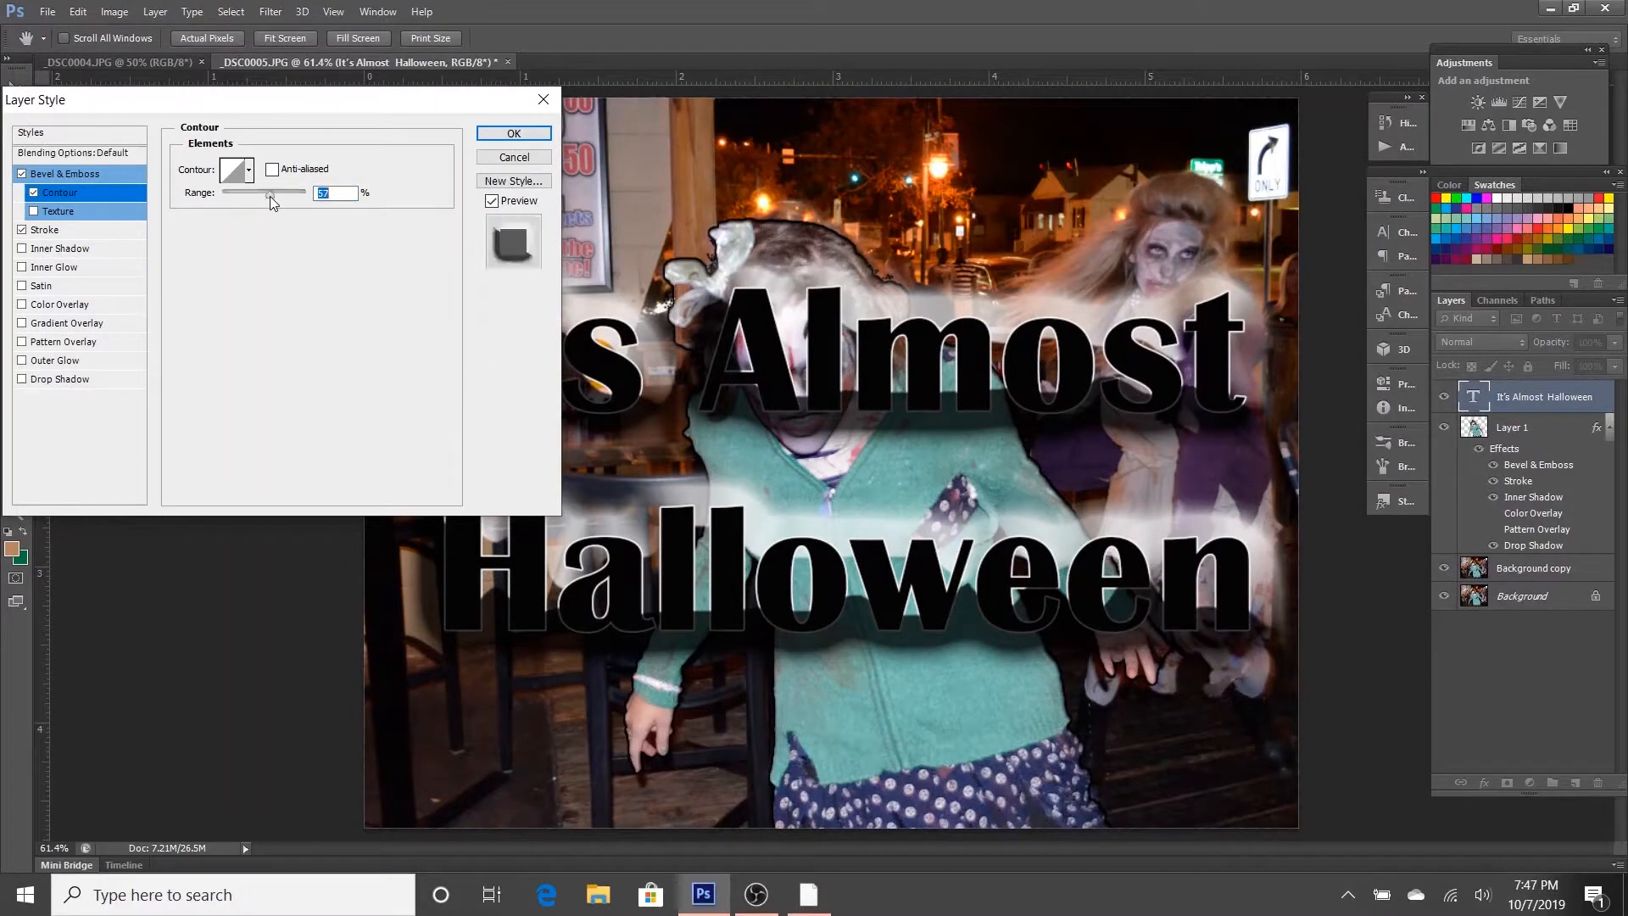
Step: Add an Inner Shadow to the text with Normal blend mode and 47% opacity
click(48, 231)
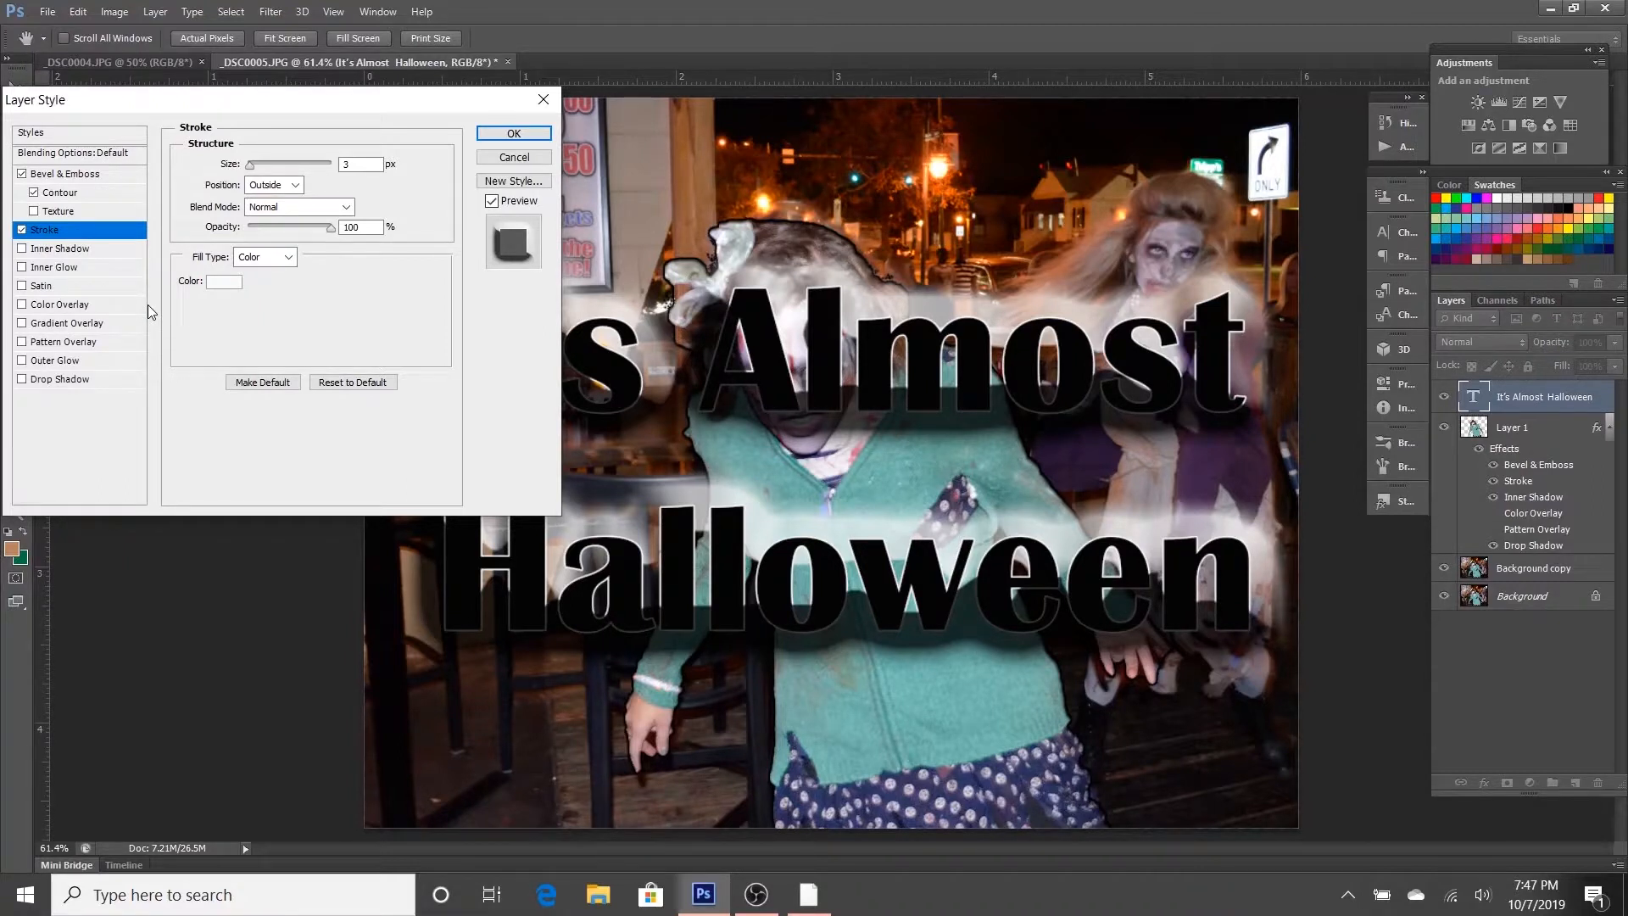
click(22, 248)
click(57, 248)
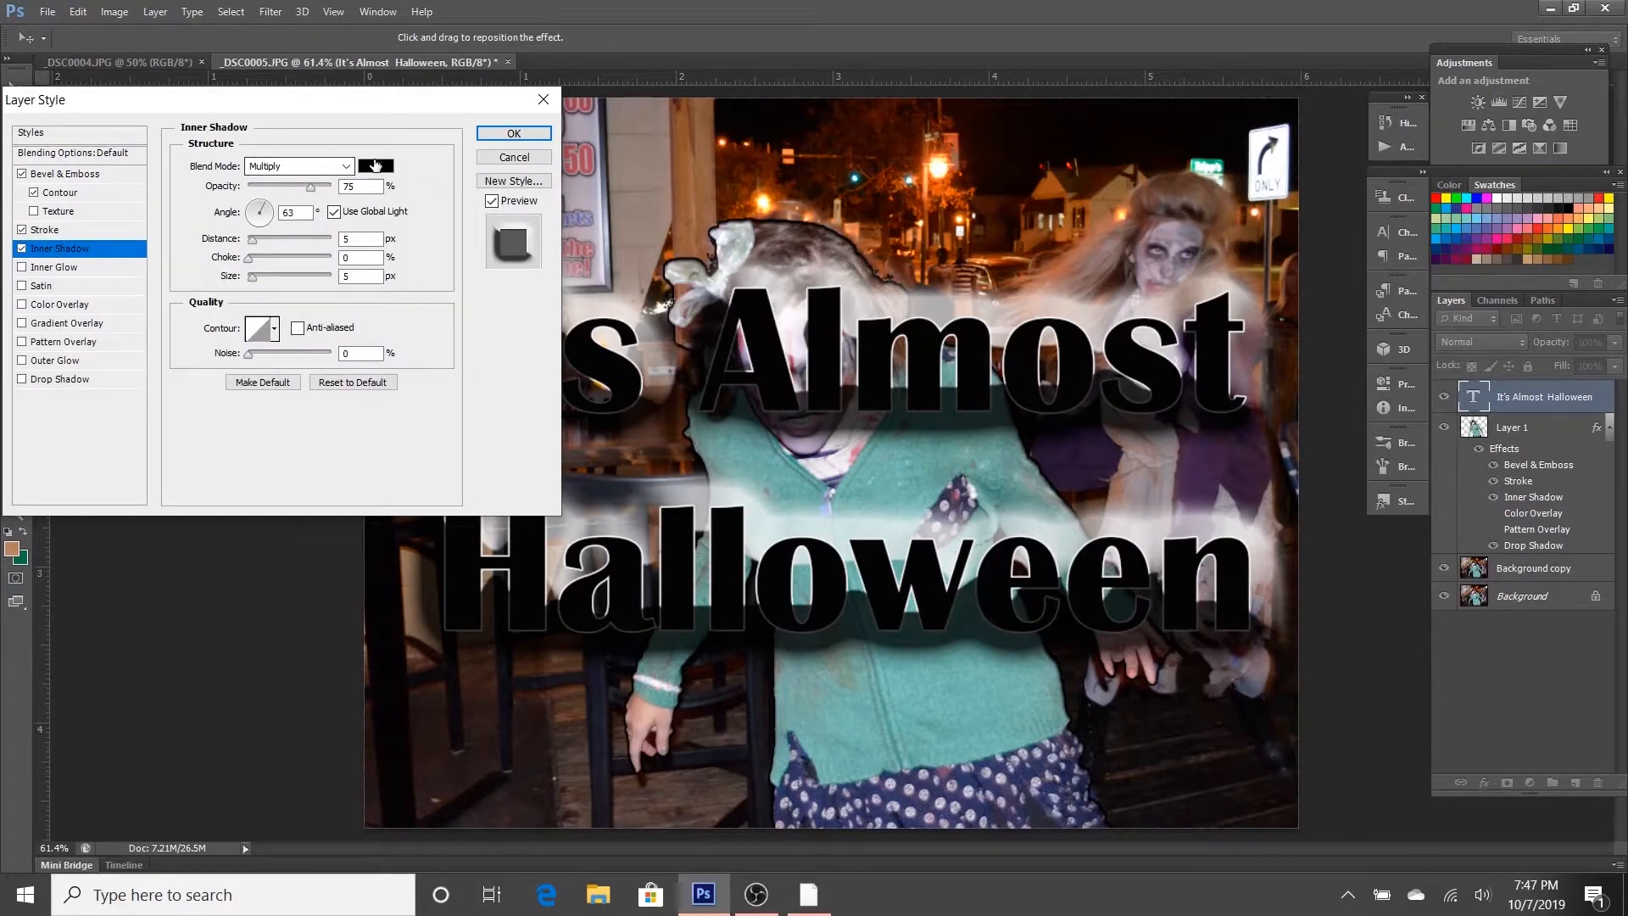
click(346, 166)
click(330, 184)
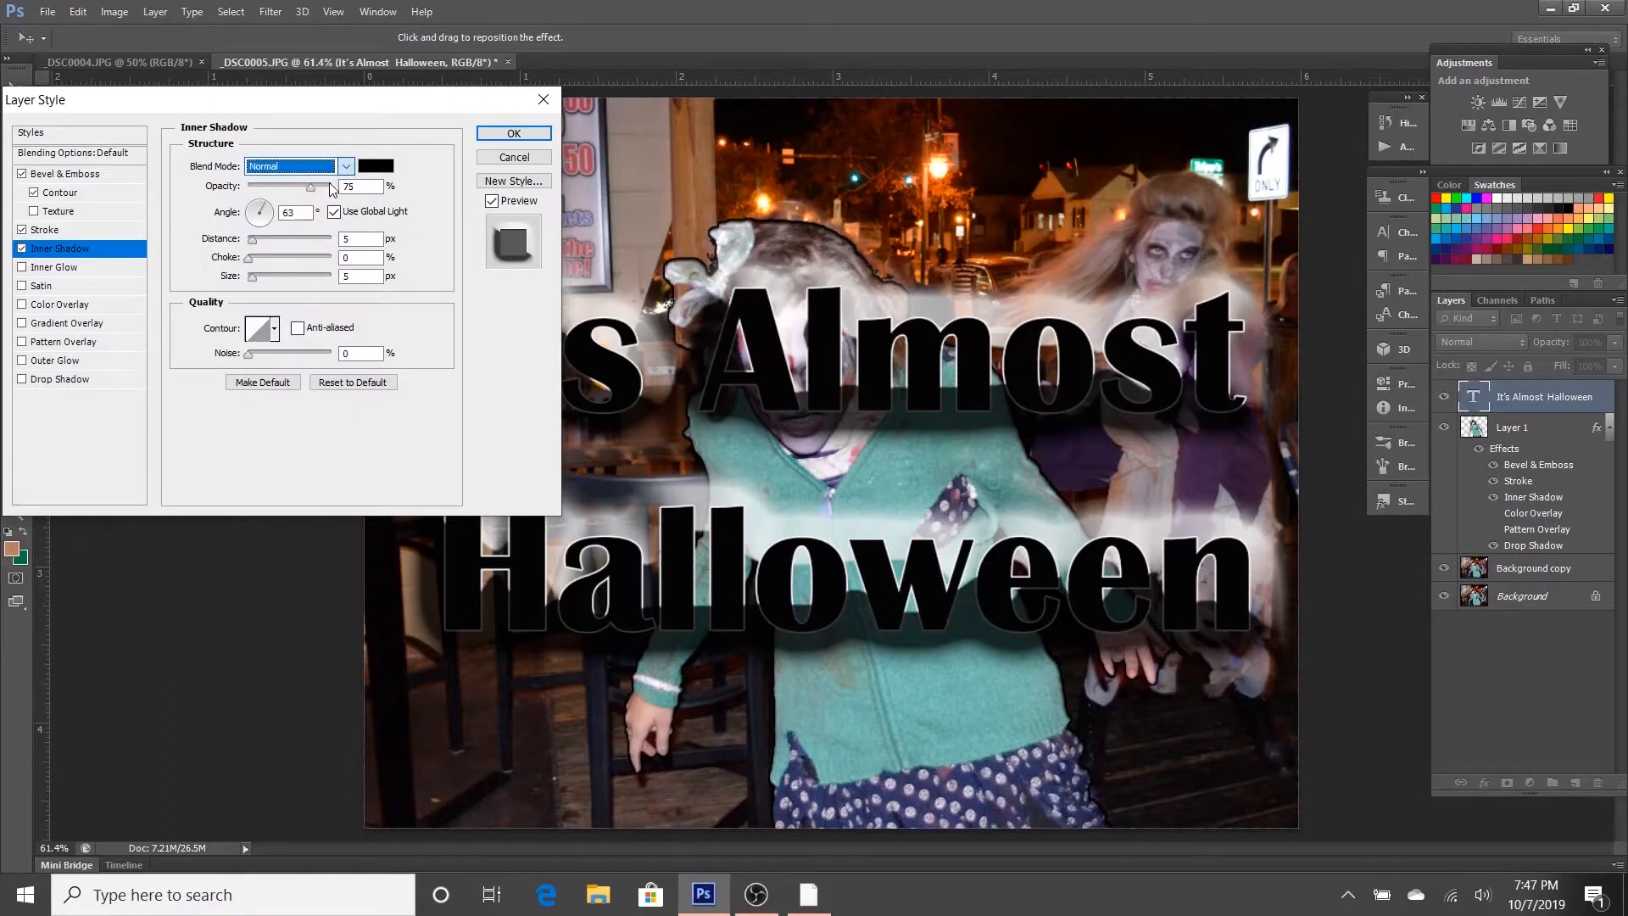
click(286, 188)
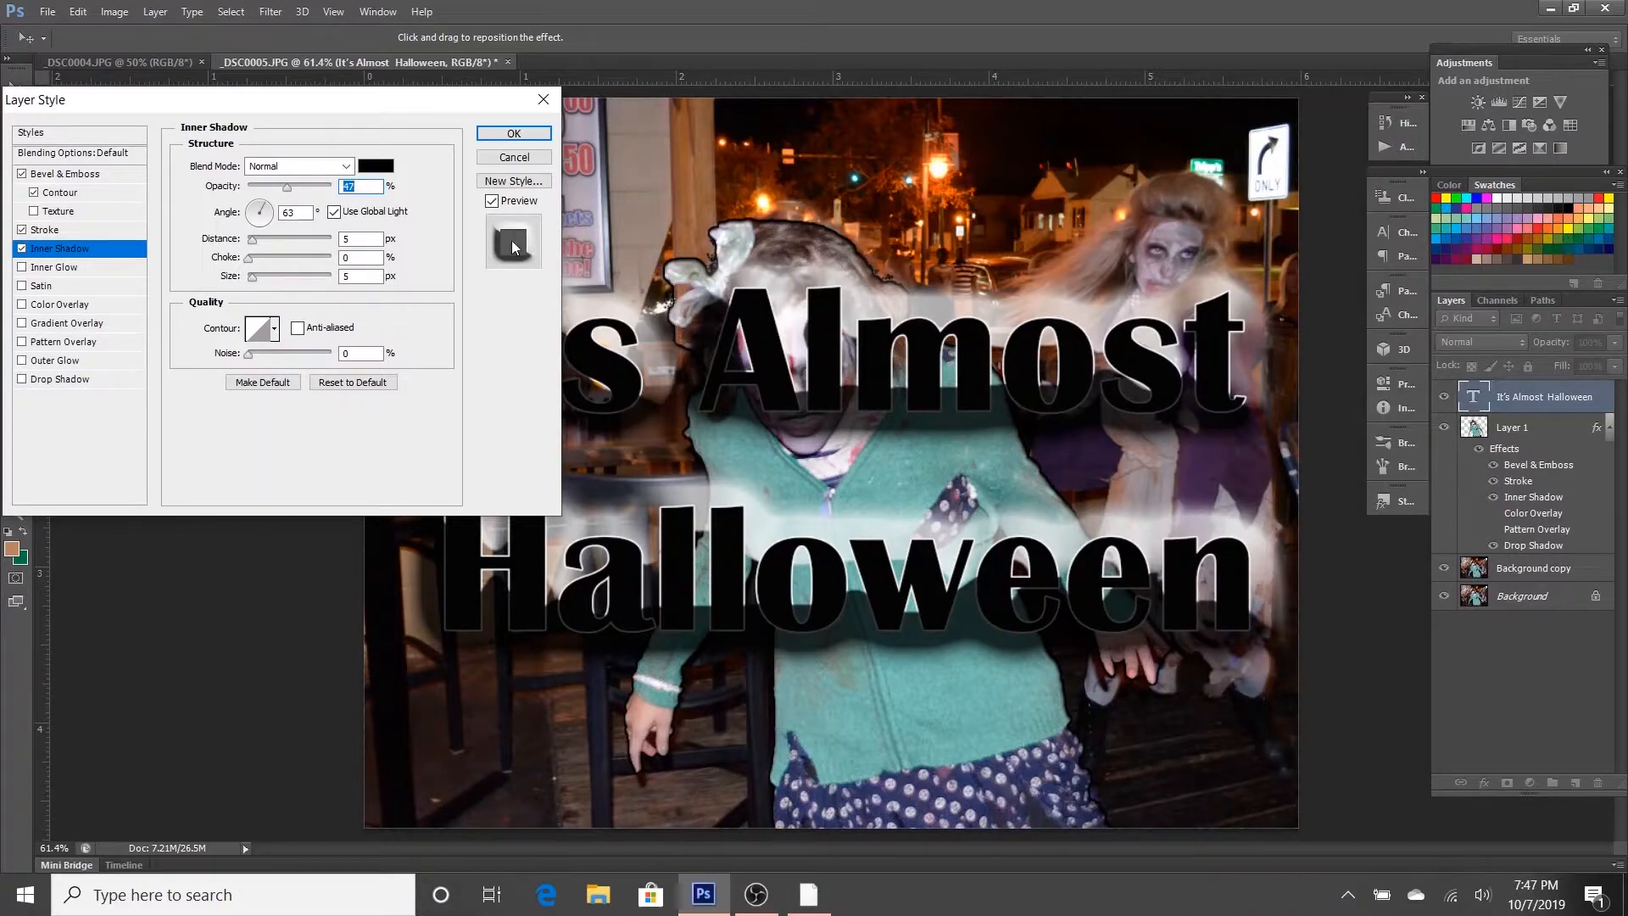
Step: Compare the text with the effect preview off and on, and increase the Inner Shadow's distance and size
click(491, 202)
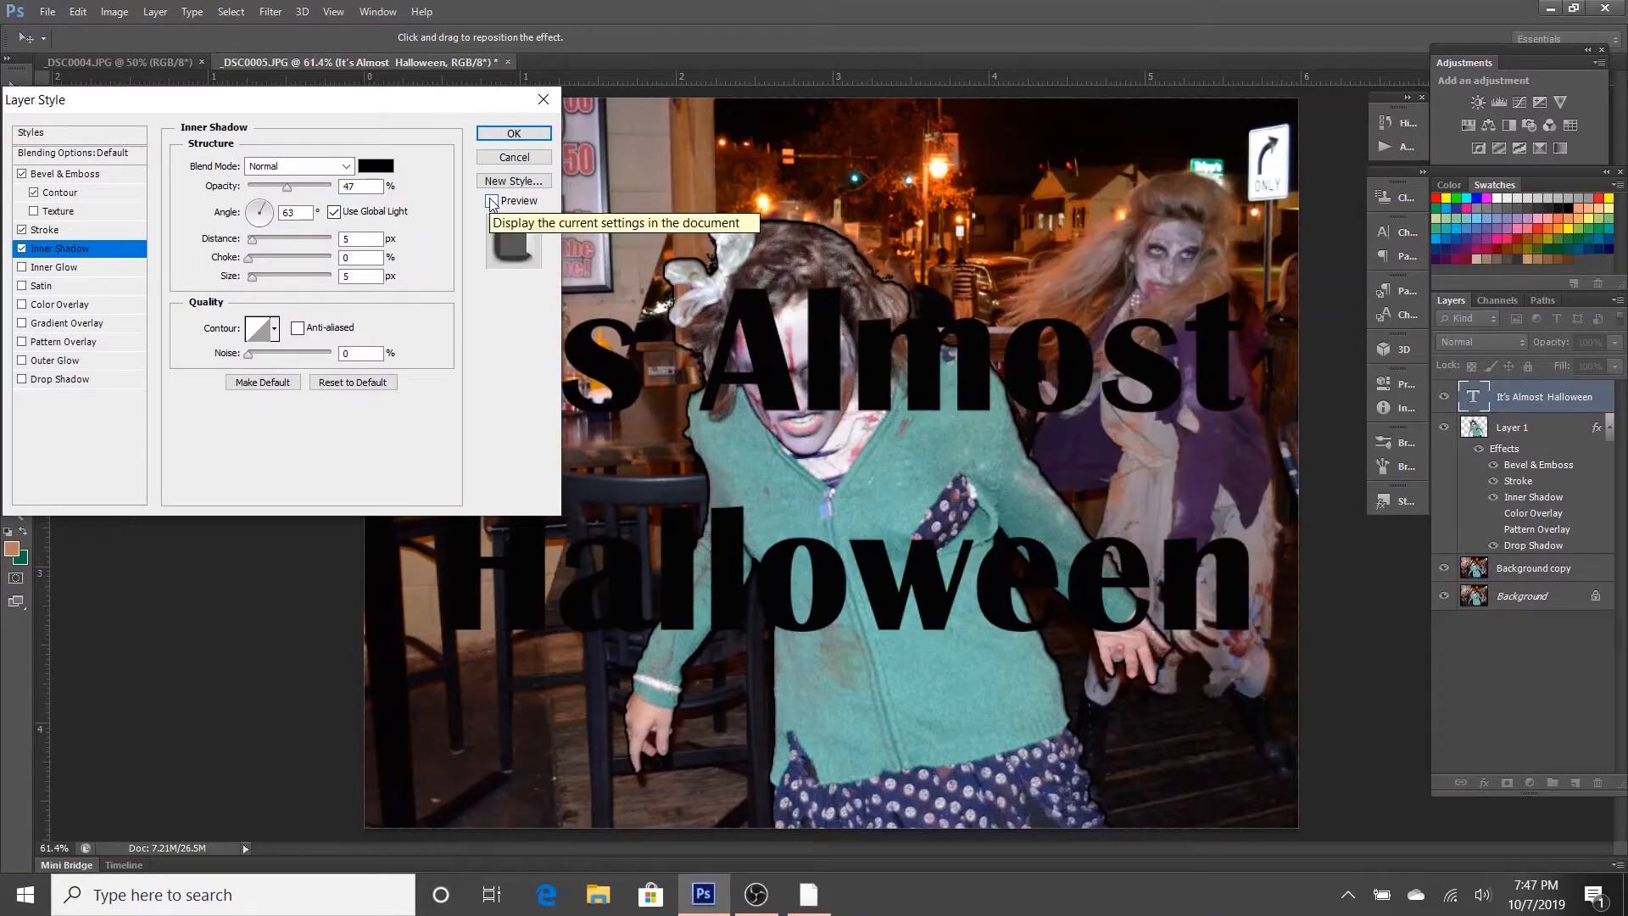
click(490, 204)
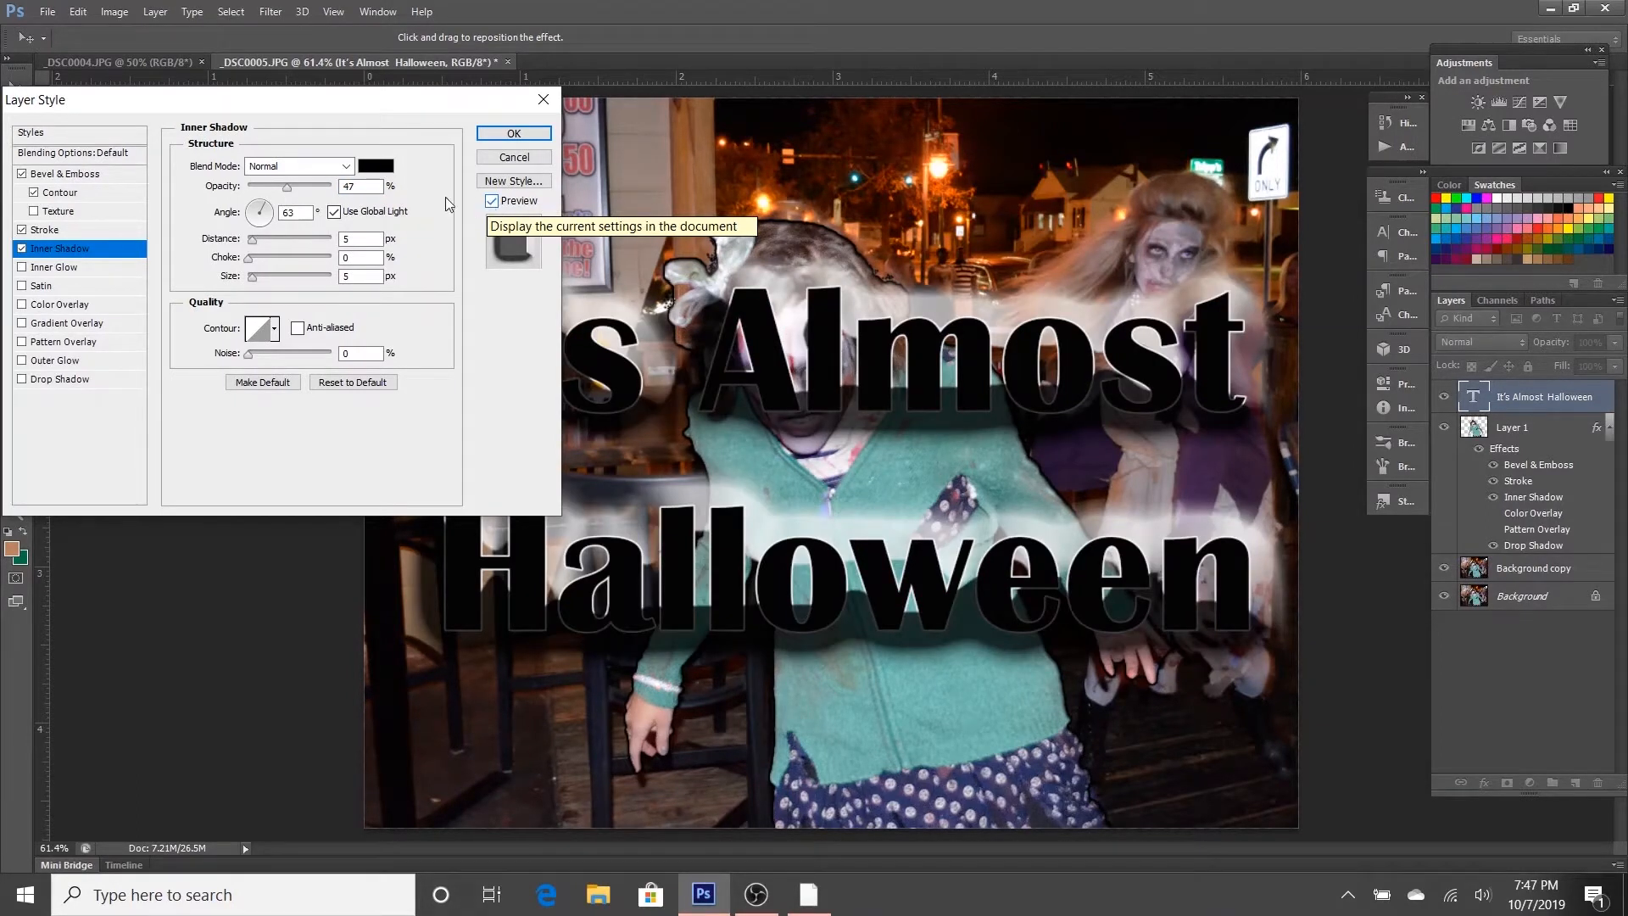
drag(262, 244, 273, 239)
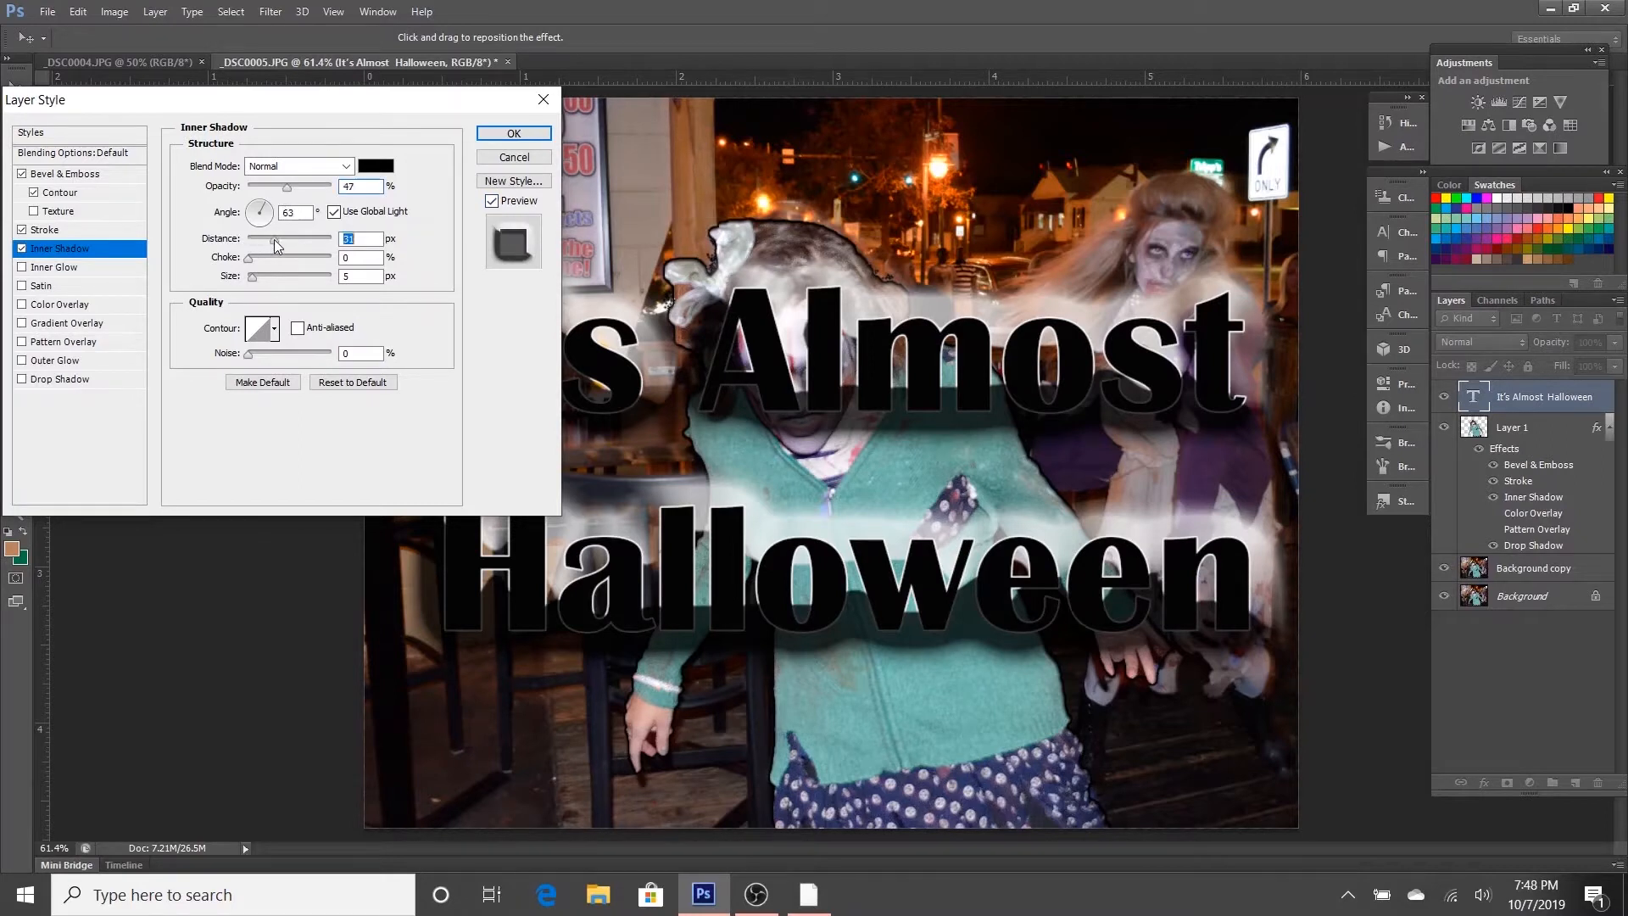
click(299, 239)
click(292, 275)
Step: Add an Outer Glow to the text with 63% spread and 73 px size
click(57, 363)
click(22, 174)
click(22, 174)
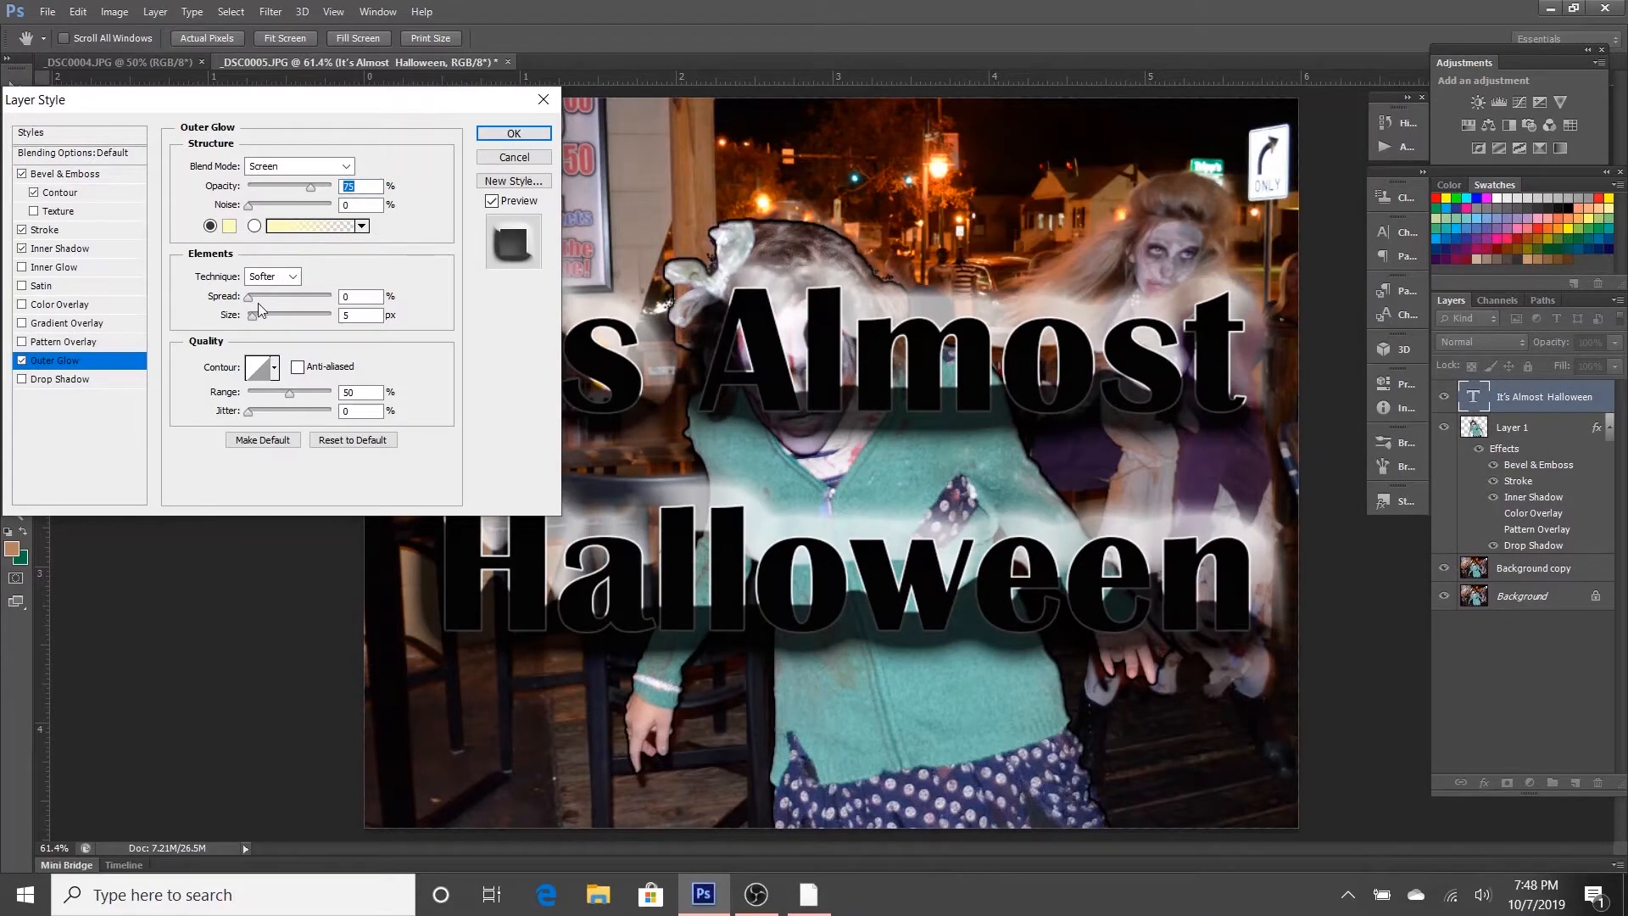
drag(249, 300, 287, 303)
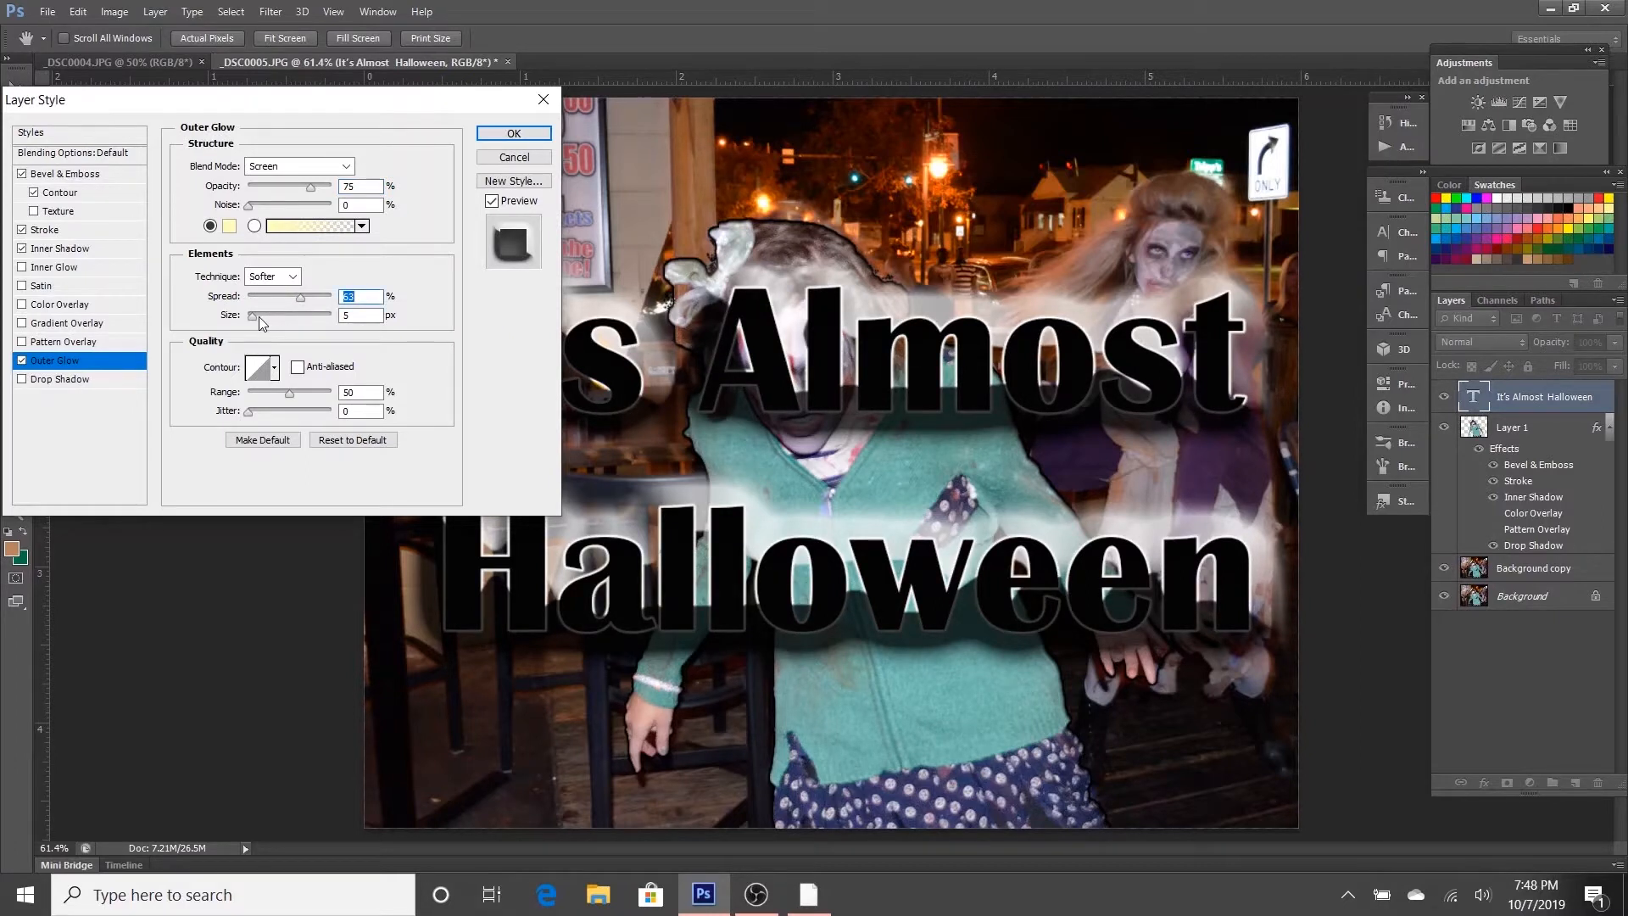
mouse_move(253, 317)
mouse_down()
mouse_move(300, 318)
mouse_move(275, 317)
mouse_up()
Step: Add a Normal-mode Drop Shadow at a -93° angle with 178 px distance, 53% spread, 177 px size and a V-shaped contour
click(75, 380)
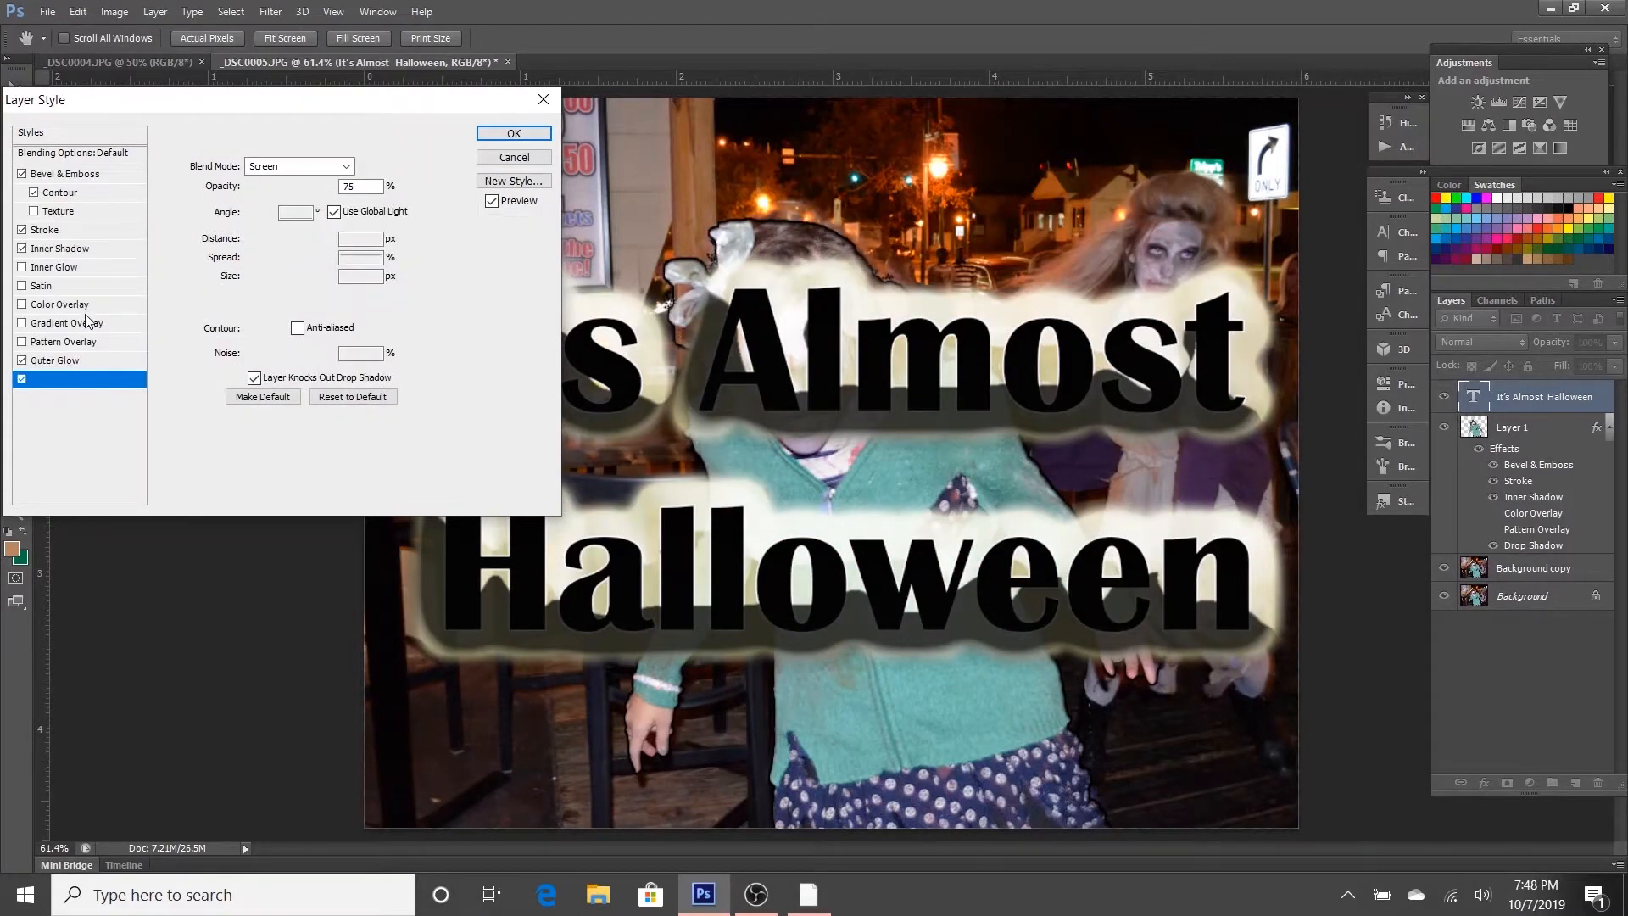
mouse_move(265, 210)
mouse_down()
mouse_move(249, 218)
mouse_move(261, 237)
mouse_up()
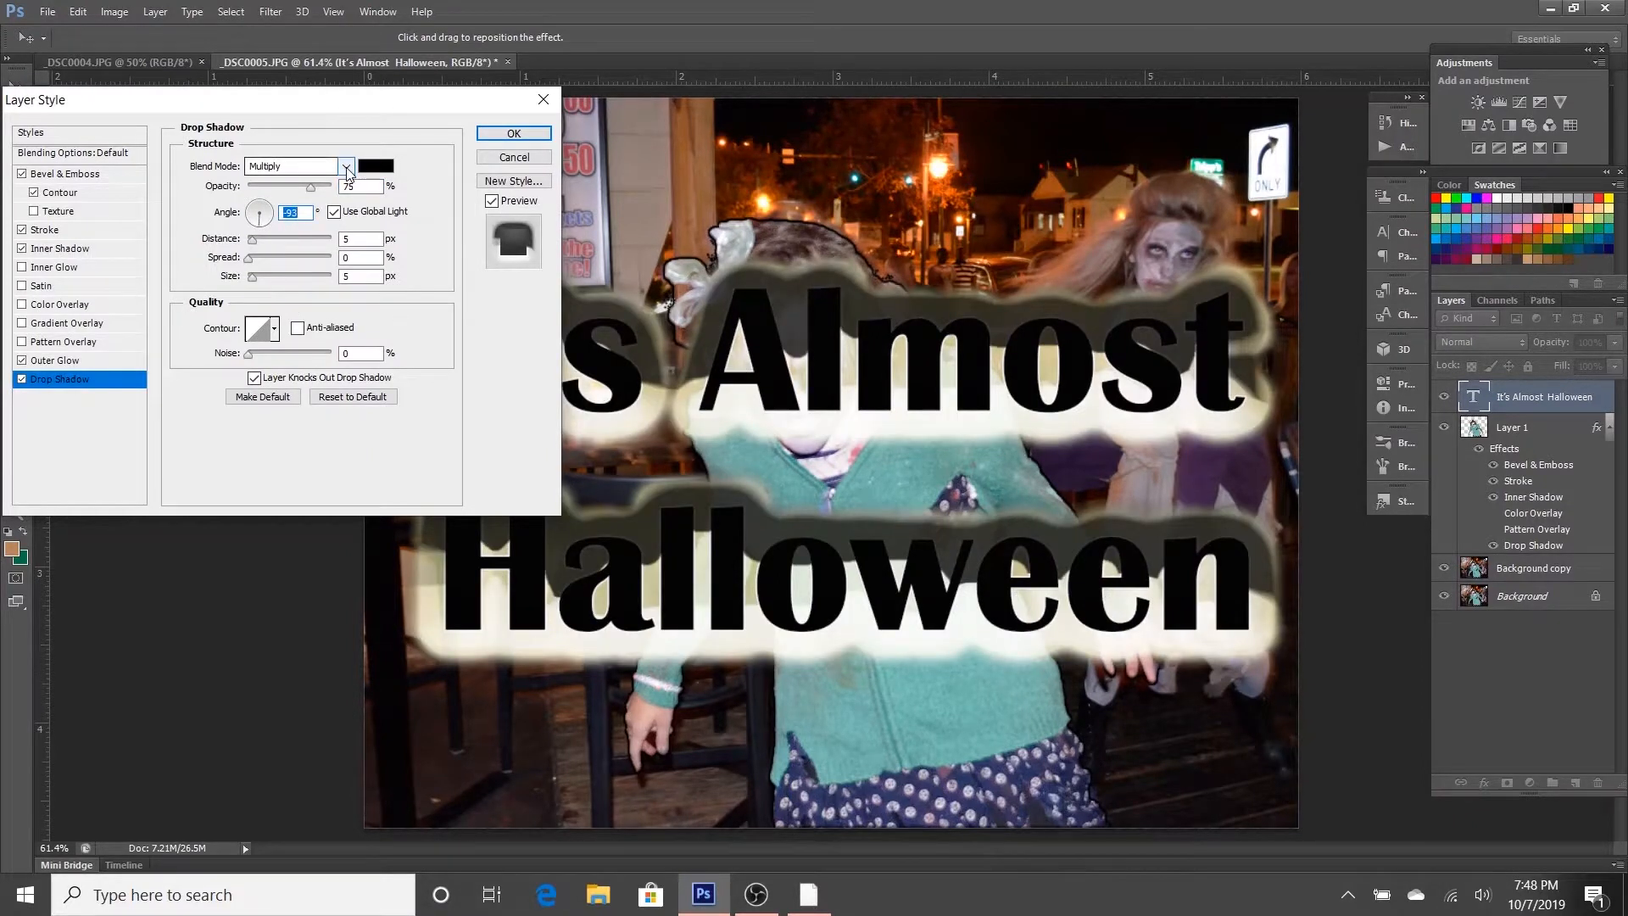
click(274, 328)
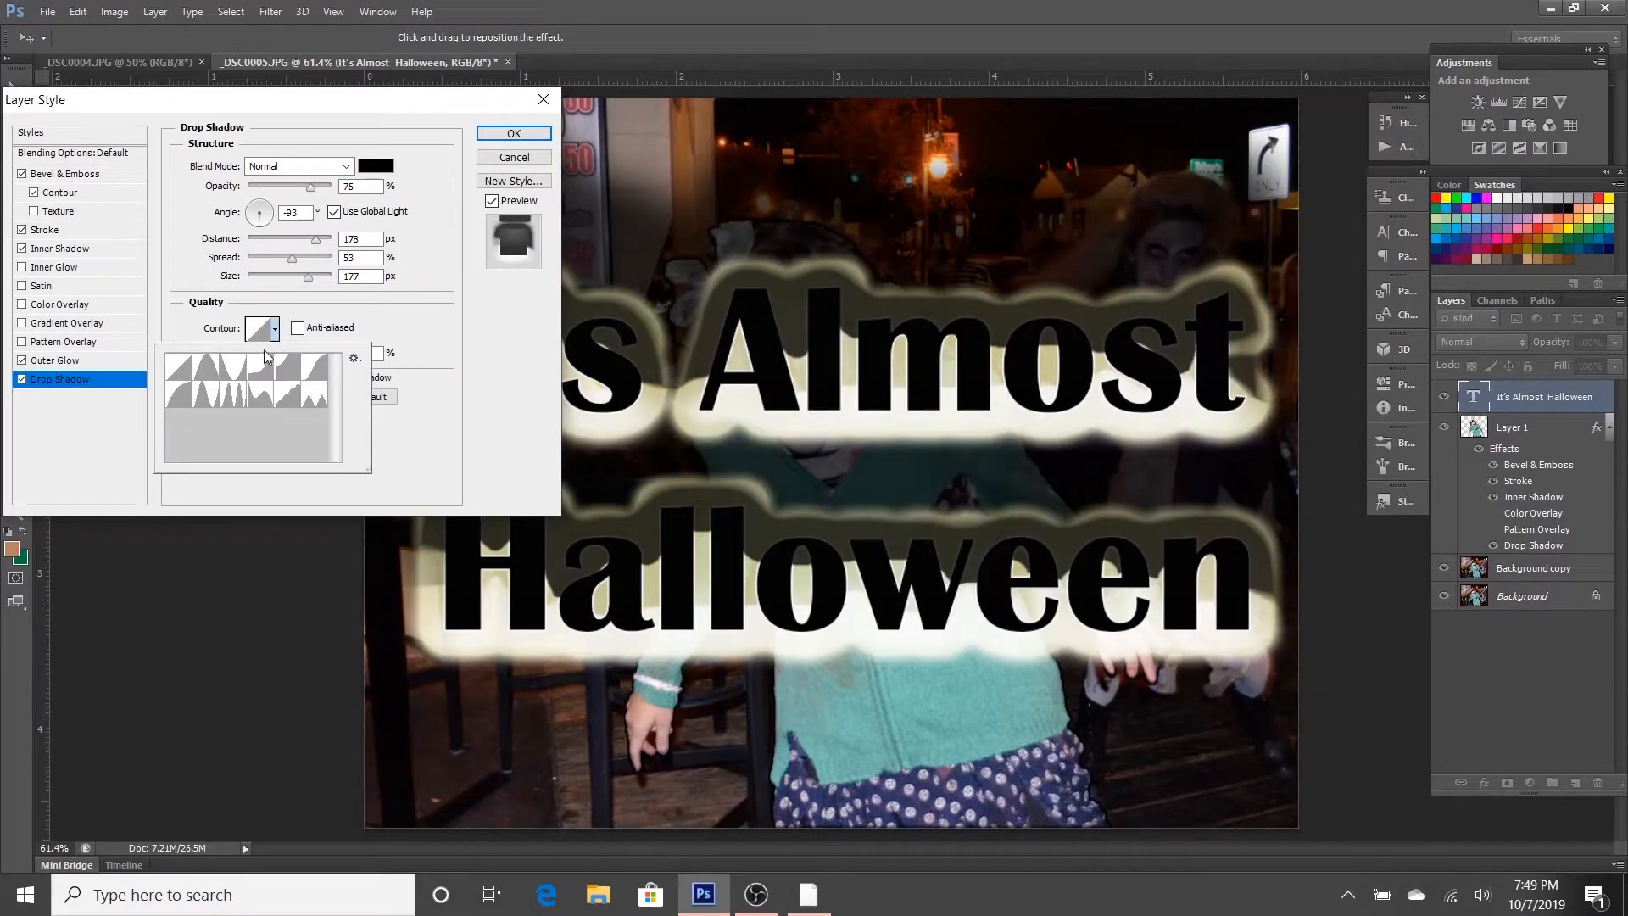
click(235, 370)
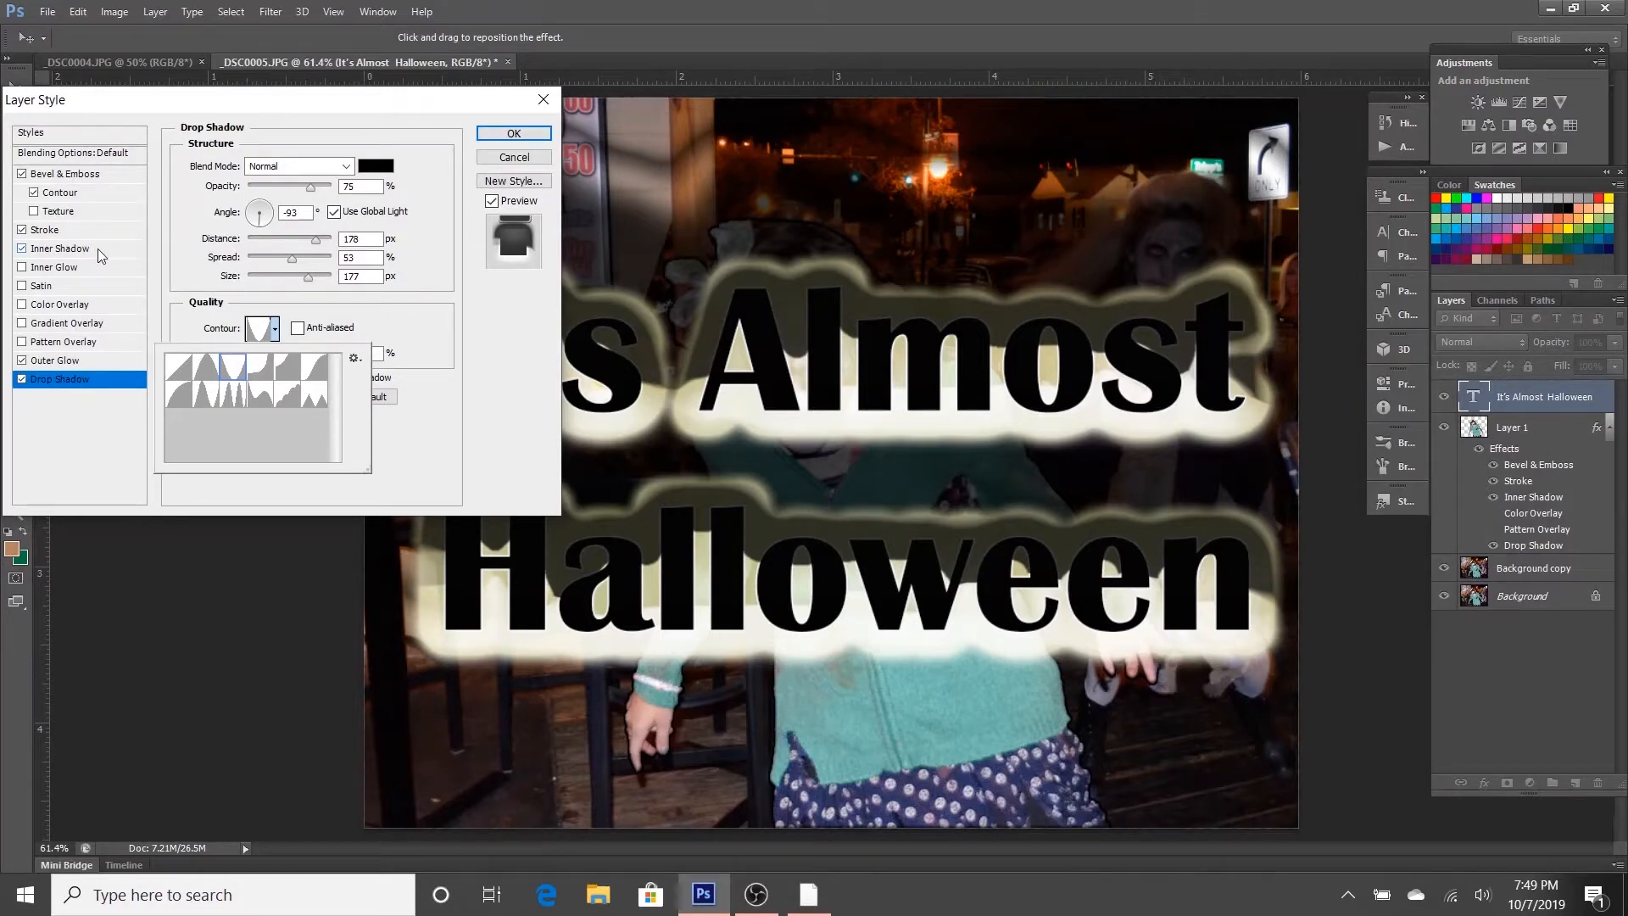
Step: Change the text's Outer Glow color to near-white (fbfbfa) and apply the layer styles
click(50, 363)
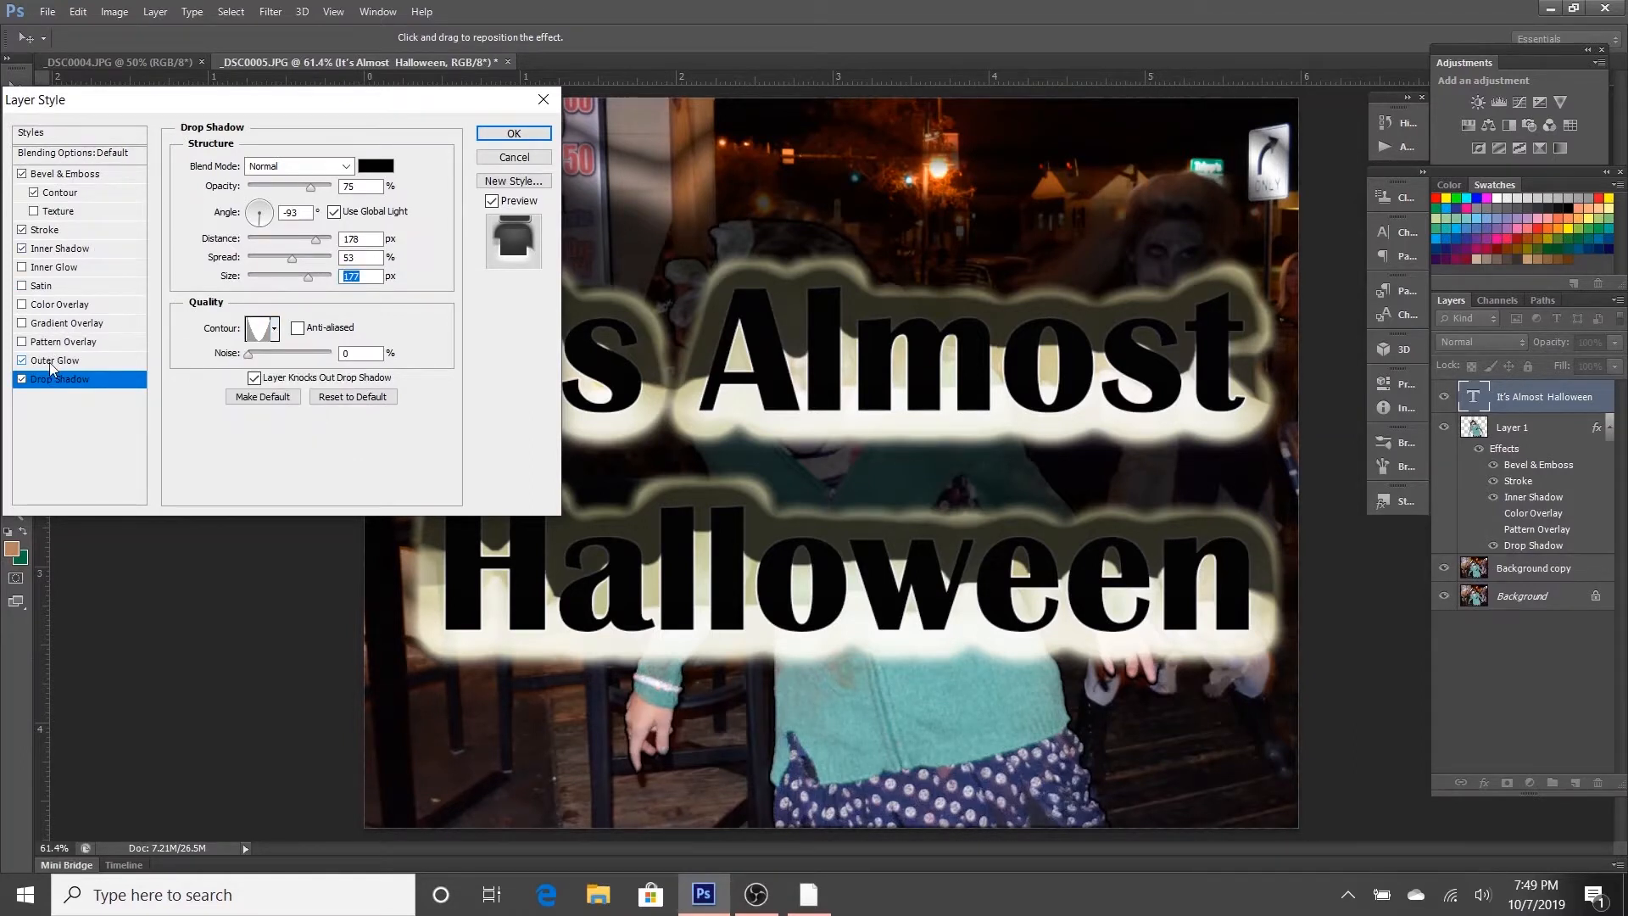
click(50, 363)
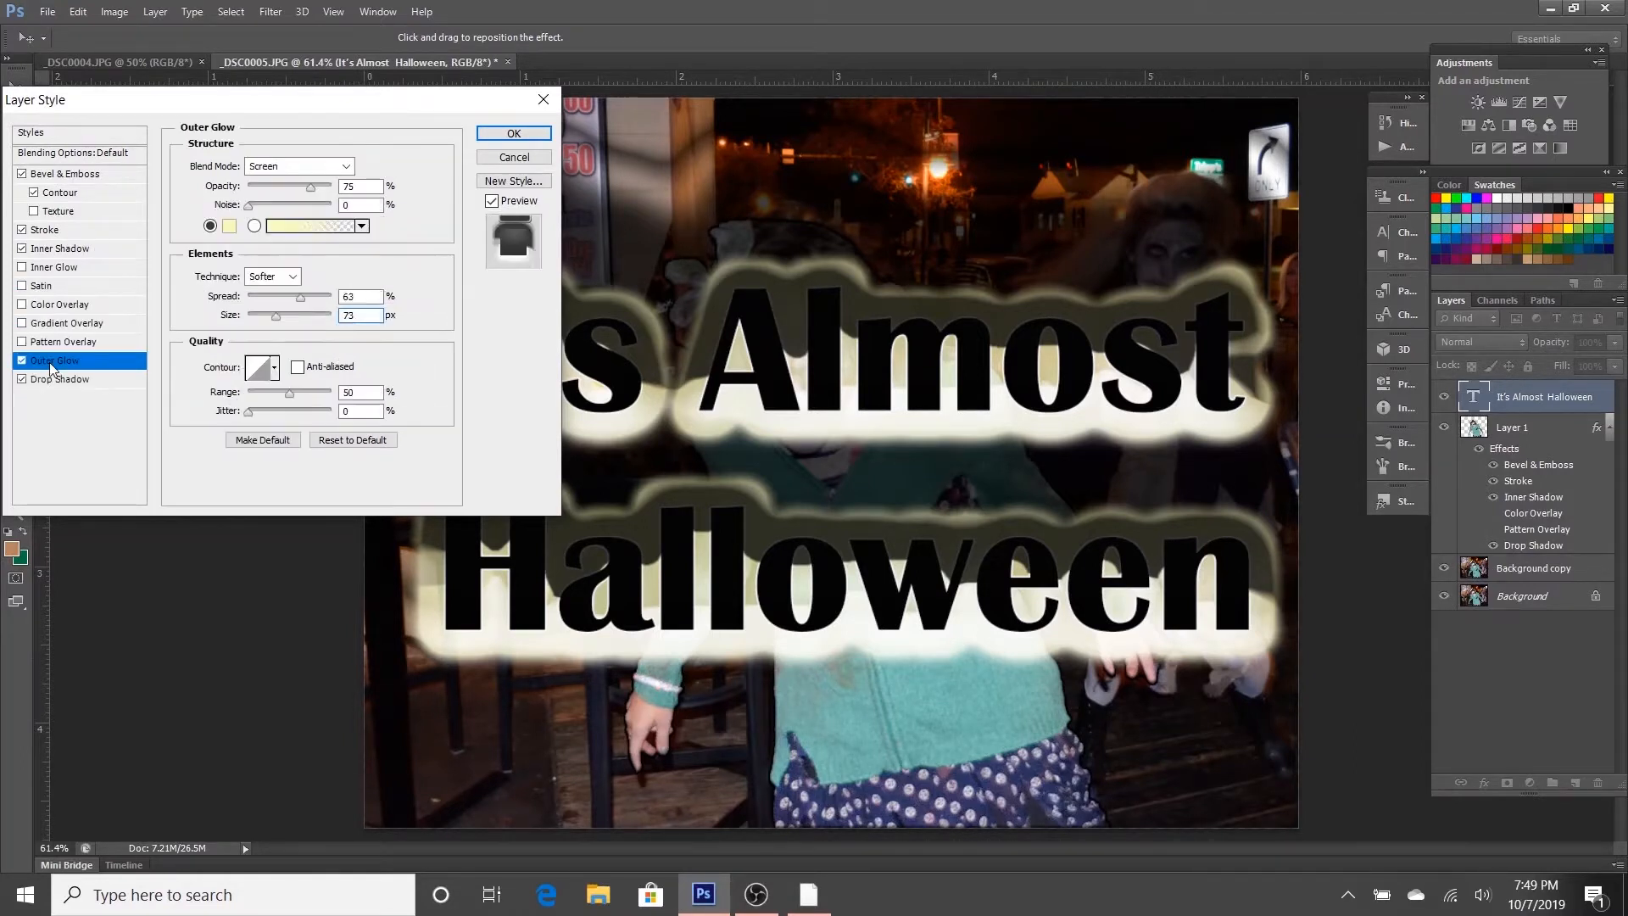
click(230, 226)
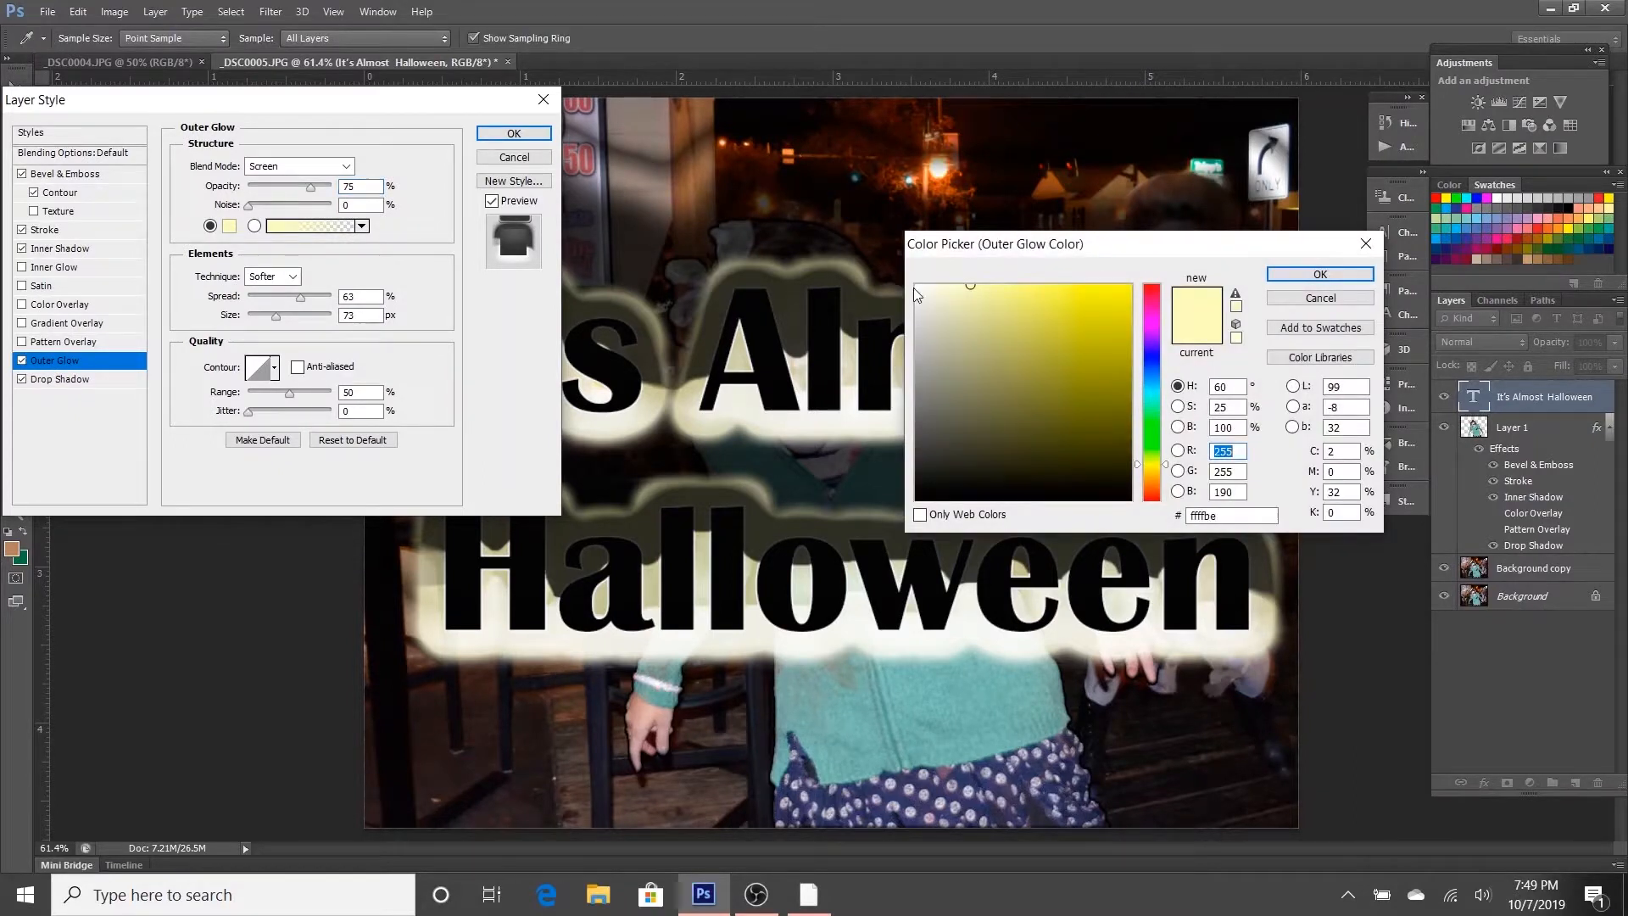
click(916, 289)
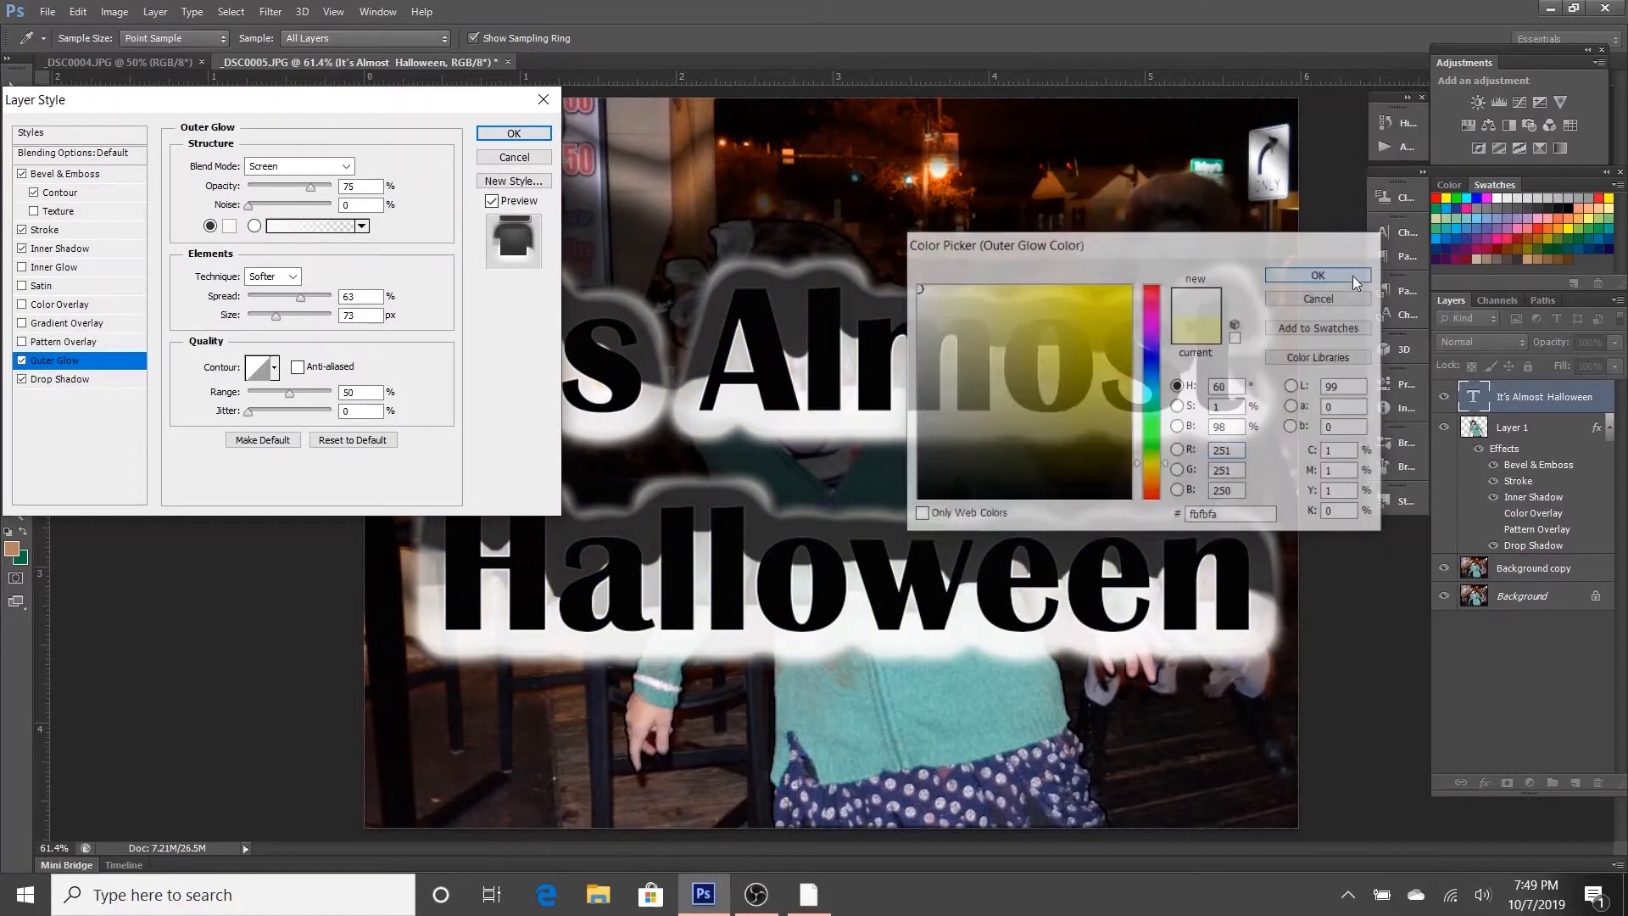
click(1351, 276)
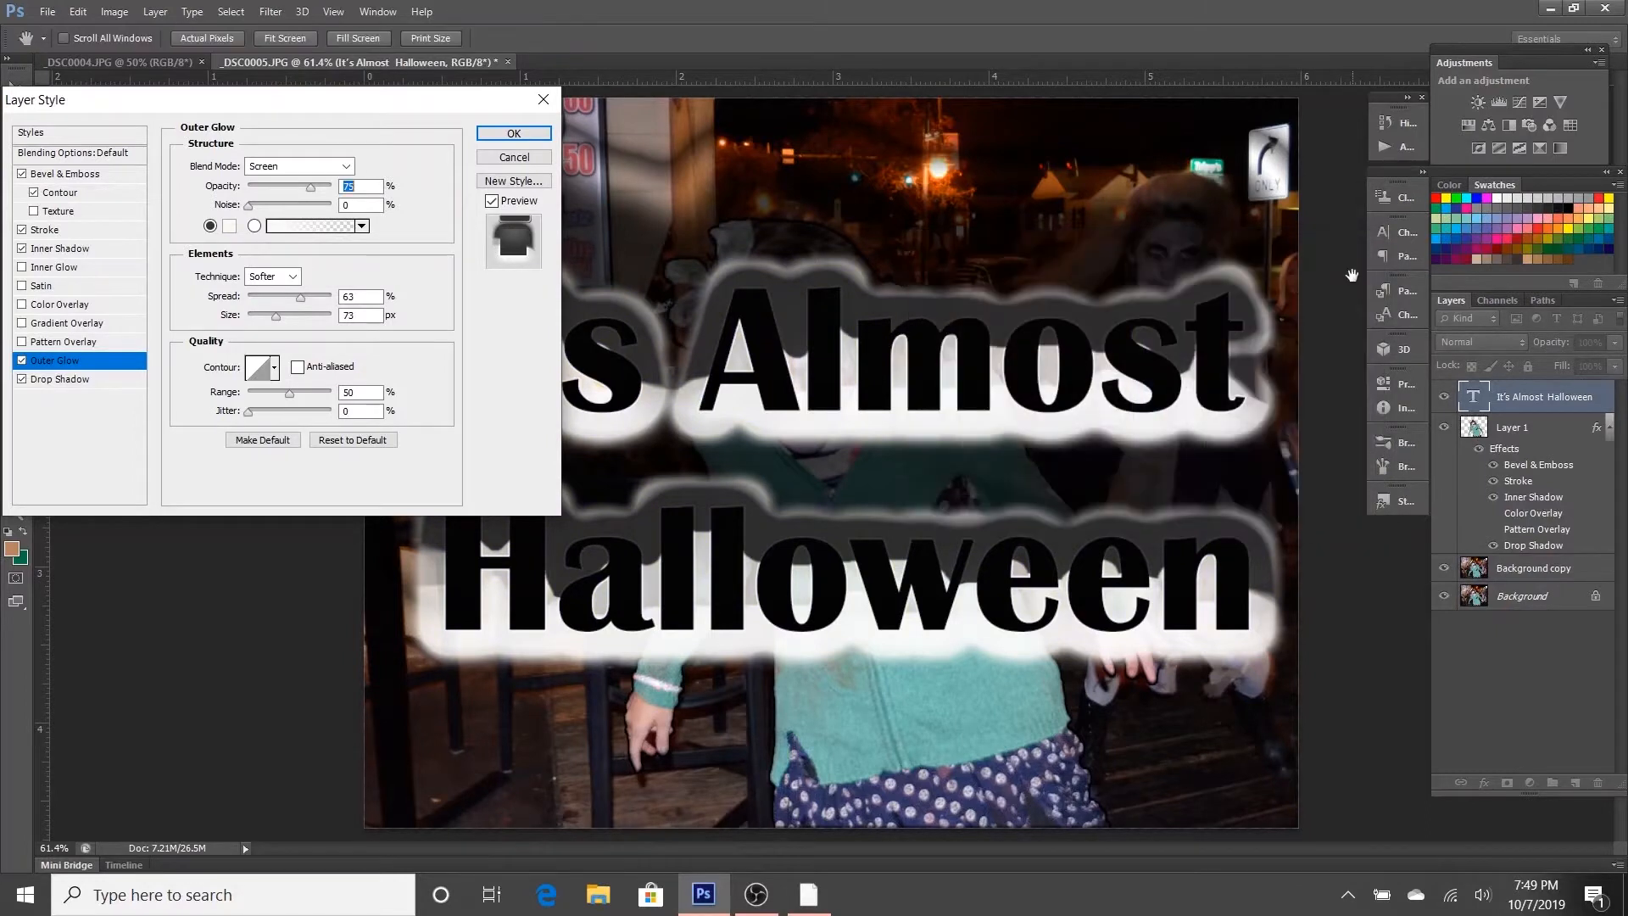
click(514, 134)
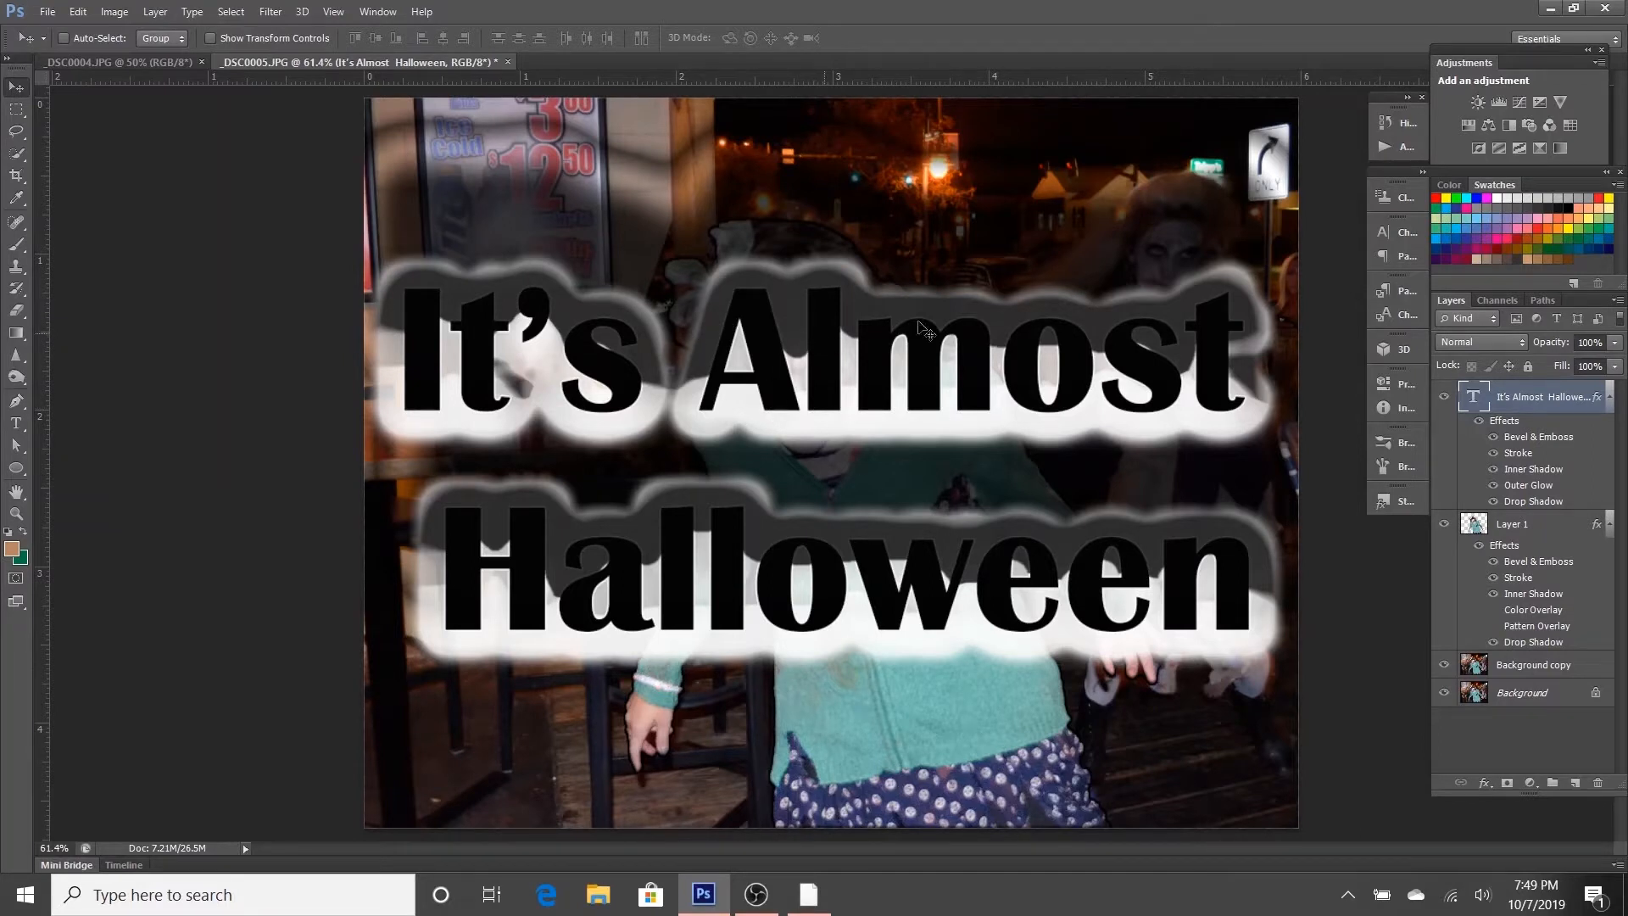
Step: Reopen the text layer's styles and change its Bevel & Emboss style to Inner Bevel
double_click(1506, 421)
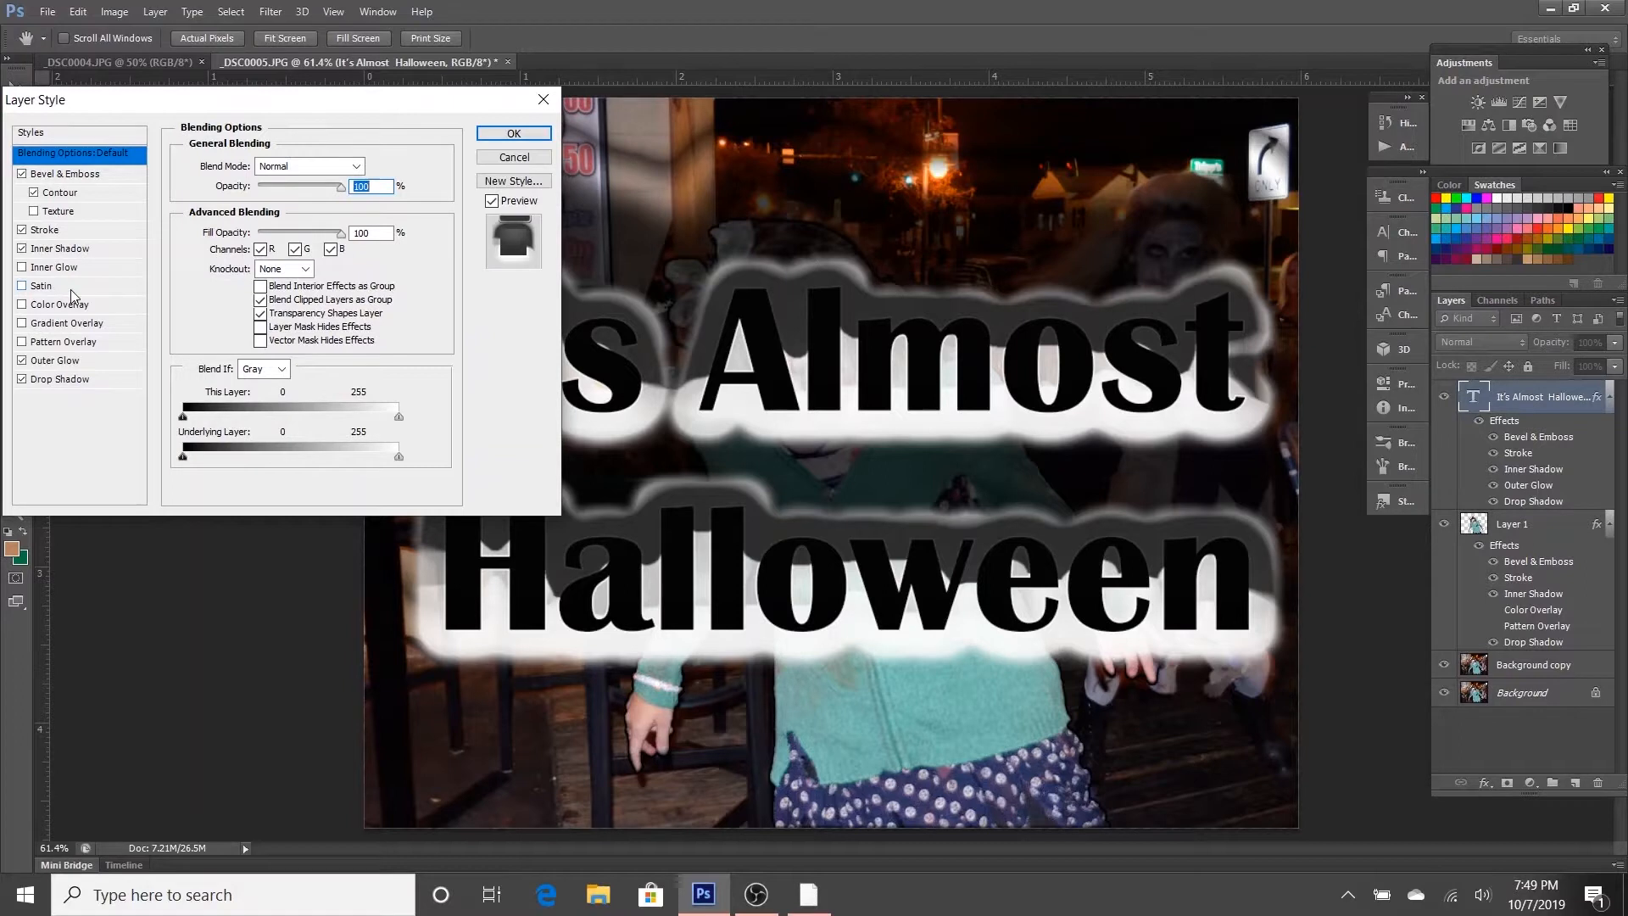
click(61, 178)
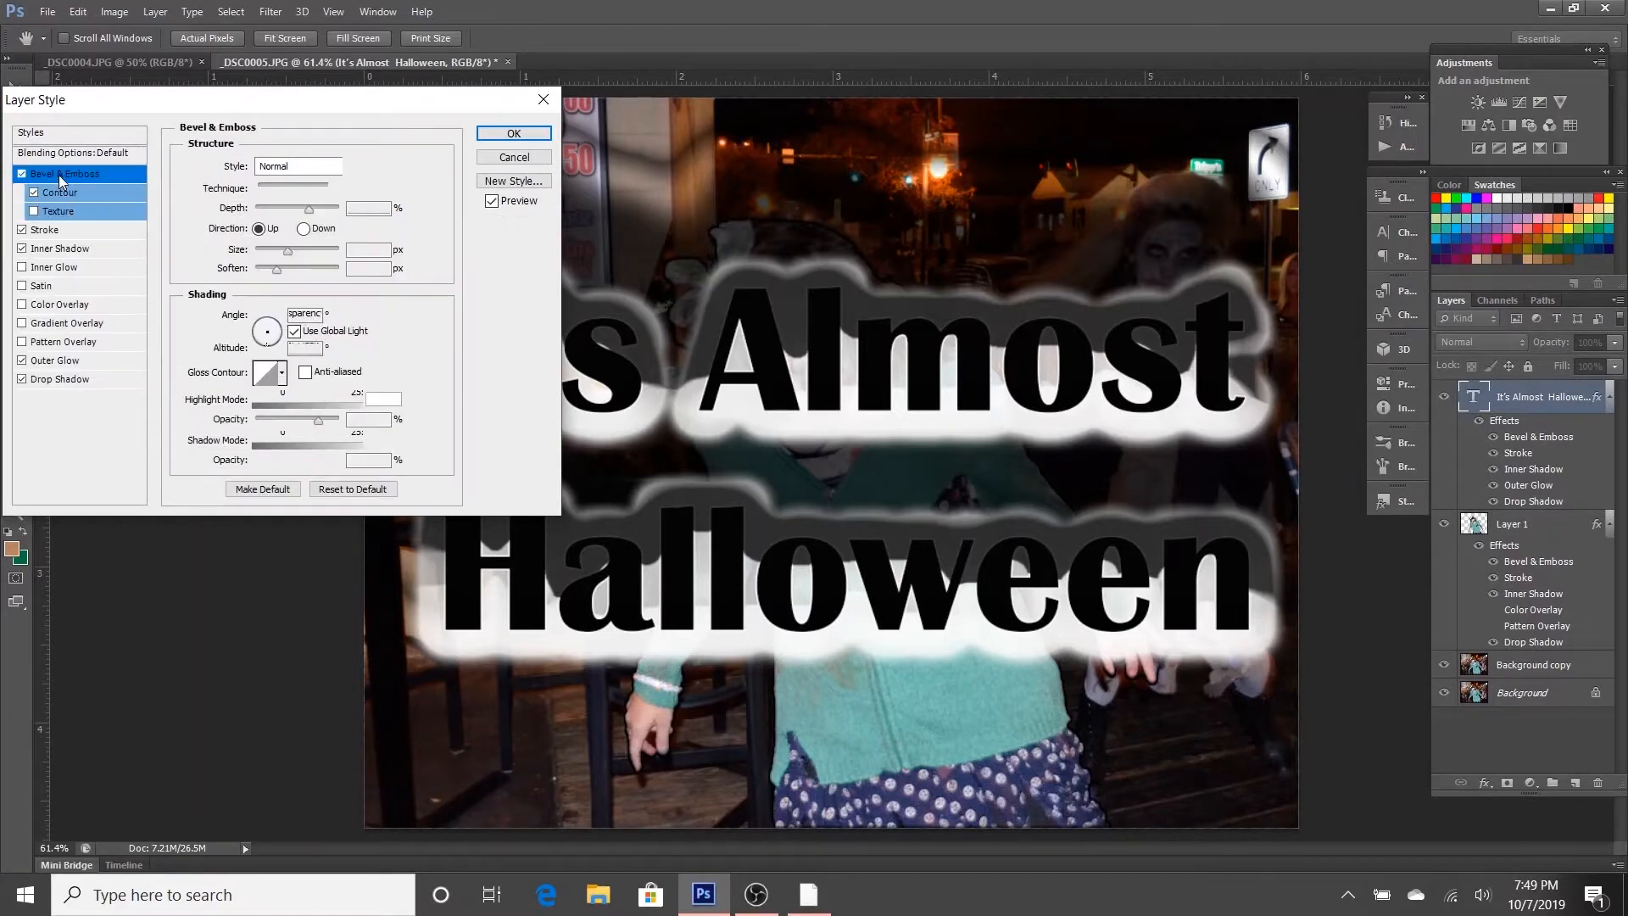
click(335, 167)
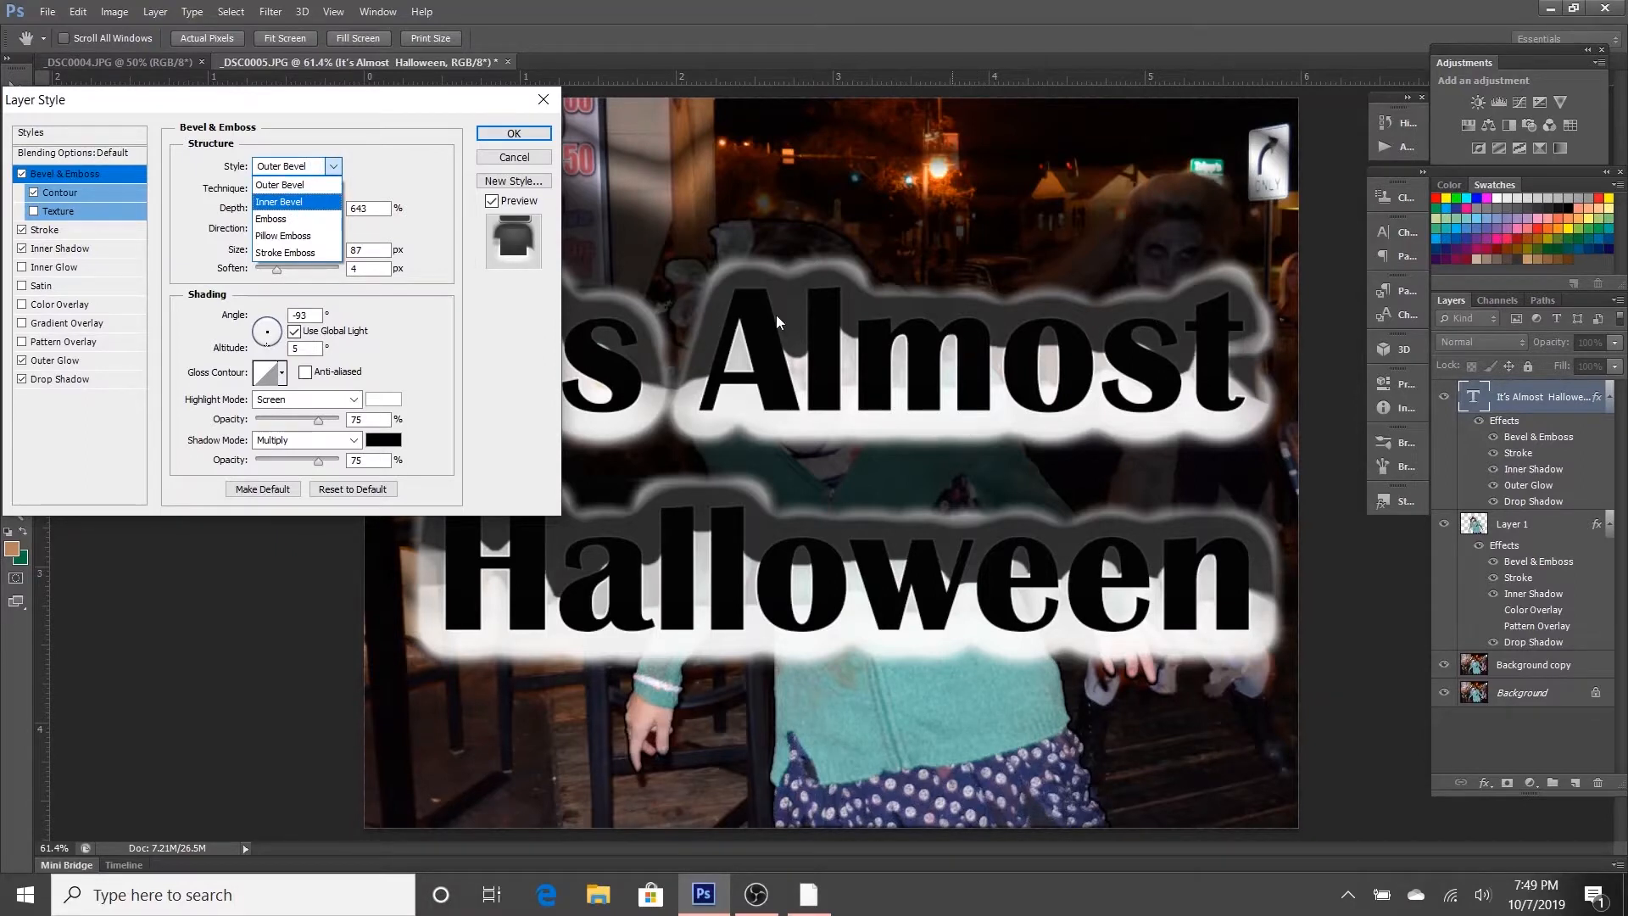
click(293, 201)
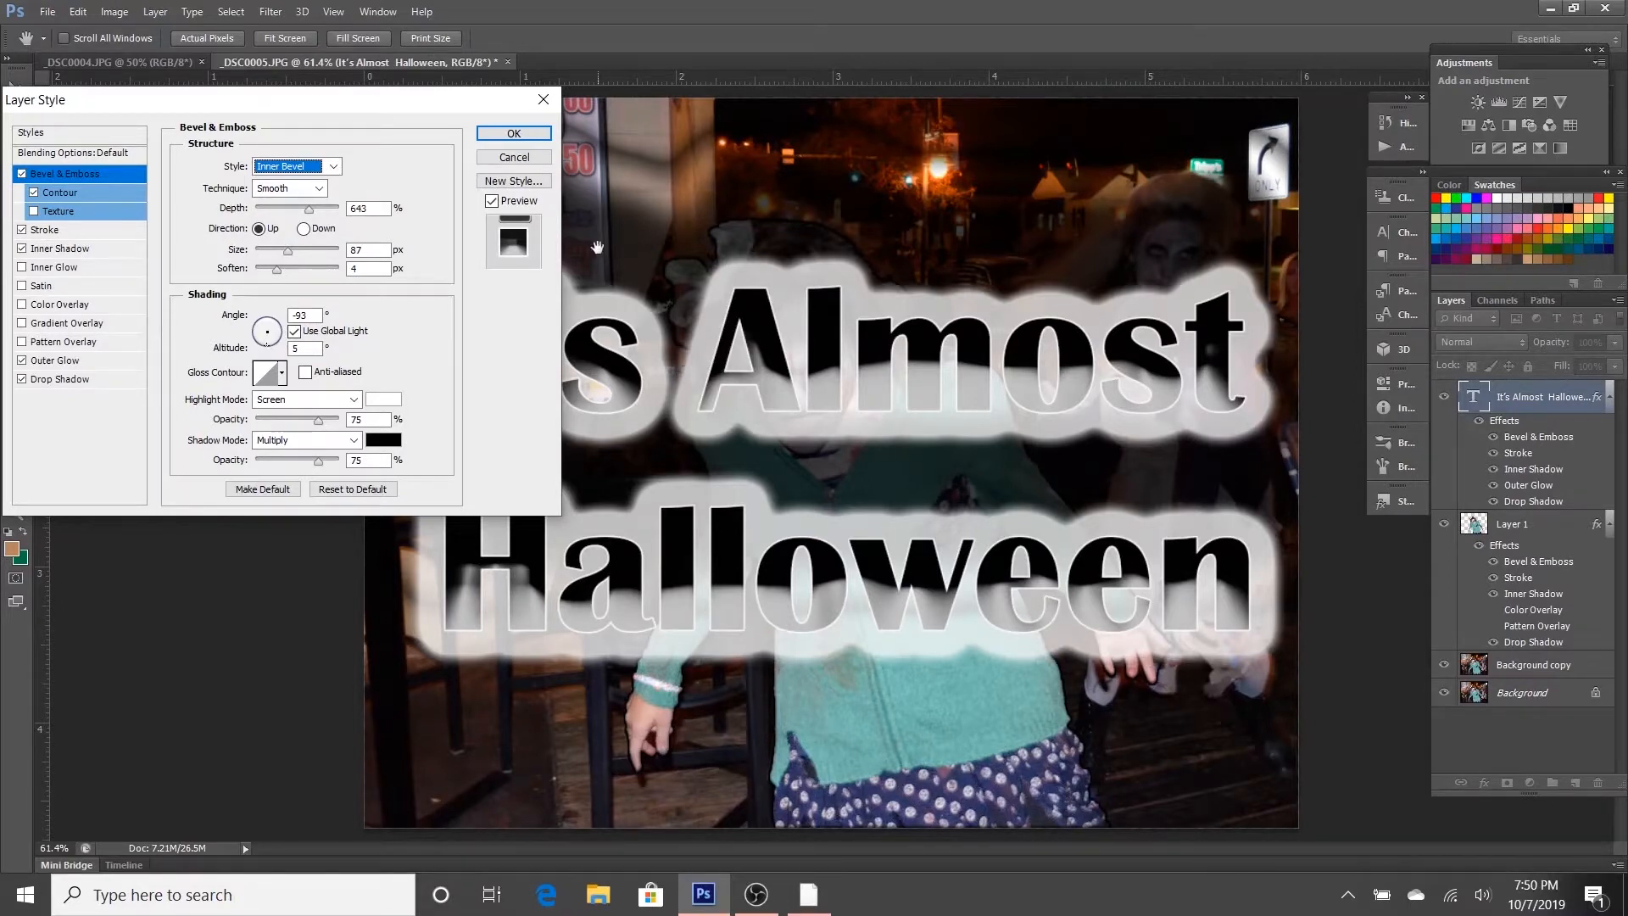
Step: Add a Texture with a dark woven pattern to the text's bevel and apply the layer styles
click(34, 212)
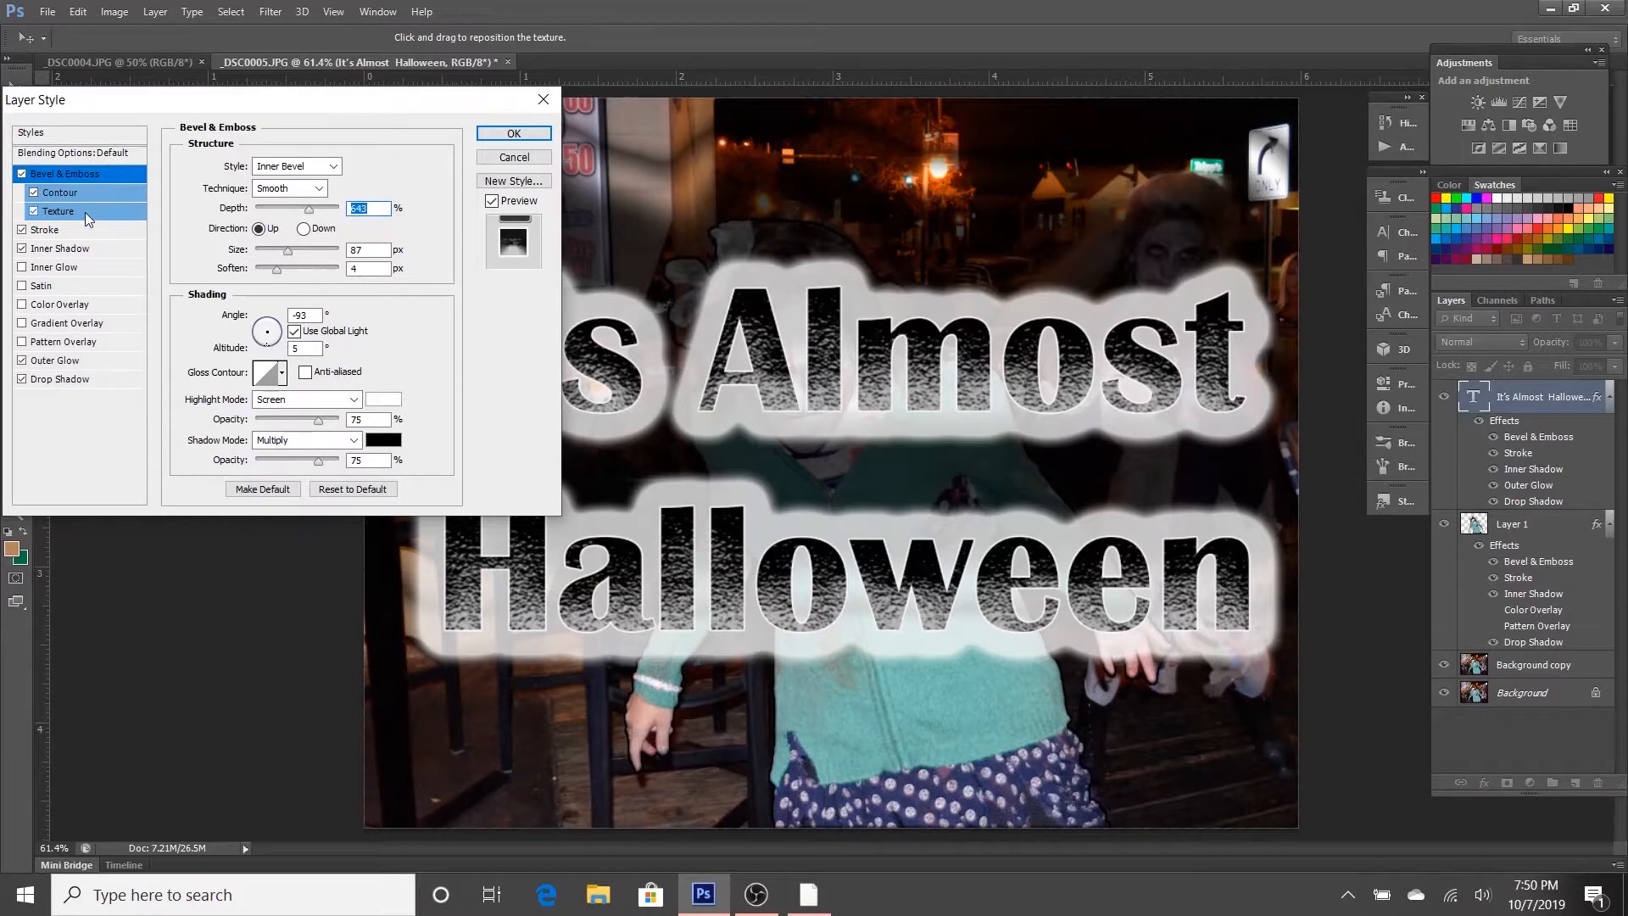
click(73, 212)
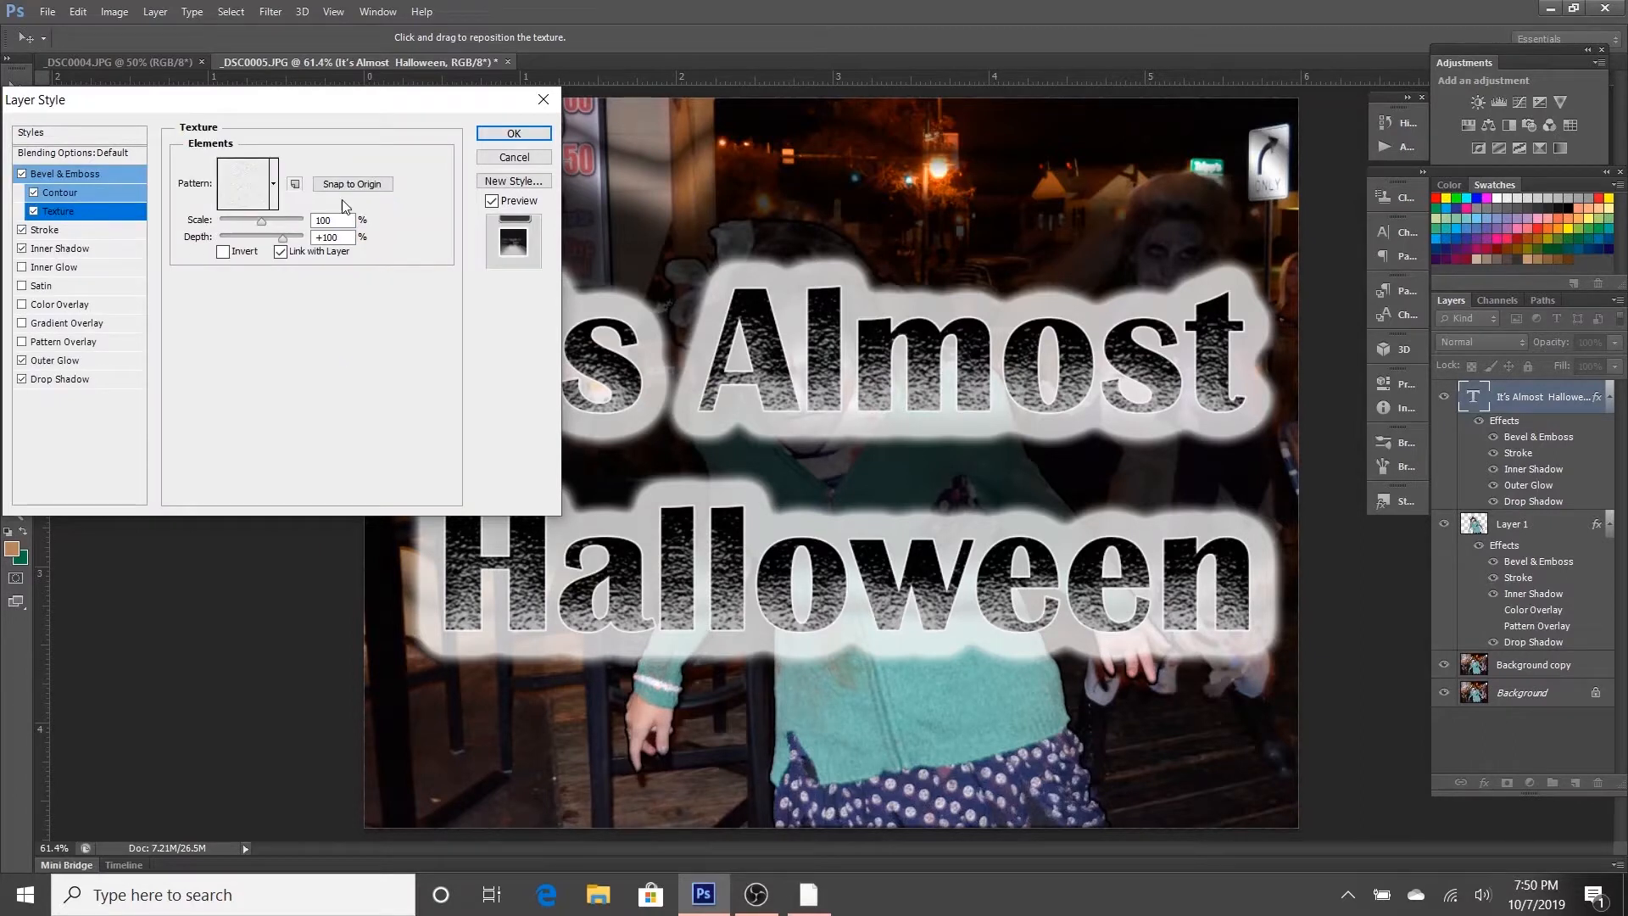
click(273, 185)
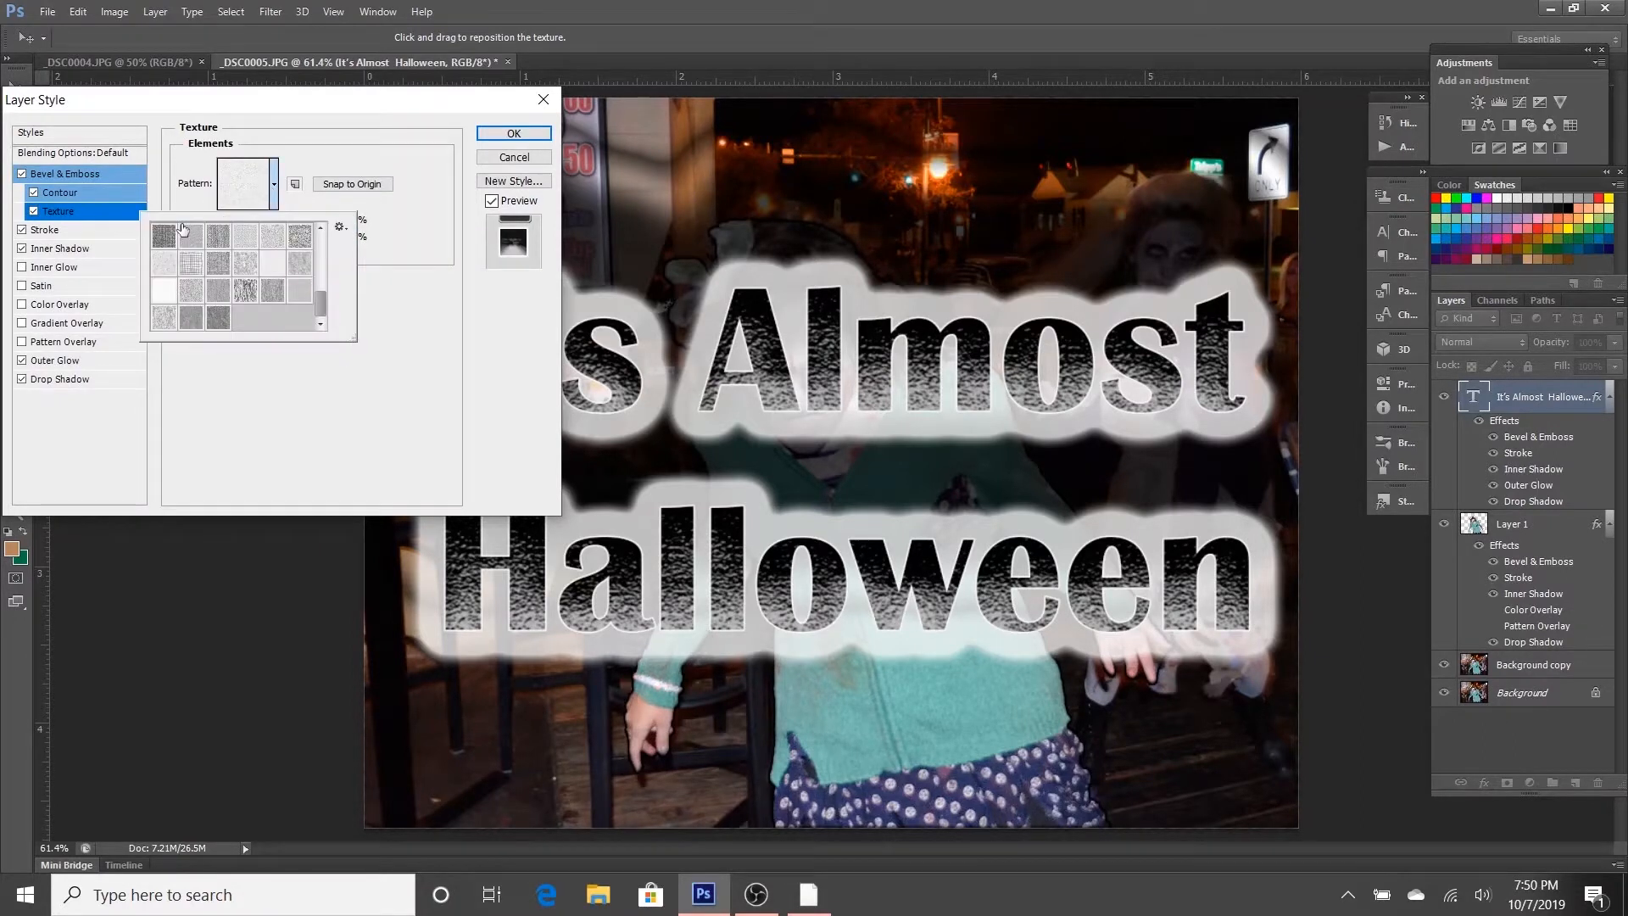
click(156, 243)
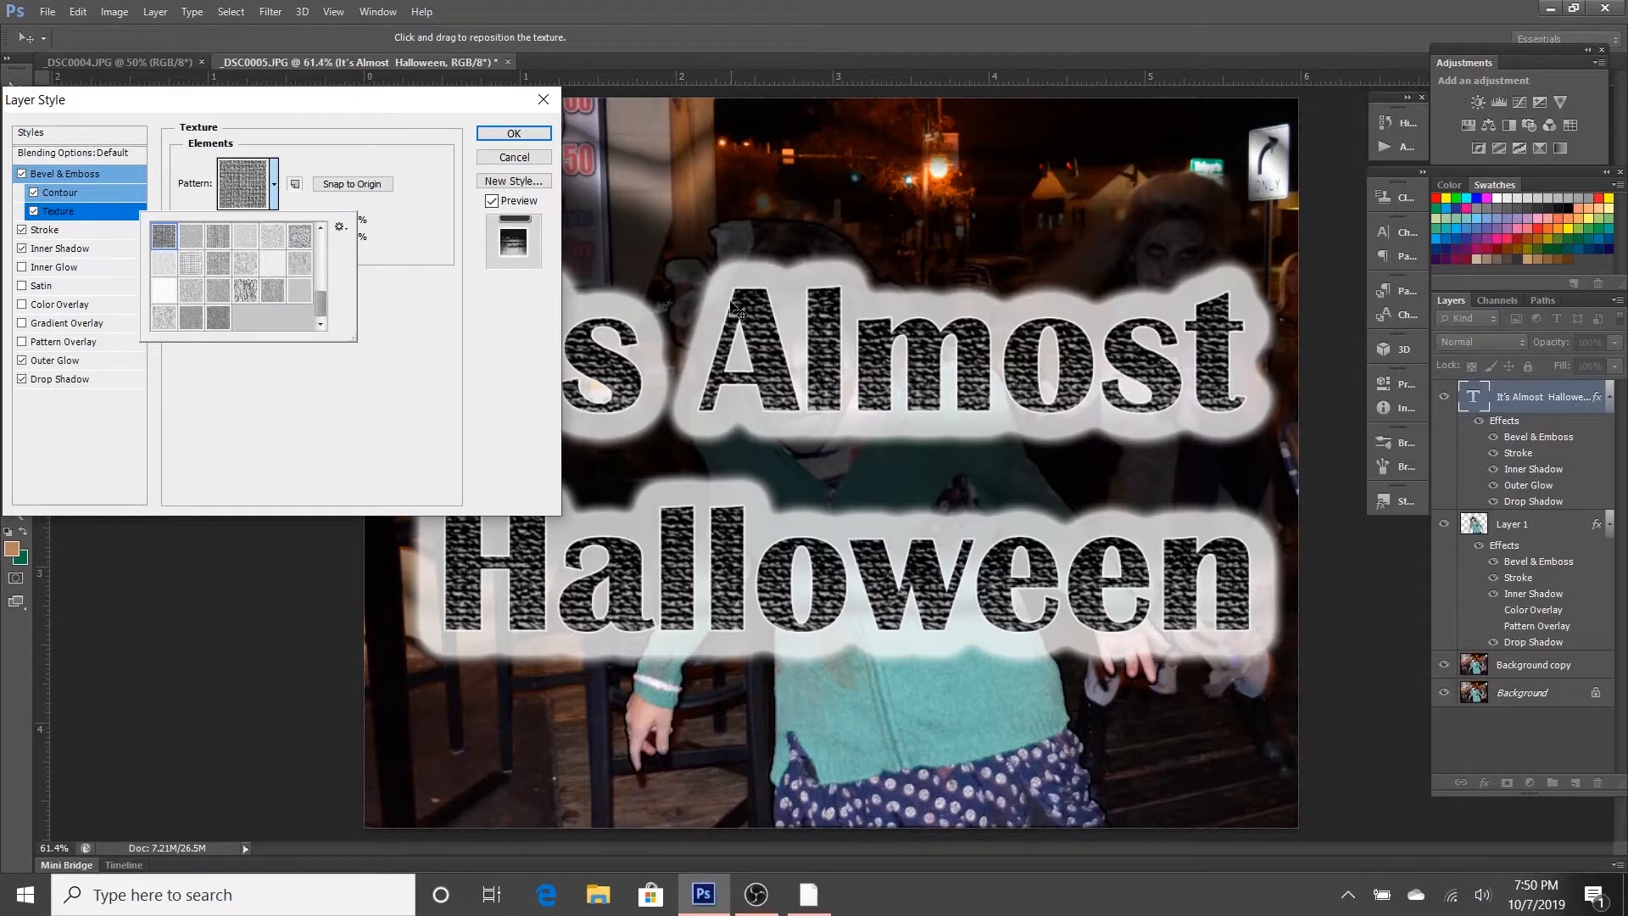
click(386, 387)
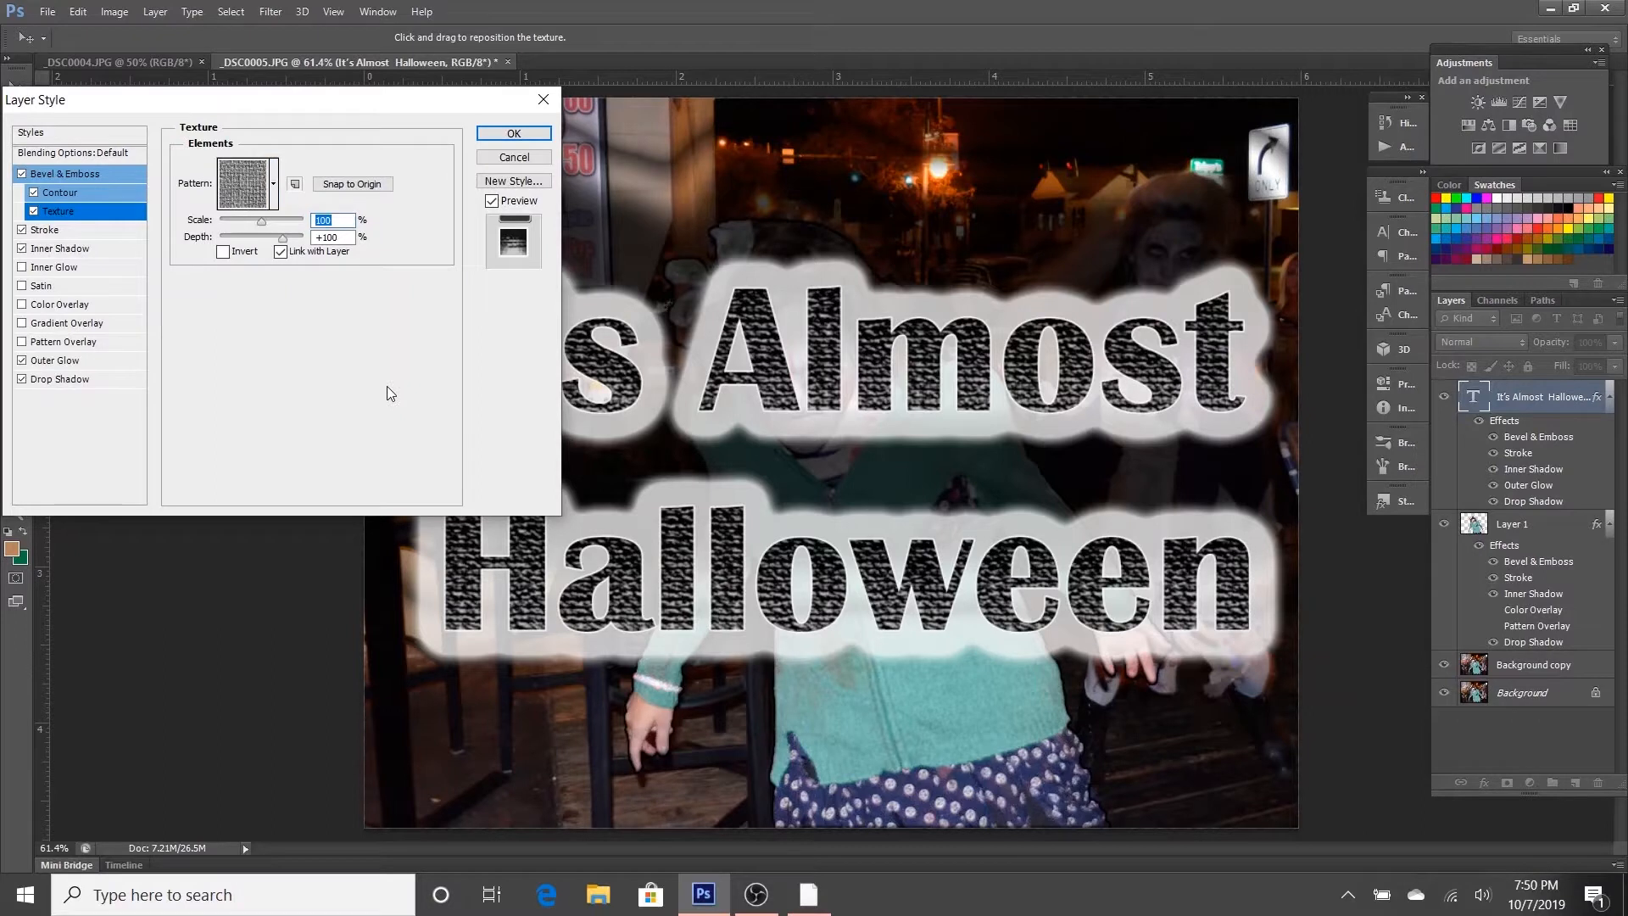
click(511, 134)
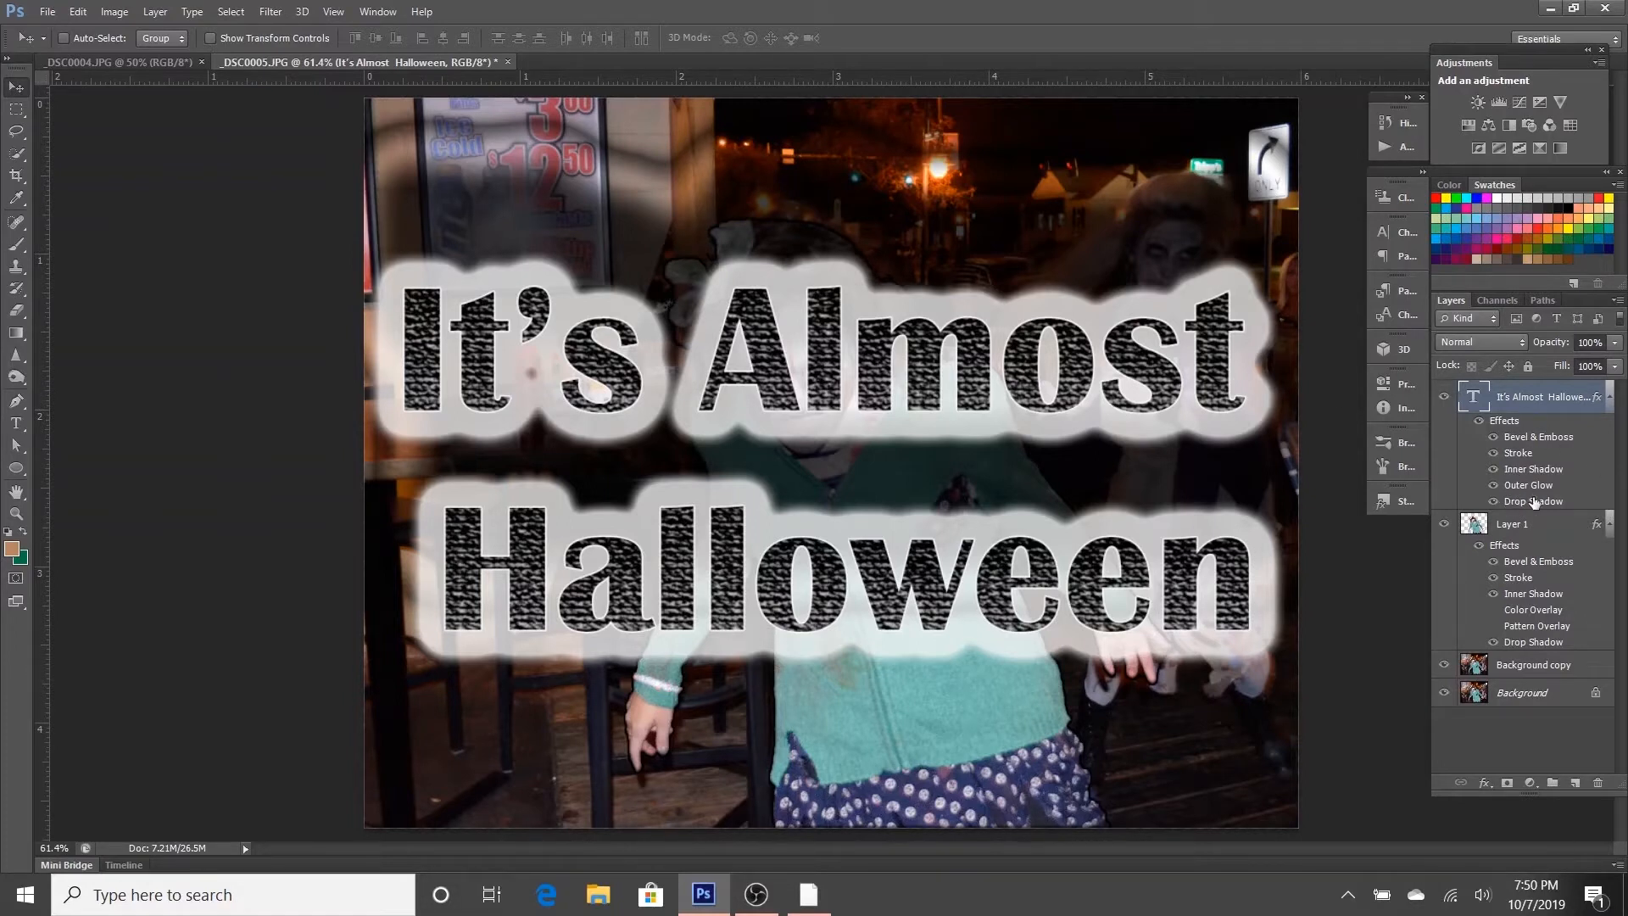
right_click(1508, 405)
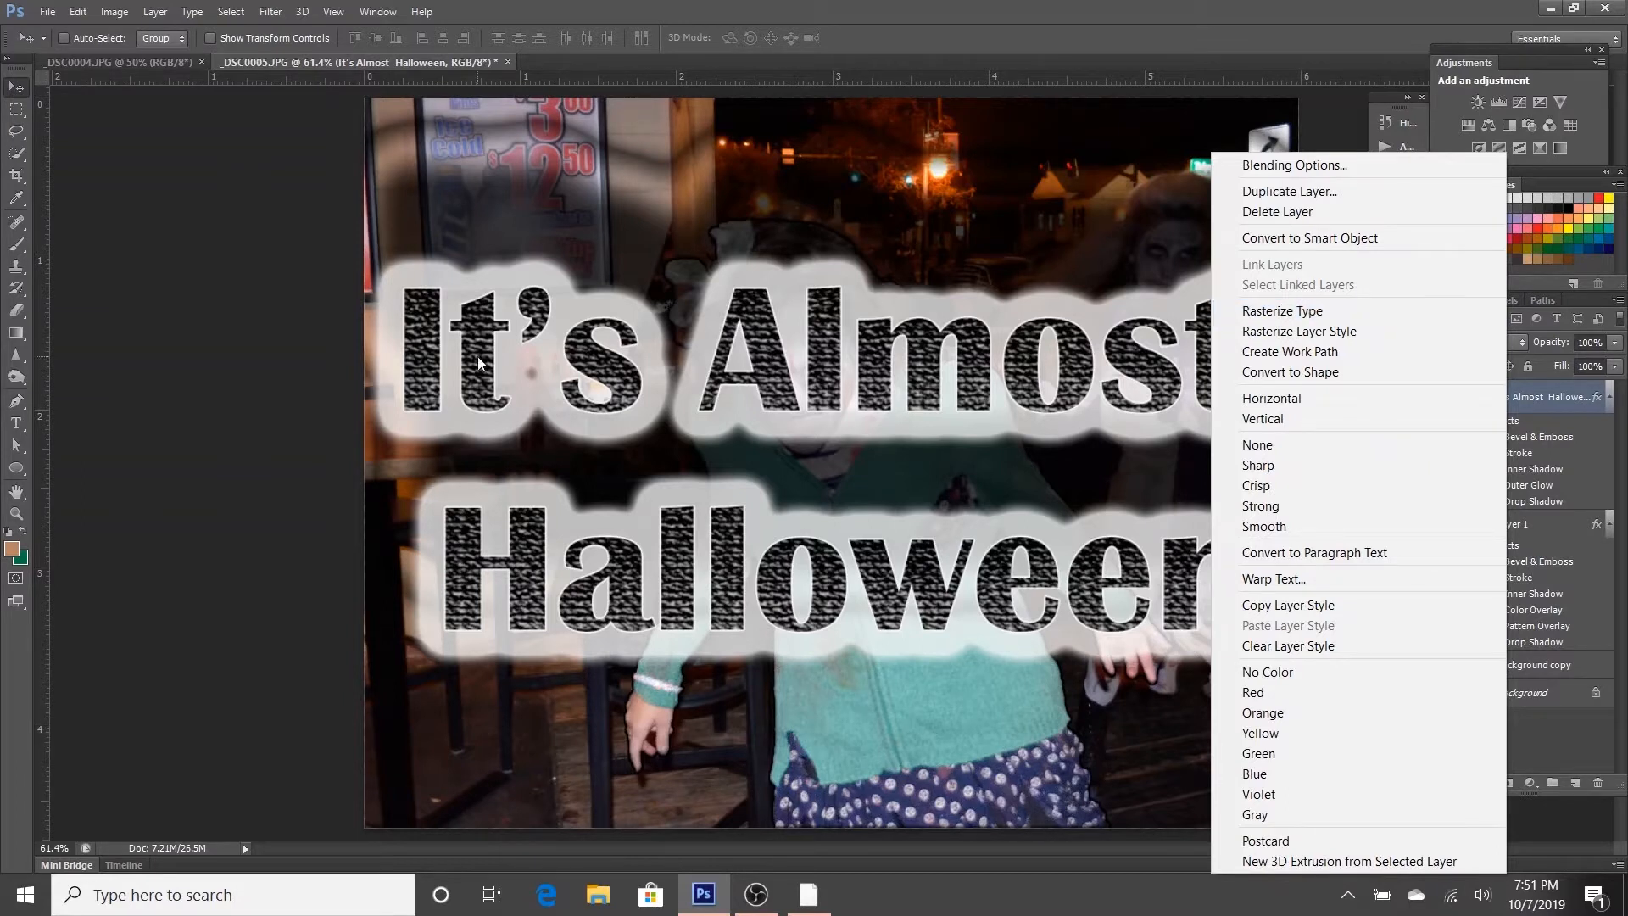
click(299, 359)
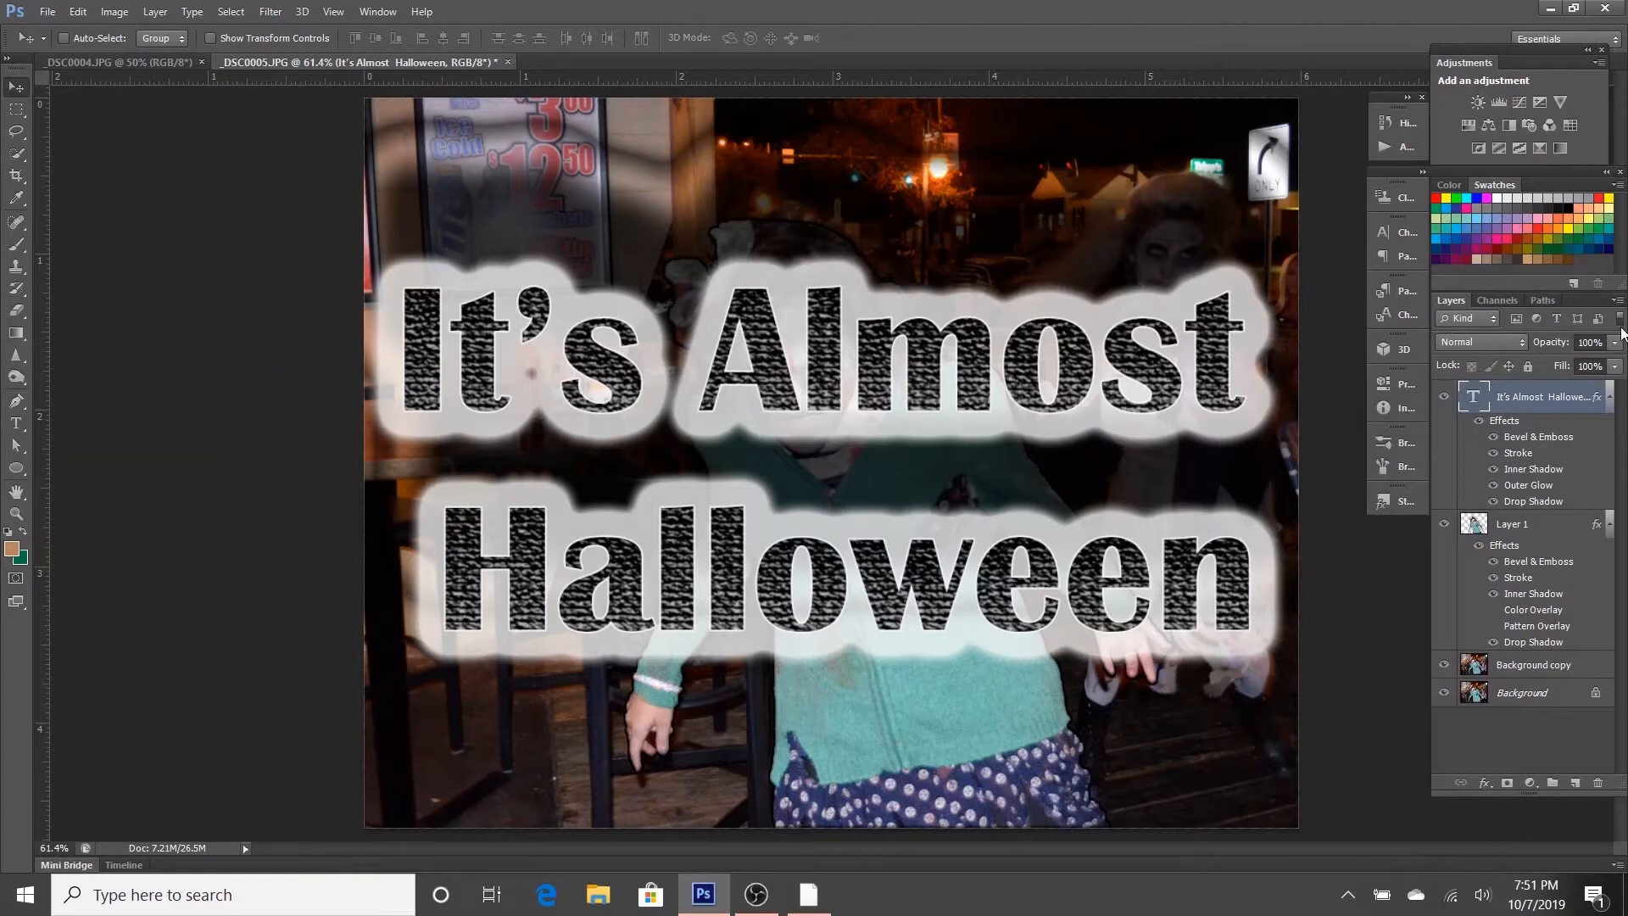
click(1617, 343)
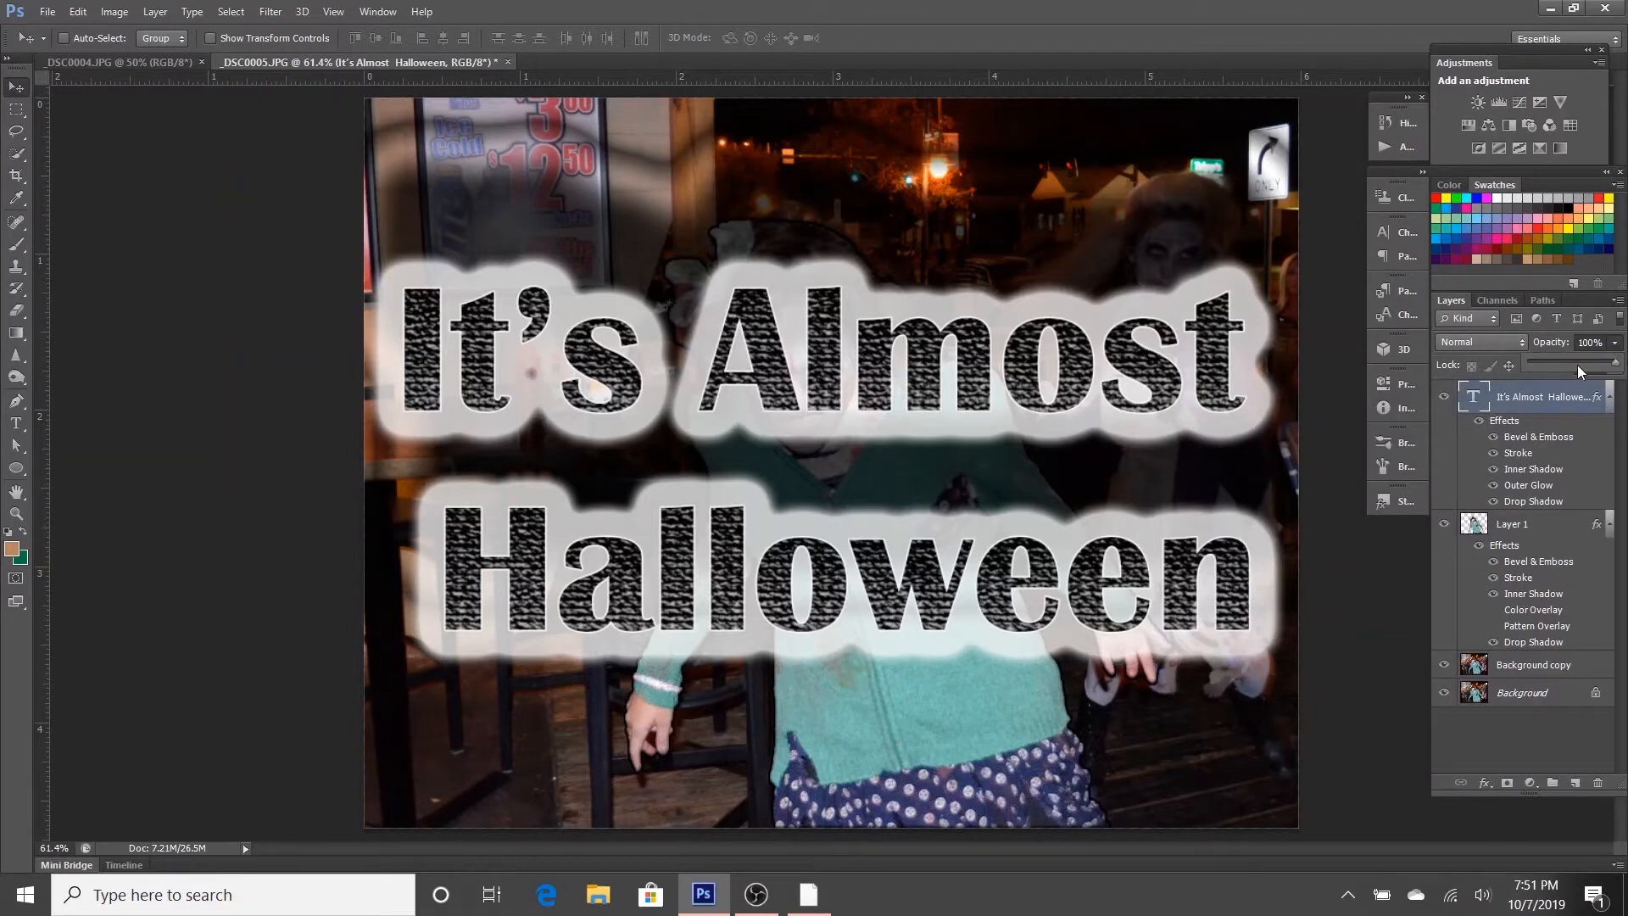
click(1600, 379)
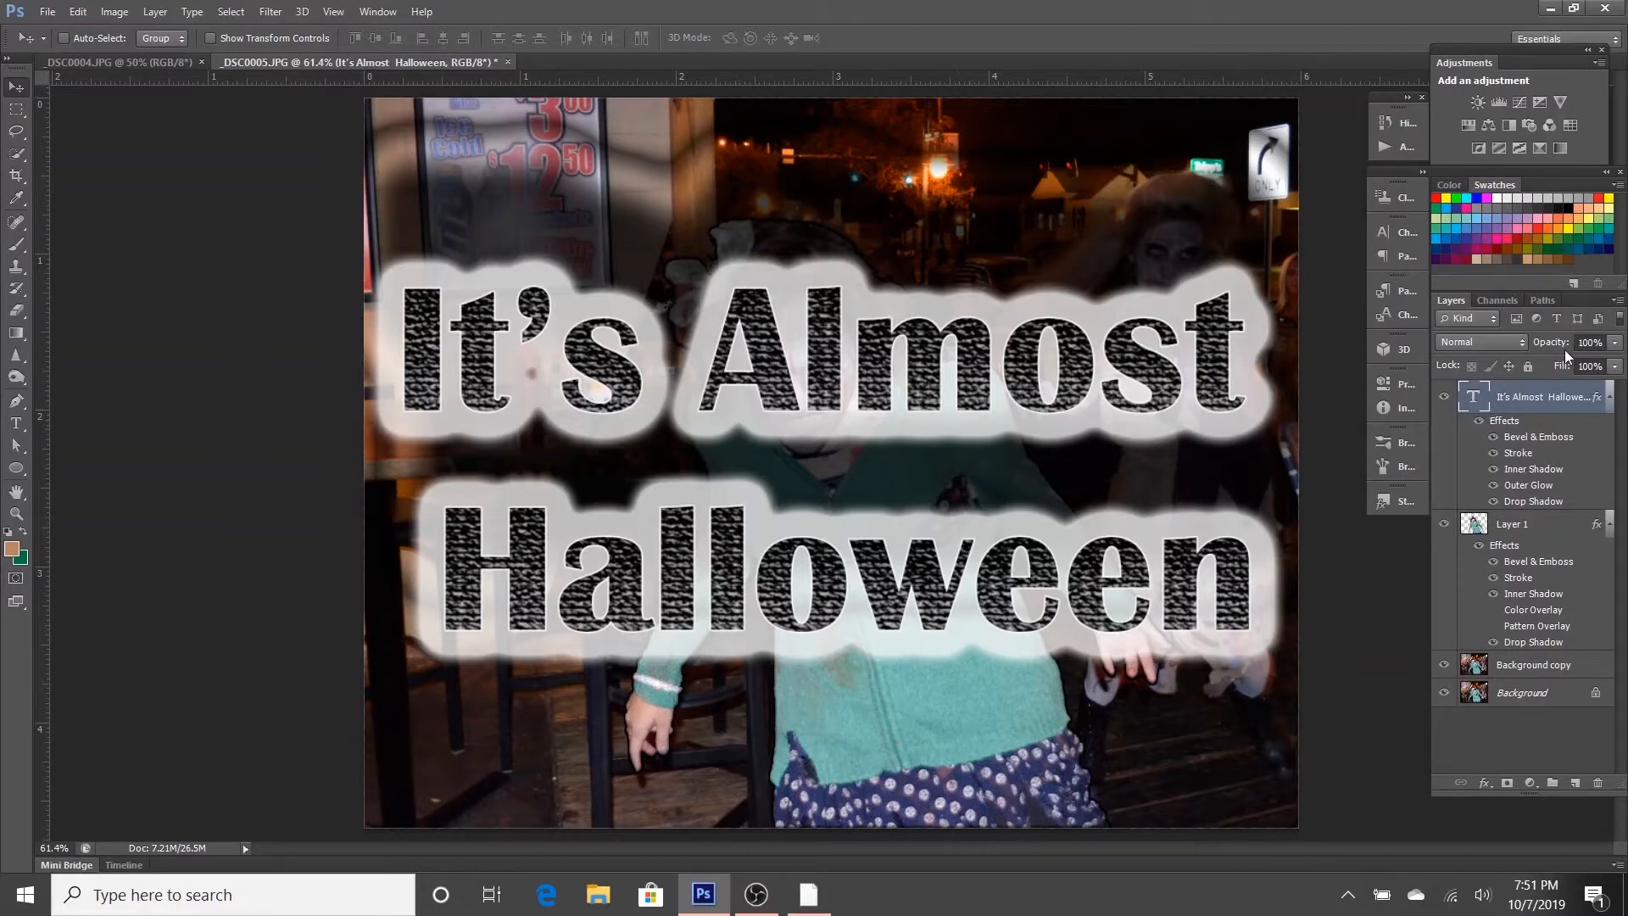
click(1615, 342)
click(1617, 354)
Step: Hide the text layer, Layer 1, Background copy and Background
click(1446, 398)
click(1445, 525)
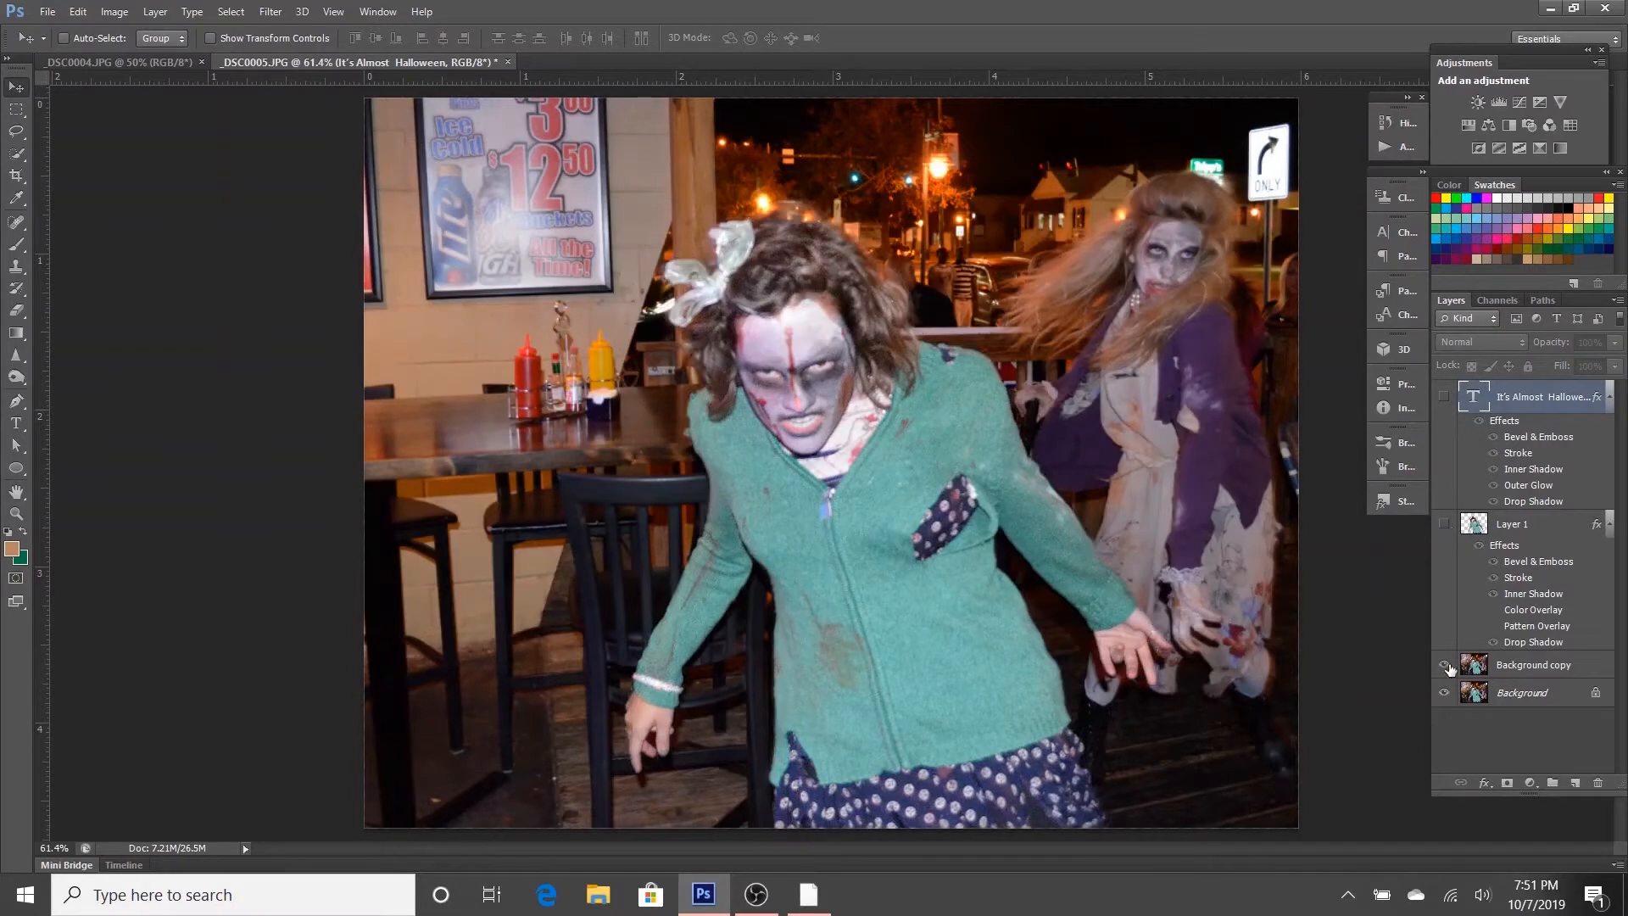
click(1444, 695)
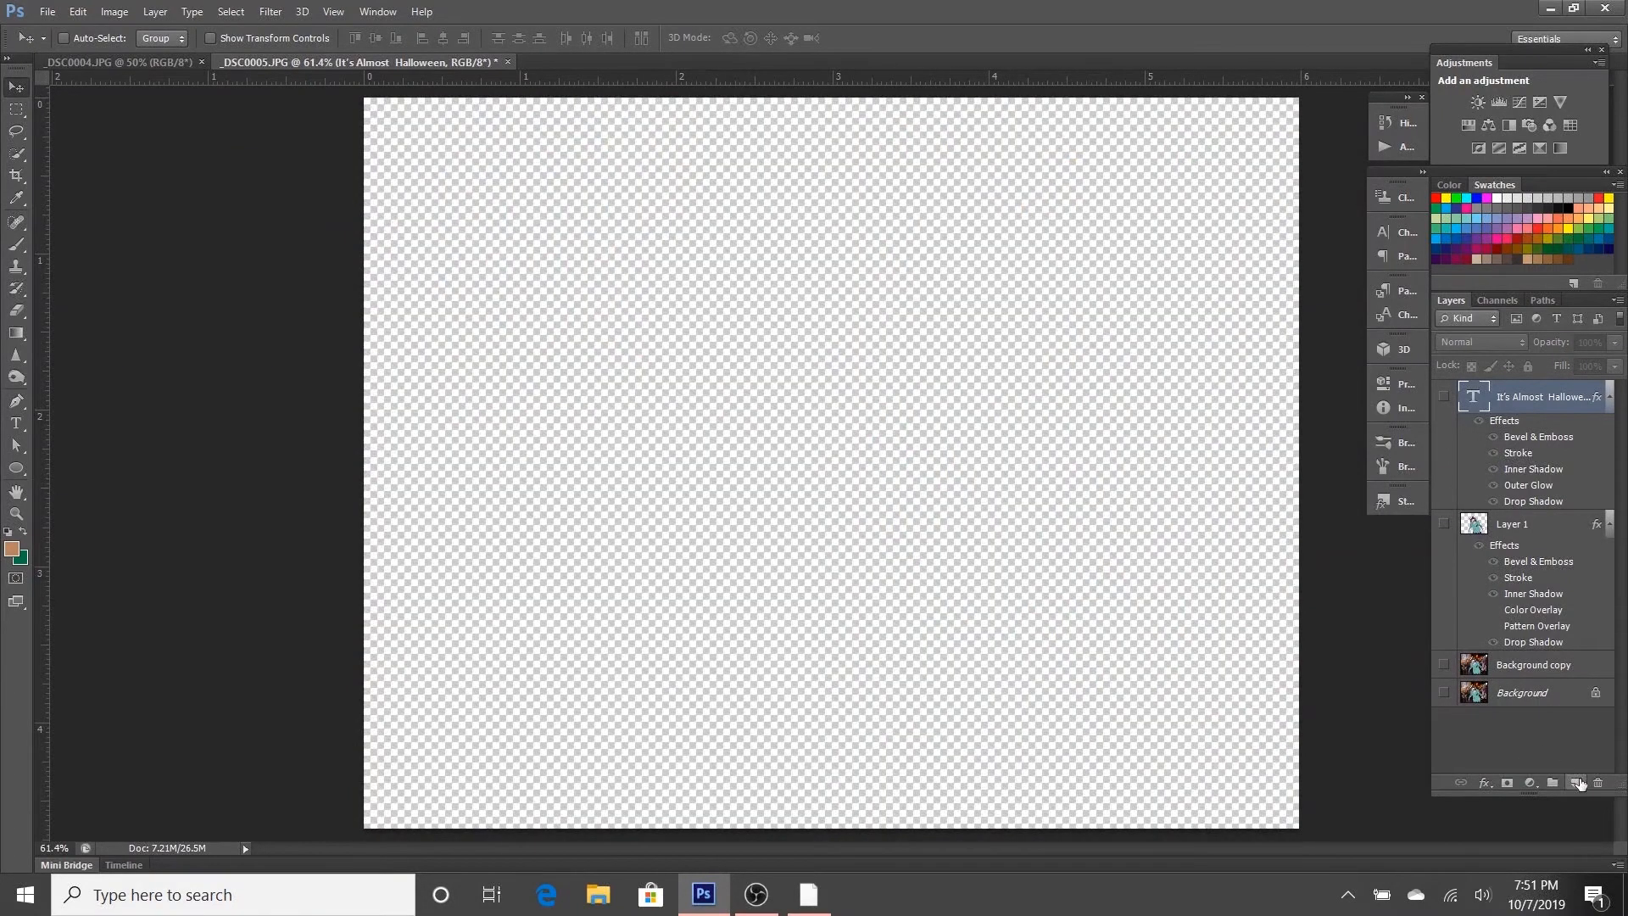
Step: Create a new layer and paint a thick tan zigzag across the canvas with a hard round 125 px brush
click(1574, 782)
key(b)
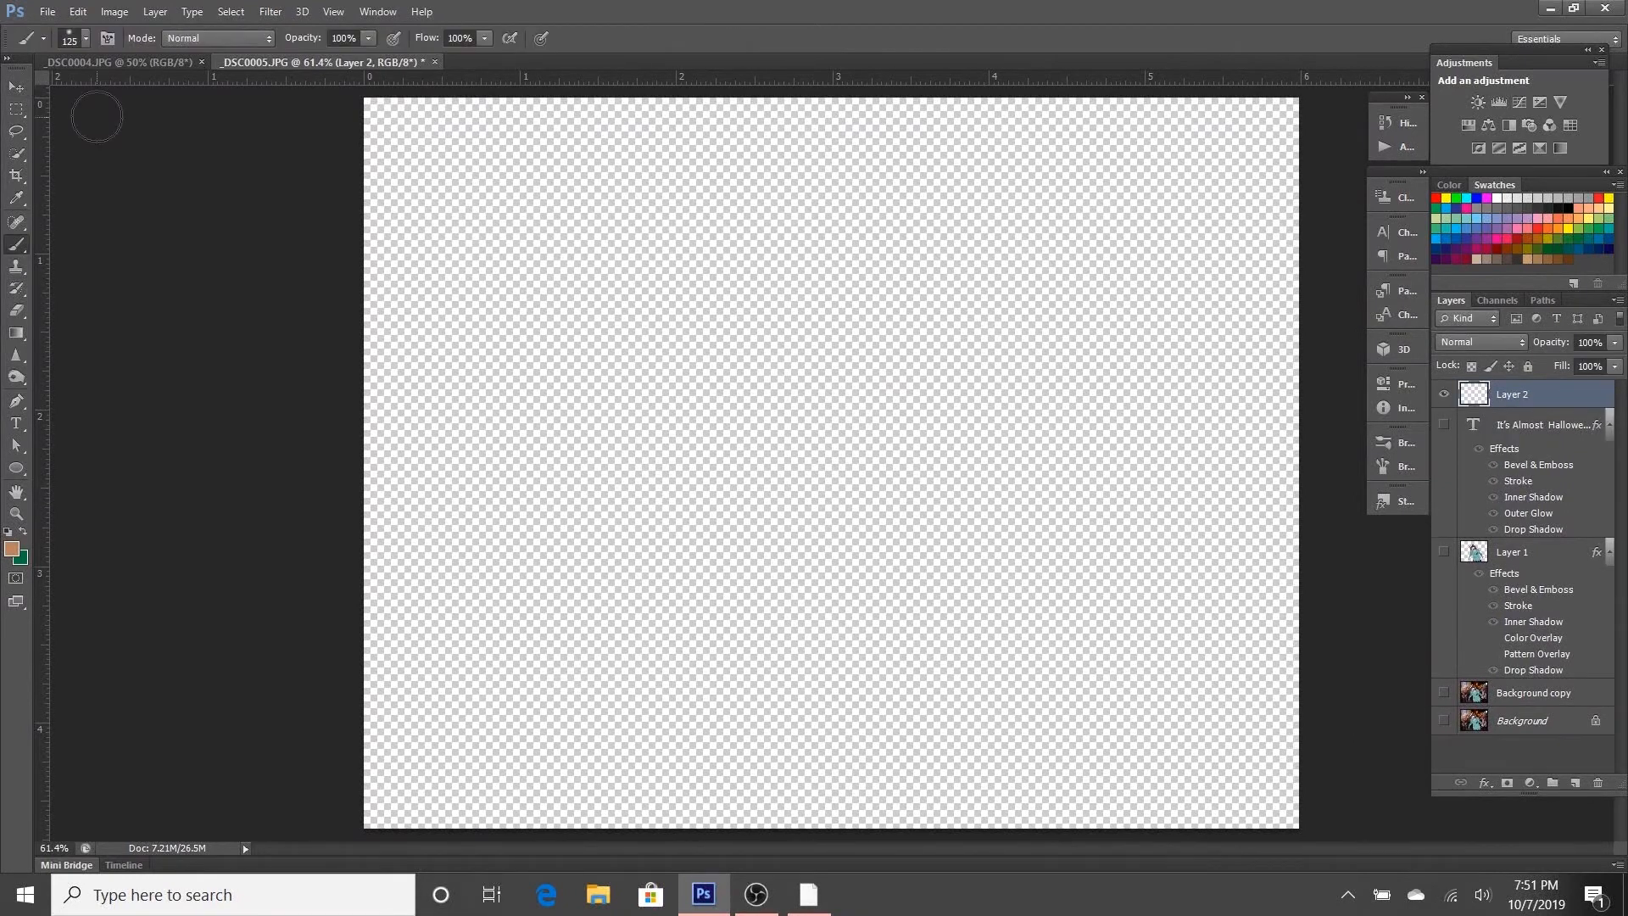
click(85, 40)
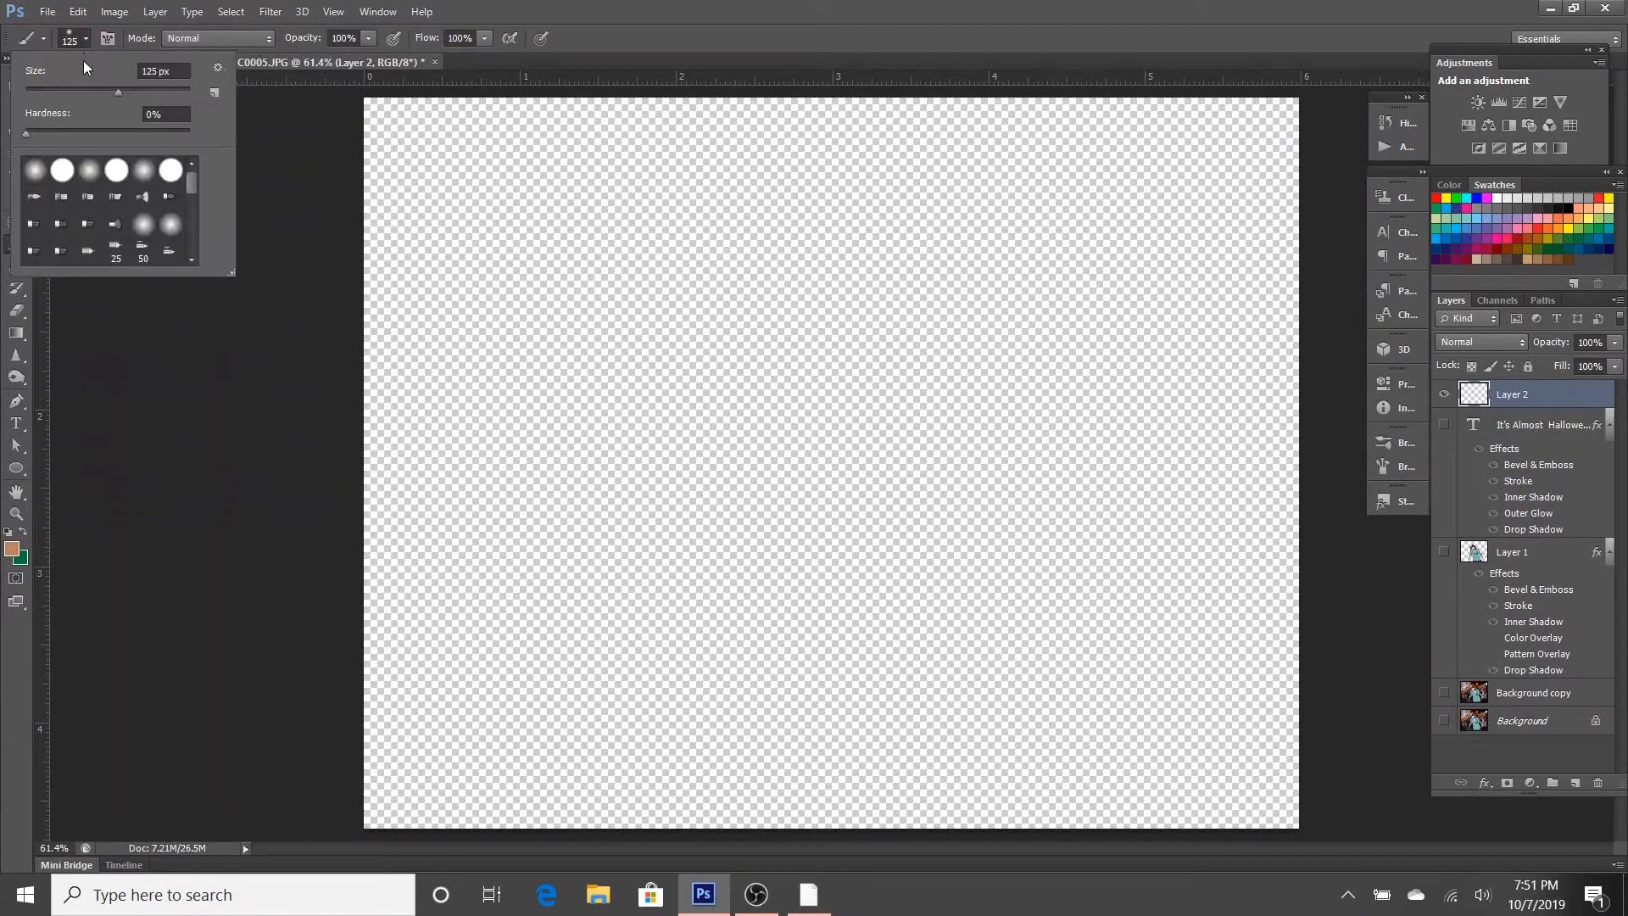
click(62, 169)
mouse_move(513, 289)
mouse_down()
mouse_move(1027, 308)
mouse_move(1059, 332)
mouse_move(699, 442)
mouse_move(607, 528)
mouse_move(1068, 524)
mouse_move(1166, 557)
mouse_move(619, 653)
mouse_up()
drag(1053, 679, 1075, 683)
drag(744, 198, 520, 279)
drag(991, 140, 625, 200)
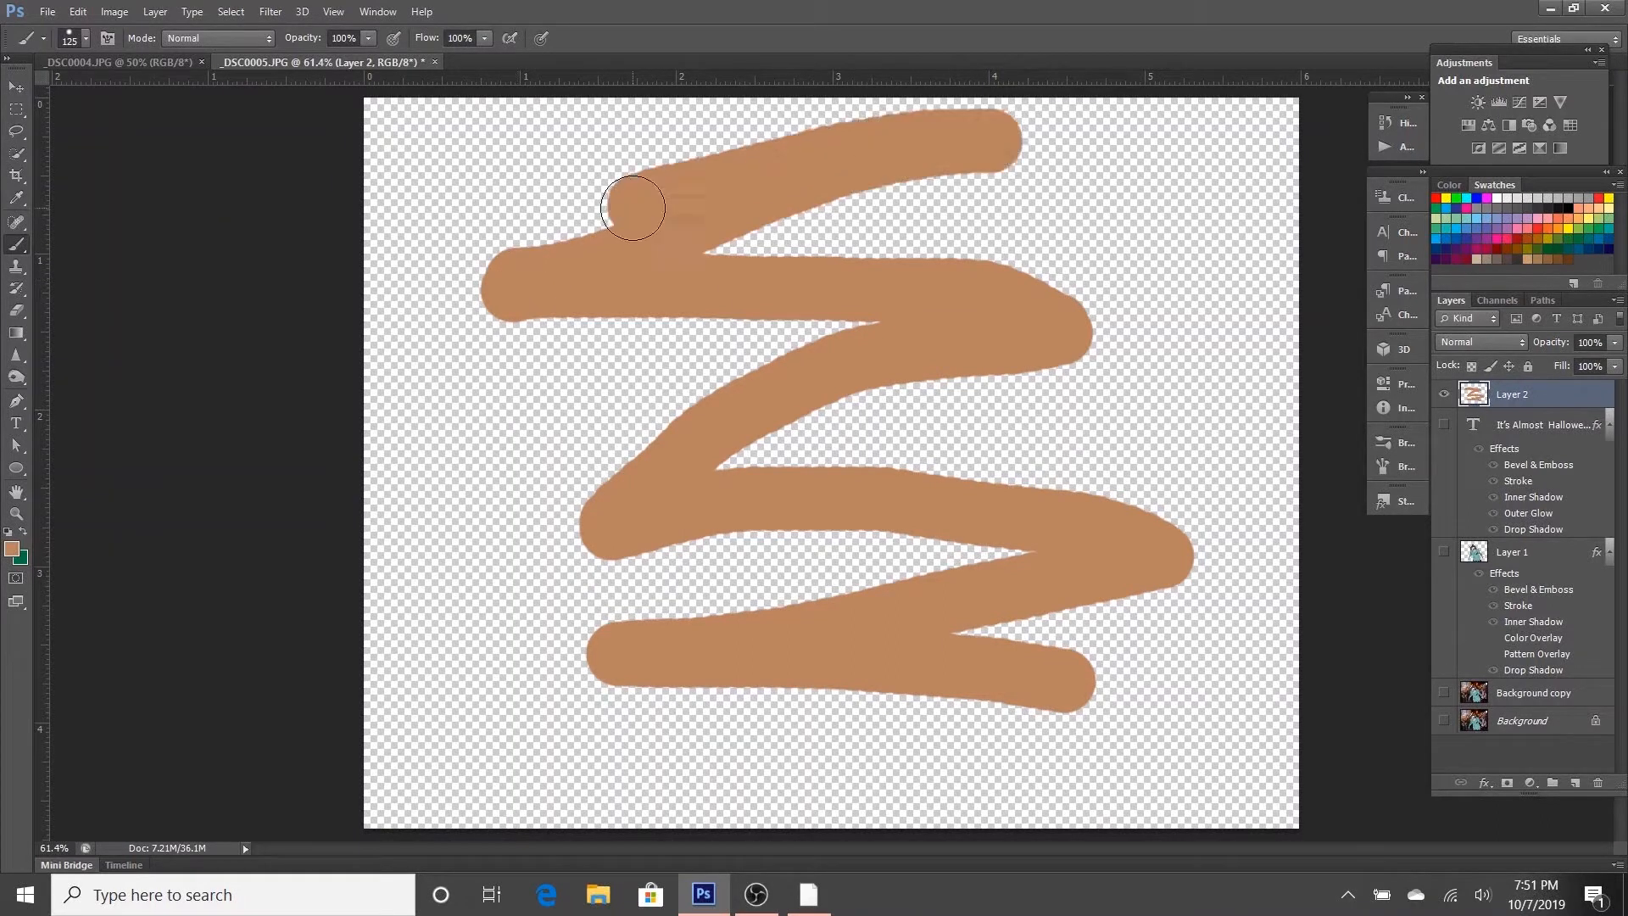
Step: Add a Bevel & Emboss effect in the Emboss style to the painted zigzag layer
right_click(1523, 392)
click(1187, 157)
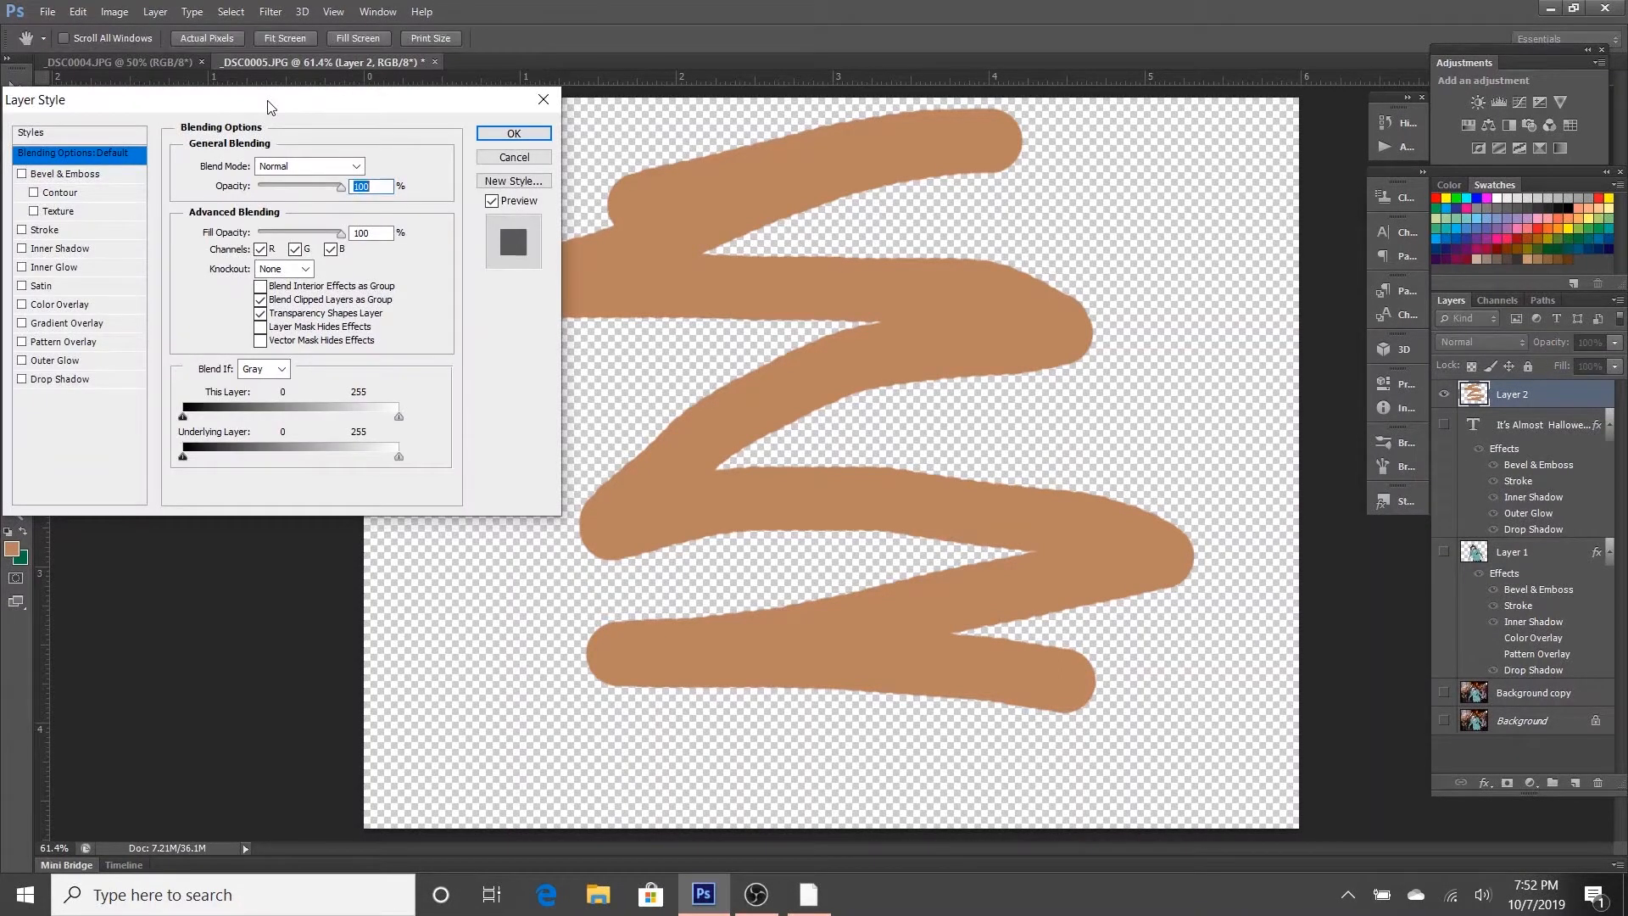
click(43, 174)
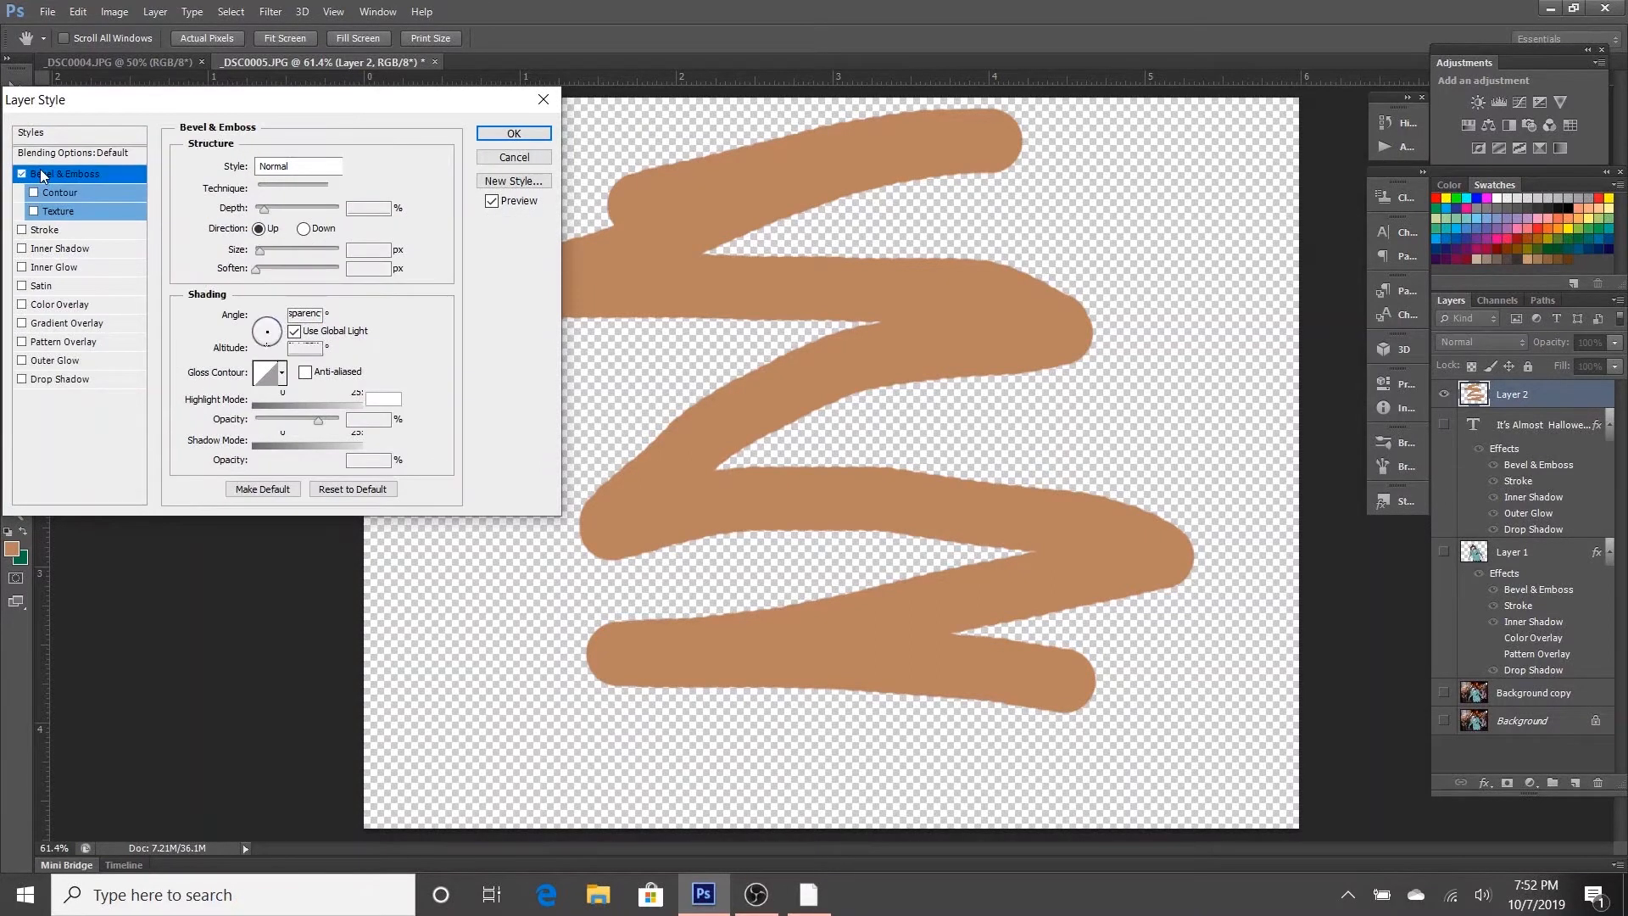
click(334, 167)
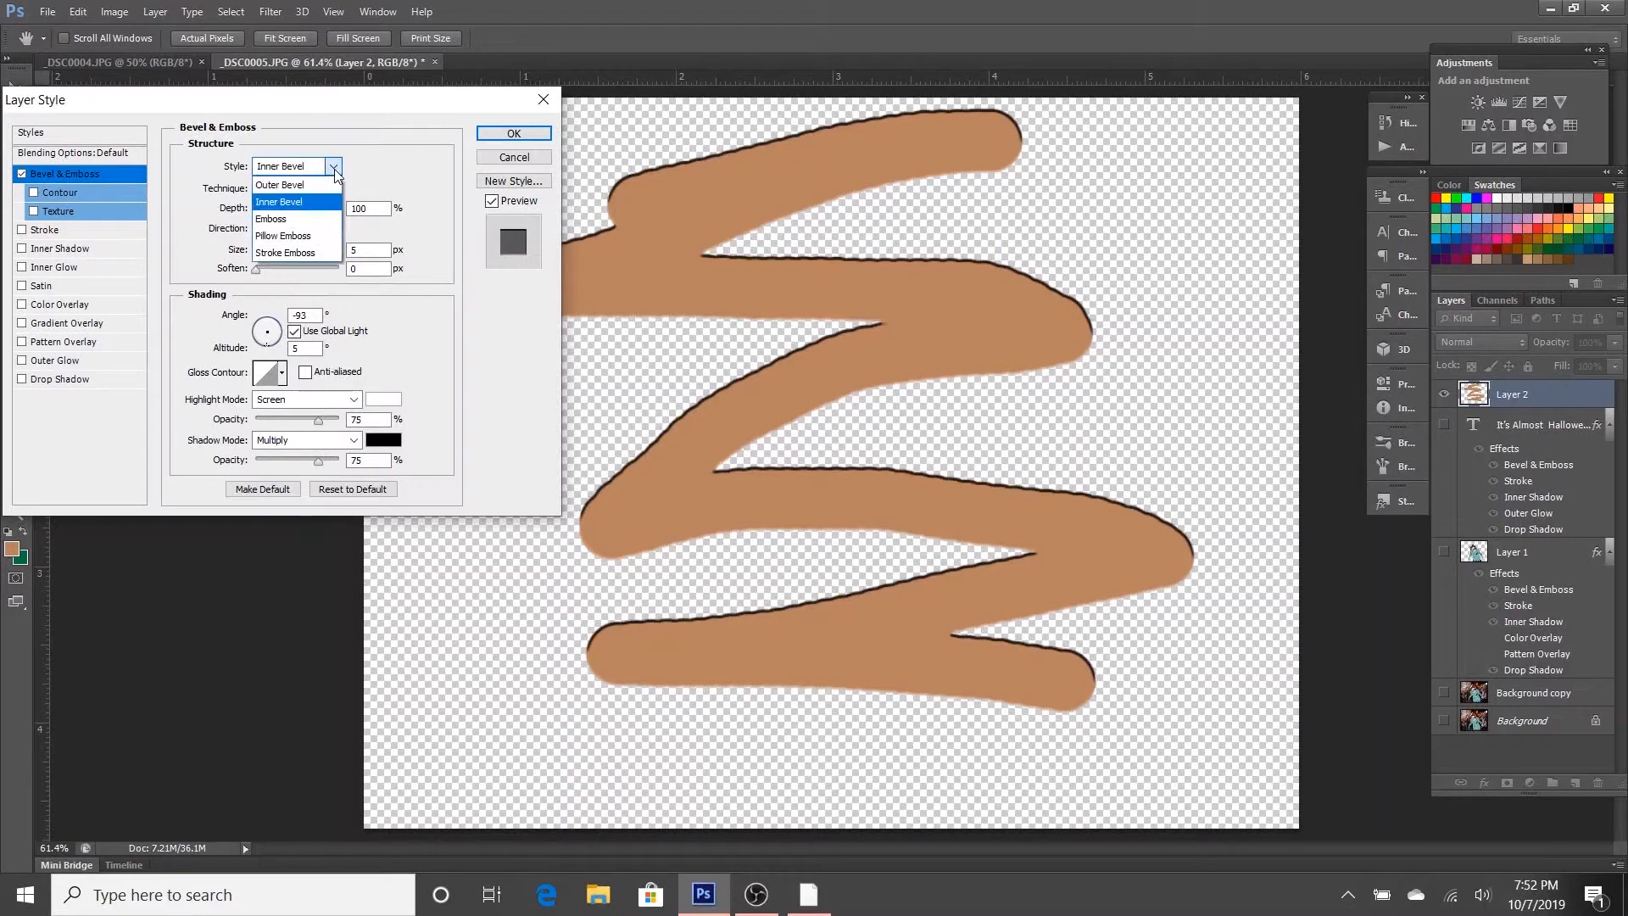
click(328, 222)
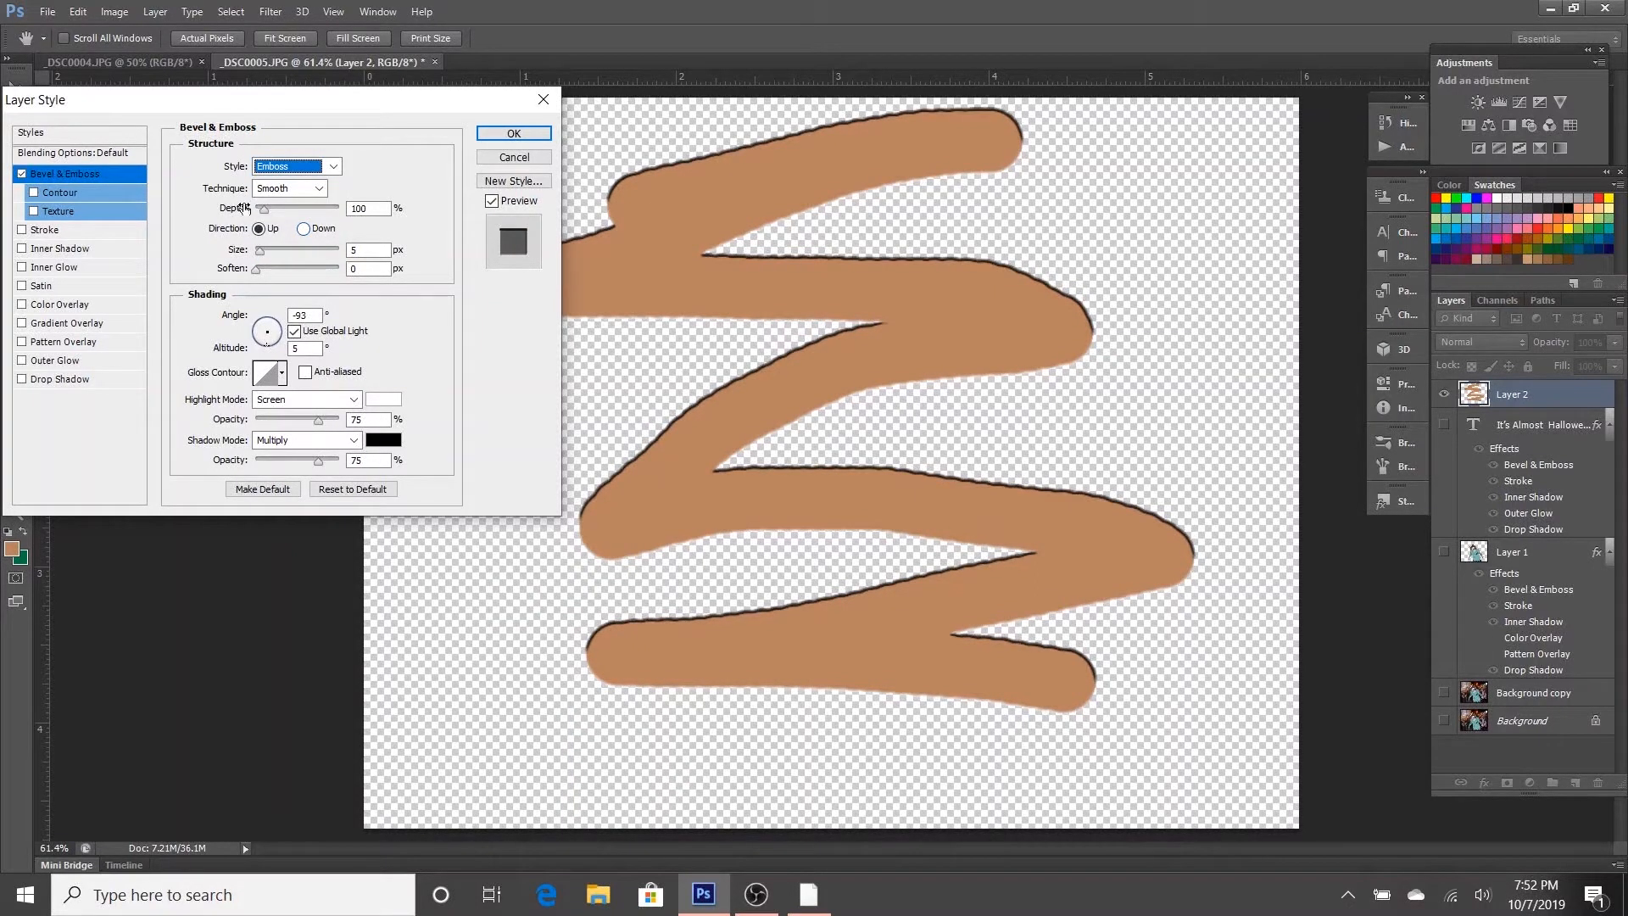
Step: Set the emboss to 664% depth, 24 px size and 6 px soften, with a 128° light angle and 32° altitude
click(267, 212)
drag(267, 212, 311, 214)
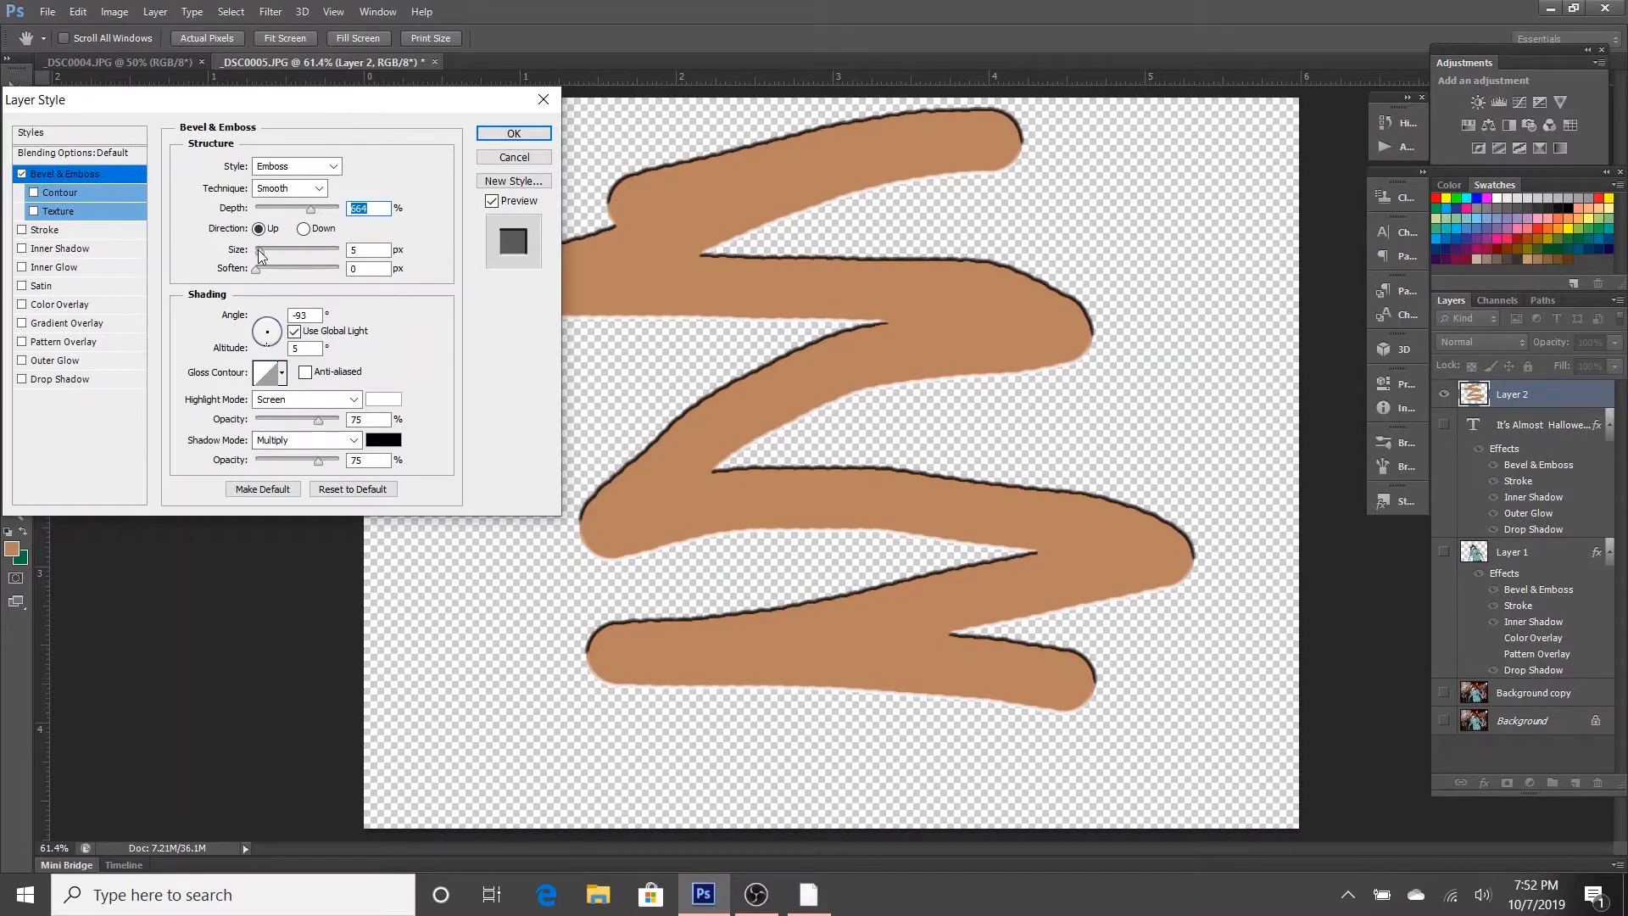
drag(259, 249, 268, 250)
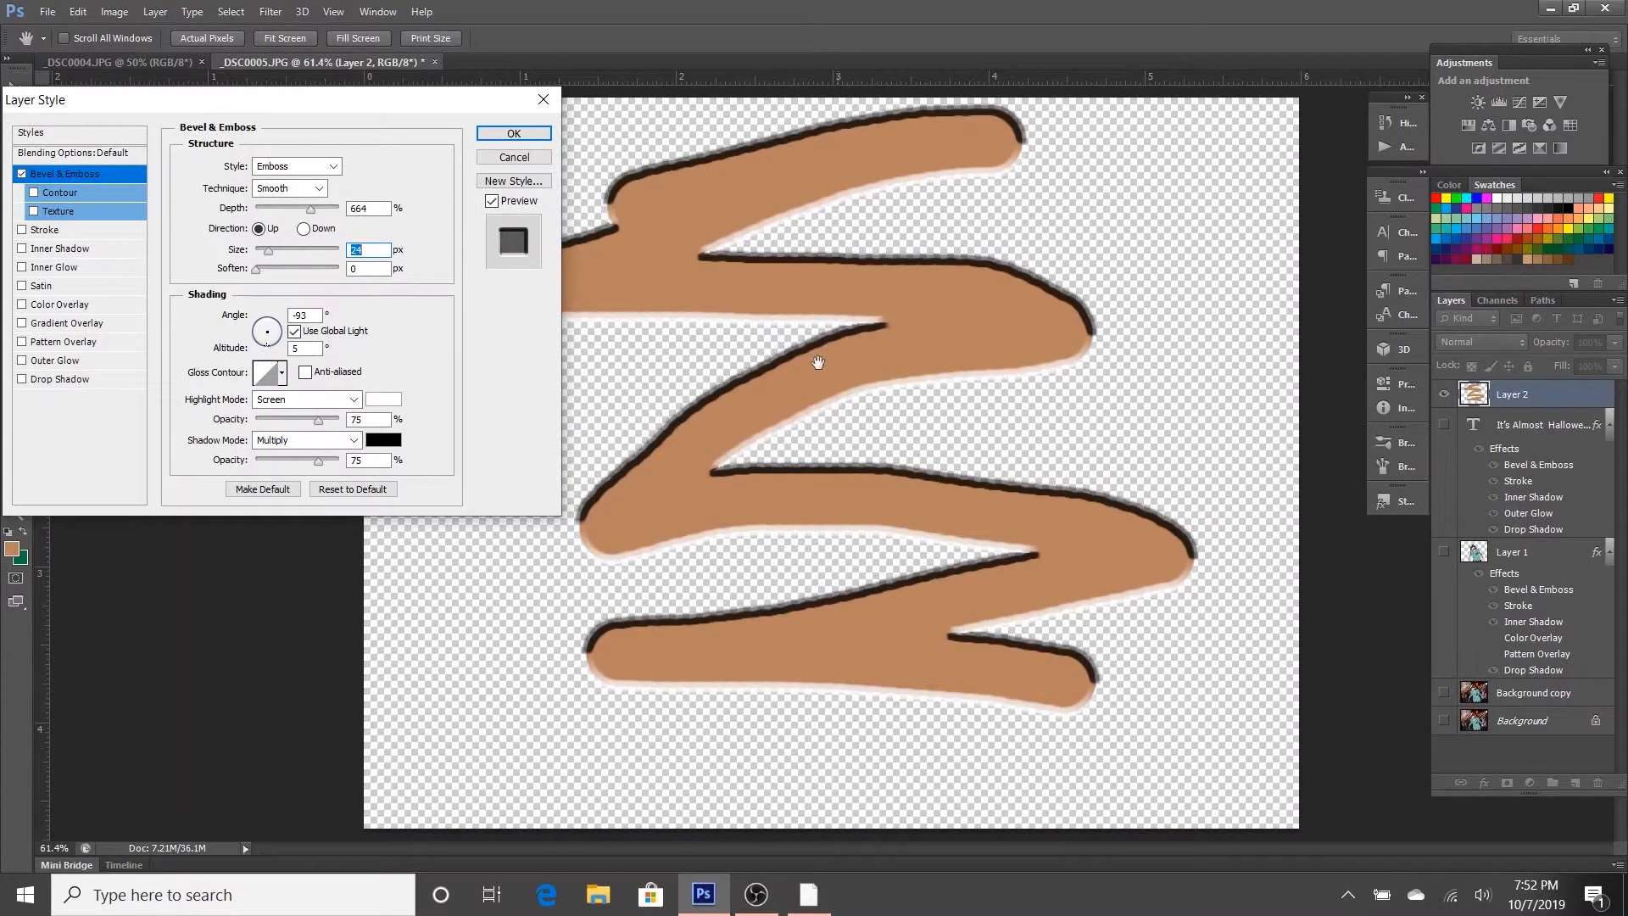
click(259, 271)
drag(271, 271, 285, 272)
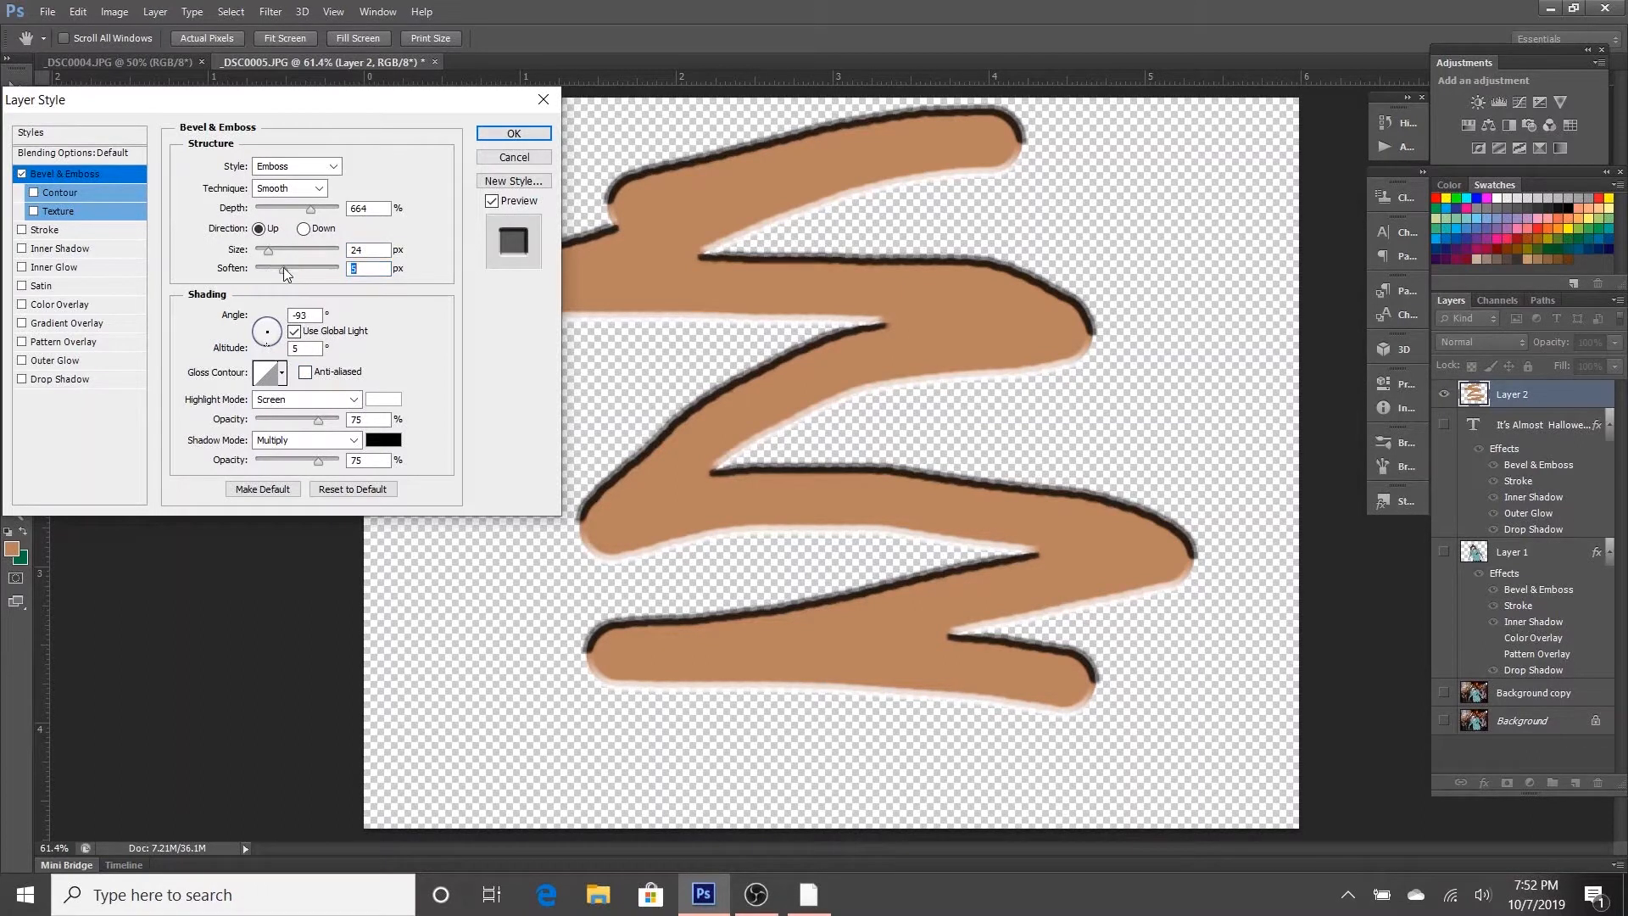
click(256, 334)
click(263, 329)
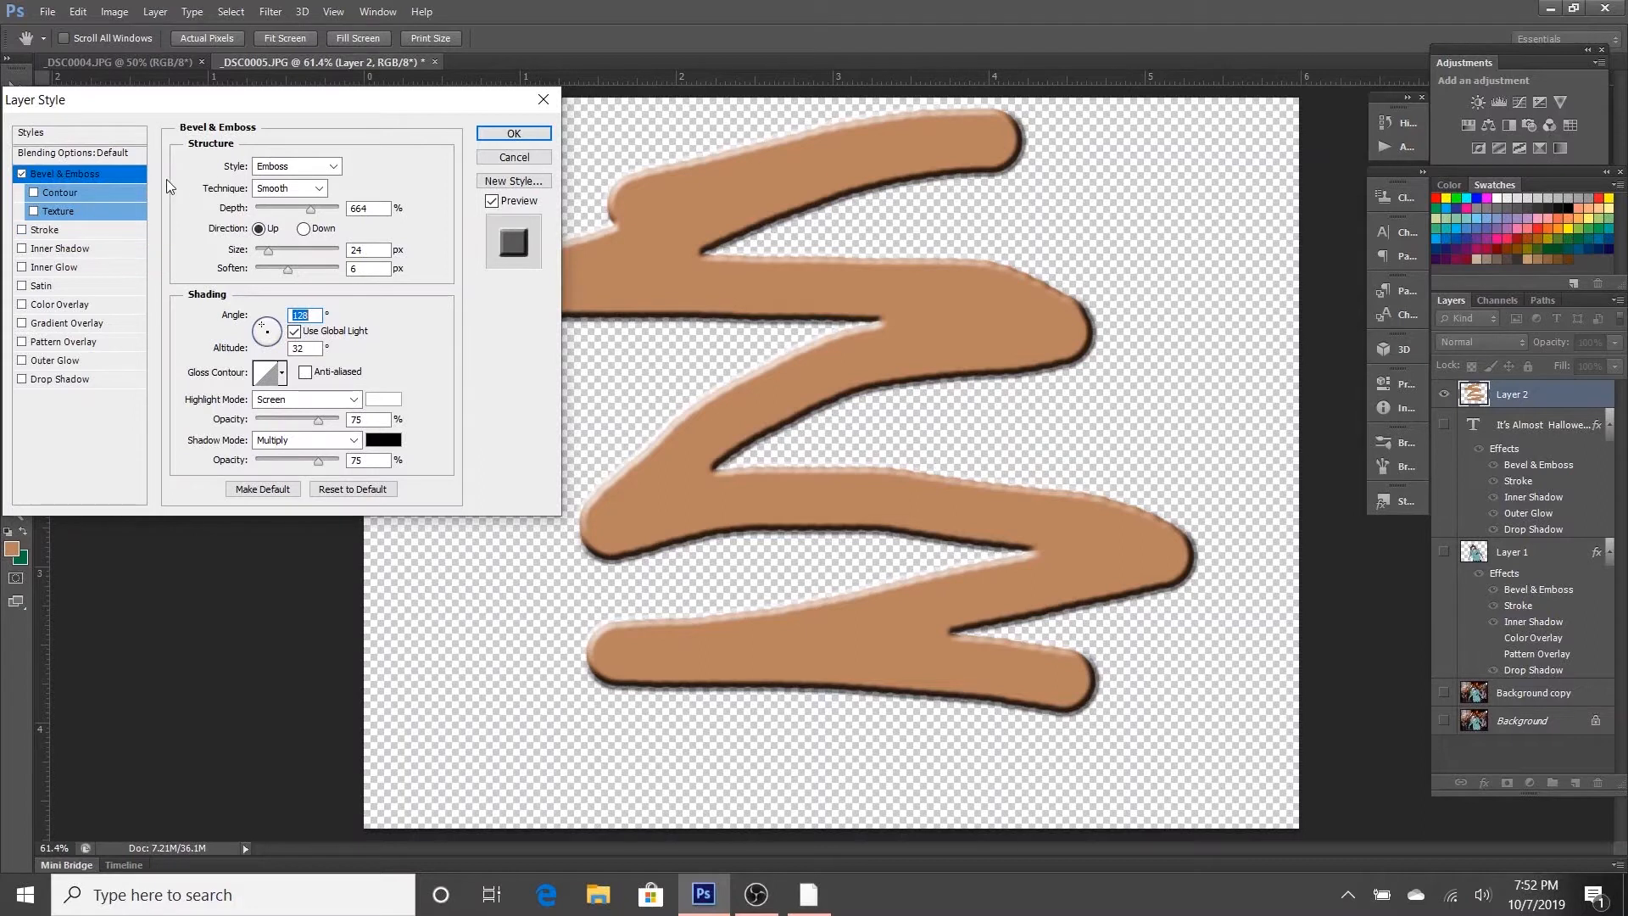
Step: Add a wide, pale pinkish-white outside Stroke around the painted zigzag
click(44, 230)
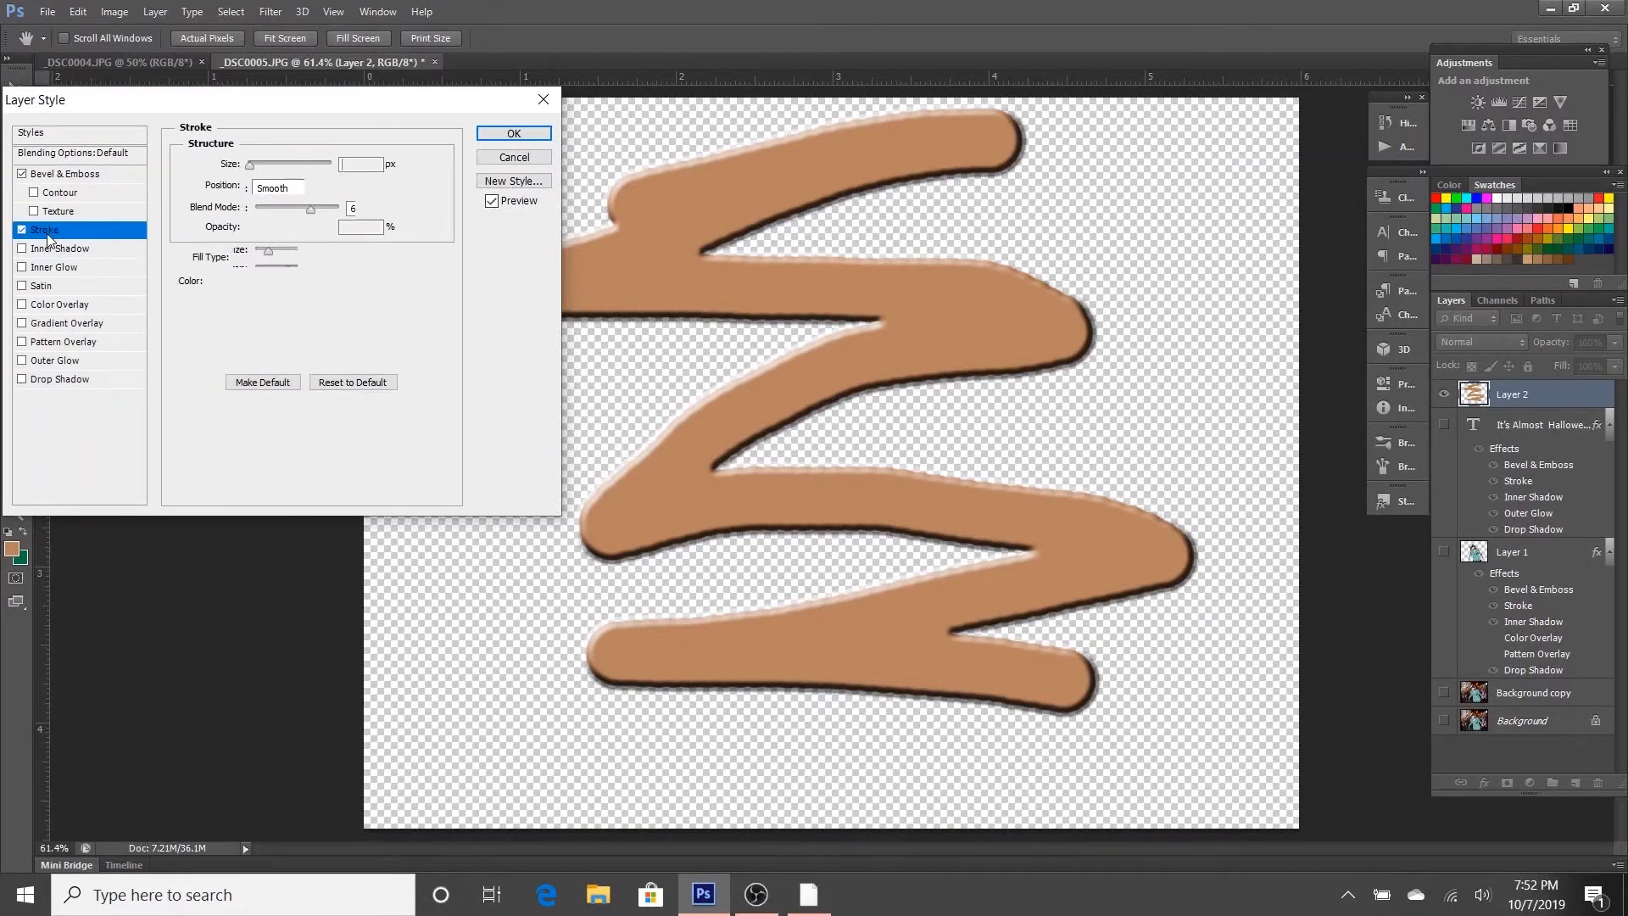
click(230, 282)
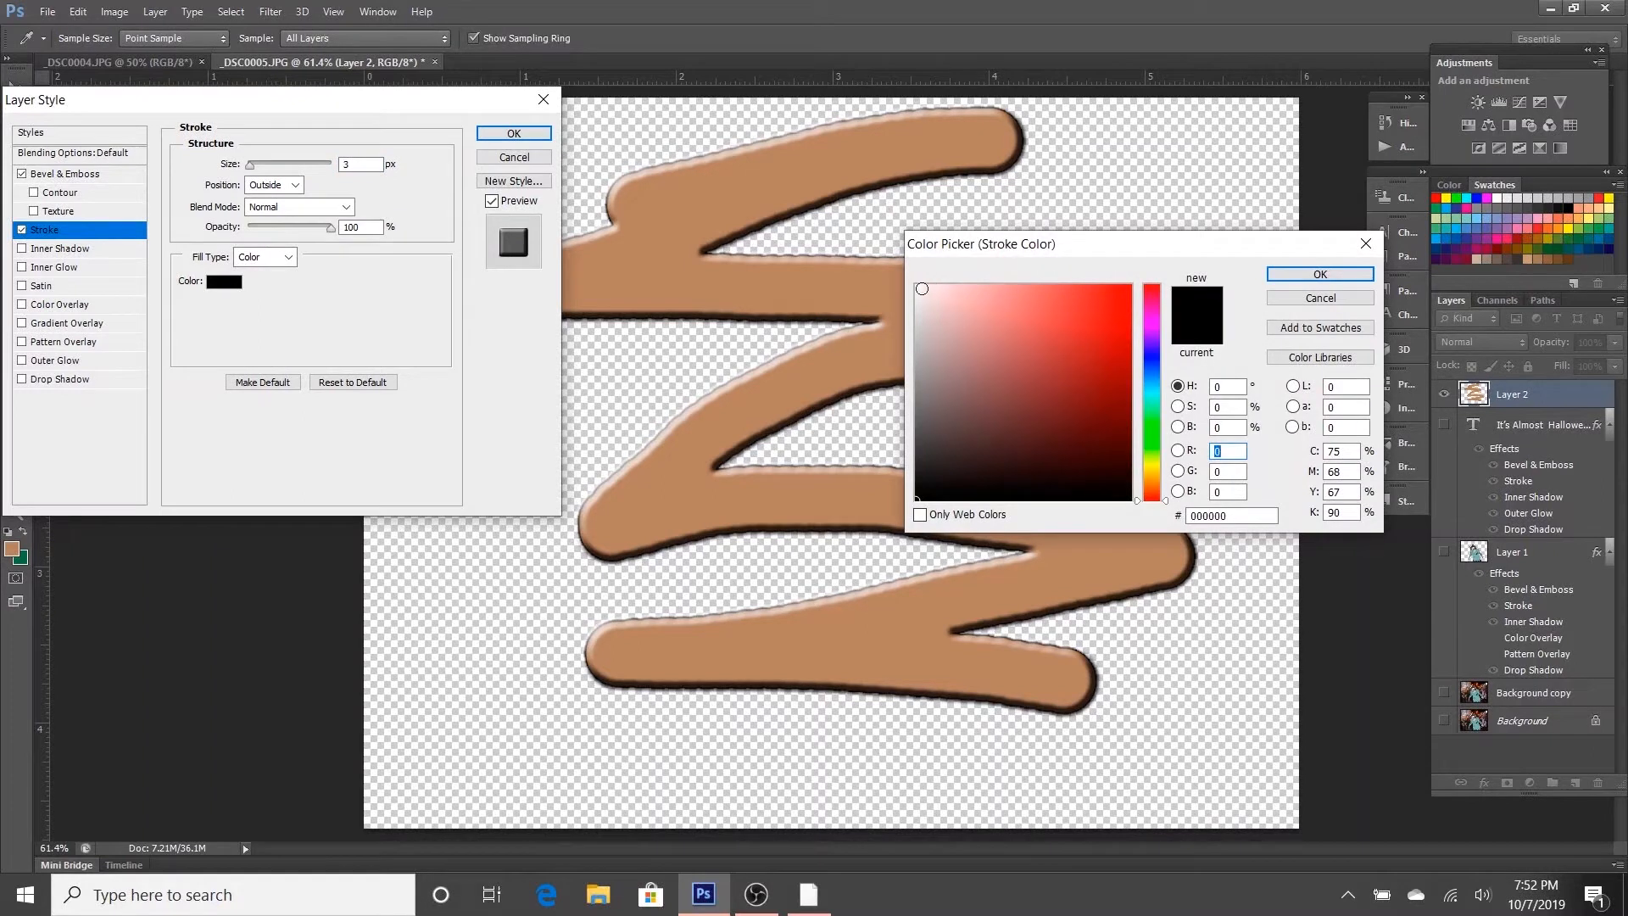
click(922, 289)
click(1320, 274)
drag(249, 162, 268, 161)
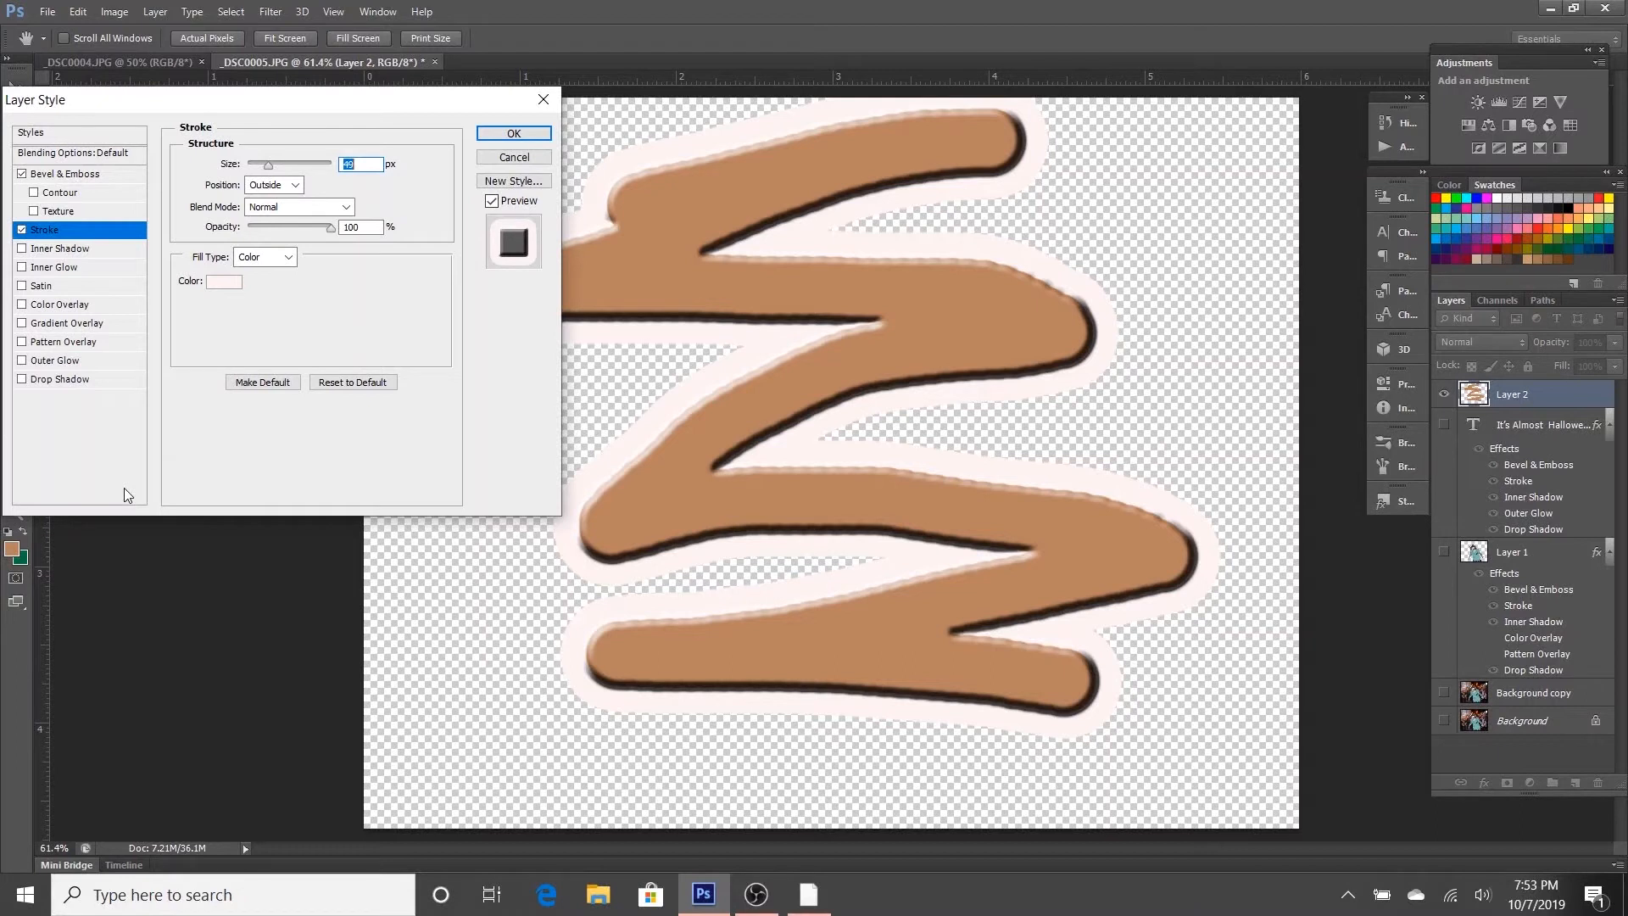
Step: Add a dark red (9d1a1a) Color Overlay to the zigzag at 47% opacity
click(56, 305)
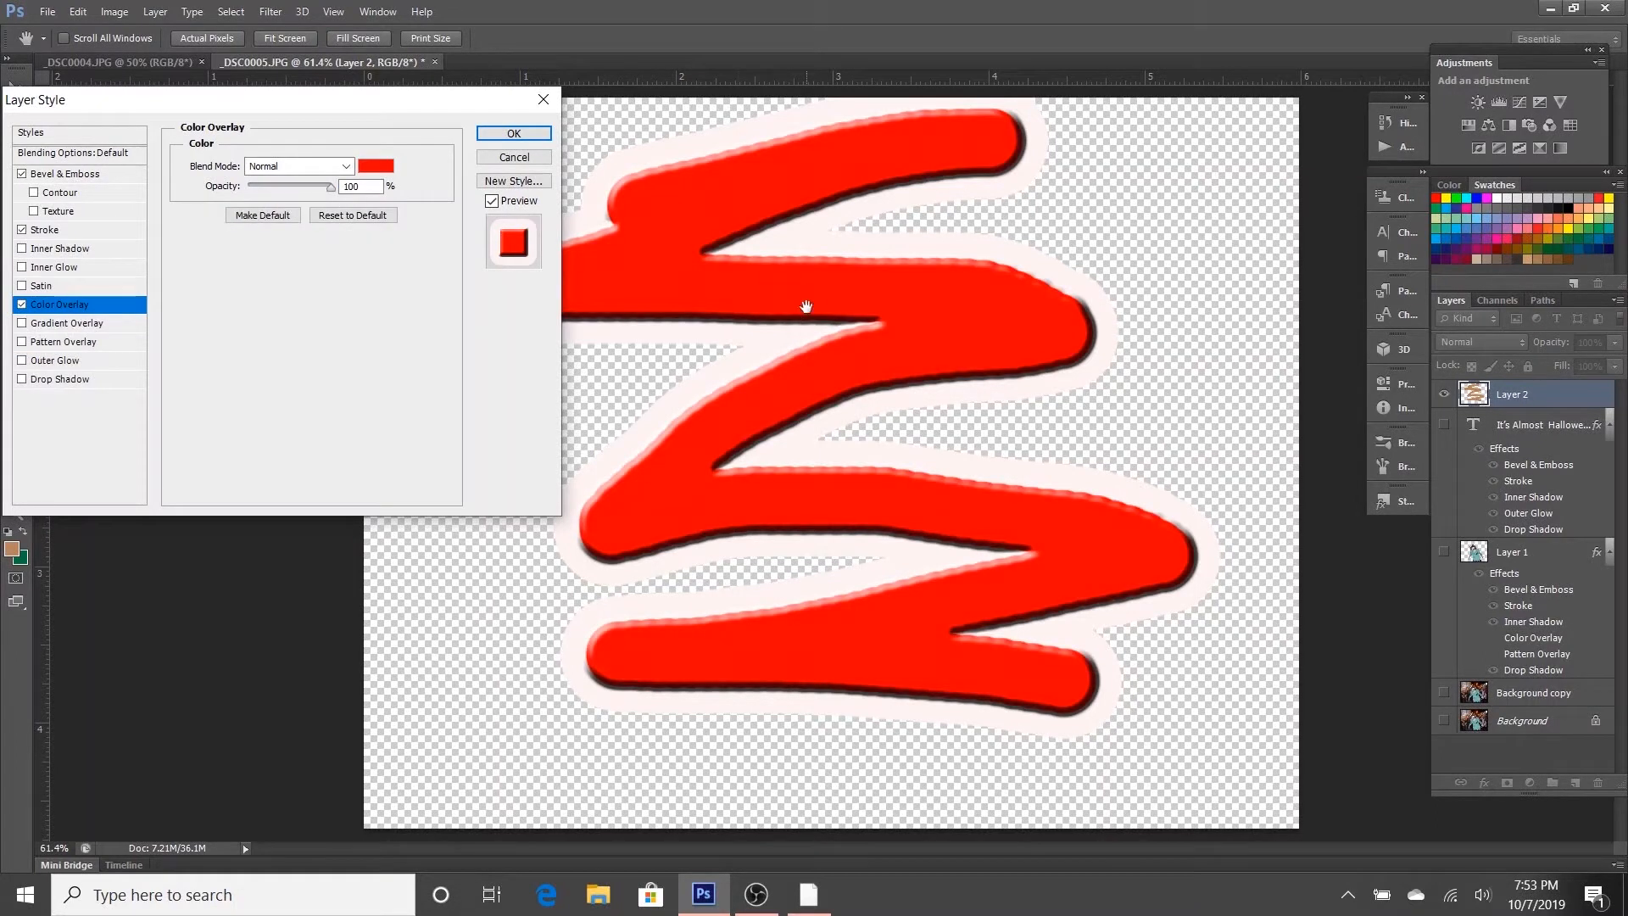
click(375, 167)
click(1091, 364)
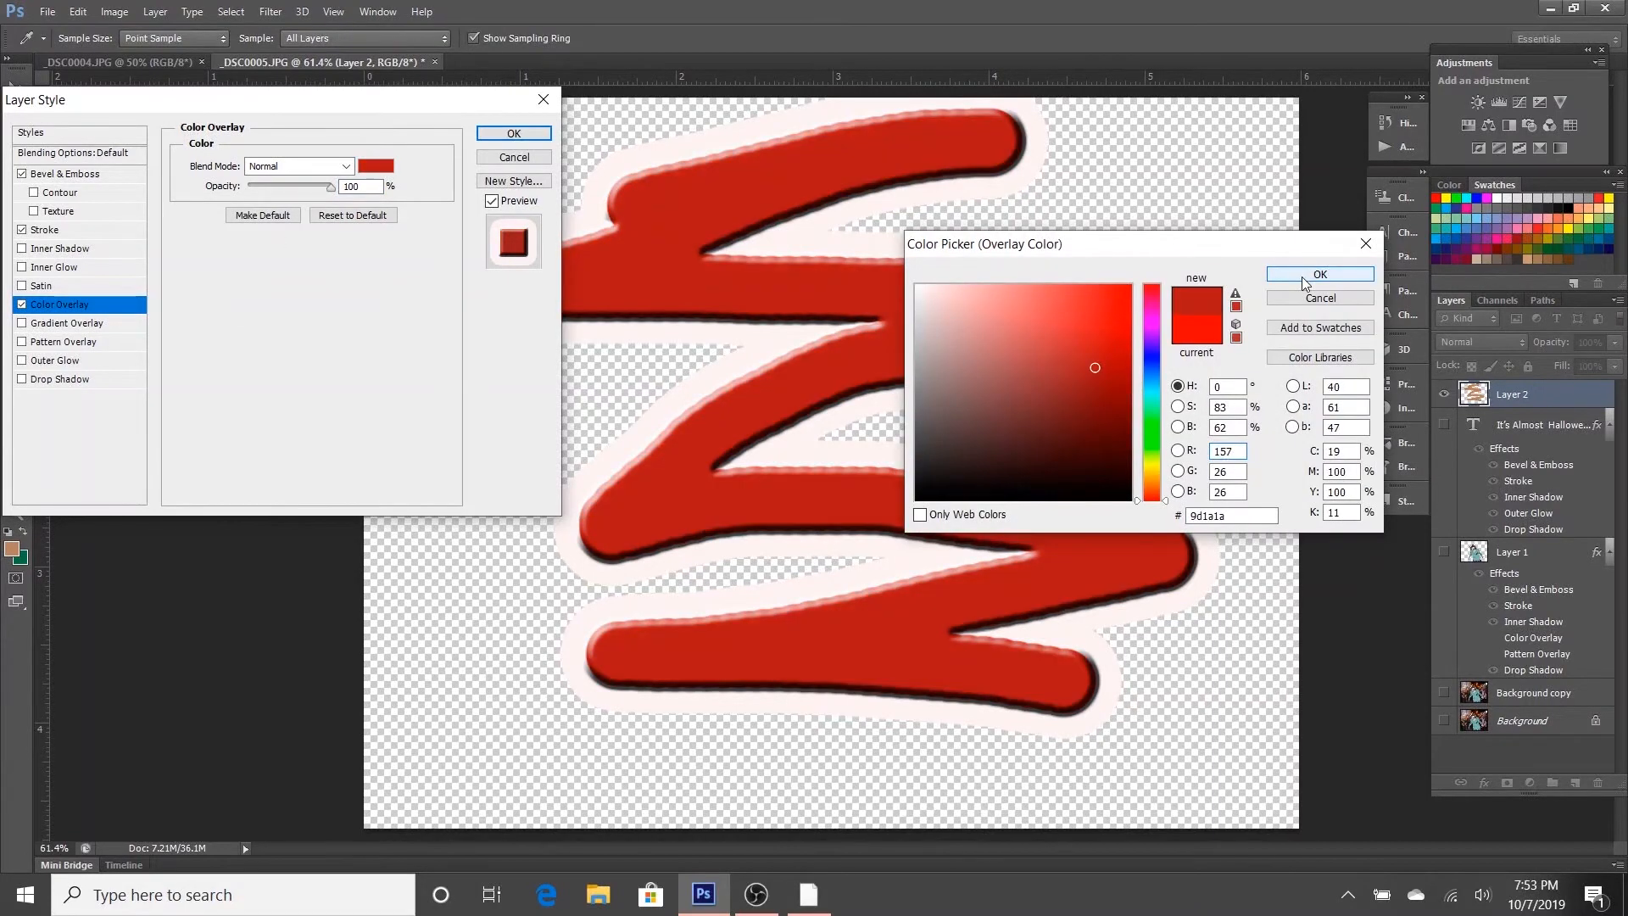
click(1302, 276)
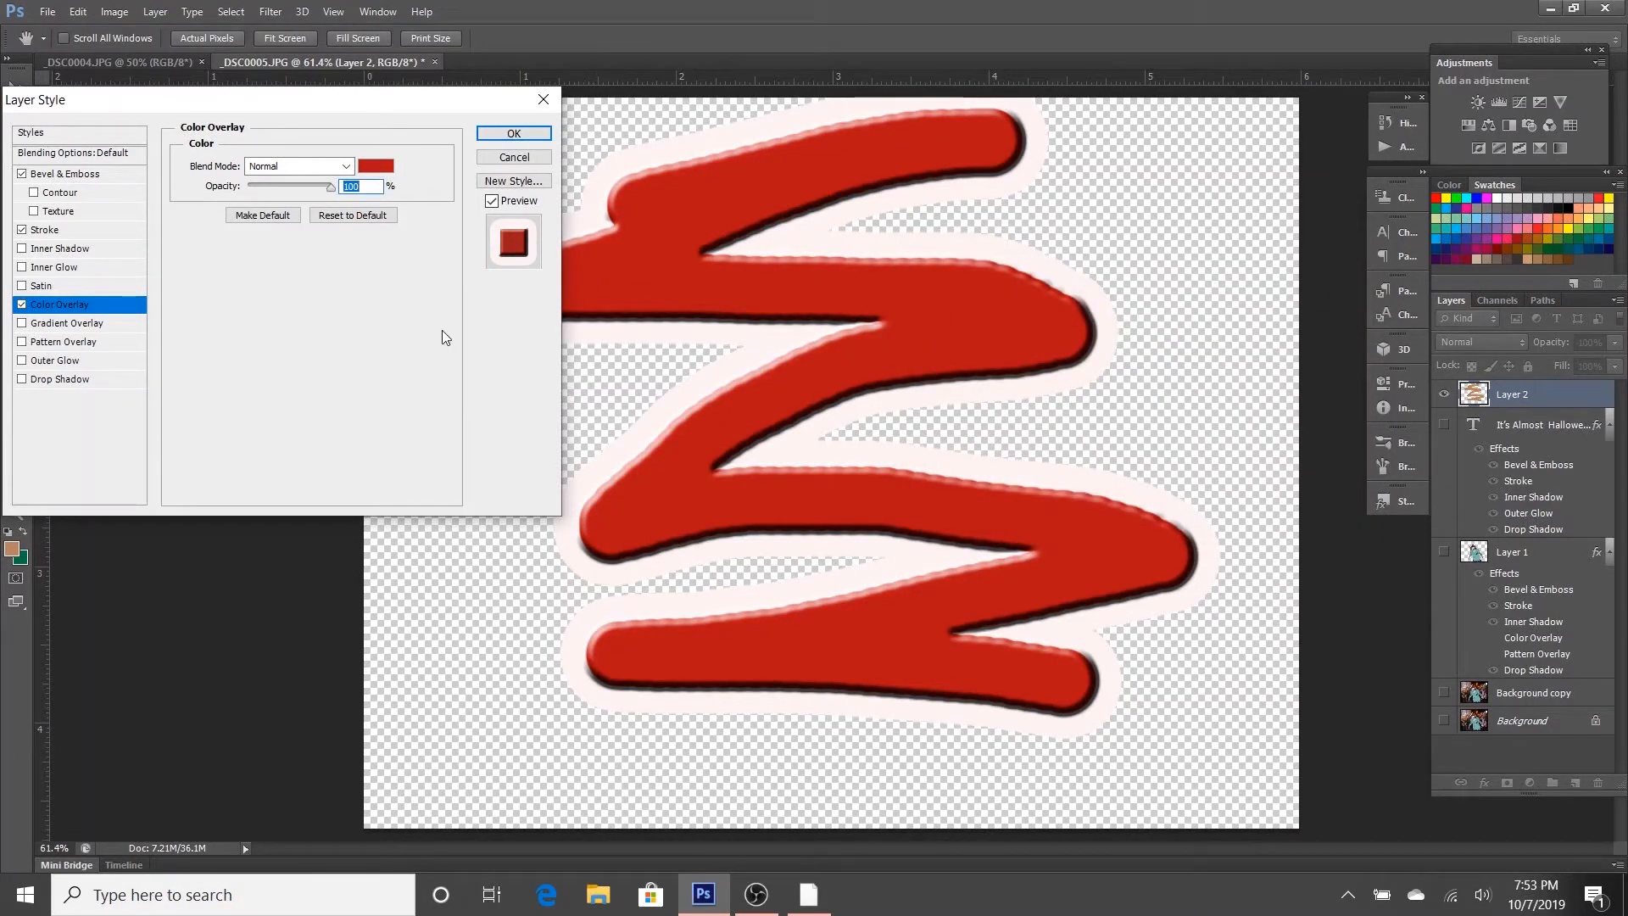
click(295, 186)
drag(291, 190, 286, 186)
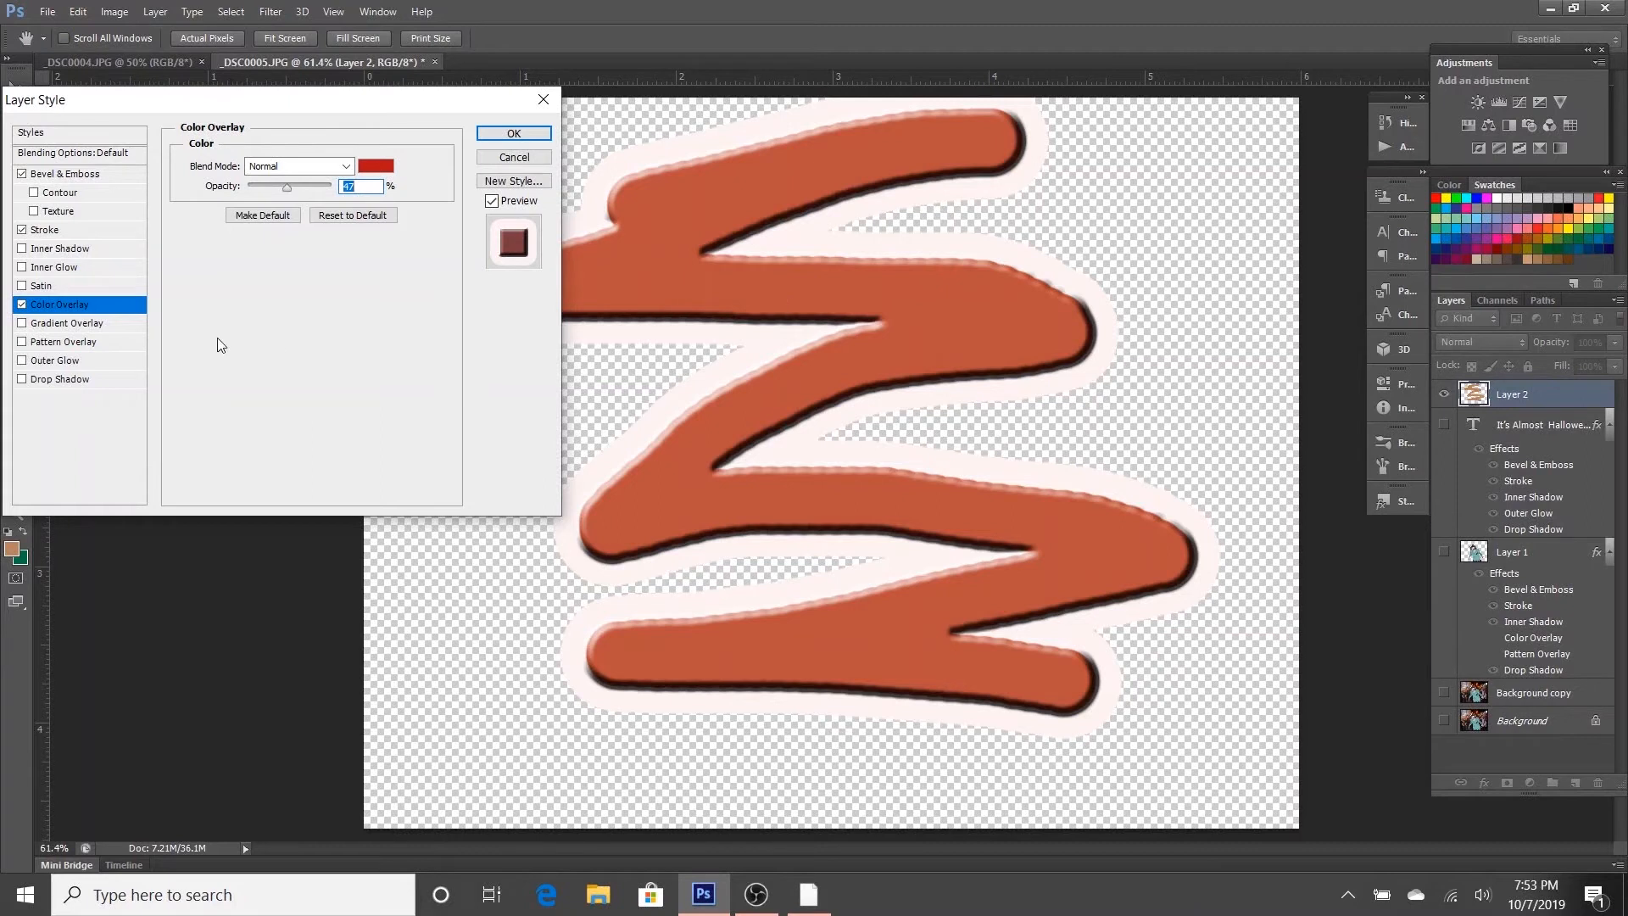
Step: Add a black Drop Shadow to the zigzag in Normal mode with 97 px distance, 24% spread and 114 px size, and apply the layer style
click(65, 379)
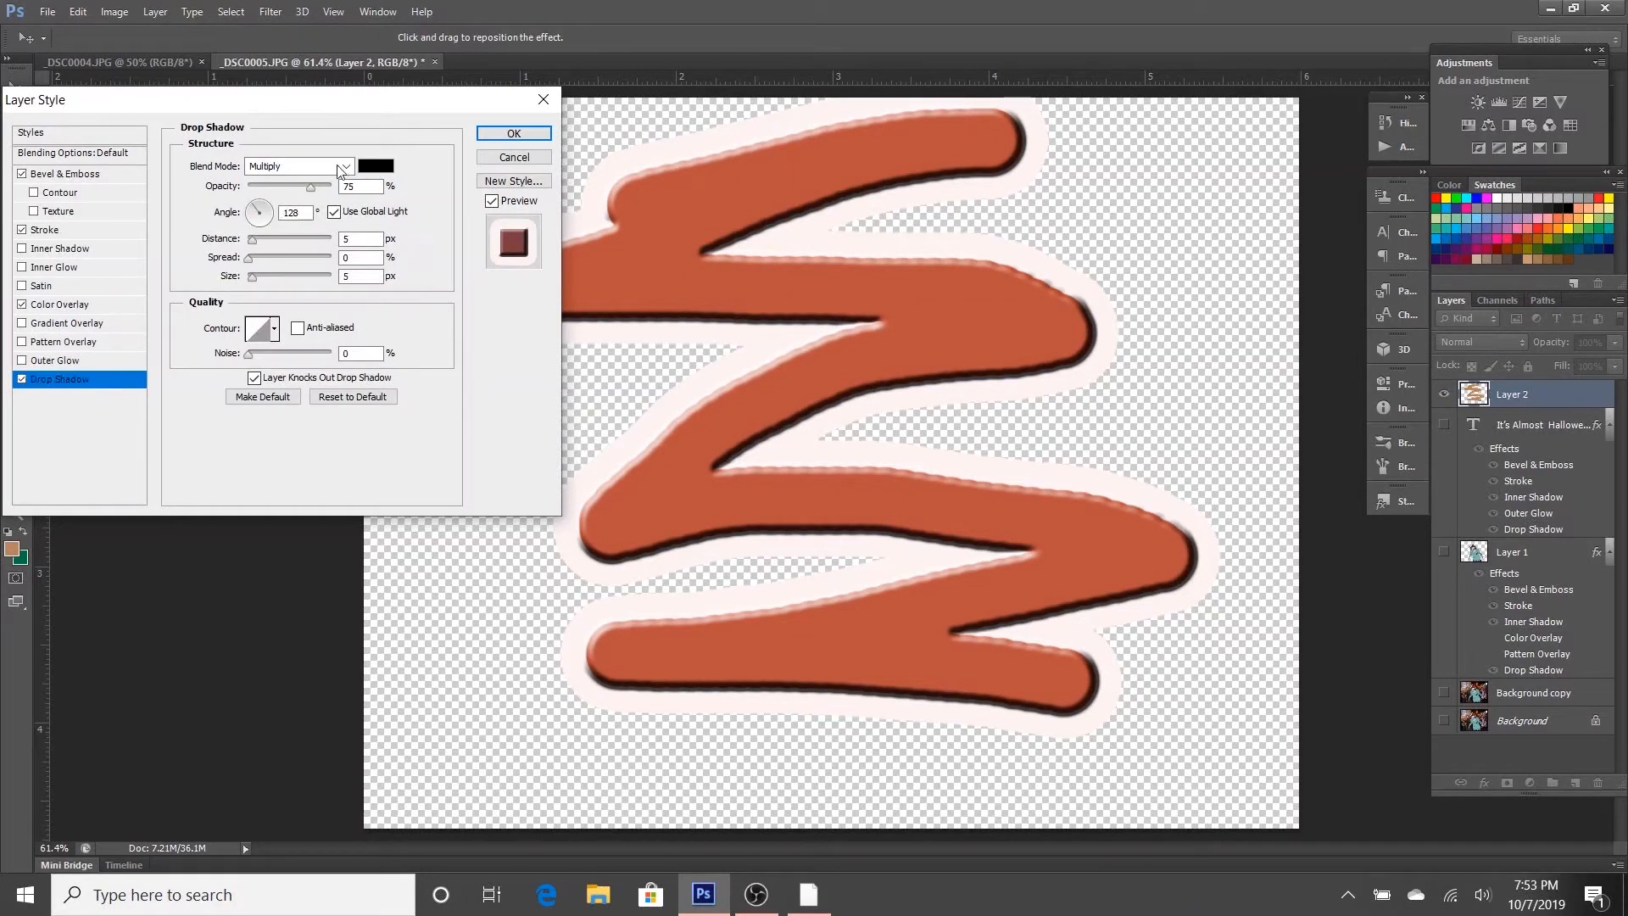
click(348, 166)
click(298, 186)
drag(253, 240, 311, 243)
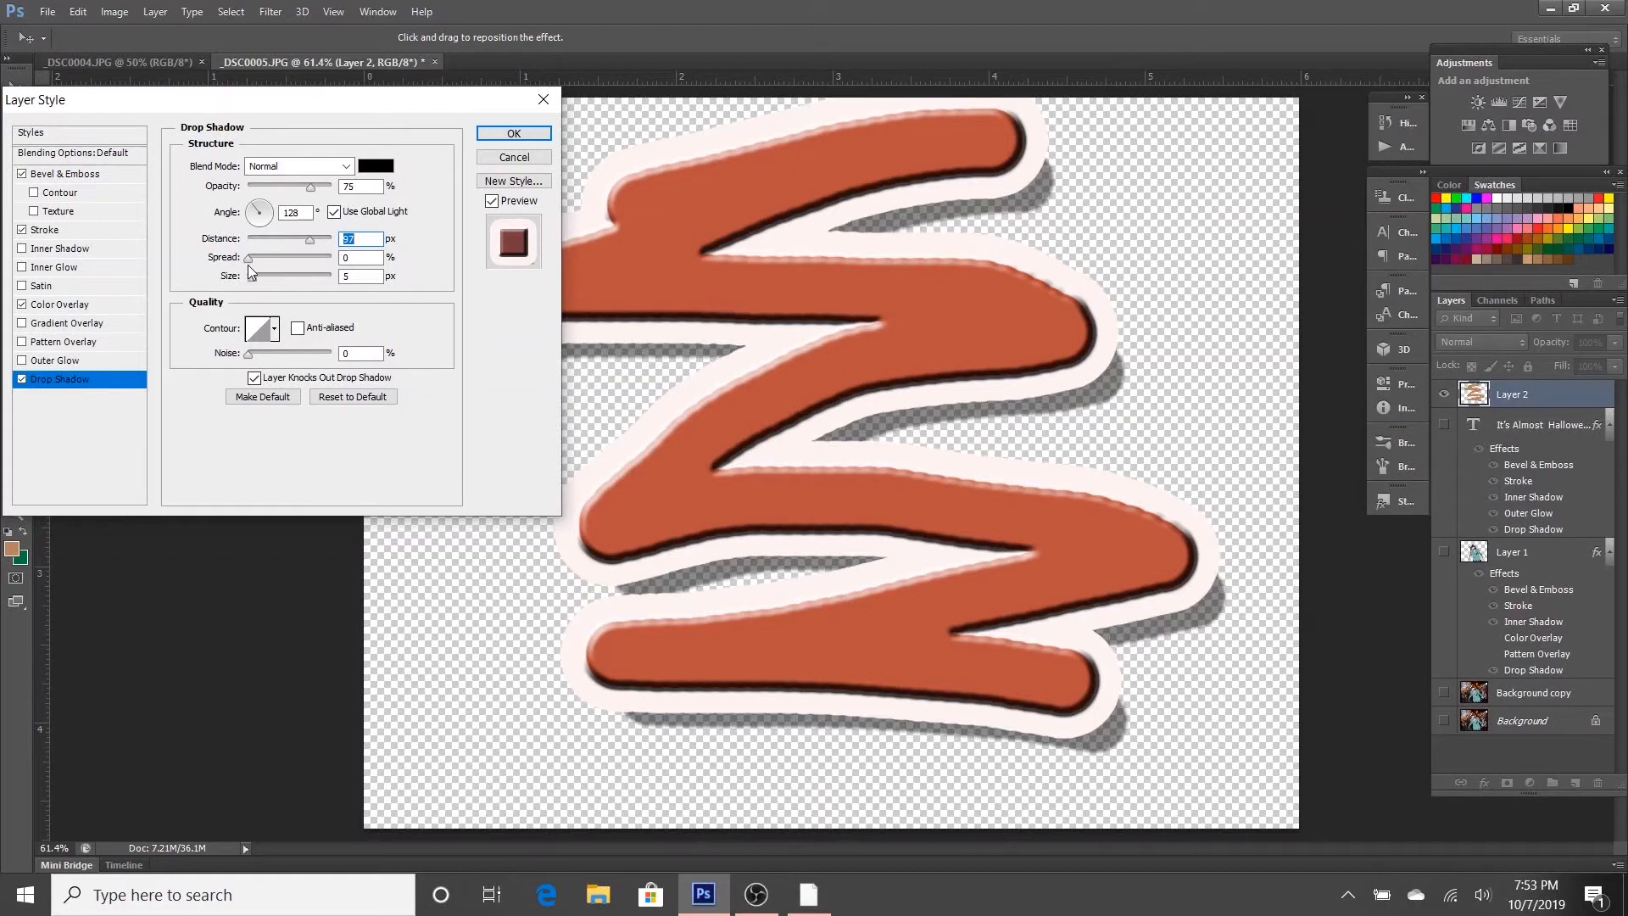
drag(251, 261, 291, 296)
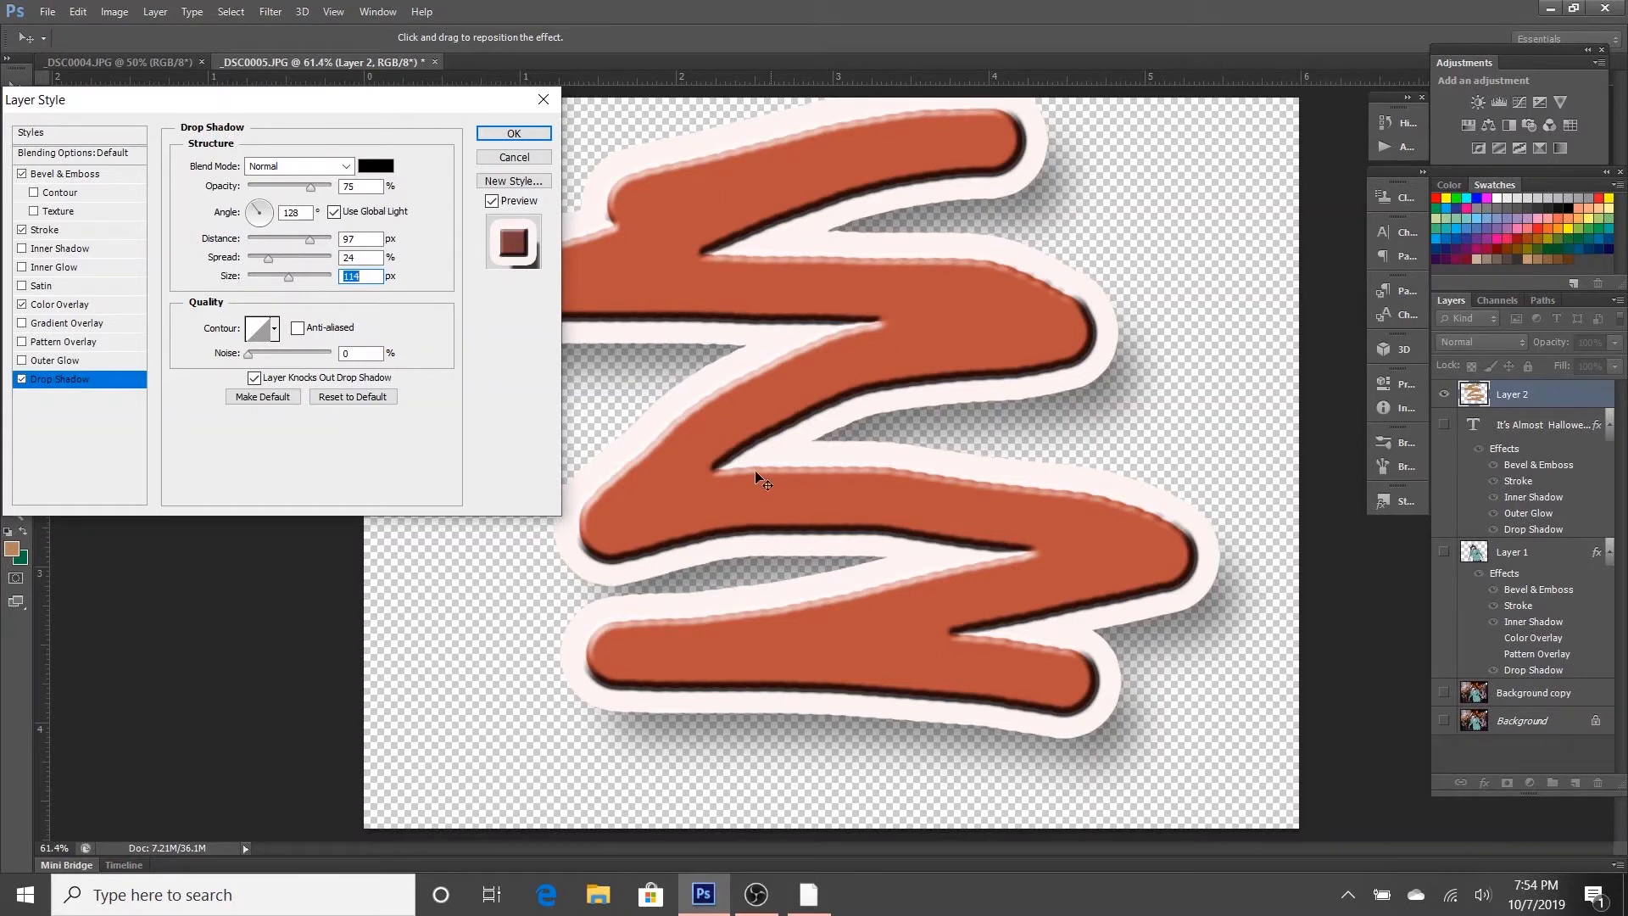
key(Return)
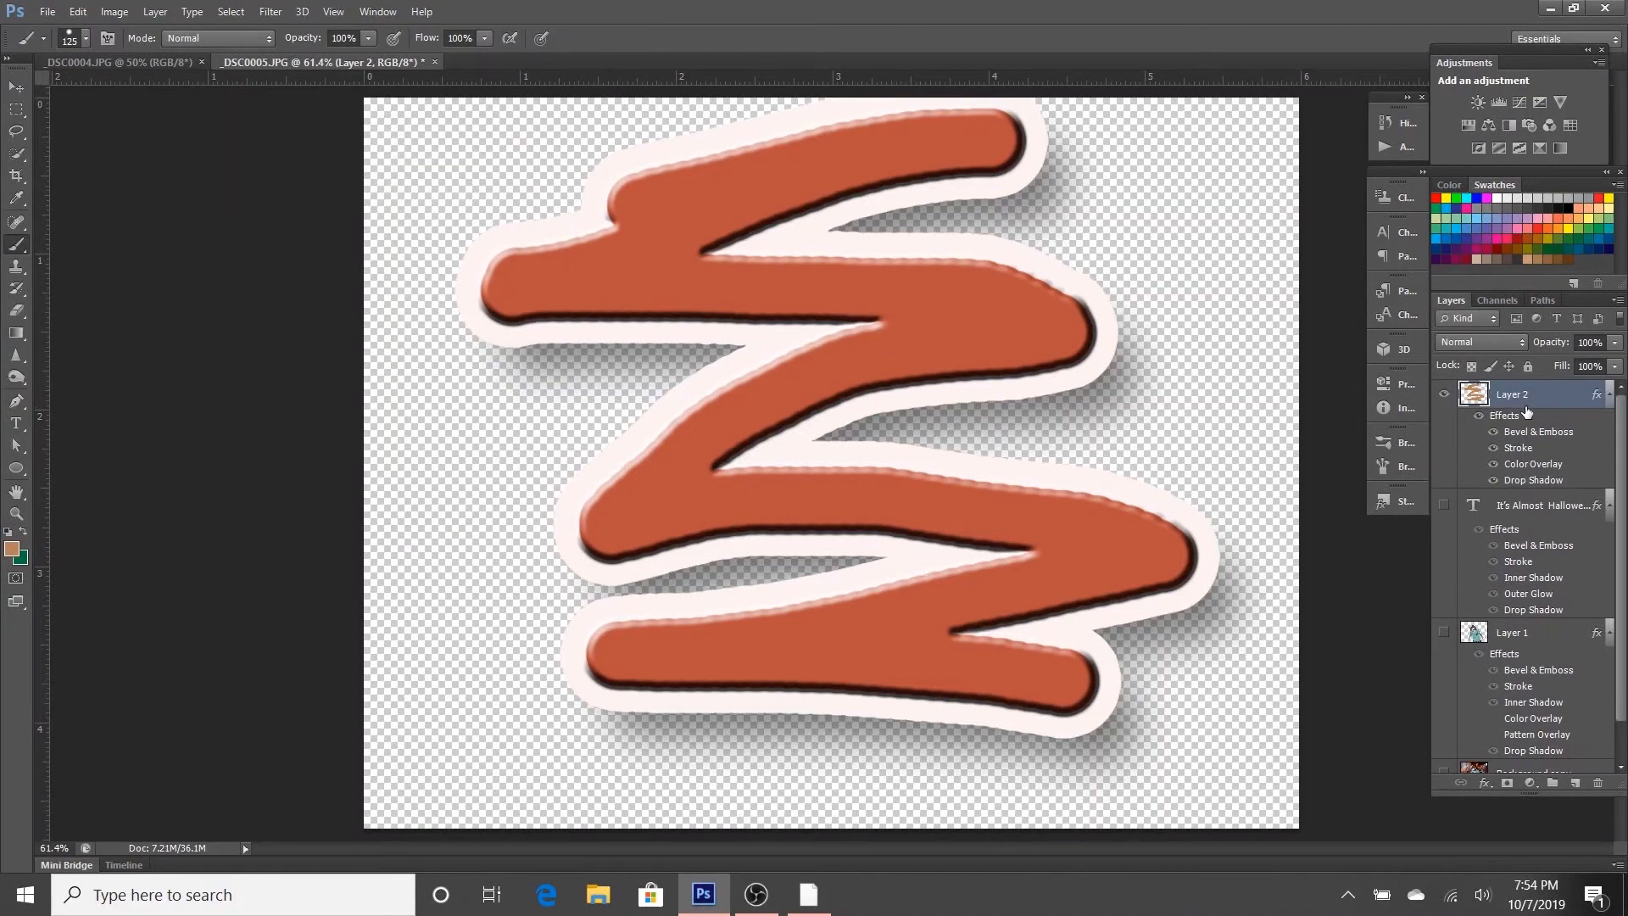
Step: Hide the zigzag's Stroke, Color Overlay, Drop Shadow and Bevel & Emboss effects to compare the look, and show all four again
click(1493, 448)
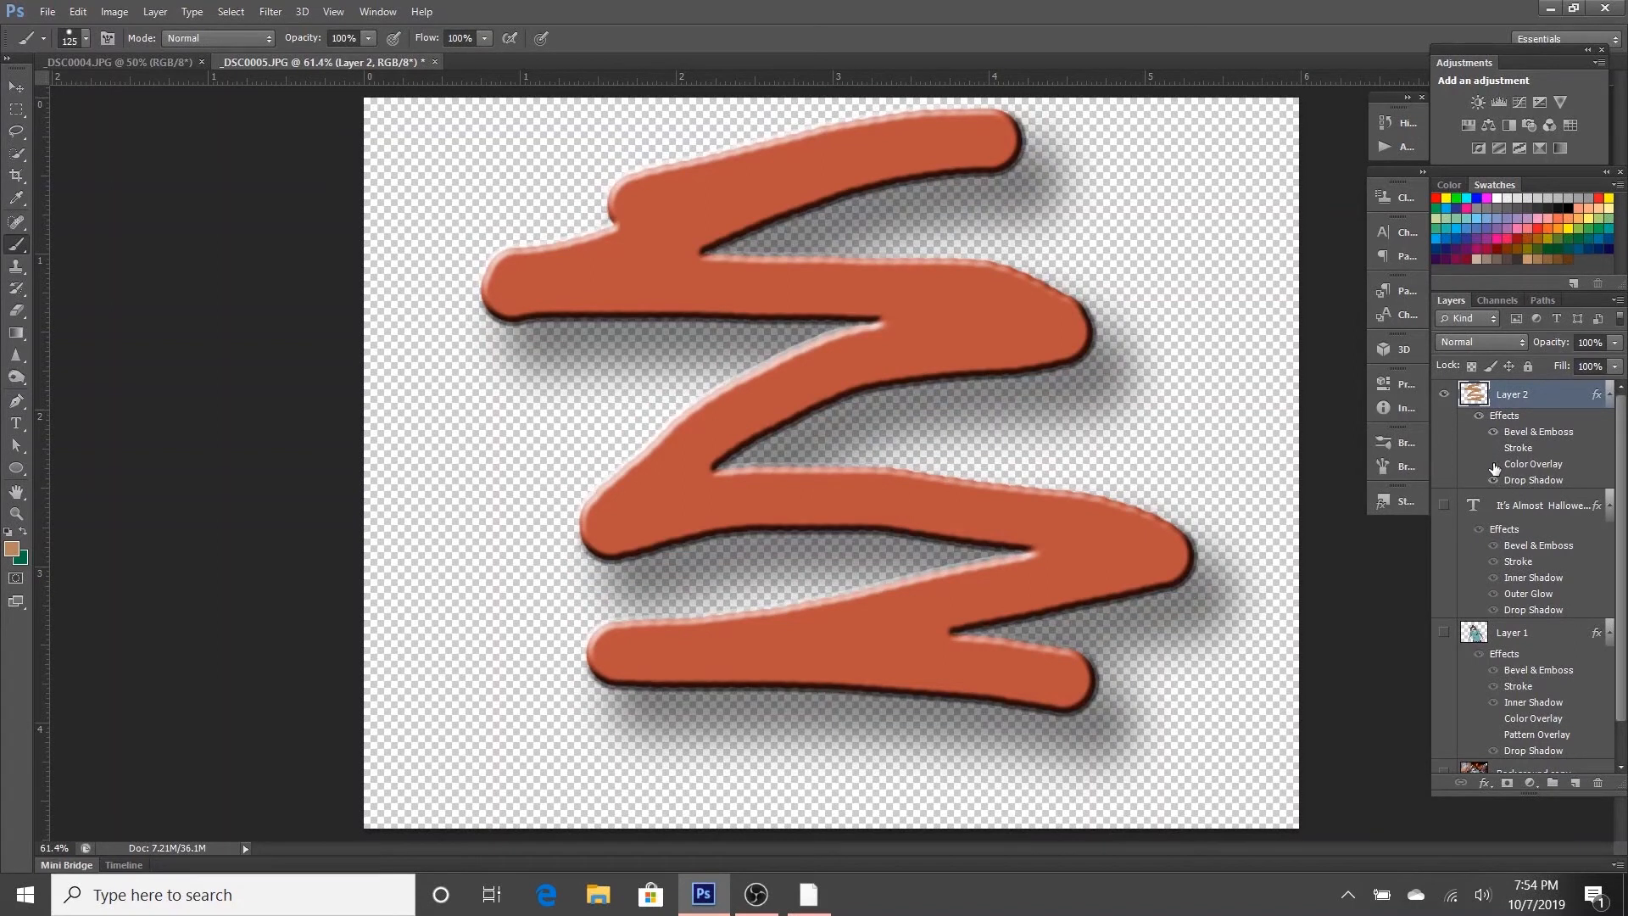
click(1493, 464)
click(1494, 480)
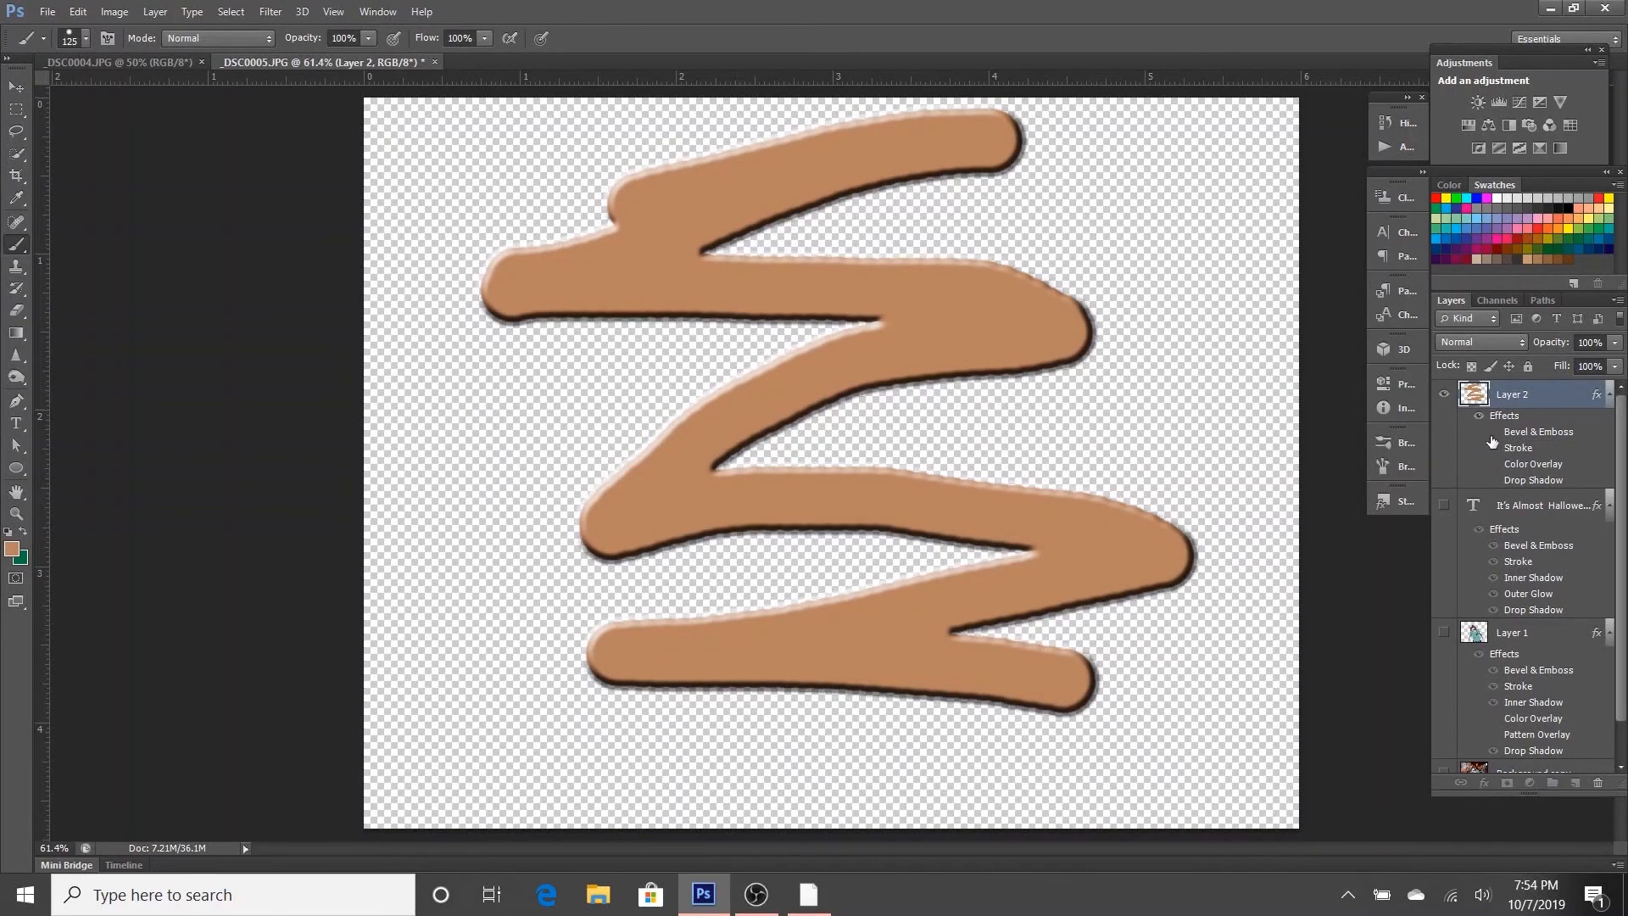
click(1493, 432)
click(1493, 432)
click(1495, 448)
click(1495, 464)
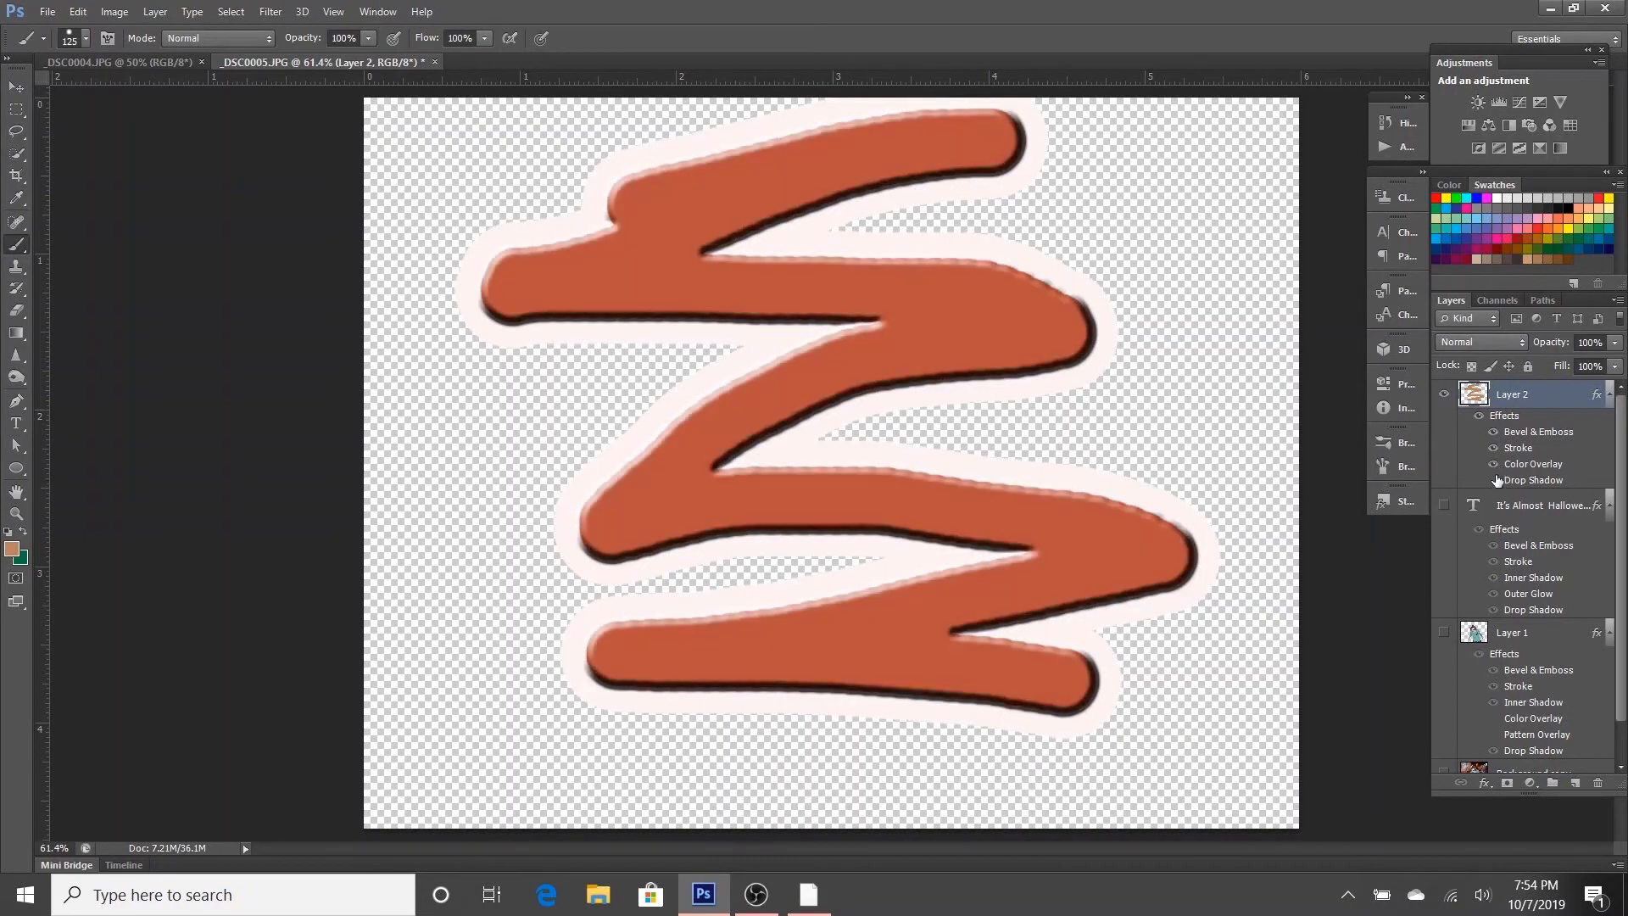
click(1495, 481)
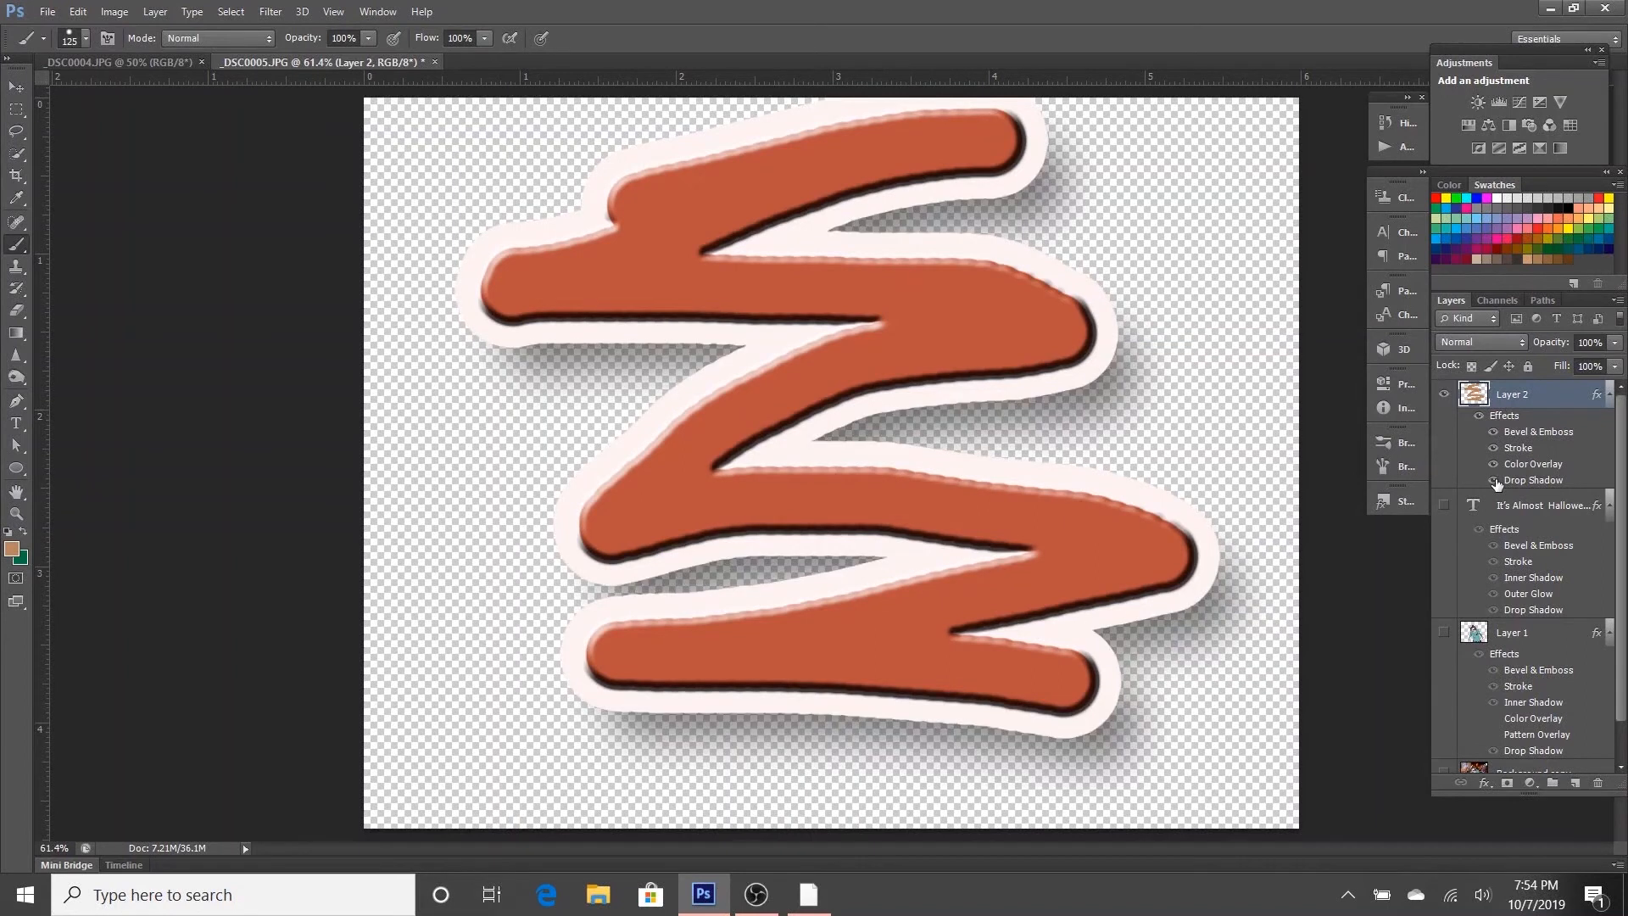